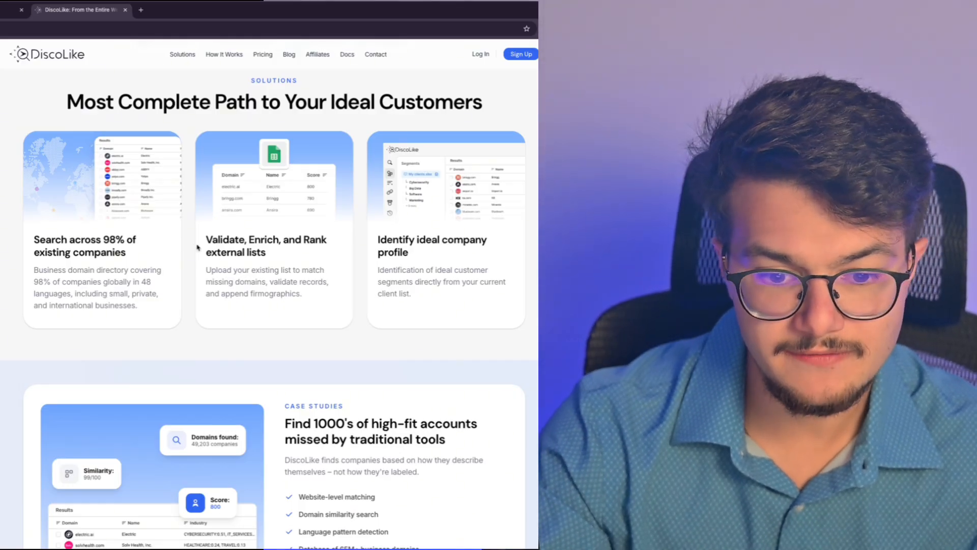
Step: Read the solution cards, highlighting phrases on scraped LinkedIn data and doubling high-fit target accounts
drag(198, 248, 305, 294)
click(305, 299)
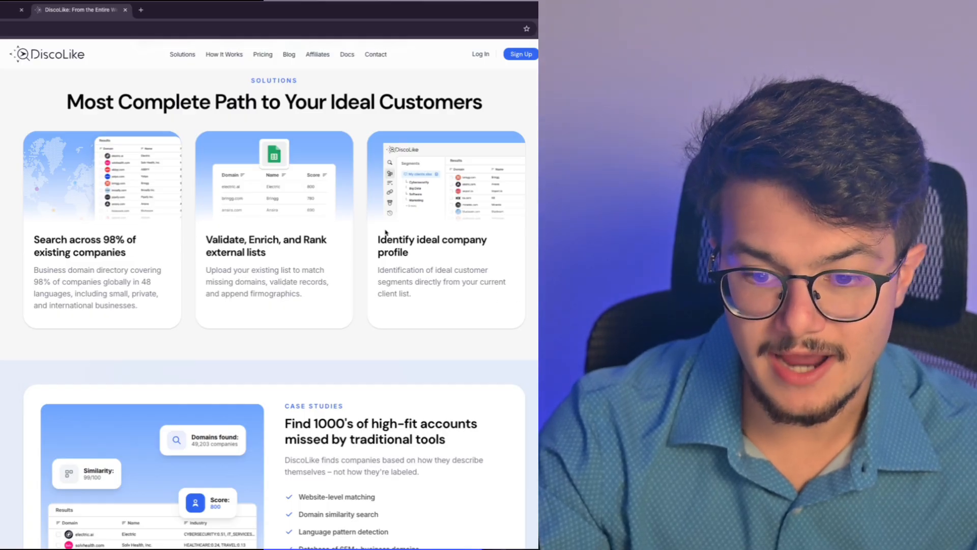
scroll(390, 224, down, 3)
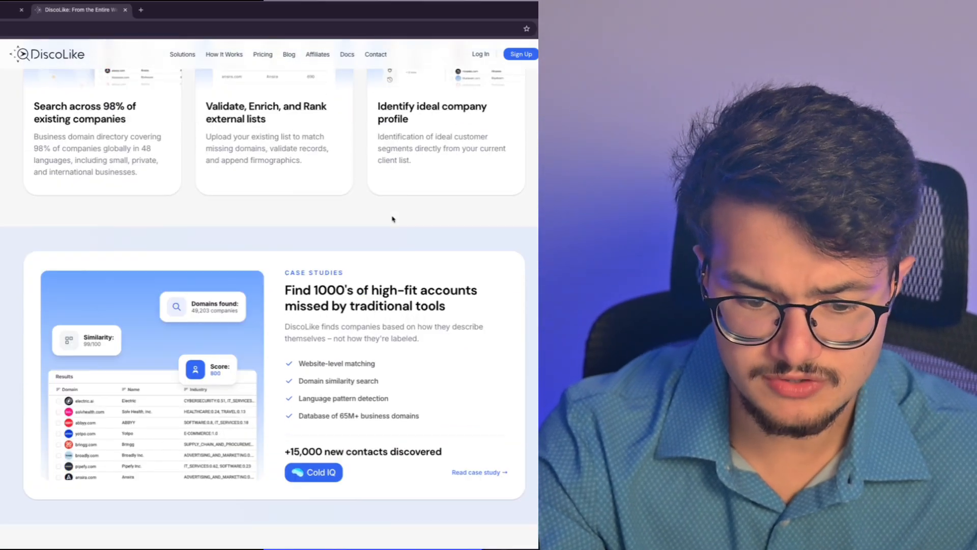
scroll(391, 219, down, 5)
scroll(395, 218, up, 3)
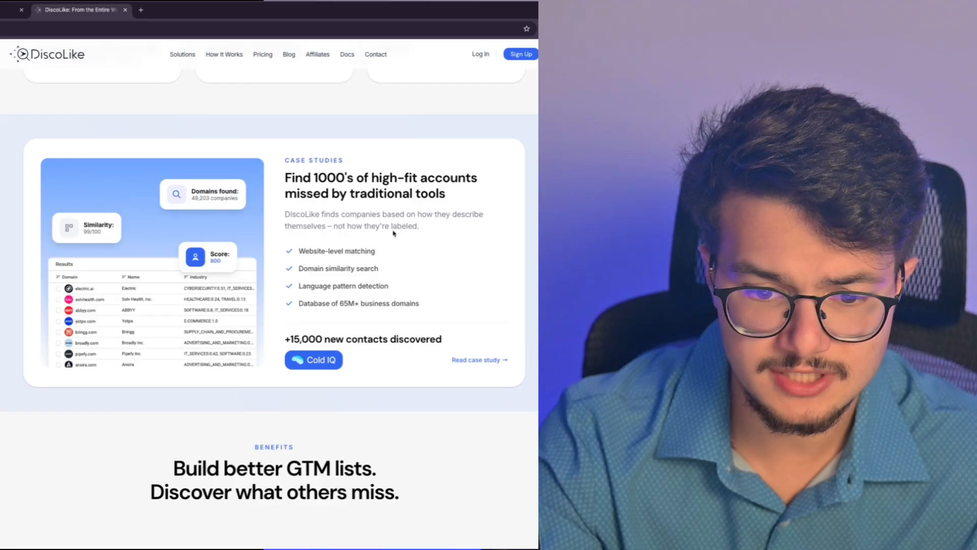
scroll(353, 194, down, 8)
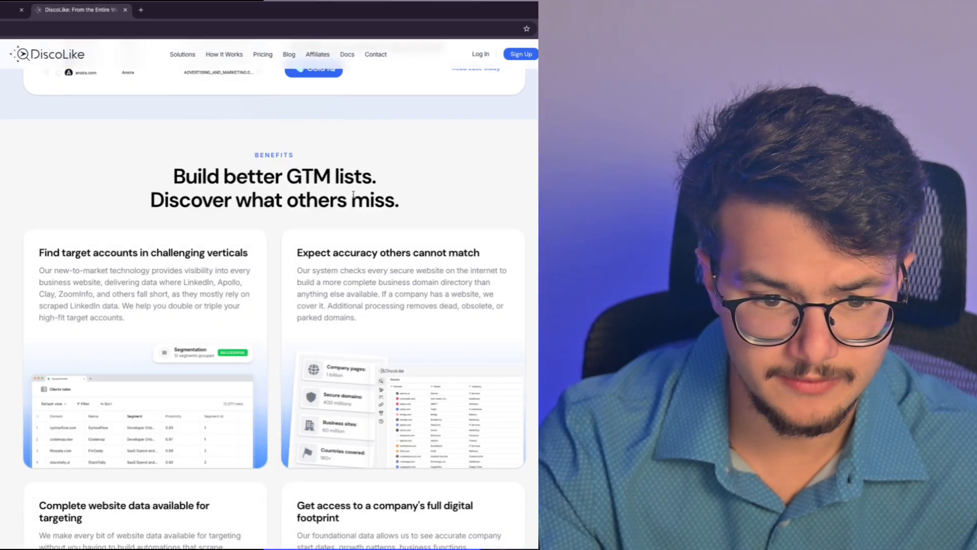
scroll(355, 191, down, 1)
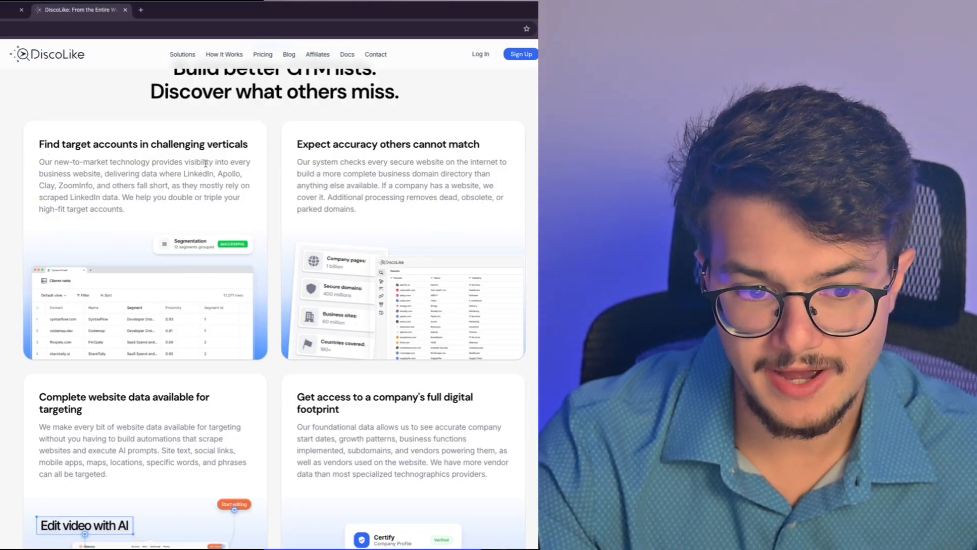
drag(38, 174, 95, 172)
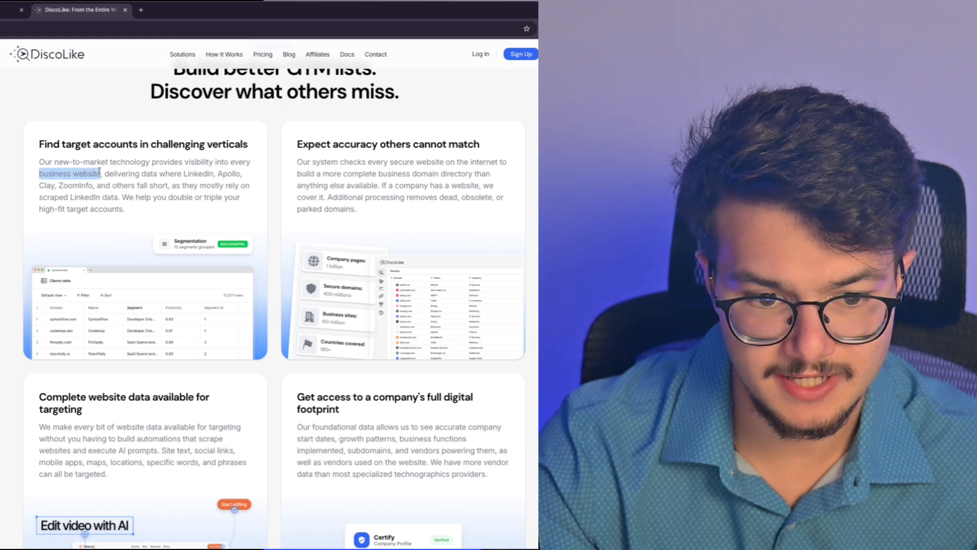
click(99, 172)
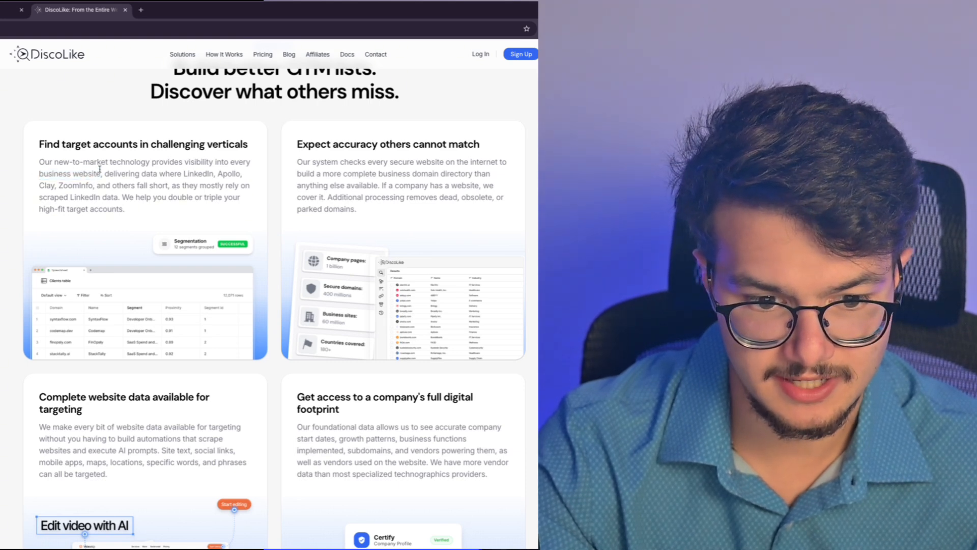
drag(101, 168, 159, 170)
click(159, 170)
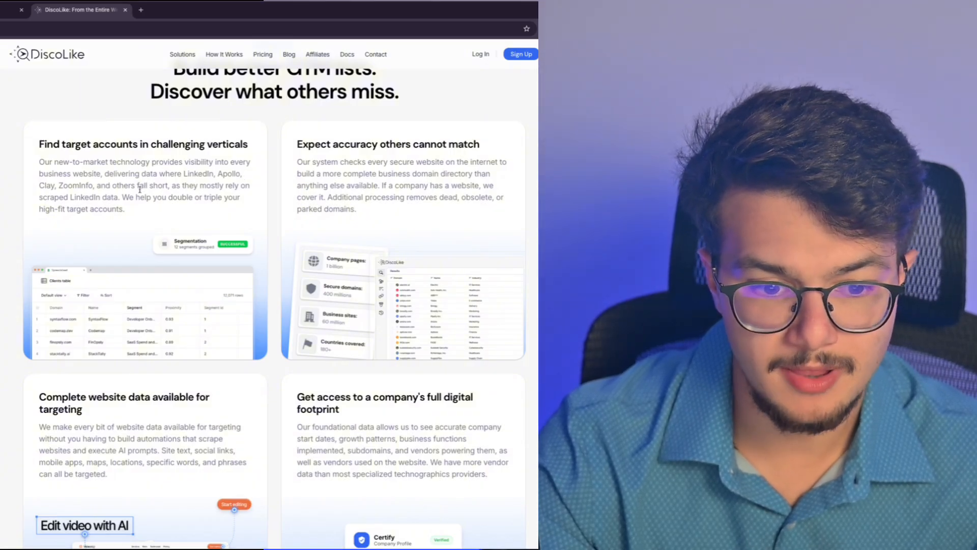
drag(120, 197, 46, 196)
click(46, 195)
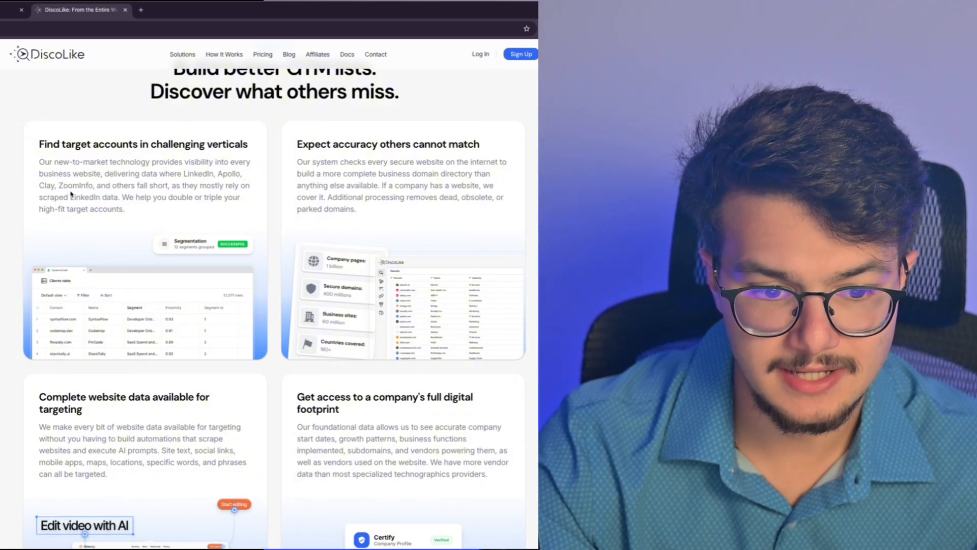
drag(130, 208, 121, 194)
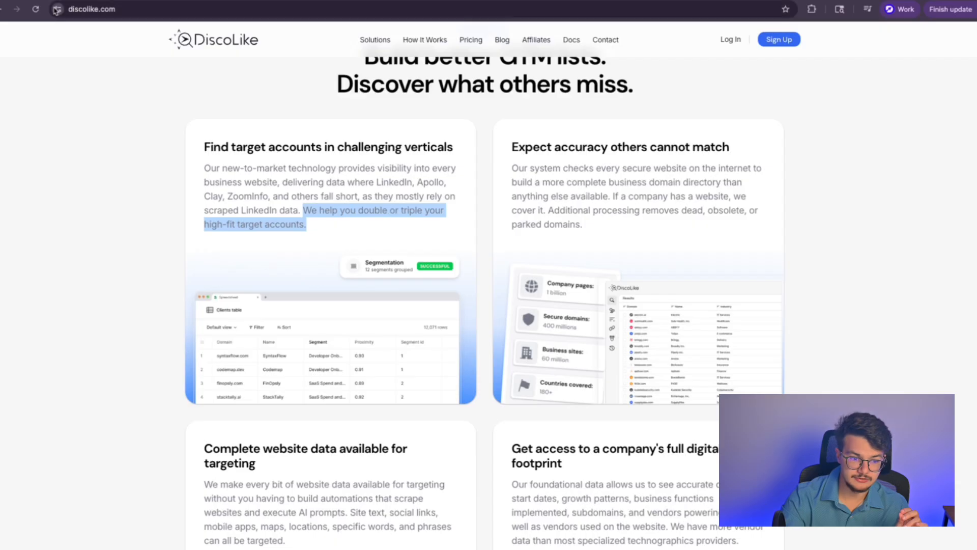
Step: Check discolike.com's site information panel and its full page address
click(57, 9)
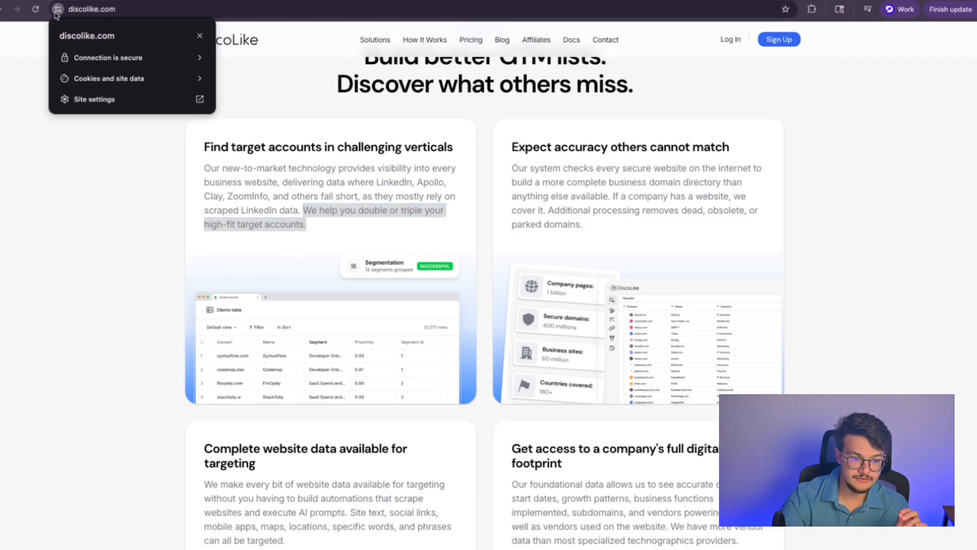
click(410, 345)
scroll(416, 354, up, 10)
scroll(421, 357, down, 20)
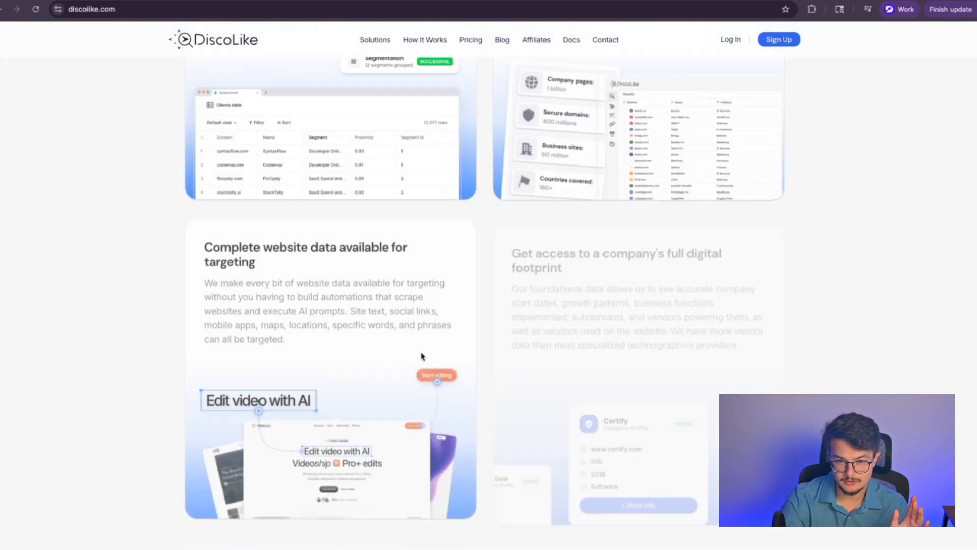
scroll(422, 357, up, 12)
scroll(422, 358, down, 12)
scroll(422, 358, up, 13)
scroll(422, 357, down, 15)
scroll(421, 357, up, 5)
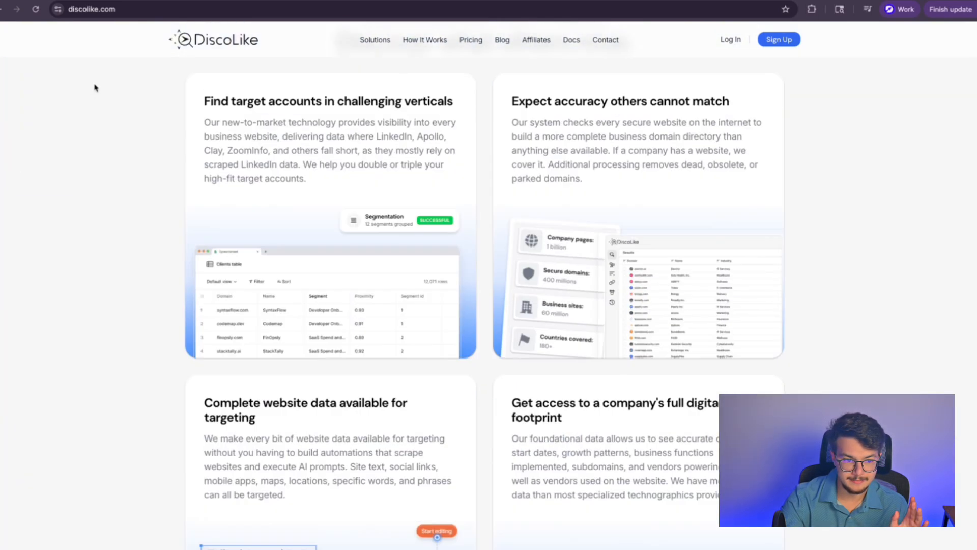
click(117, 10)
click(96, 53)
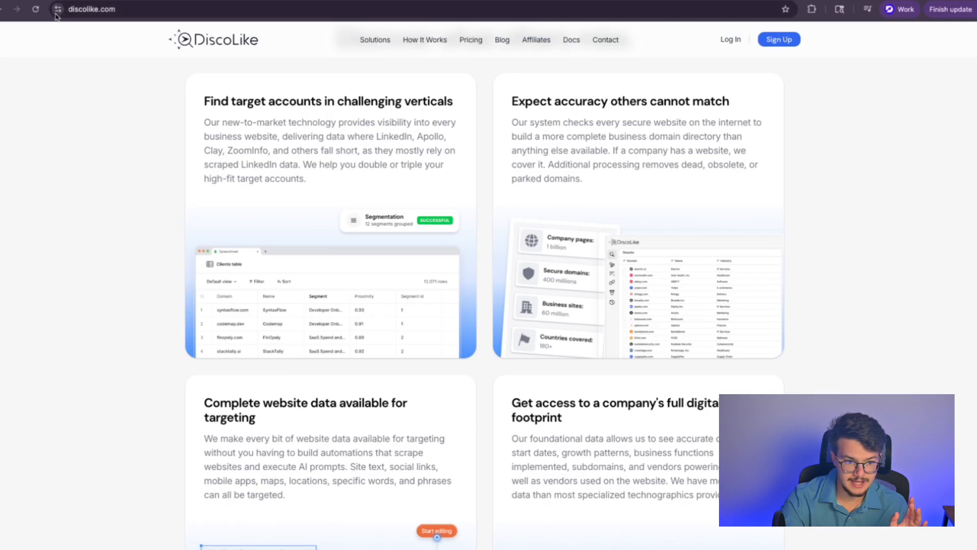
Step: Inspect the site certificate's SHA-256 fingerprint, serial number and signature algorithm
click(57, 10)
click(71, 56)
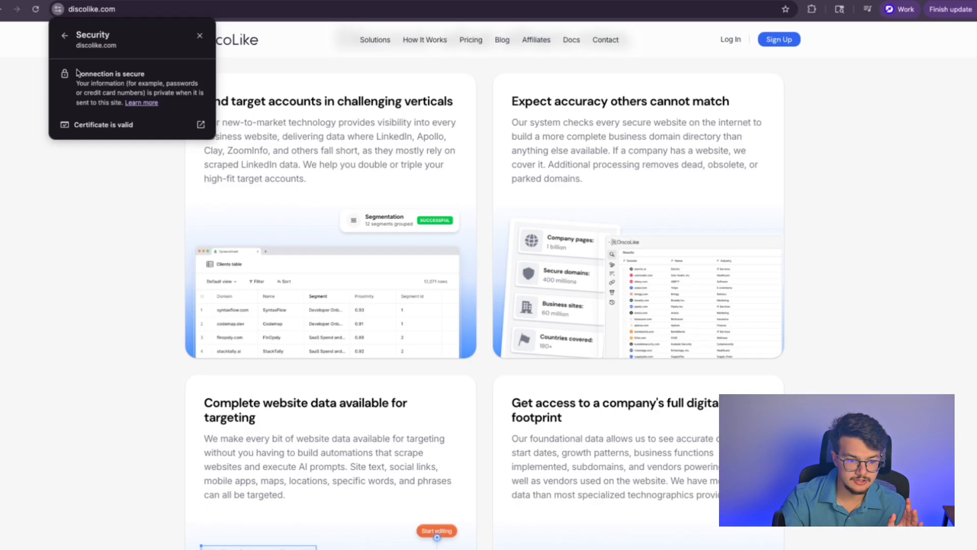
click(118, 131)
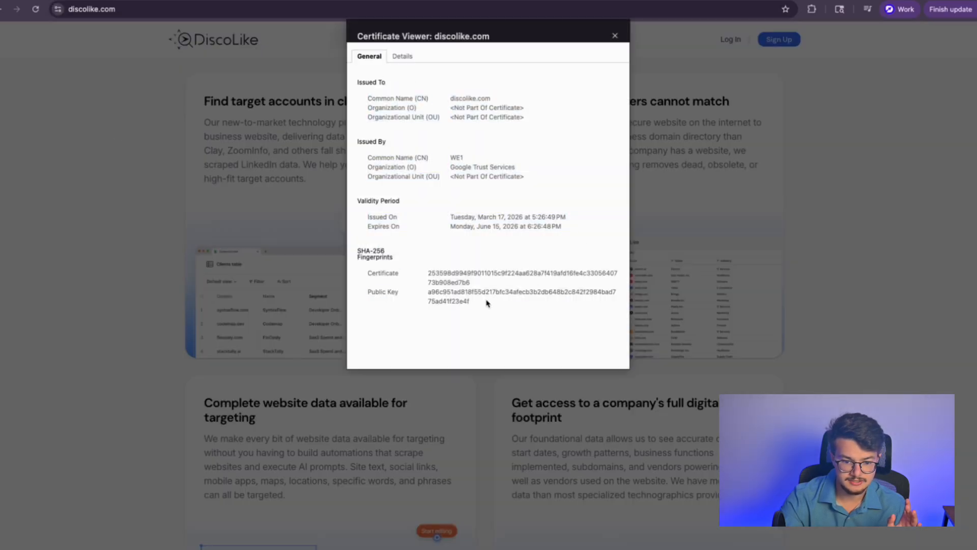
drag(487, 304, 355, 258)
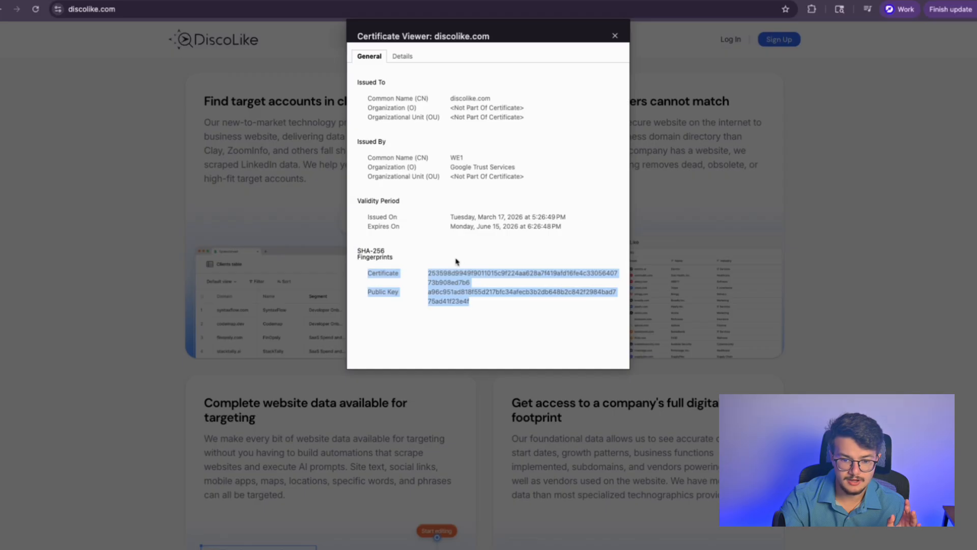
click(403, 57)
scroll(447, 203, down, 5)
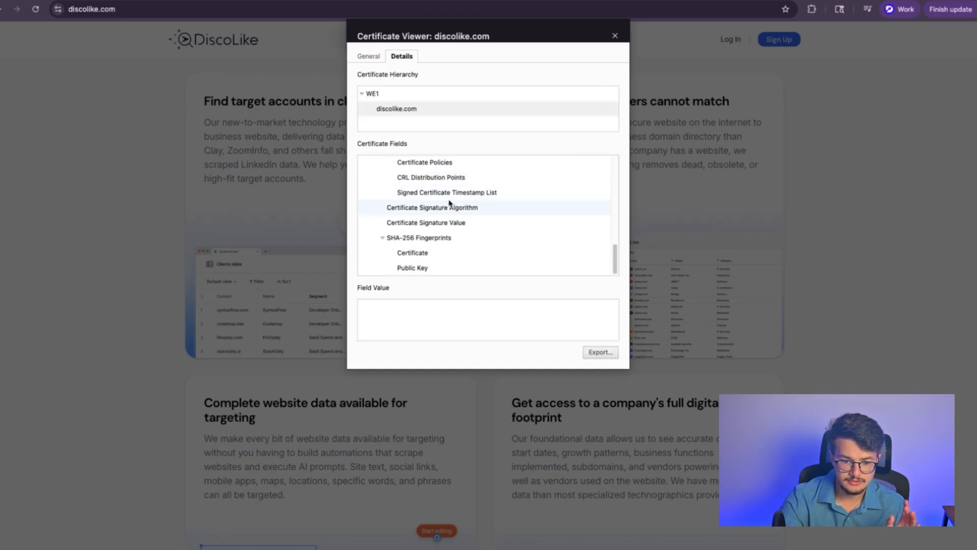
scroll(448, 206, up, 5)
click(385, 208)
click(387, 222)
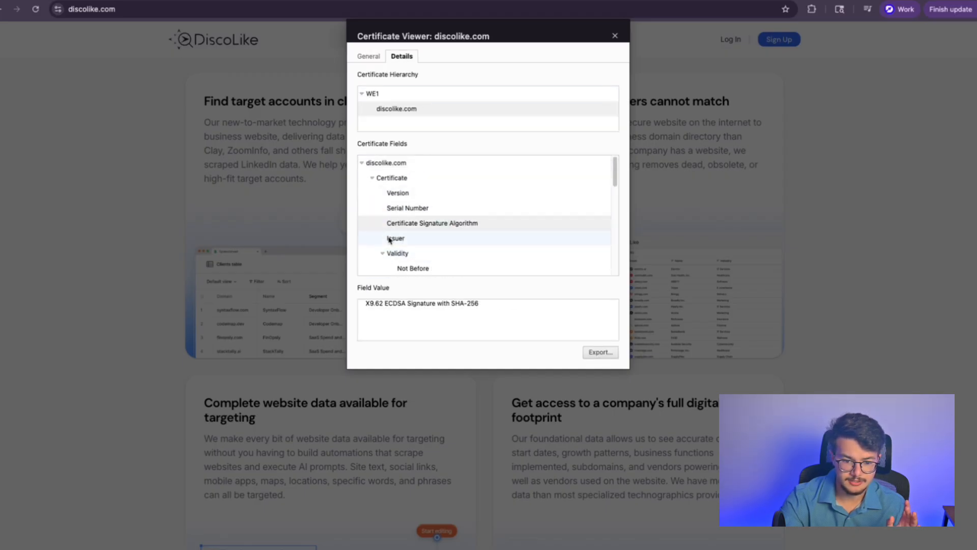
scroll(384, 239, down, 2)
scroll(428, 242, down, 3)
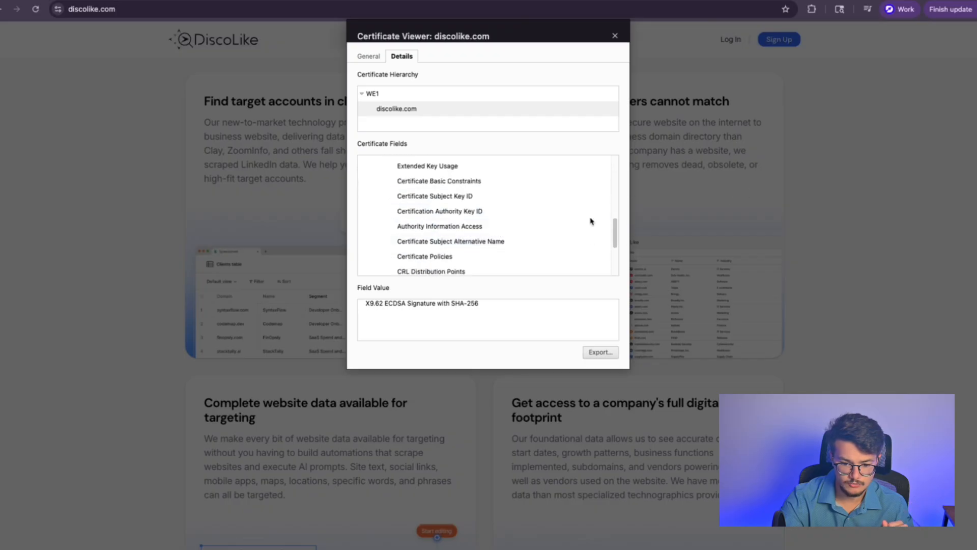
click(614, 35)
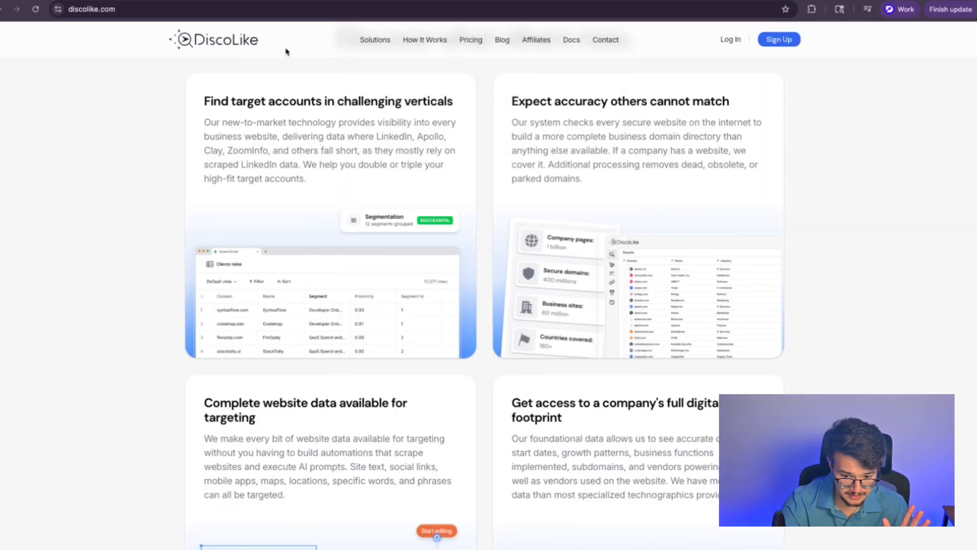
scroll(547, 246, down, 1)
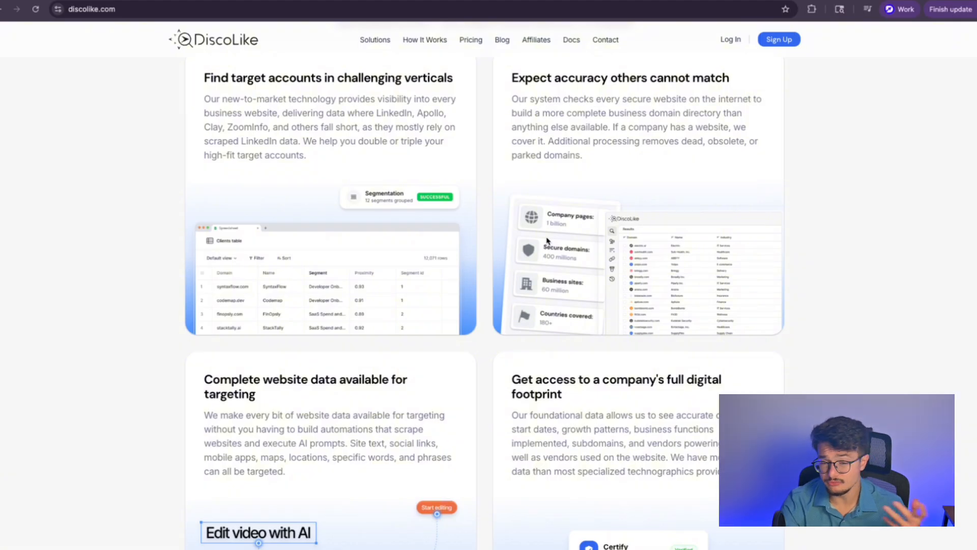
Step: Recheck the connection security, then review the feature cards, including Complete website data
click(57, 9)
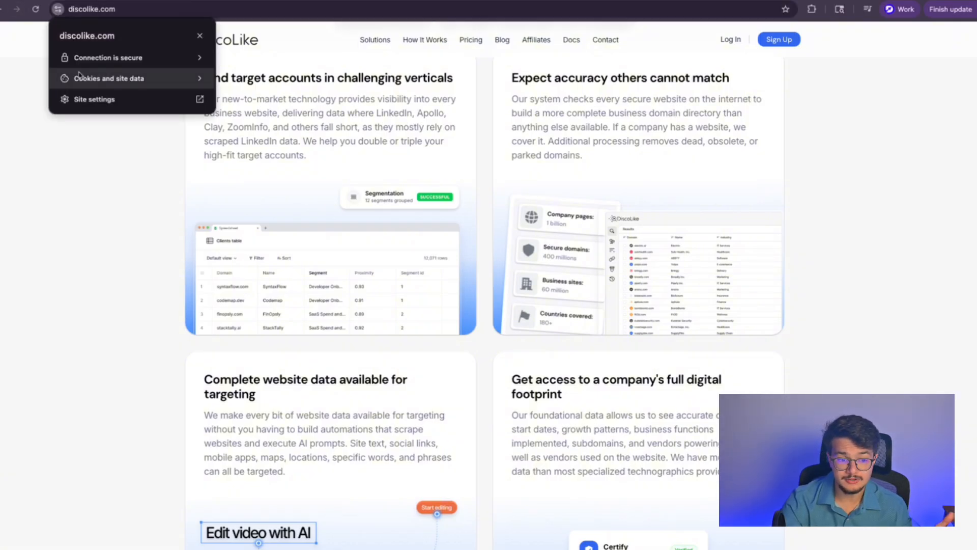
click(102, 55)
click(122, 174)
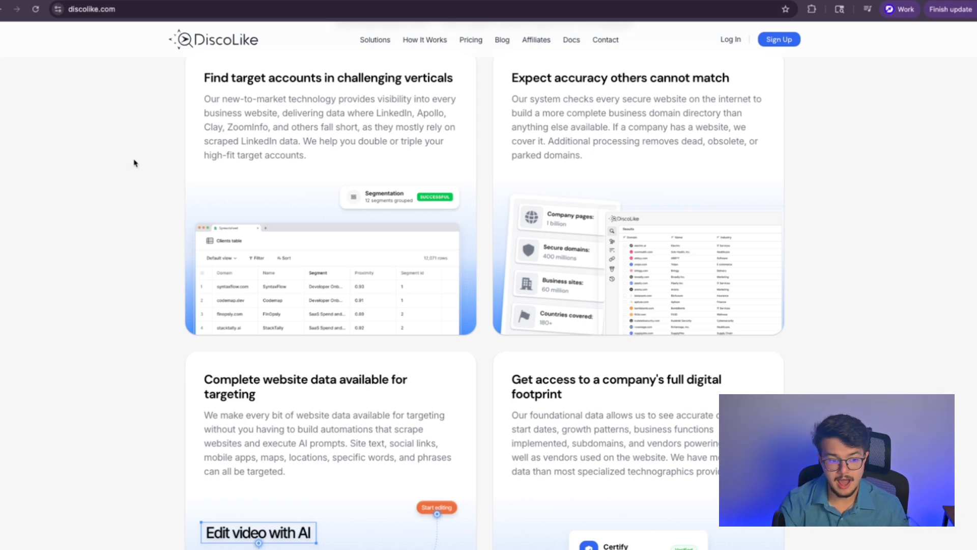
scroll(134, 163, down, 2)
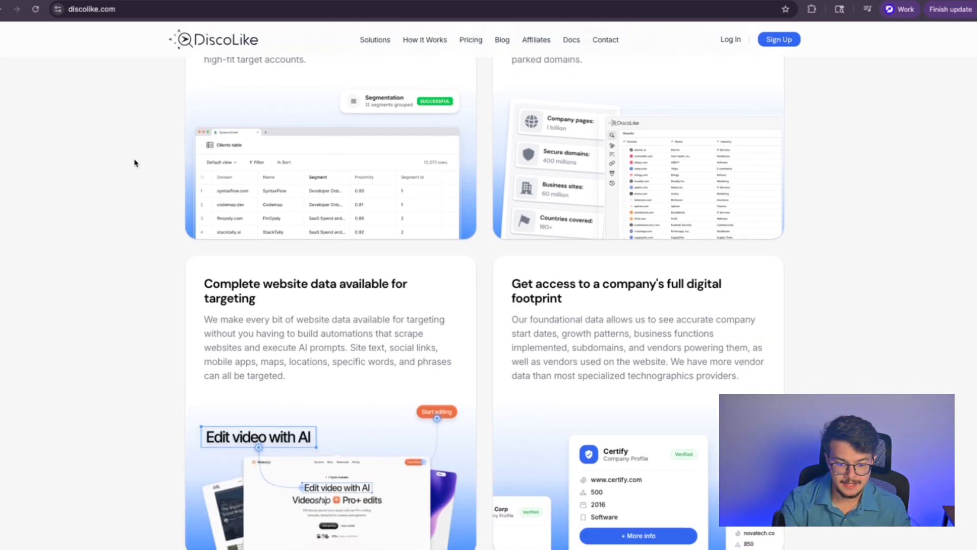
scroll(134, 161, up, 4)
drag(609, 250, 441, 159)
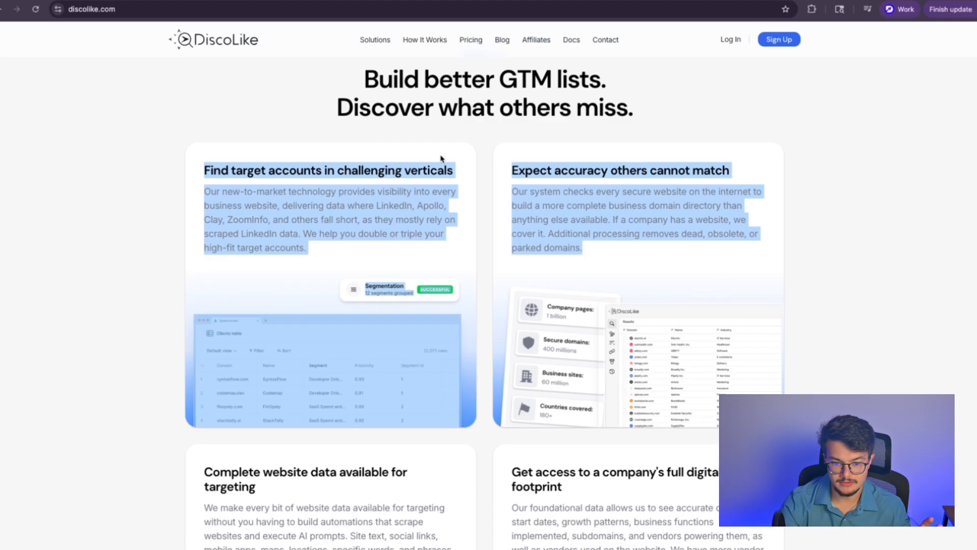
click(484, 167)
scroll(484, 167, down, 5)
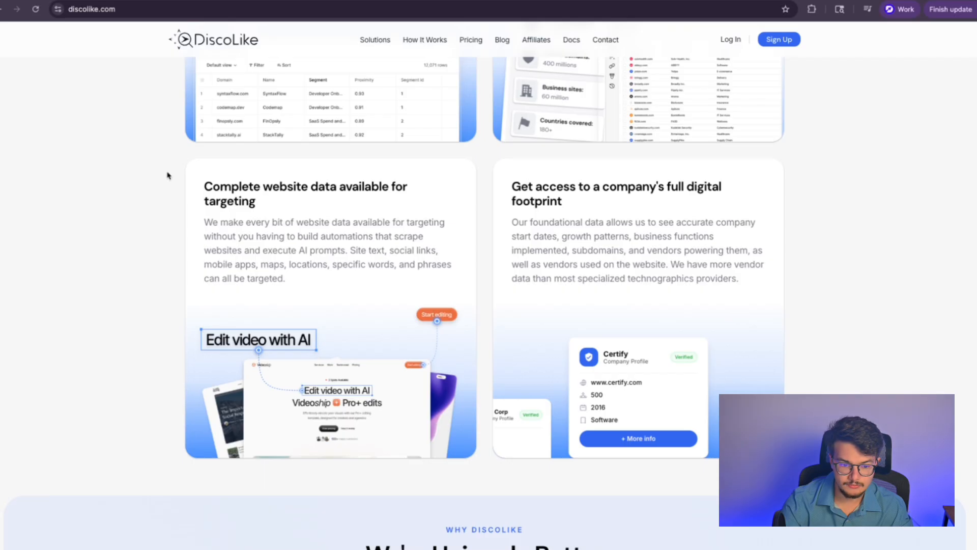
drag(173, 178, 325, 201)
click(316, 202)
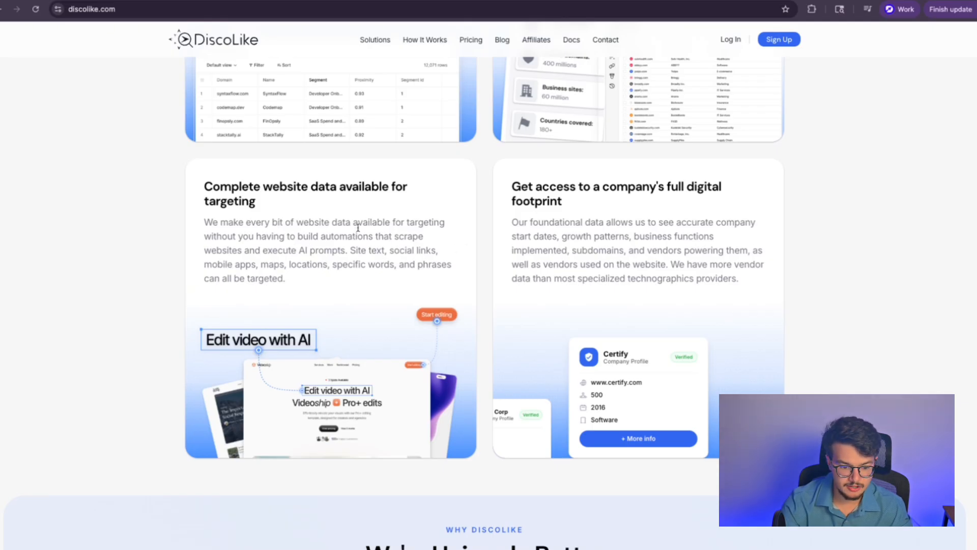
Step: Zoom the page in and out, read the digital footprint section, and return to the top hero
key(ctrl+plus)
key(ctrl+plus)
key(ctrl+plus)
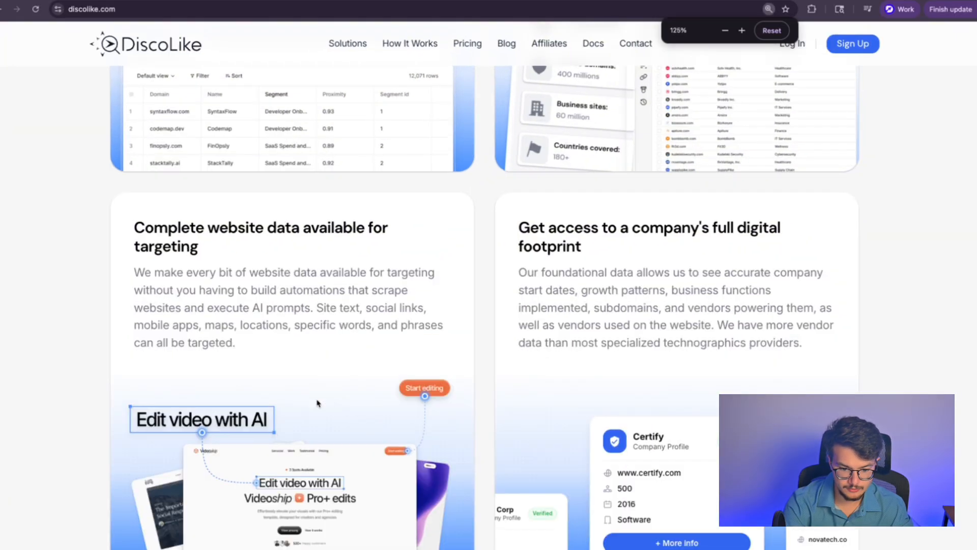
scroll(336, 408, down, 5)
scroll(336, 305, up, 1)
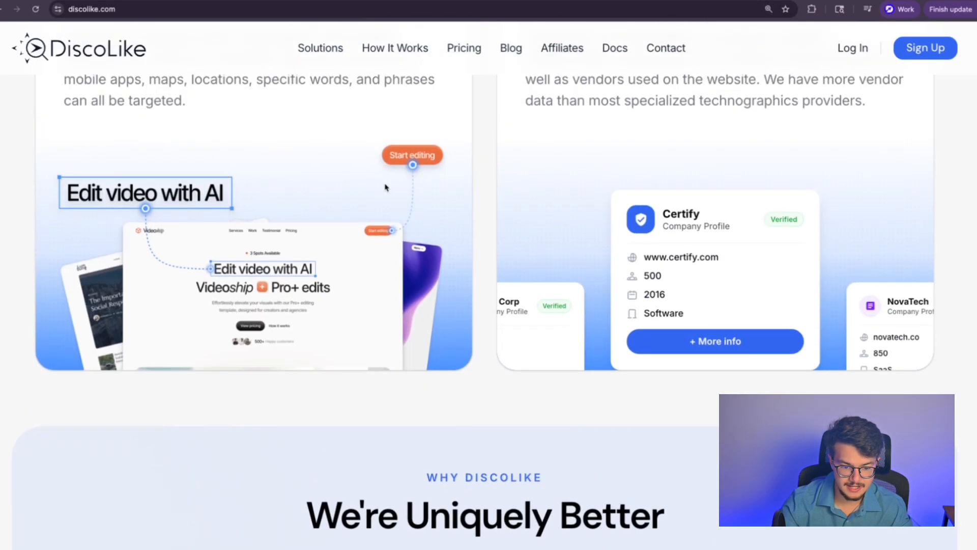
key(ctrl+minus)
key(ctrl+minus)
key(ctrl+minus)
key(ctrl+minus)
key(ctrl+plus)
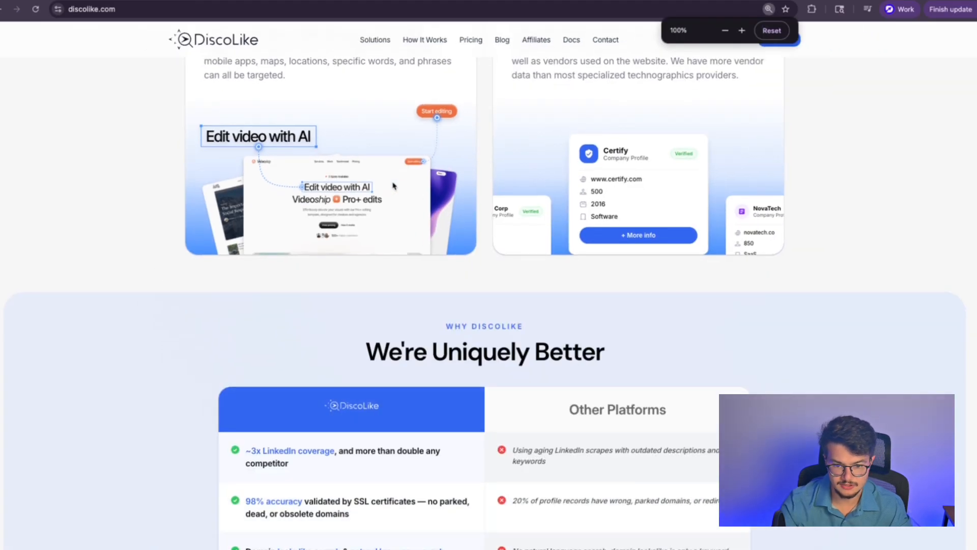
scroll(395, 187, up, 8)
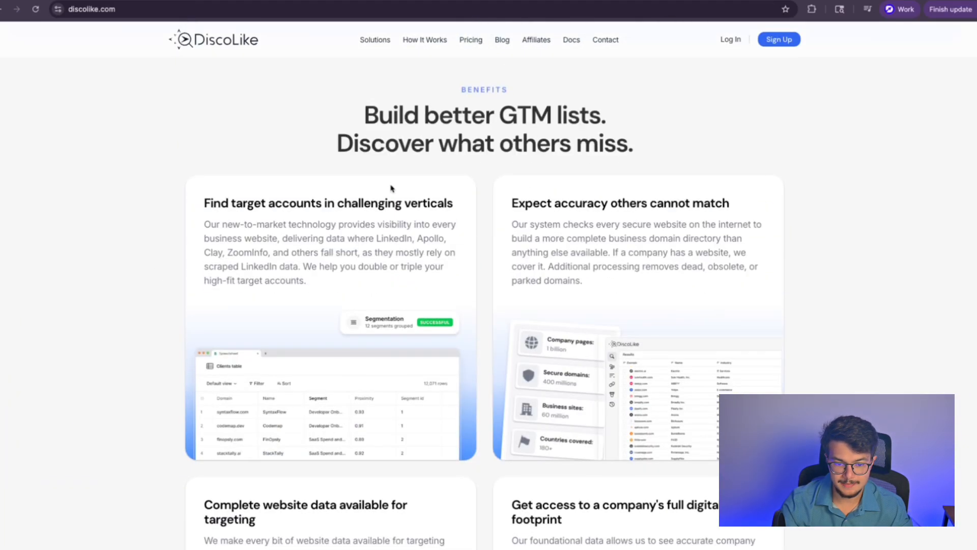
scroll(392, 192, down, 7)
scroll(402, 198, up, 1)
drag(511, 173, 602, 188)
click(614, 193)
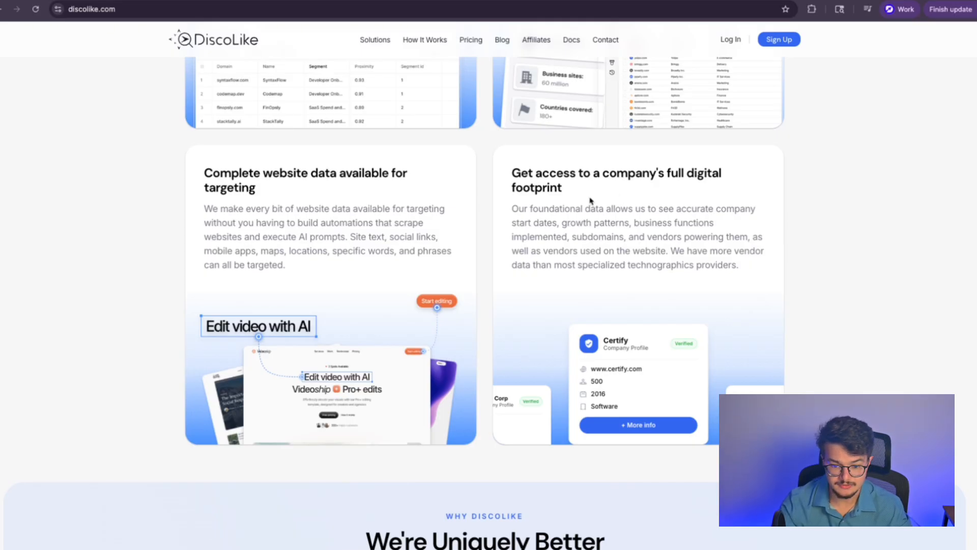
scroll(301, 215, down, 6)
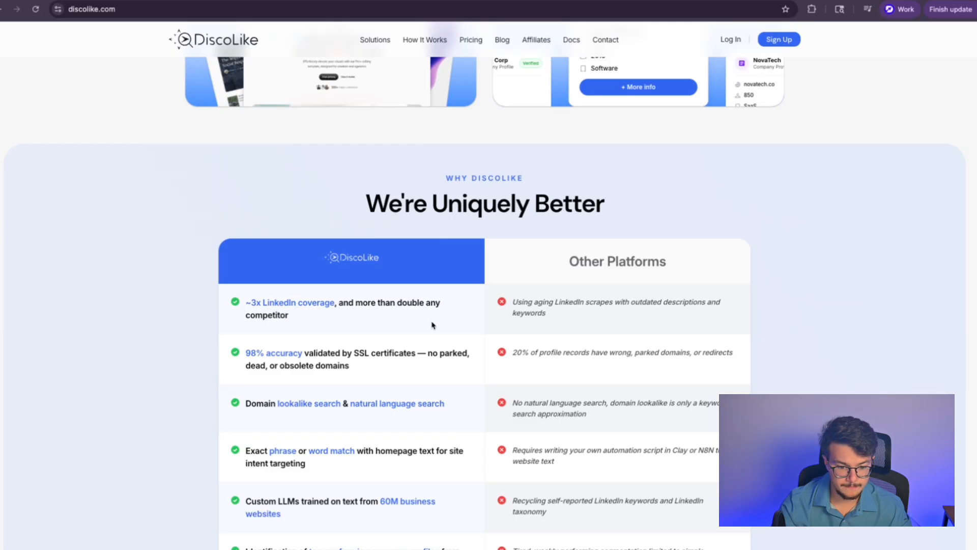
scroll(434, 326, up, 15)
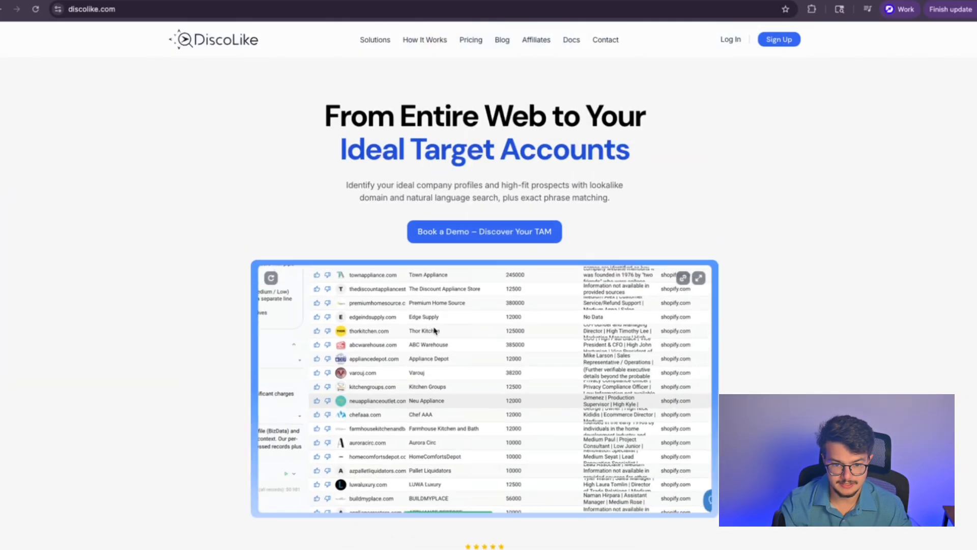
Step: Go to the Pricing page and review the Starter, Team and Pro plan cards
click(464, 41)
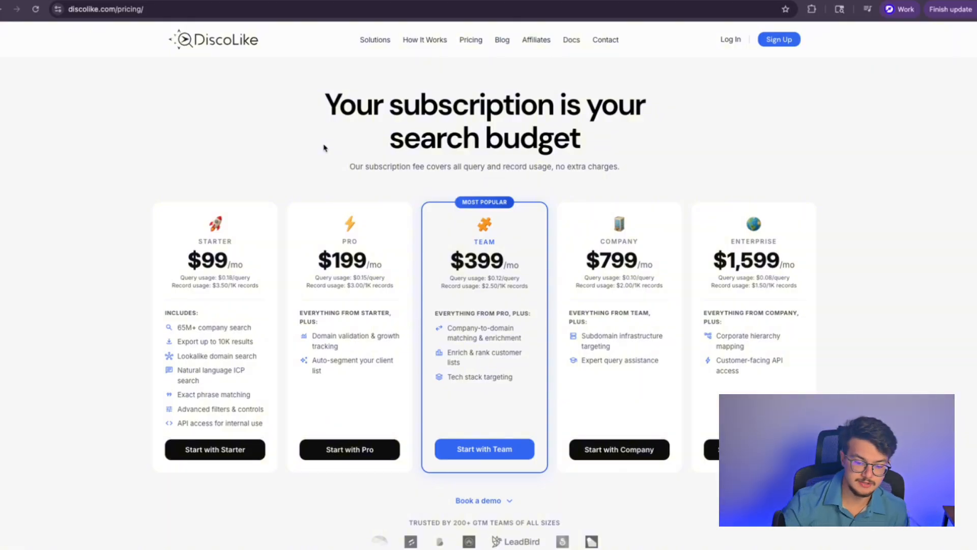
scroll(613, 245, down, 5)
scroll(588, 246, up, 6)
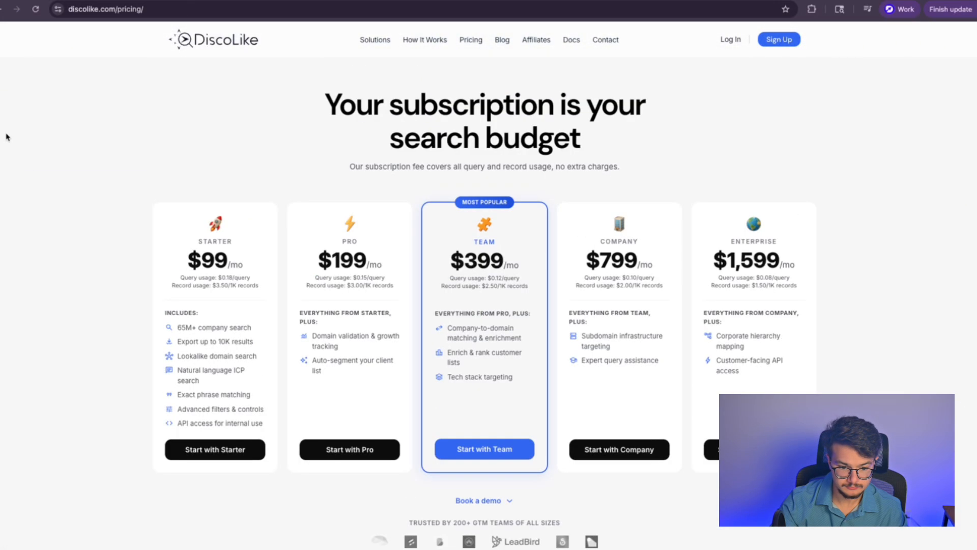
drag(192, 242, 399, 200)
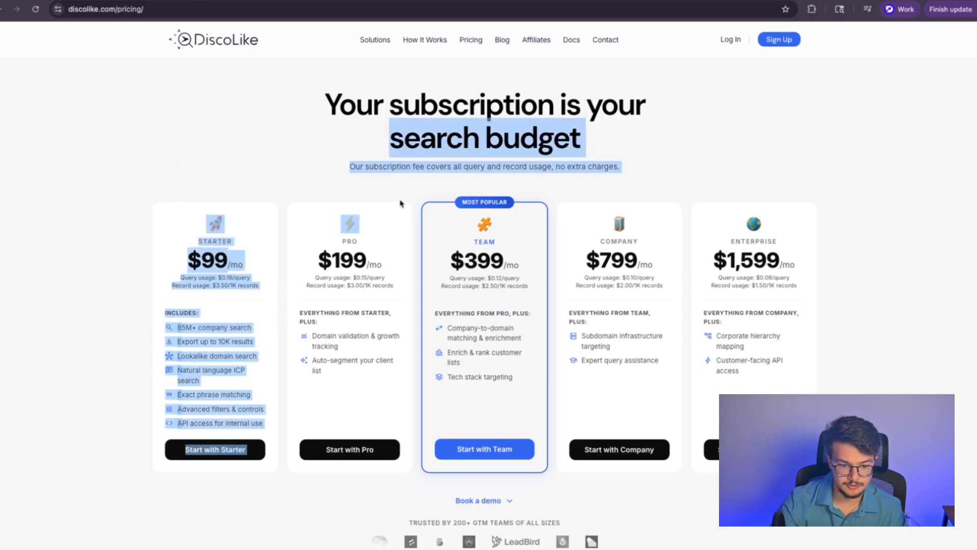
click(377, 214)
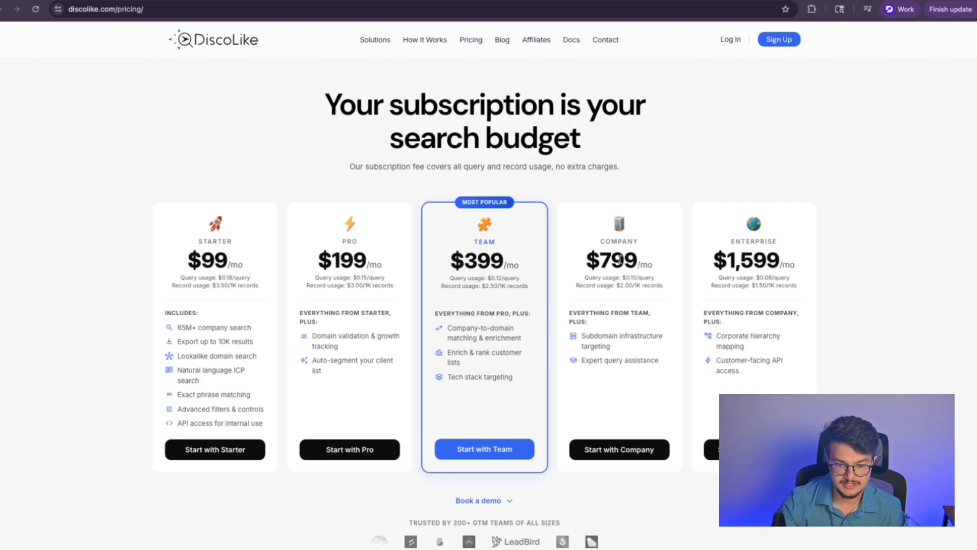
drag(446, 320, 449, 238)
click(451, 247)
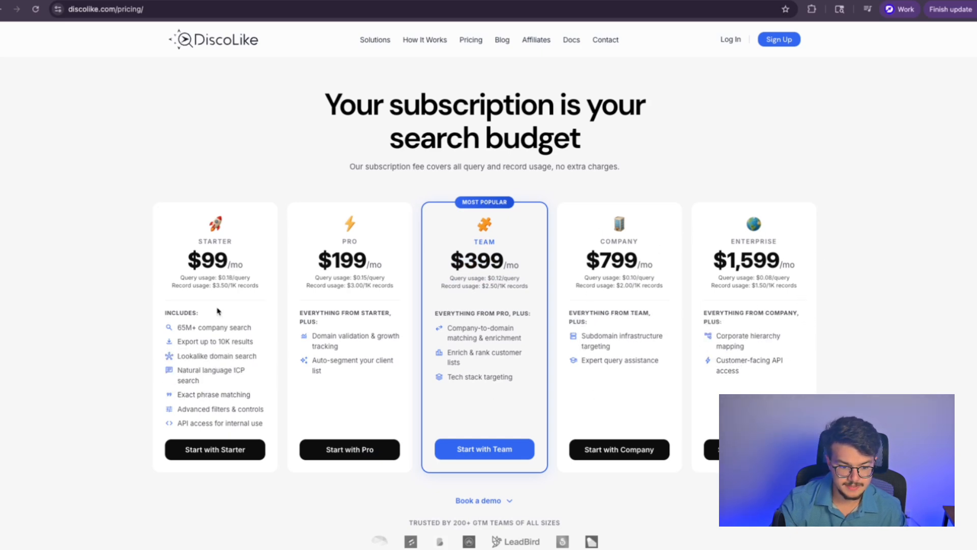
Step: Examine the API access for internal use line and the Starter plan's query and record usage rates
mouse_move(177, 327)
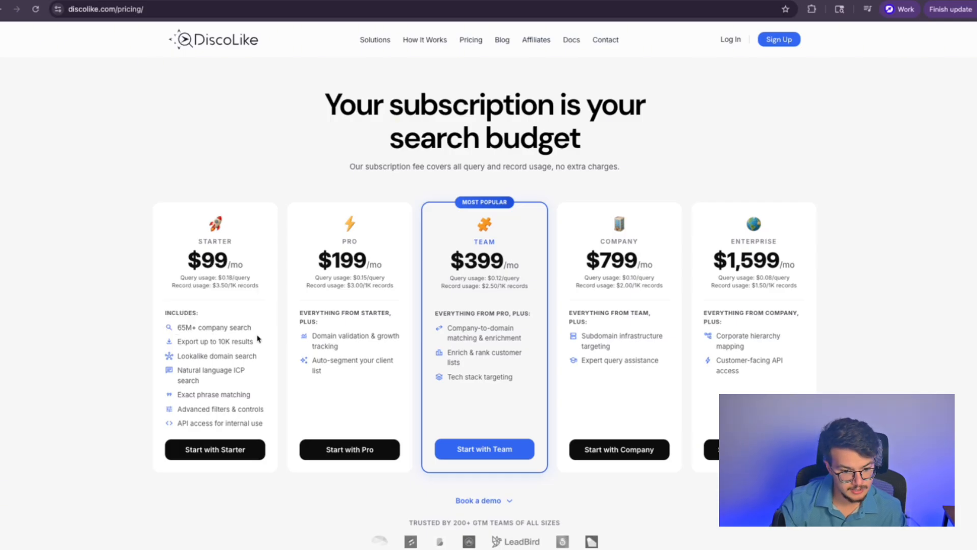
mouse_move(210, 342)
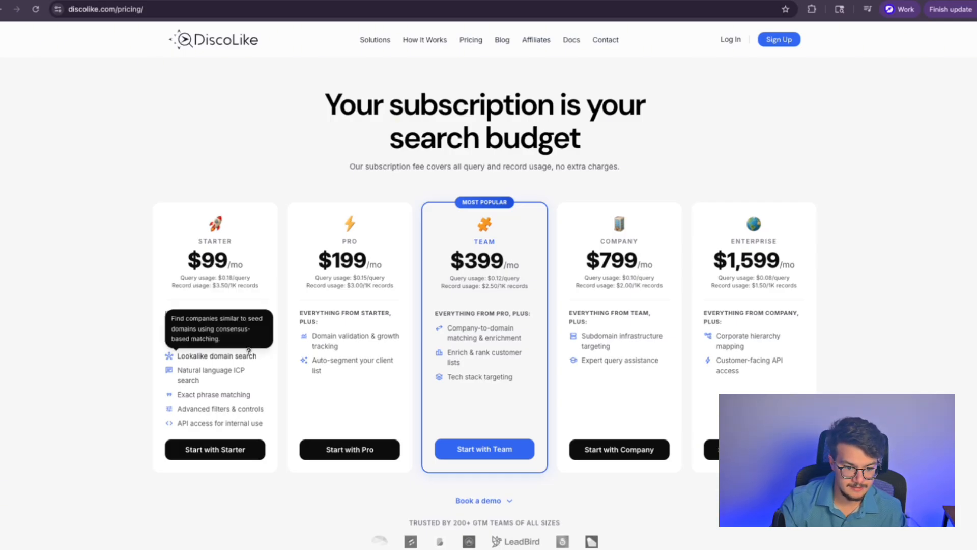
mouse_move(213, 423)
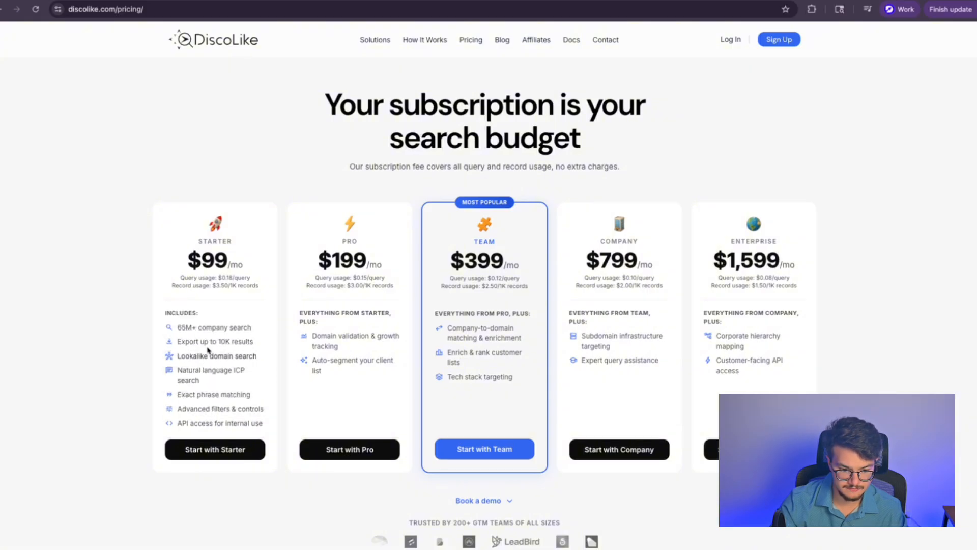
drag(176, 422, 263, 423)
click(155, 307)
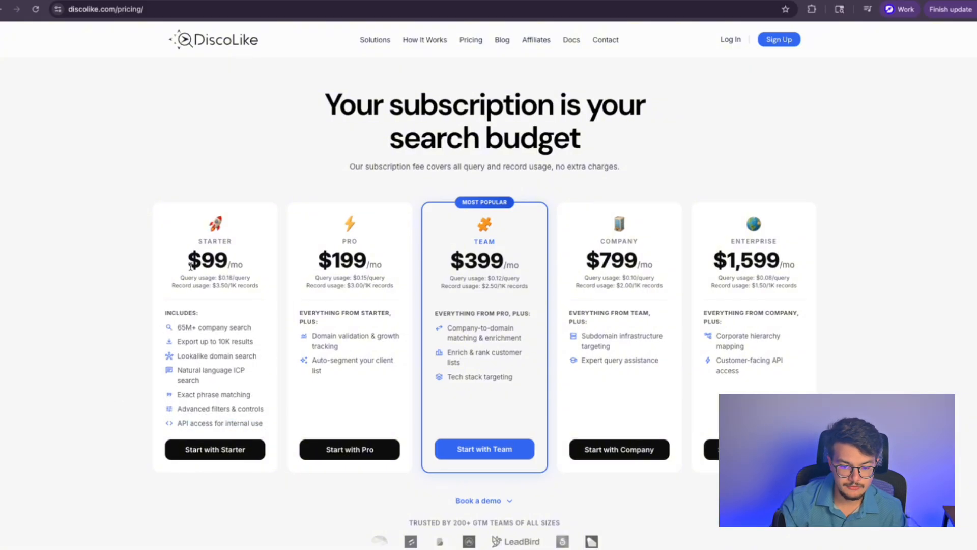
drag(179, 278, 243, 278)
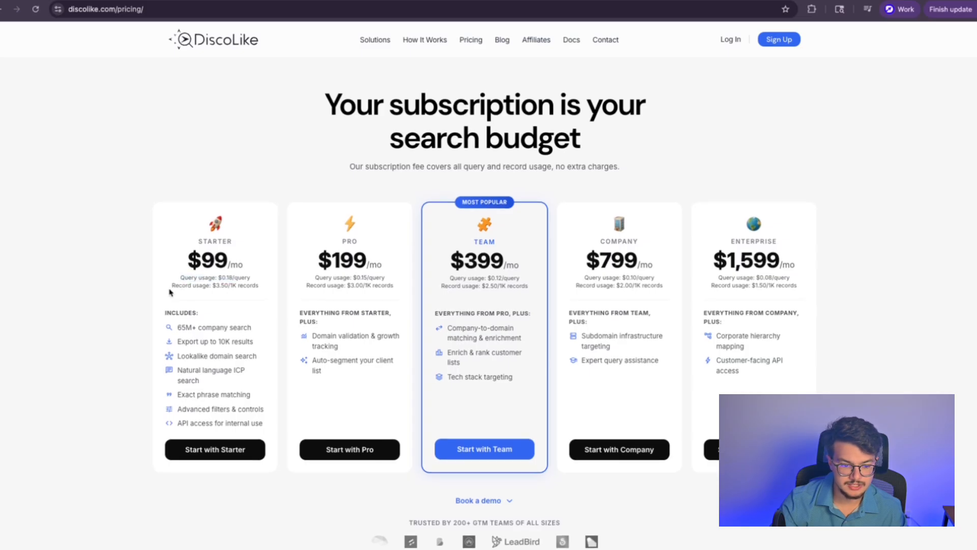
drag(169, 287, 268, 286)
click(269, 289)
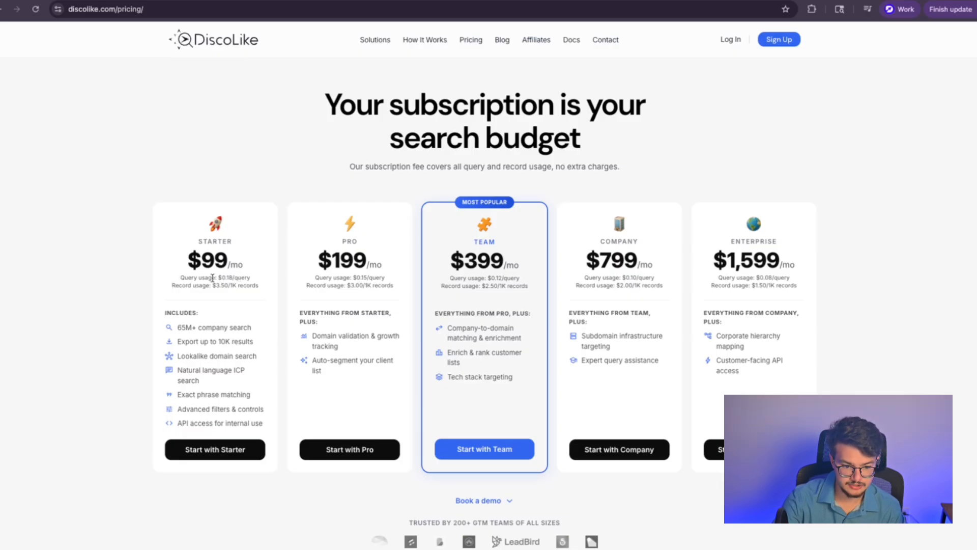
drag(172, 289, 269, 288)
click(234, 286)
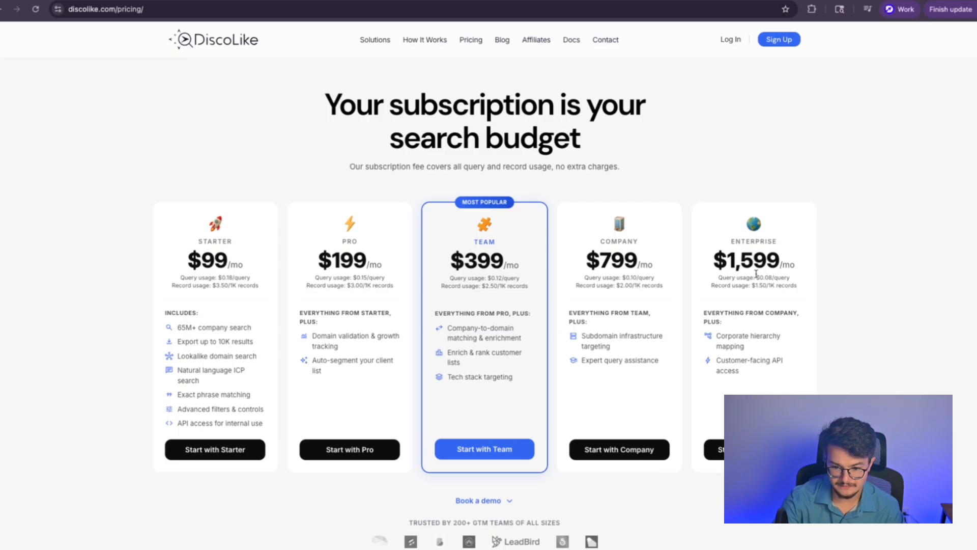
Step: Compare the Enterprise and Team plan usage rates, then launch the DiscoLike web app
drag(799, 288, 819, 284)
click(819, 288)
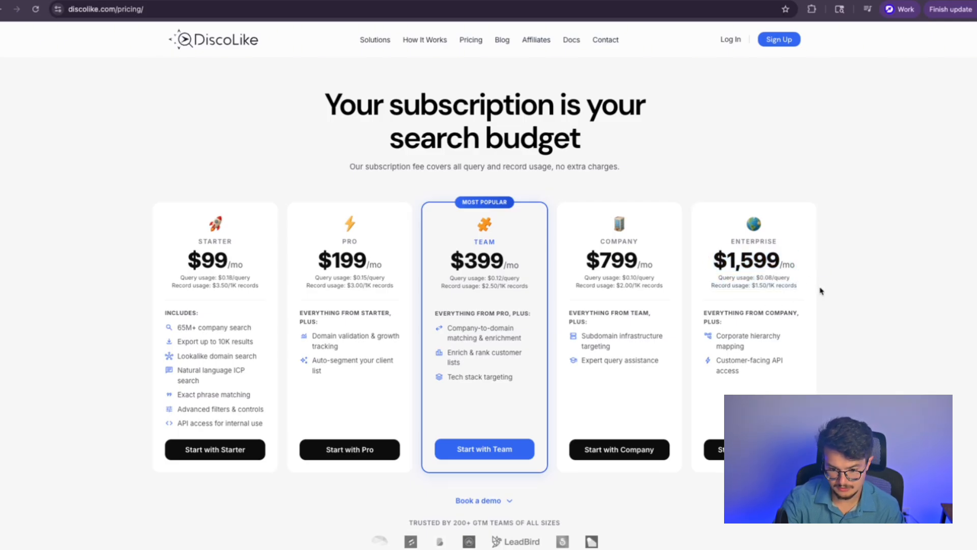
scroll(657, 303, down, 10)
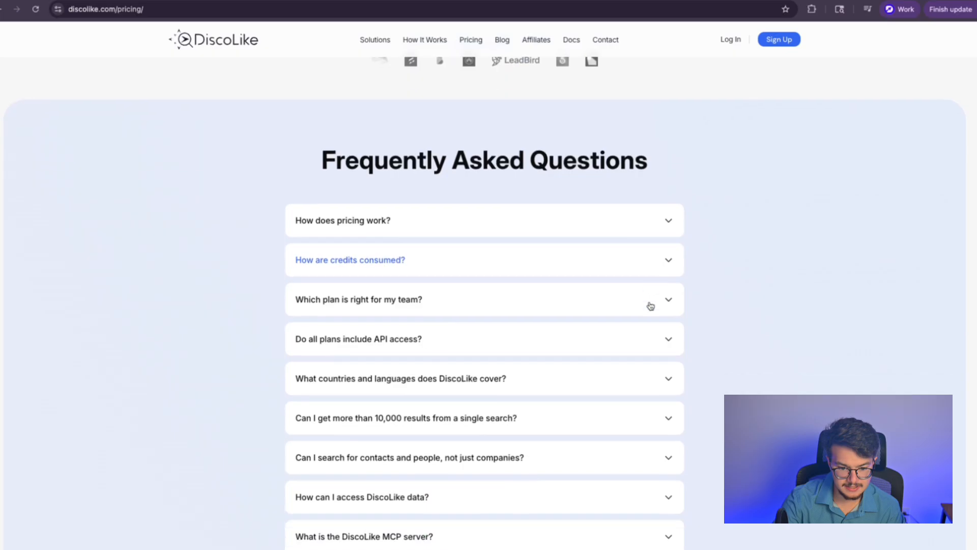
scroll(650, 304, up, 10)
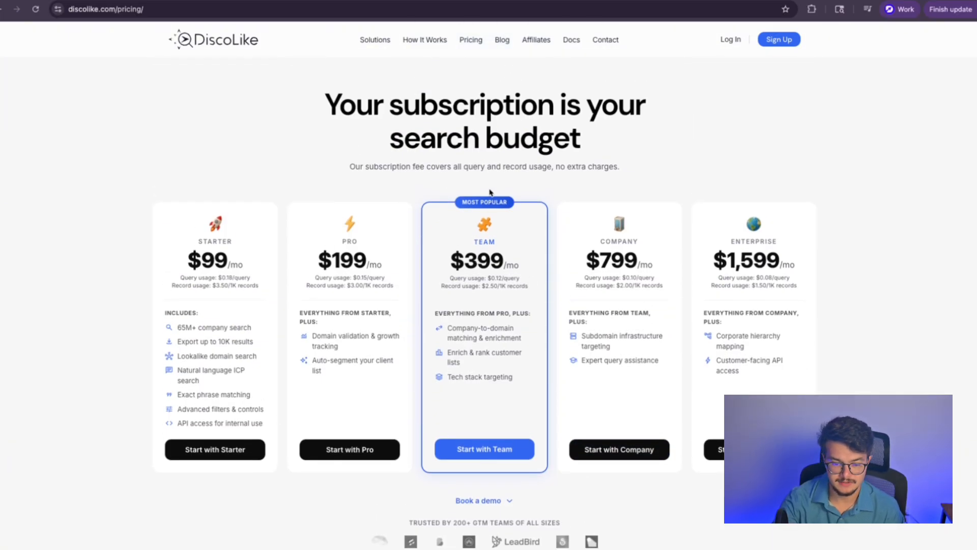
scroll(490, 192, down, 12)
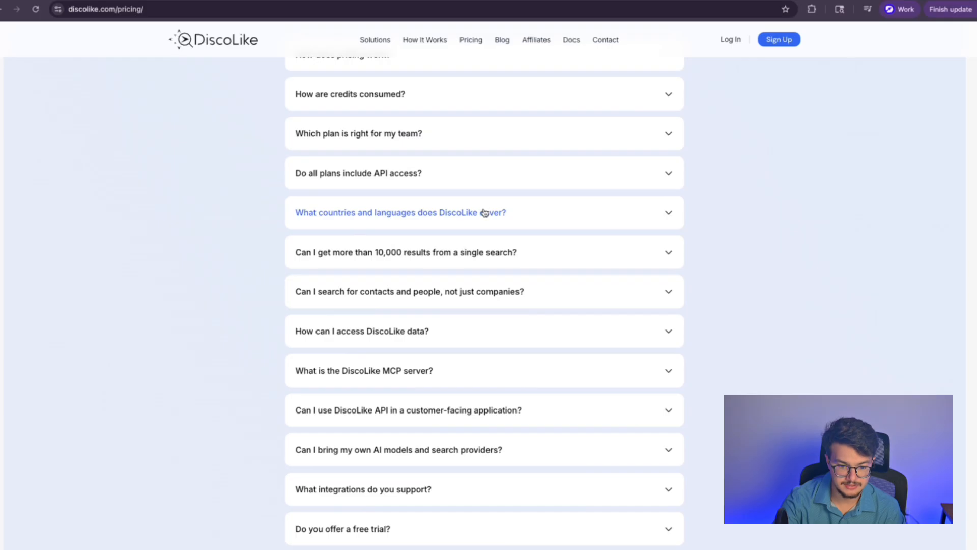
scroll(485, 213, up, 1)
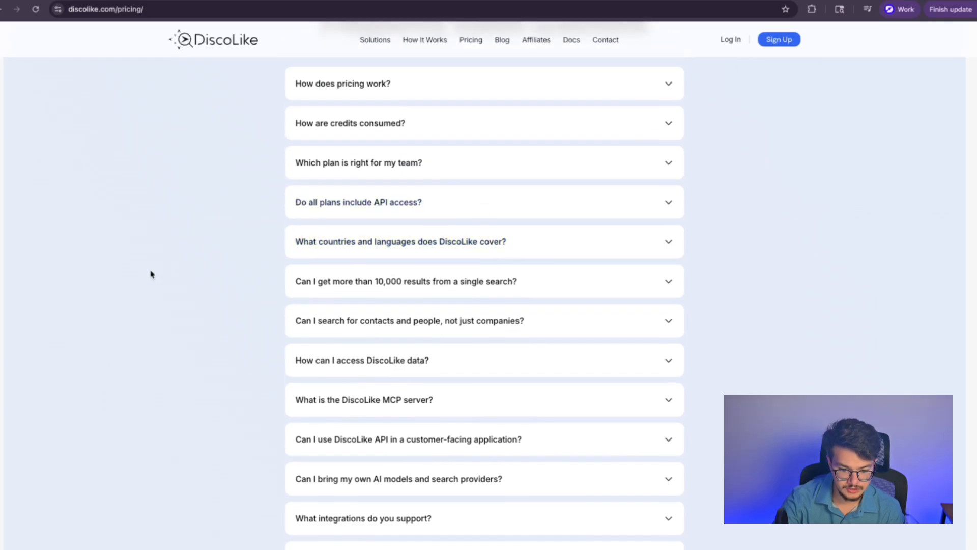
scroll(151, 276, up, 10)
drag(441, 284, 541, 288)
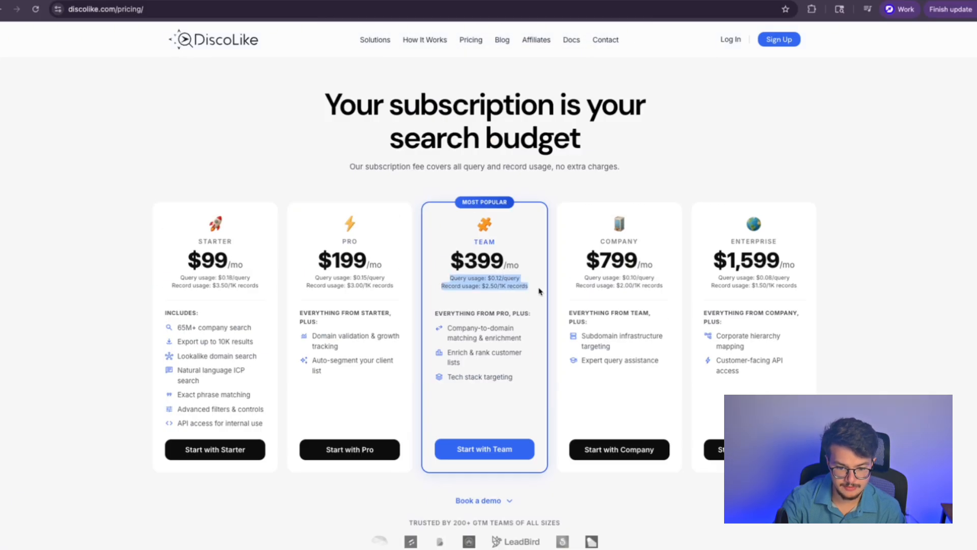
click(515, 298)
click(728, 41)
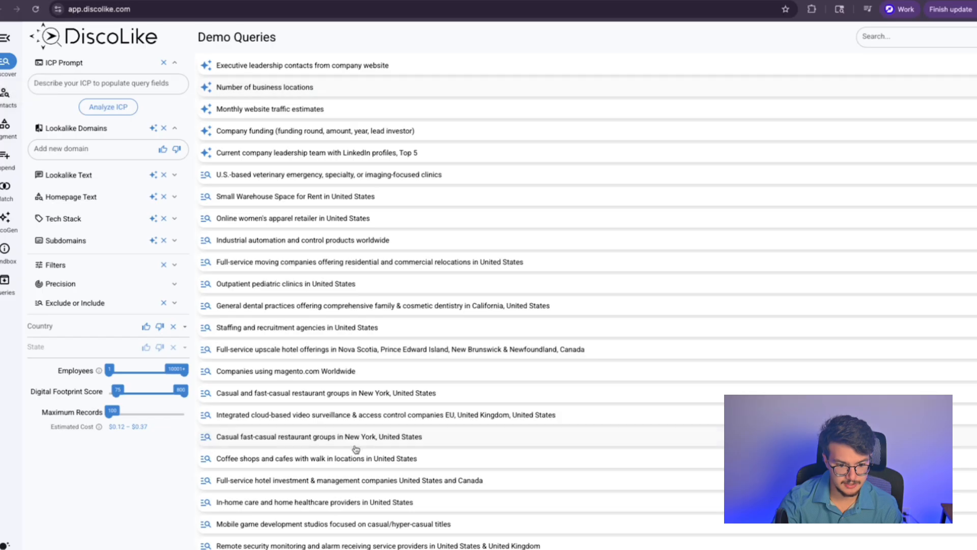
Step: Cycle through the Contacts, Segment and Append panels, checking the append datasets, and end on Match
scroll(351, 447, down, 2)
scroll(346, 346, up, 2)
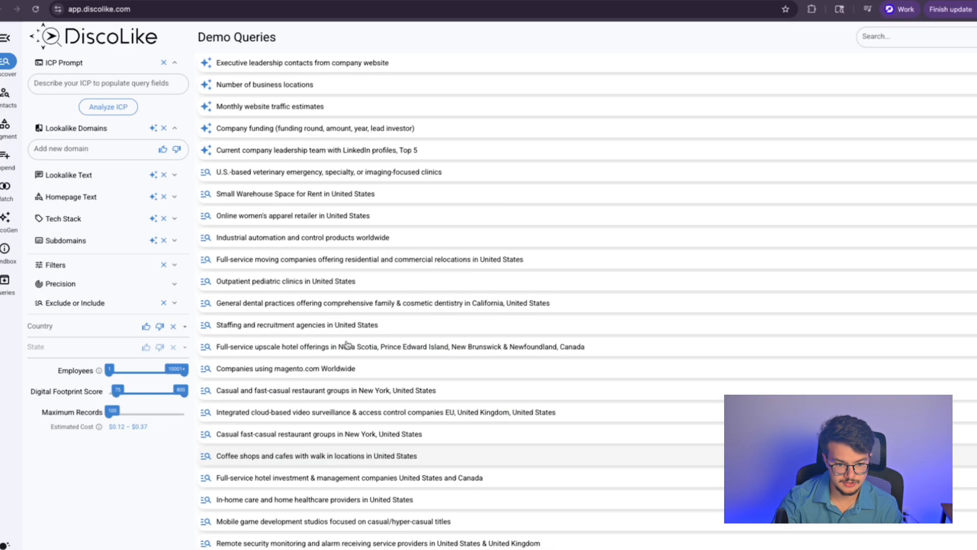
click(6, 93)
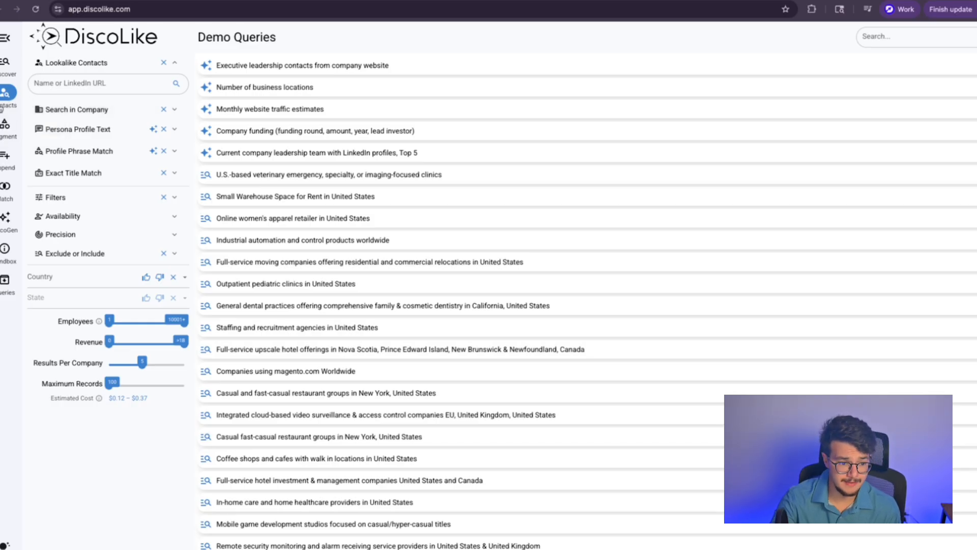
click(8, 132)
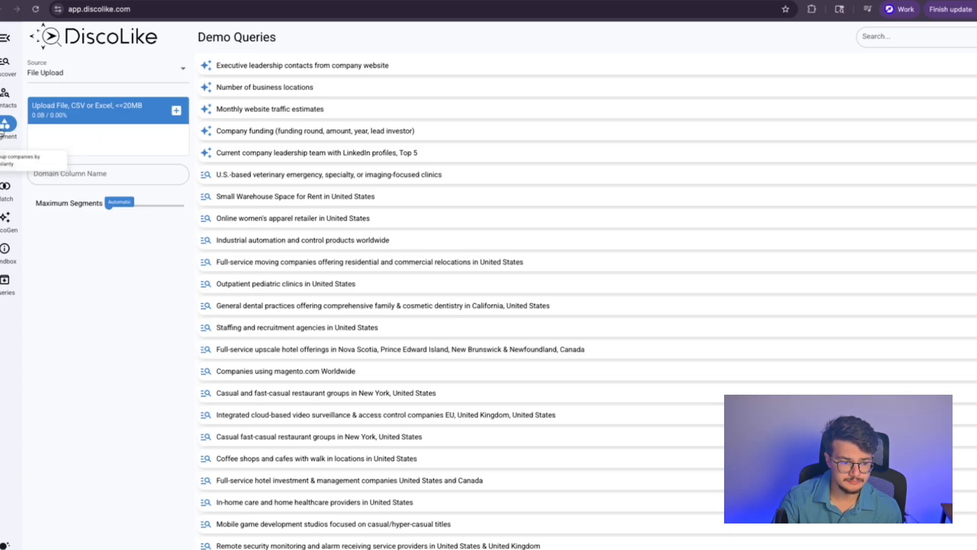
click(3, 161)
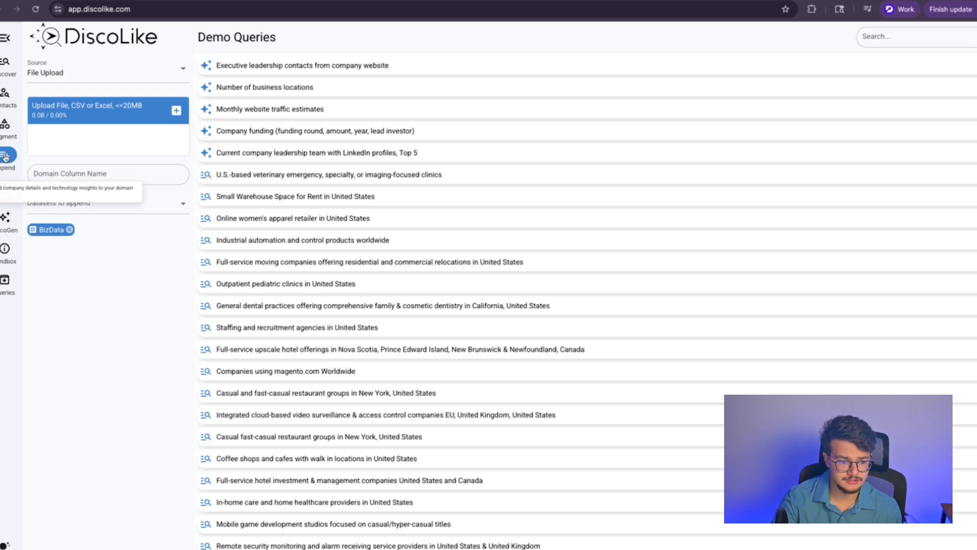
click(83, 202)
click(7, 187)
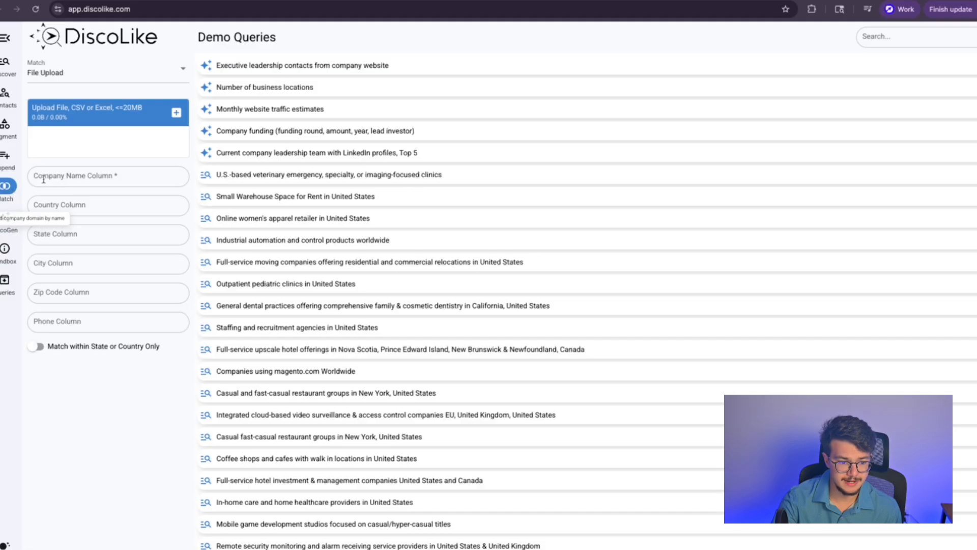
Step: Switch the Match tool's input mode from File Upload to Manual Input
click(77, 179)
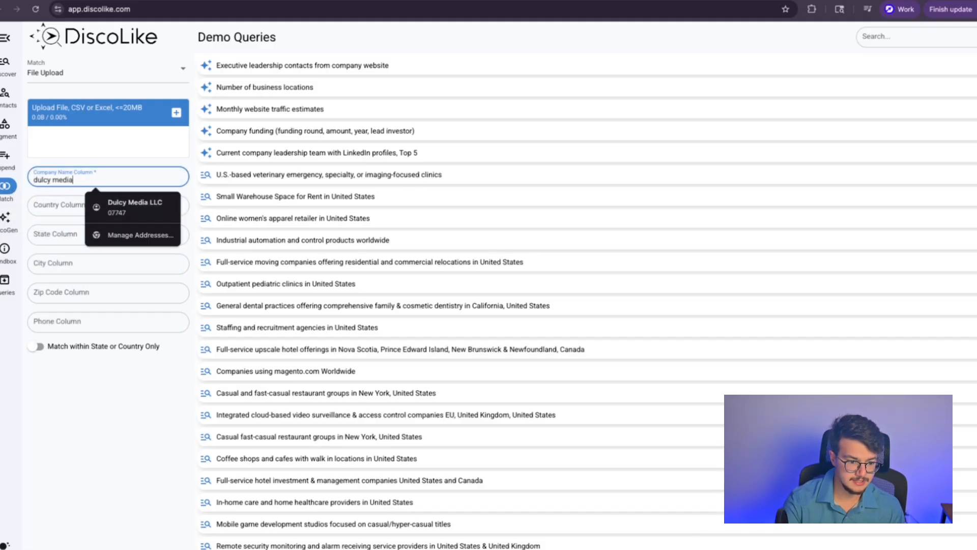
click(106, 540)
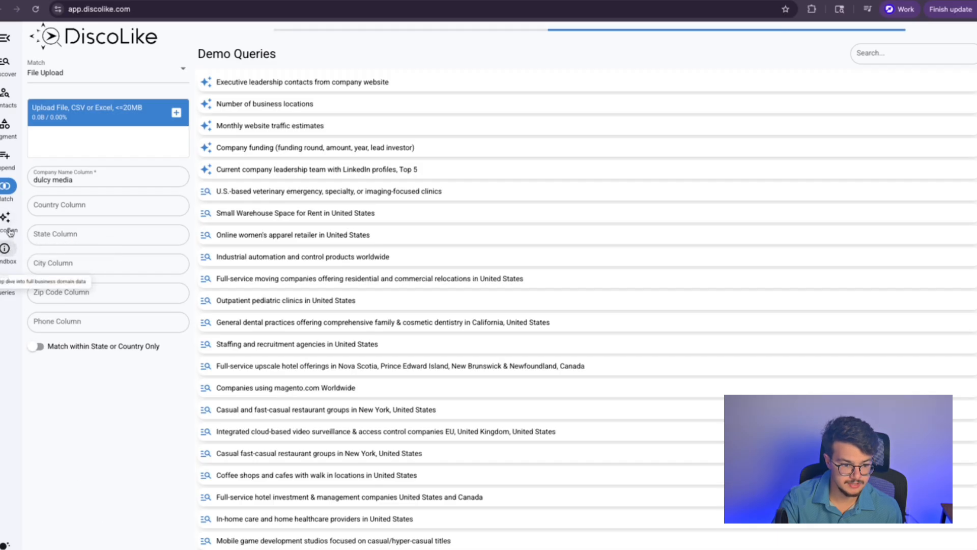
click(63, 75)
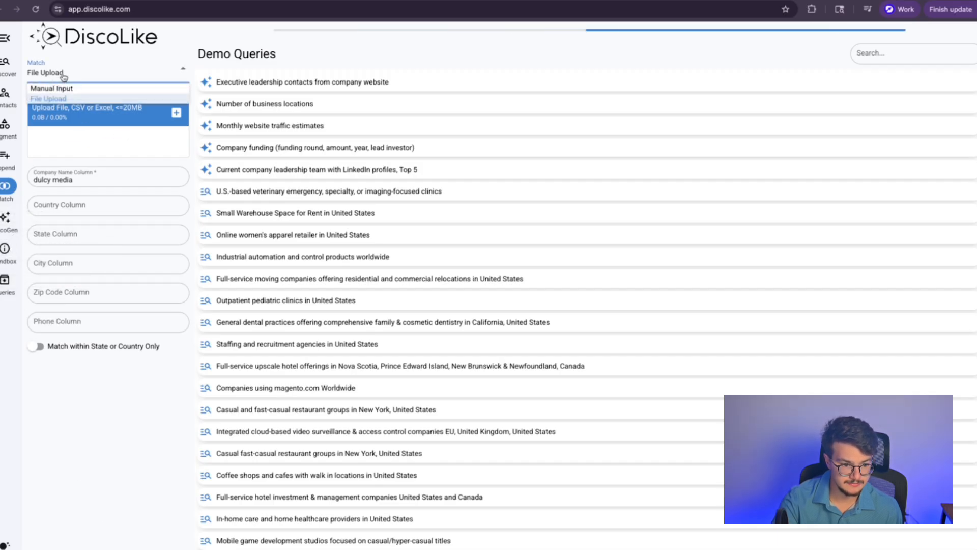
click(63, 75)
click(63, 76)
click(63, 89)
Step: Match the company name 'dulcy media' and preview the dulcy.io result, scored 93
click(76, 107)
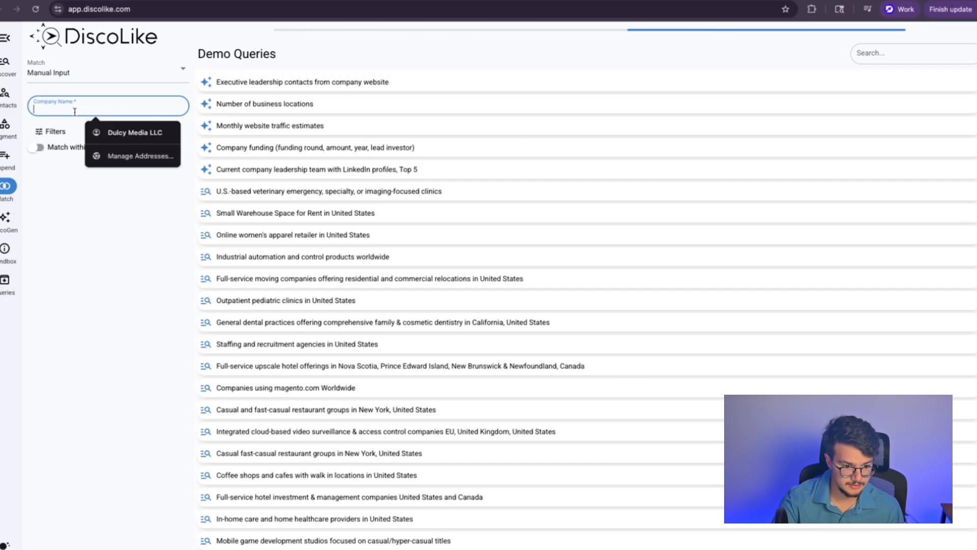
text(dulcy media)
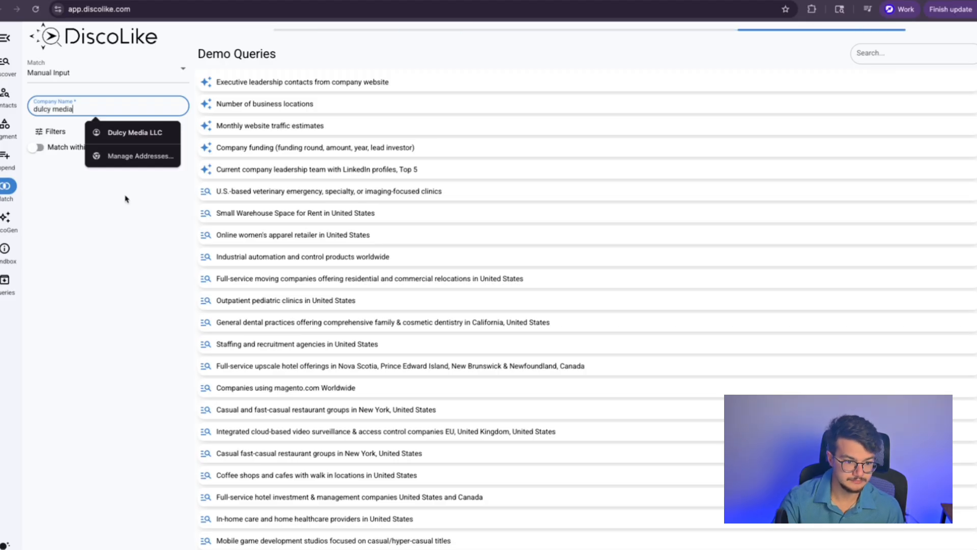
click(124, 196)
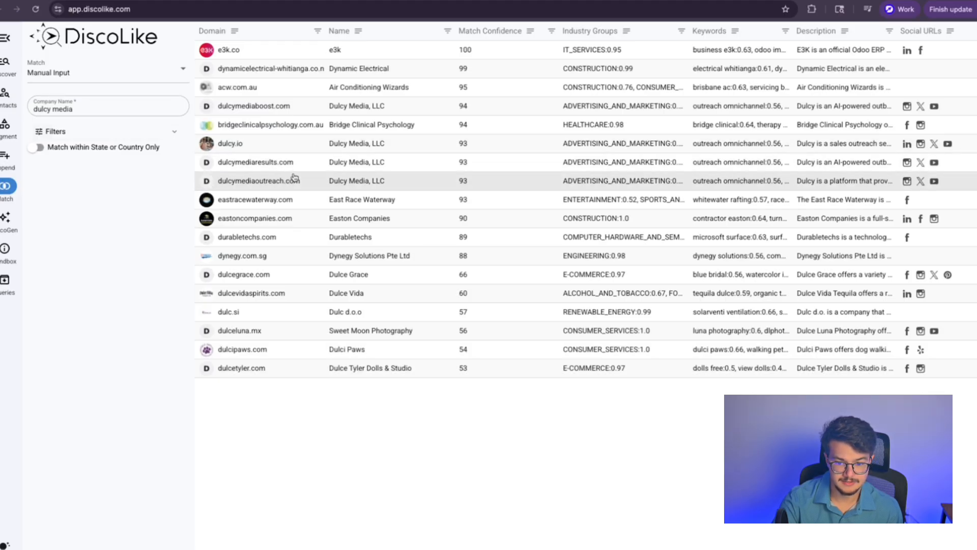
click(200, 148)
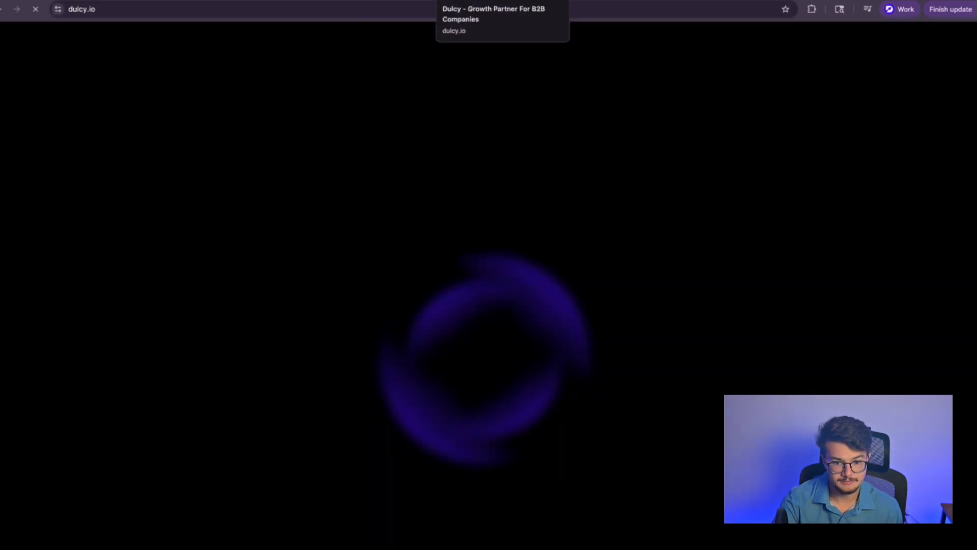
key(ctrl+w)
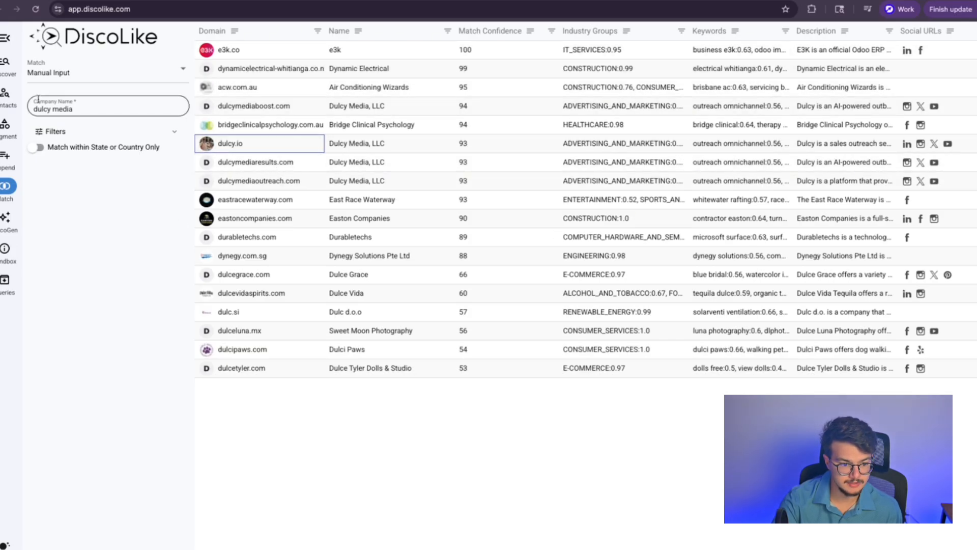
Step: In CoGen, choose the gpt model with High search depth and Model Default as search source
click(4, 219)
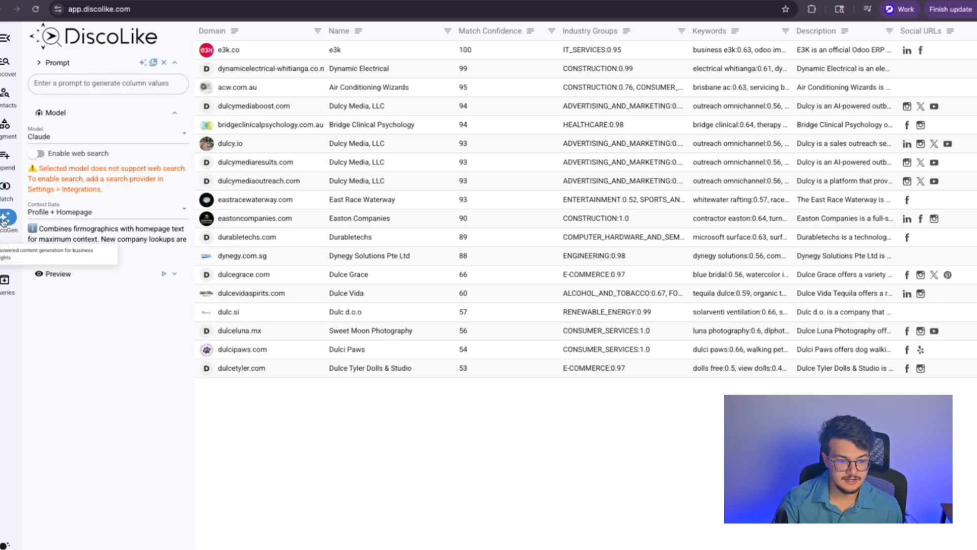
click(78, 83)
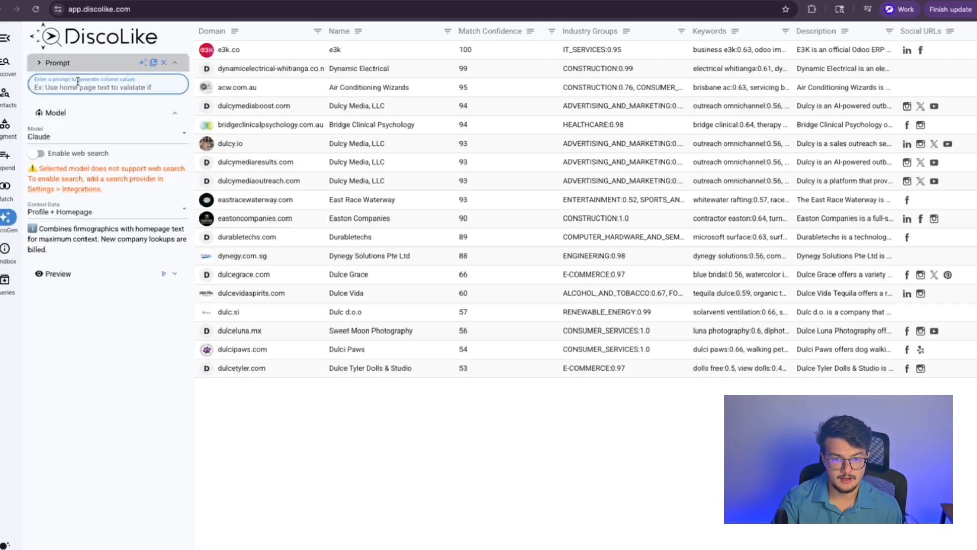
click(59, 135)
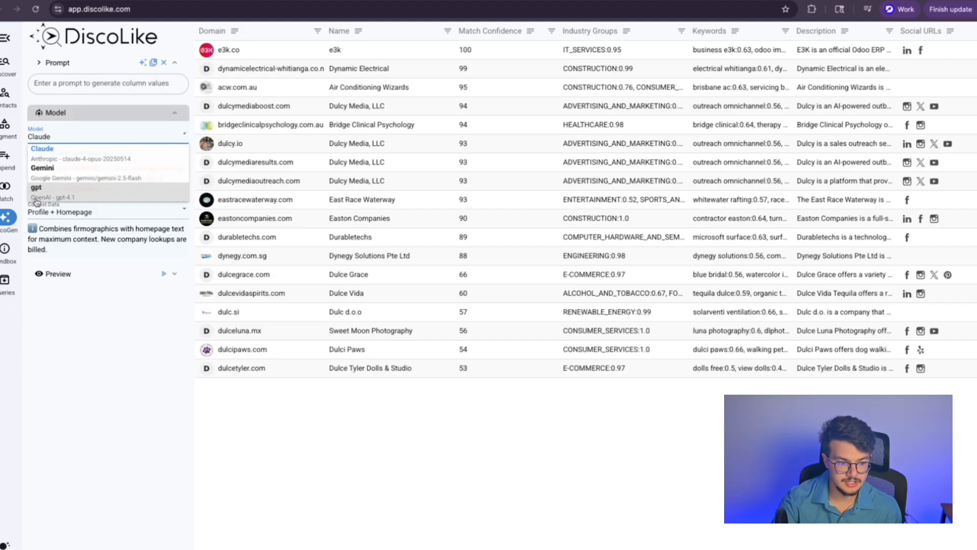
click(39, 188)
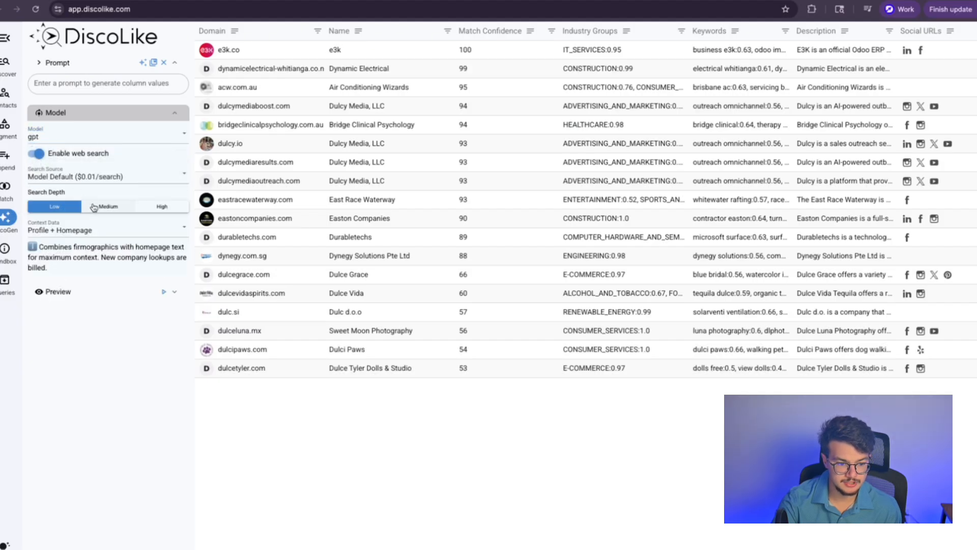
click(161, 206)
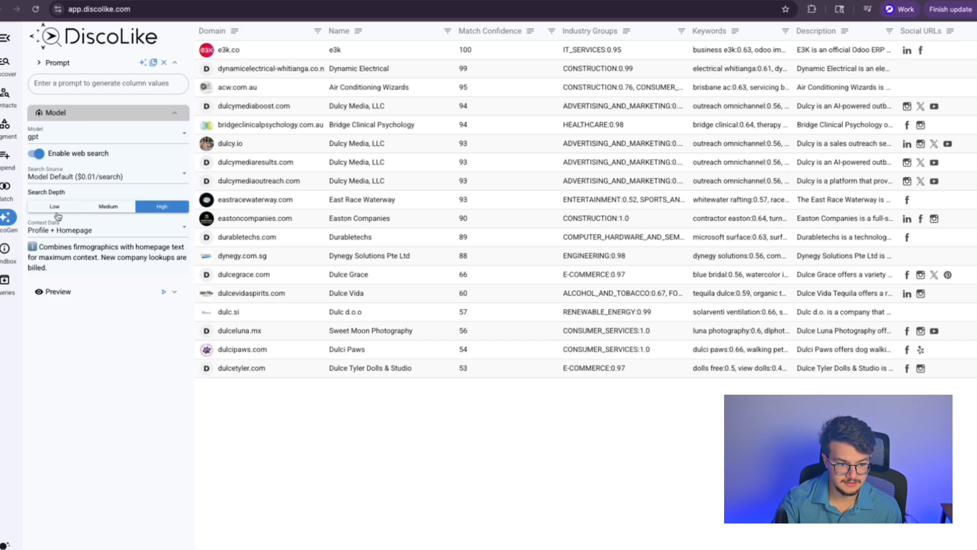
click(71, 180)
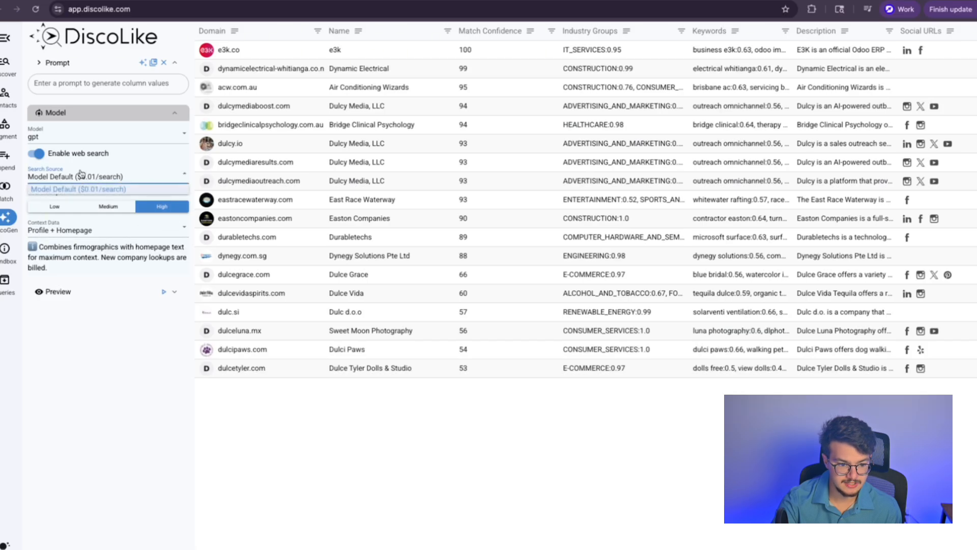
click(76, 189)
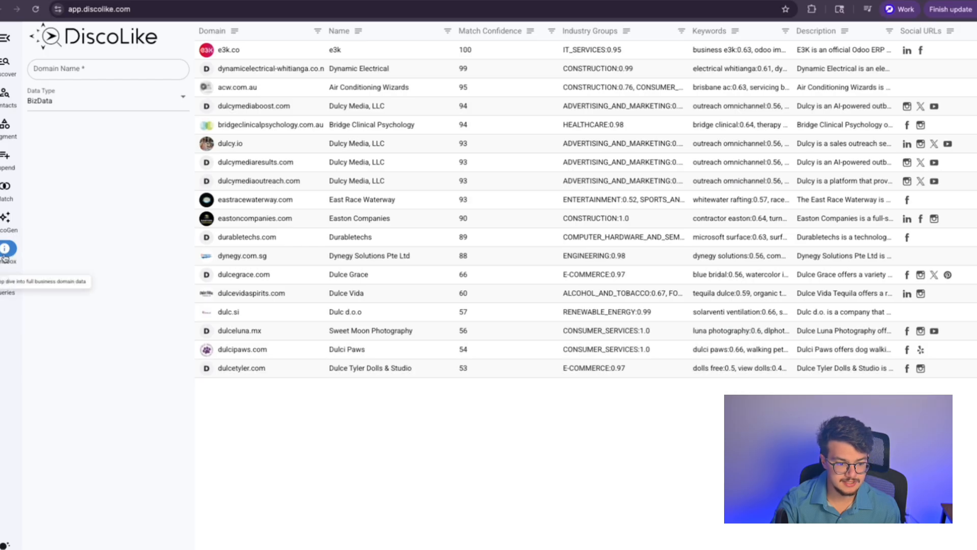
Step: Open the Data Type choices, then switch to the saved Queries list
click(81, 100)
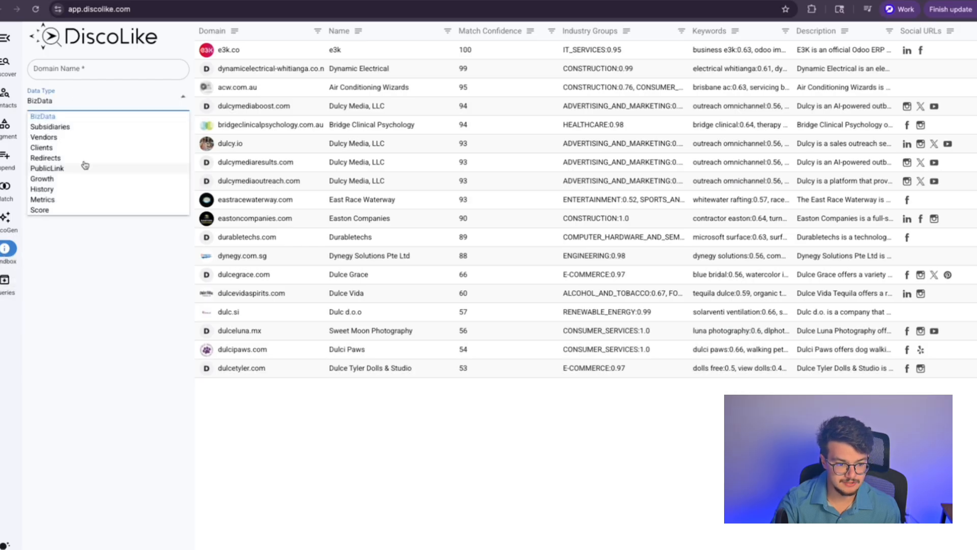
click(74, 266)
click(83, 100)
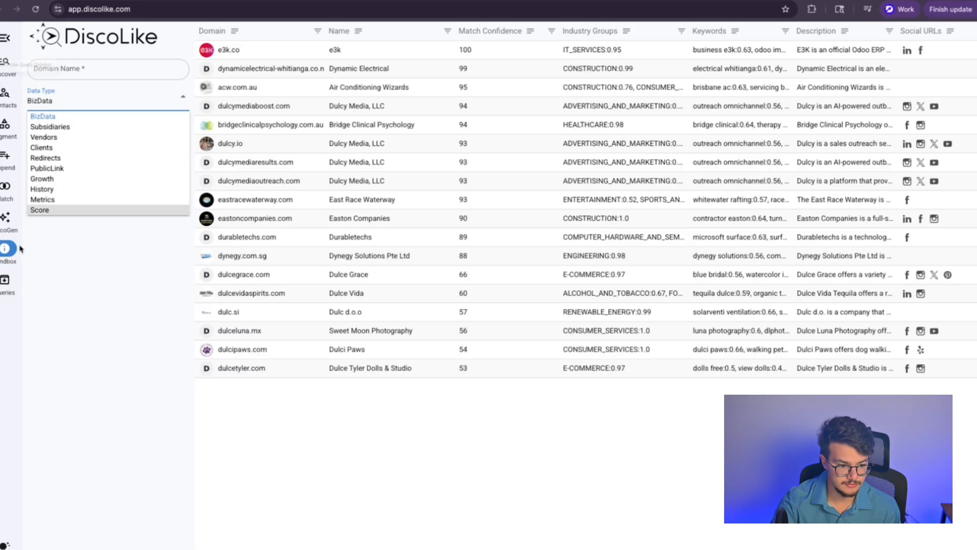
click(9, 283)
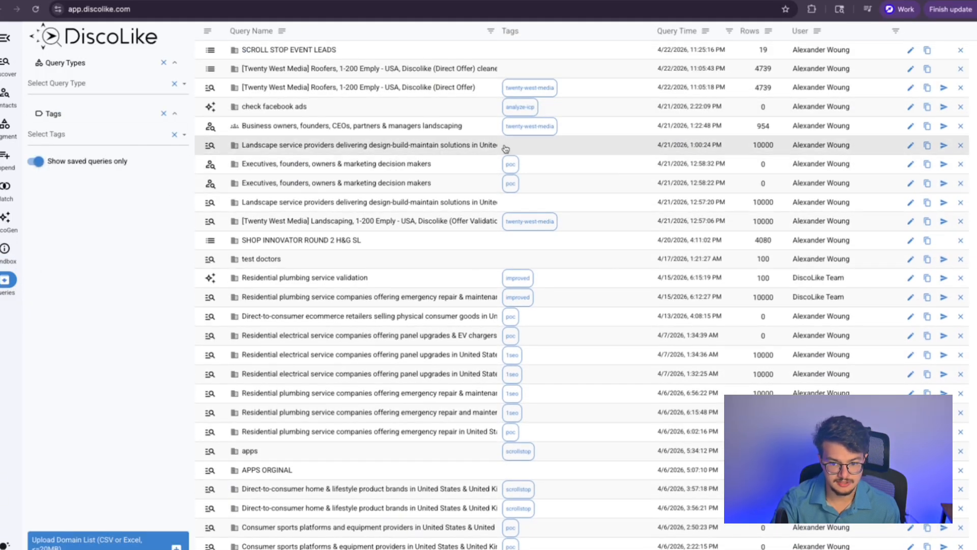
Step: Scroll the query history past the dulcy media match, then view the account's subscription plans
scroll(504, 148, down, 8)
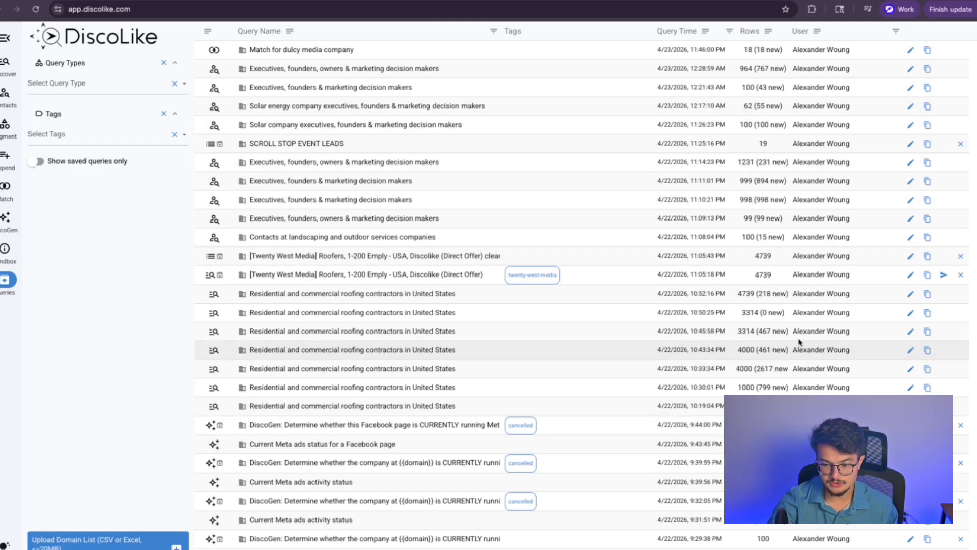
scroll(407, 523, down, 9)
scroll(407, 522, up, 9)
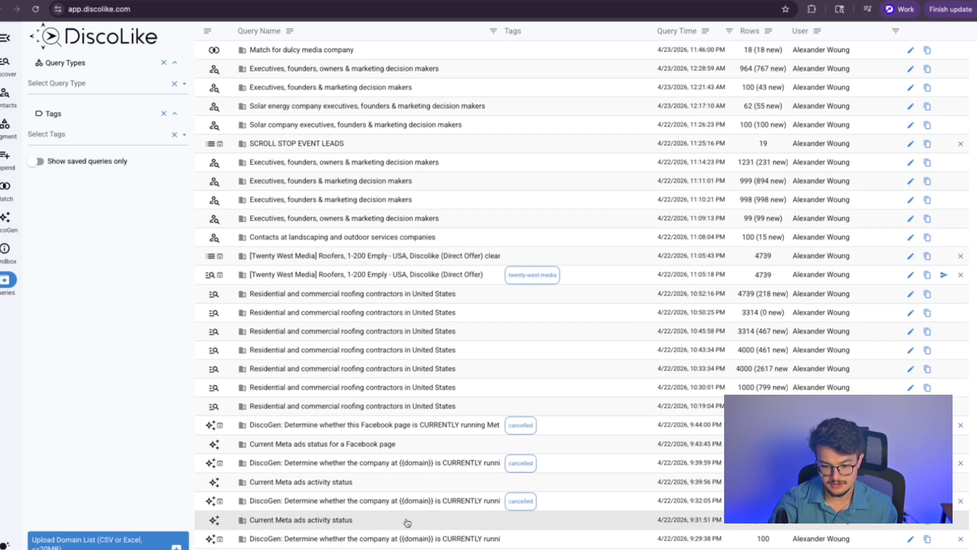
scroll(639, 525, down, 7)
scroll(639, 525, down, 15)
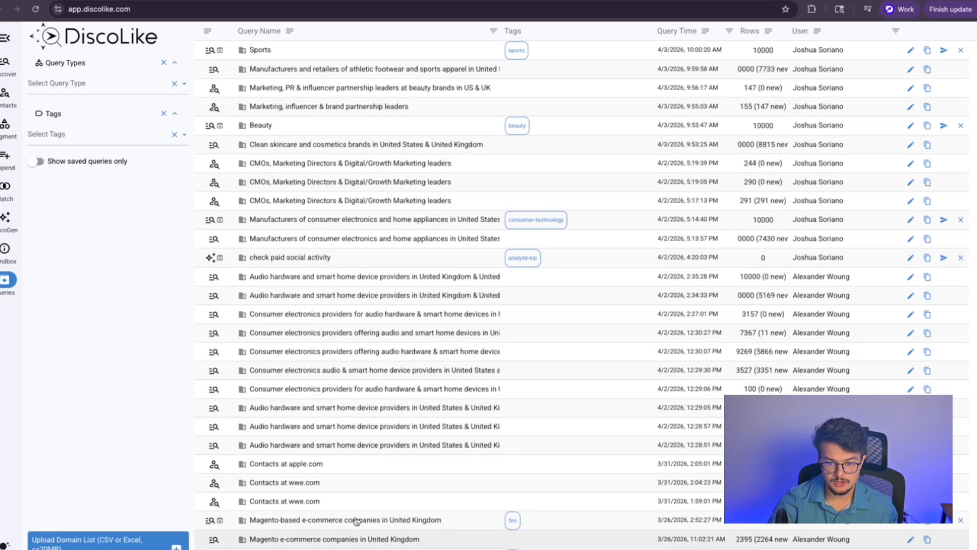
scroll(390, 302, up, 20)
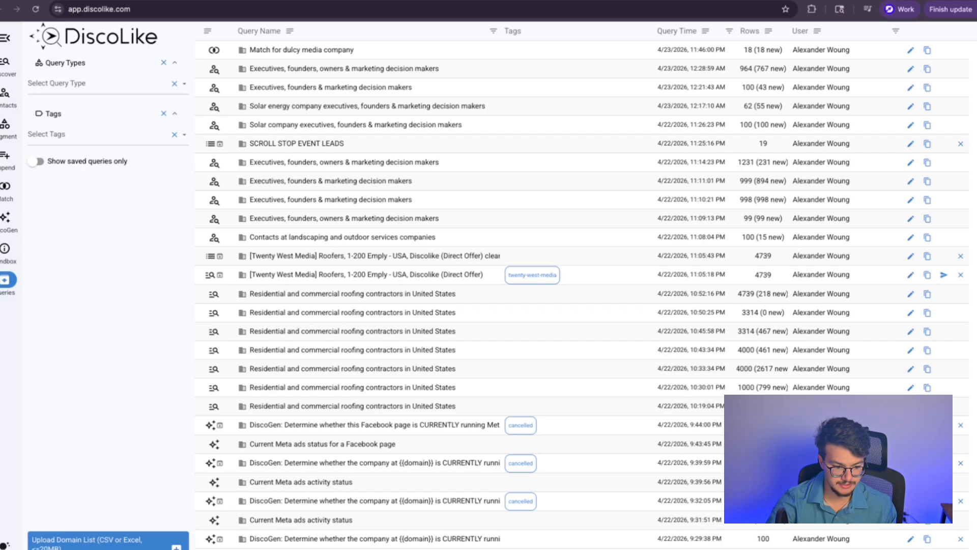
click(4, 545)
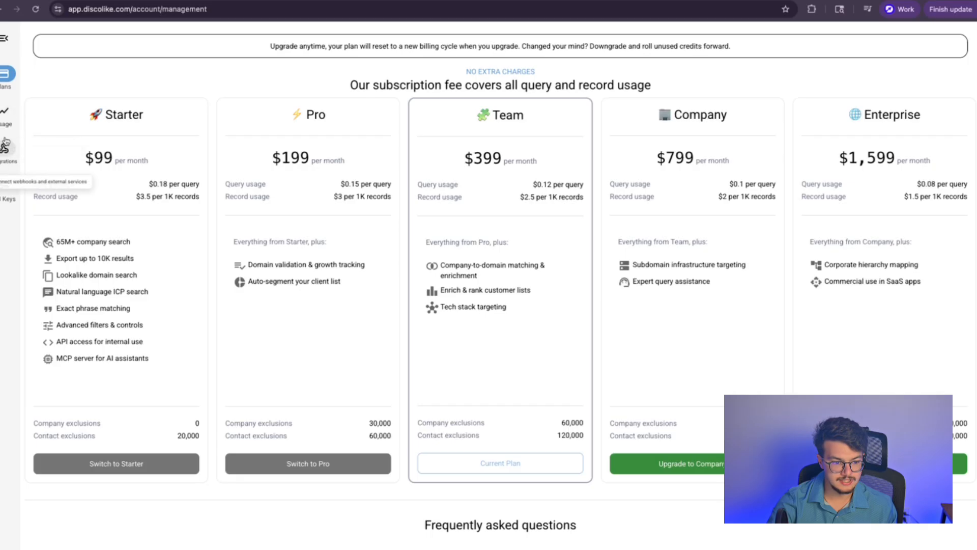
Step: Review the account usage dashboard, noting 261,723 records returned and the current month spend
click(6, 116)
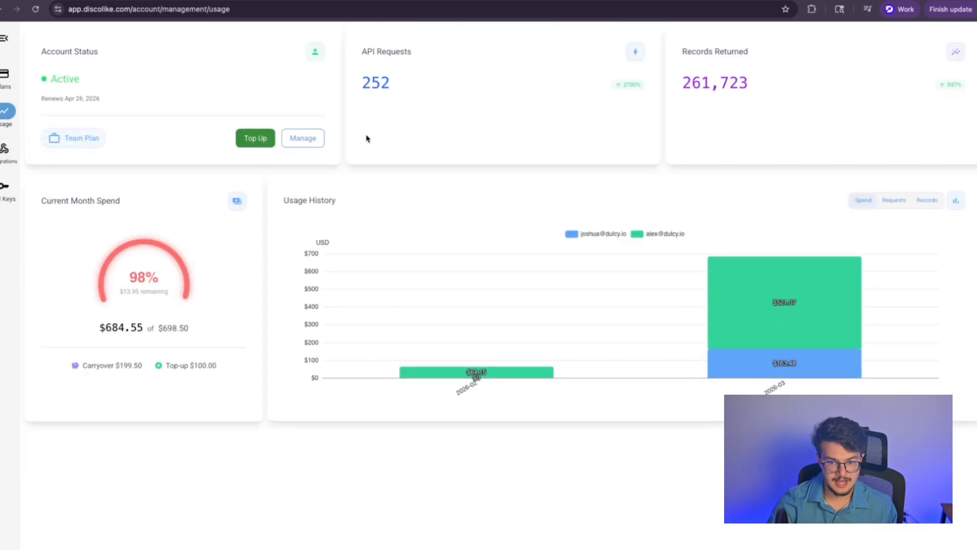
drag(682, 51, 785, 94)
click(786, 93)
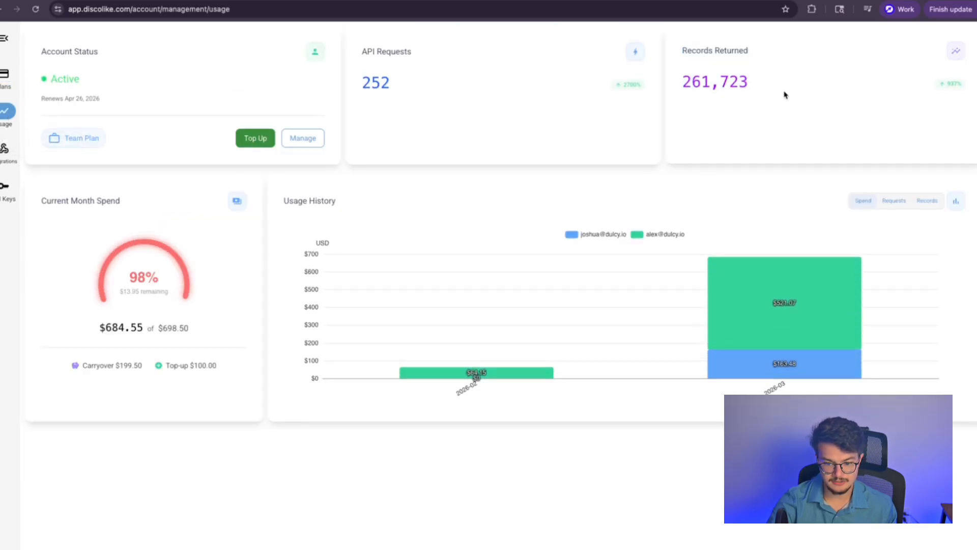
drag(41, 199, 220, 376)
click(219, 378)
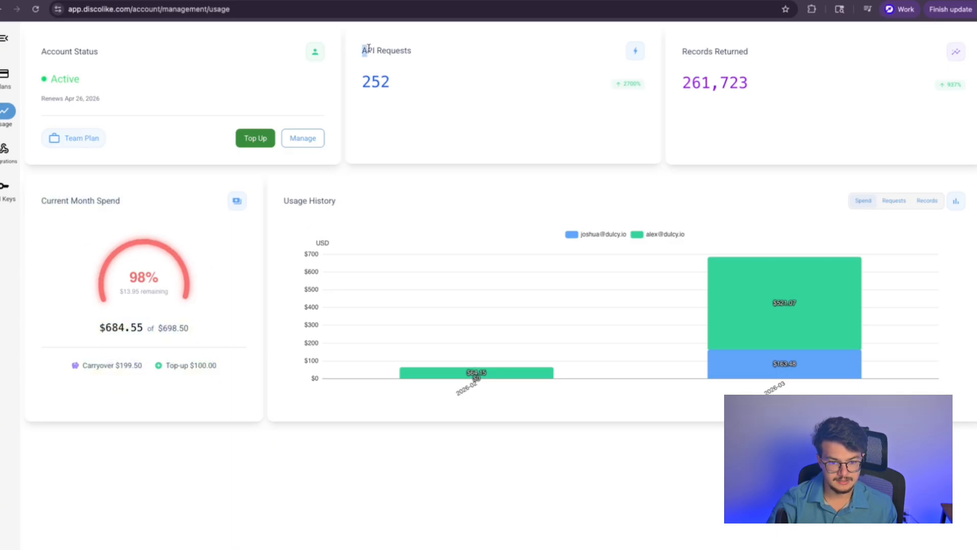
Step: In integrations settings, browse the AI providers for a new LLM model, then cancel
click(5, 149)
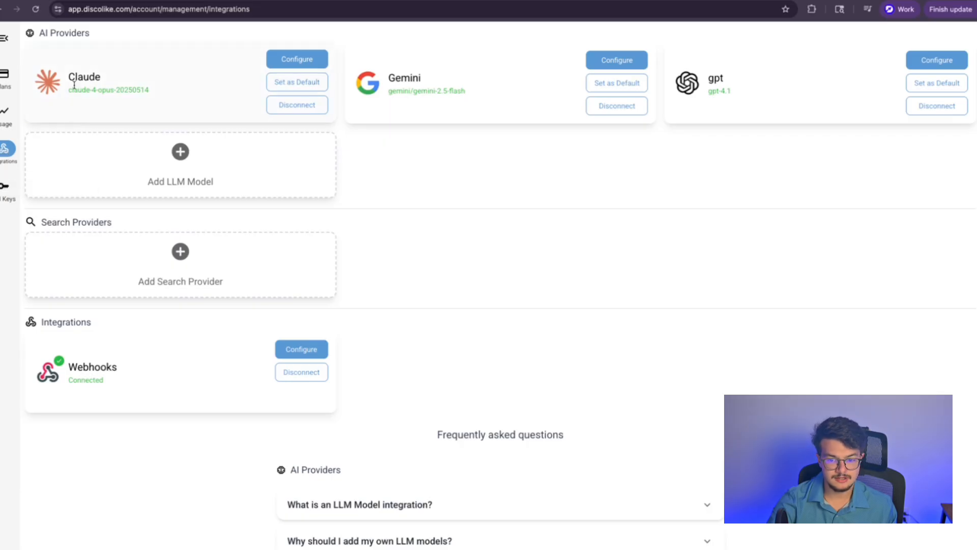
click(120, 161)
click(419, 305)
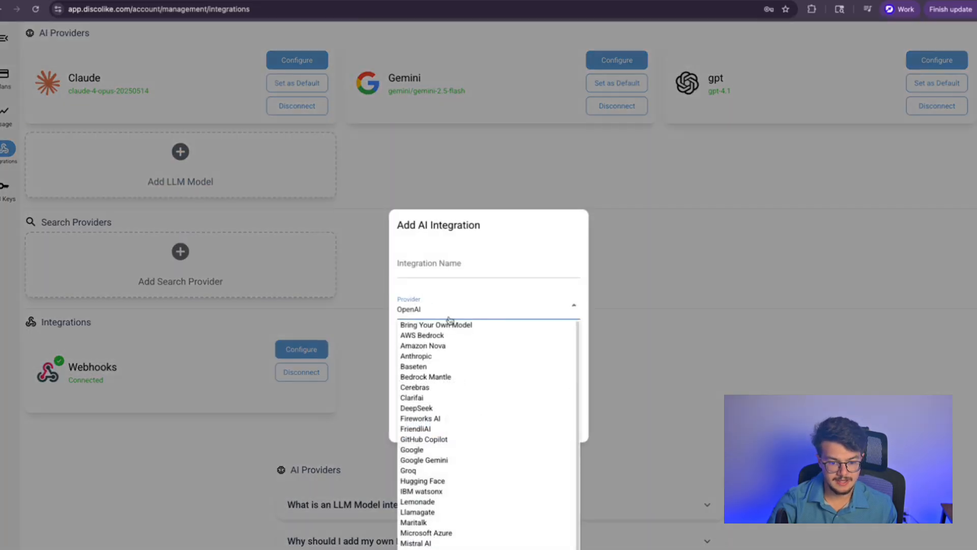
scroll(445, 356, down, 3)
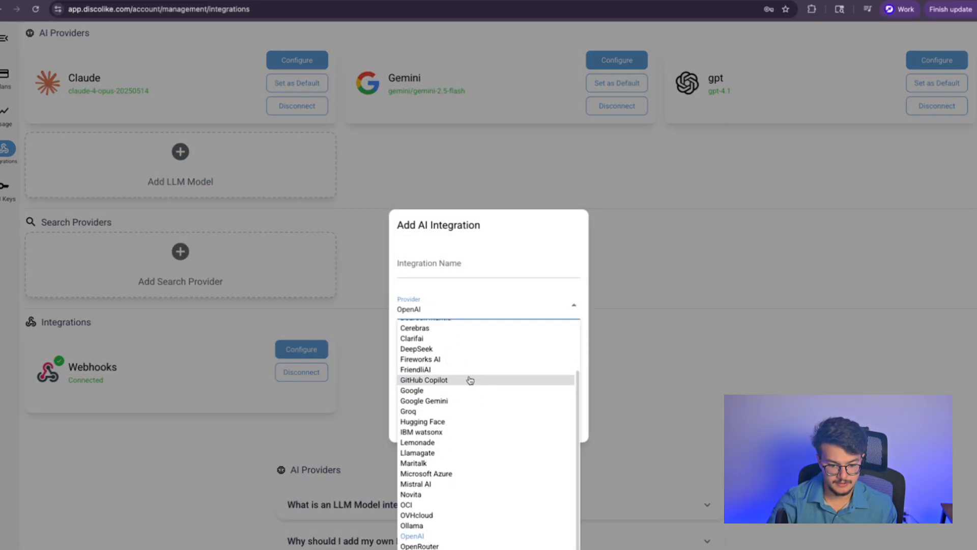
click(640, 371)
click(640, 371)
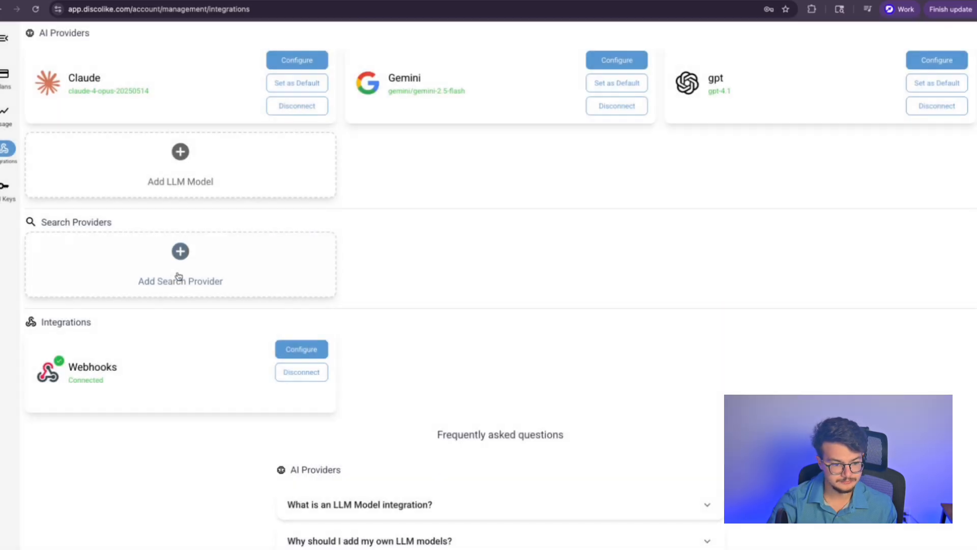
Step: Look over the available search providers without adding one, then return to the Match page
click(174, 274)
click(450, 312)
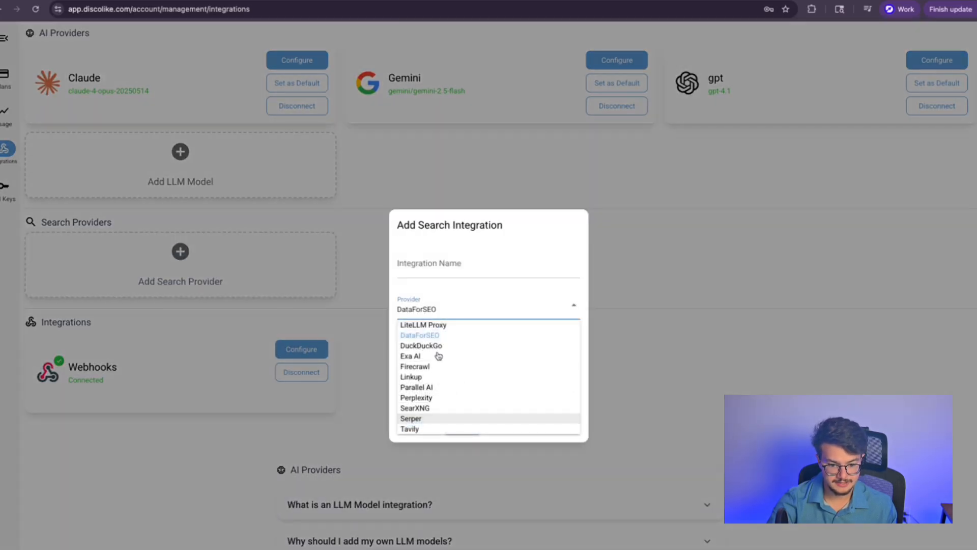
click(434, 462)
click(434, 463)
scroll(203, 464, down, 10)
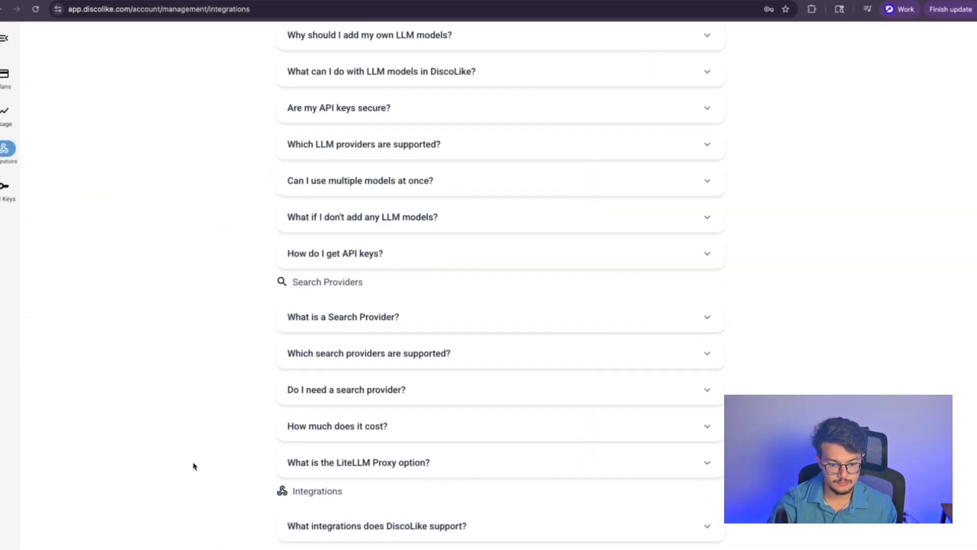
scroll(193, 462, up, 9)
scroll(188, 442, up, 1)
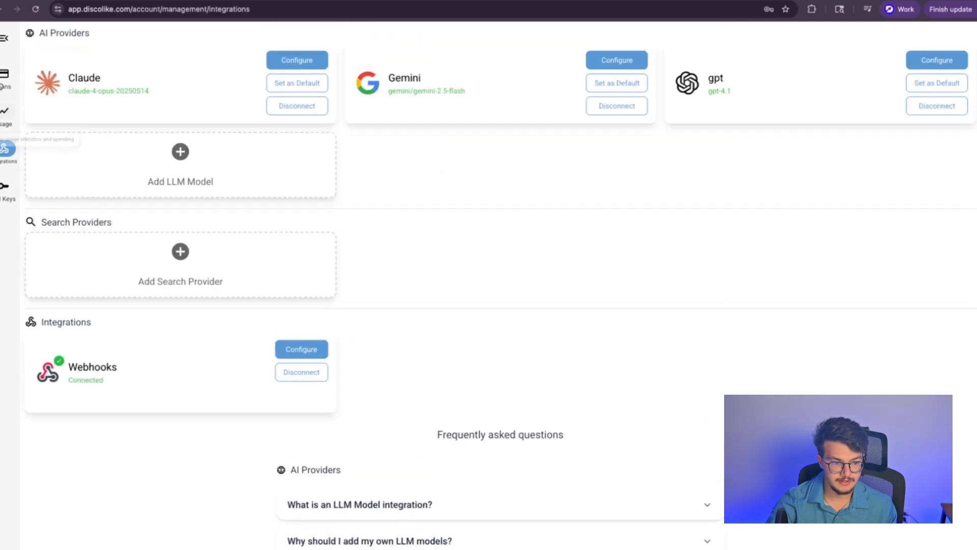
click(7, 52)
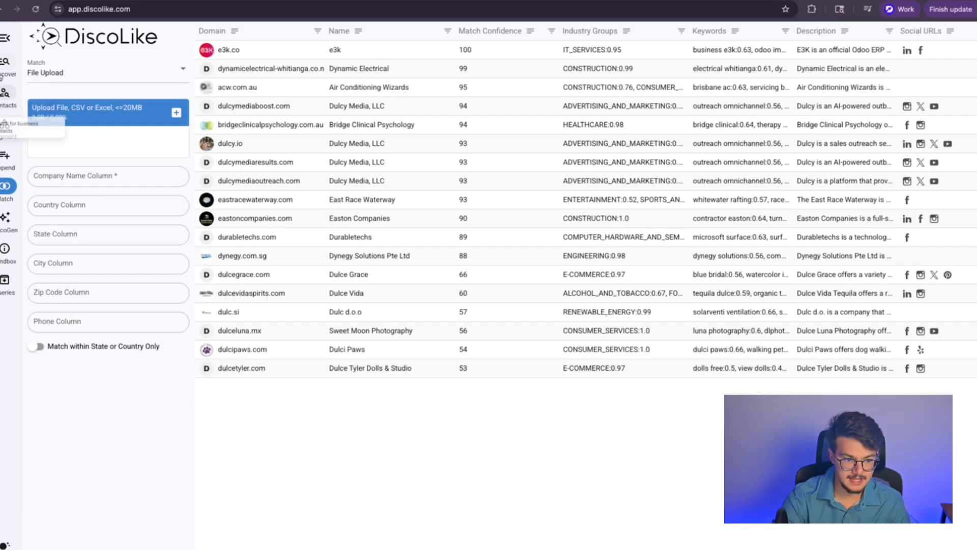
Step: Switch from the Match results to the Discover form with its ICP Prompt section
click(8, 61)
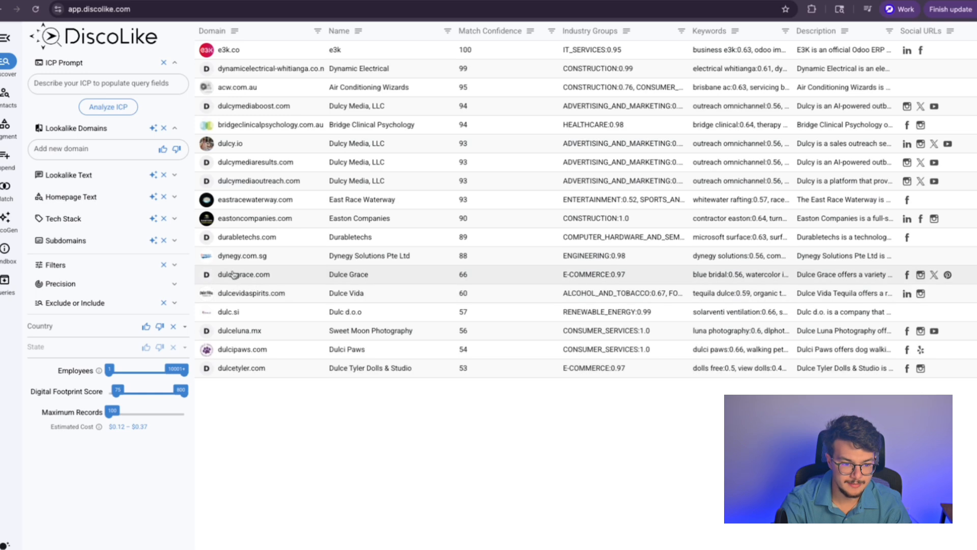
Step: Enter an ICP prompt for US influencer marketing agencies running Facebook ads and analyze it
click(122, 82)
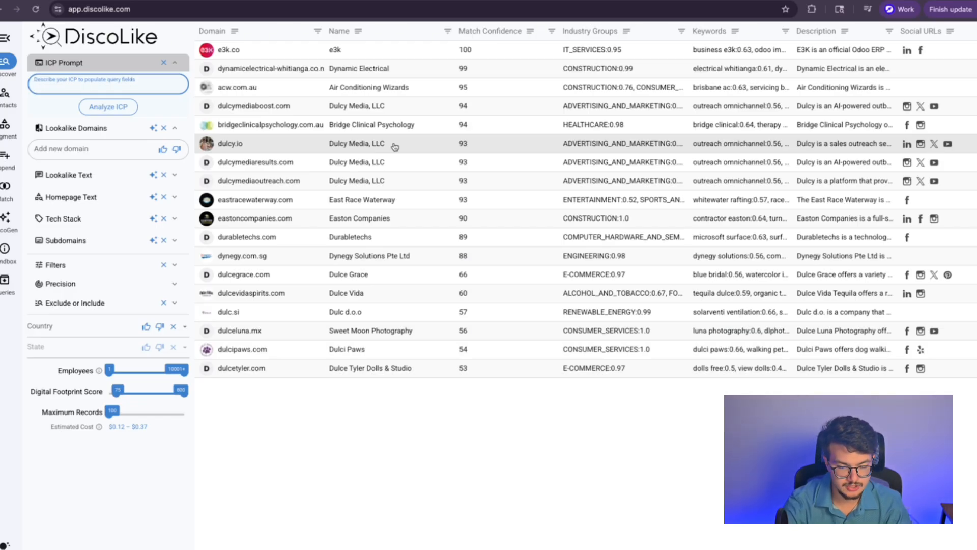
text(In)
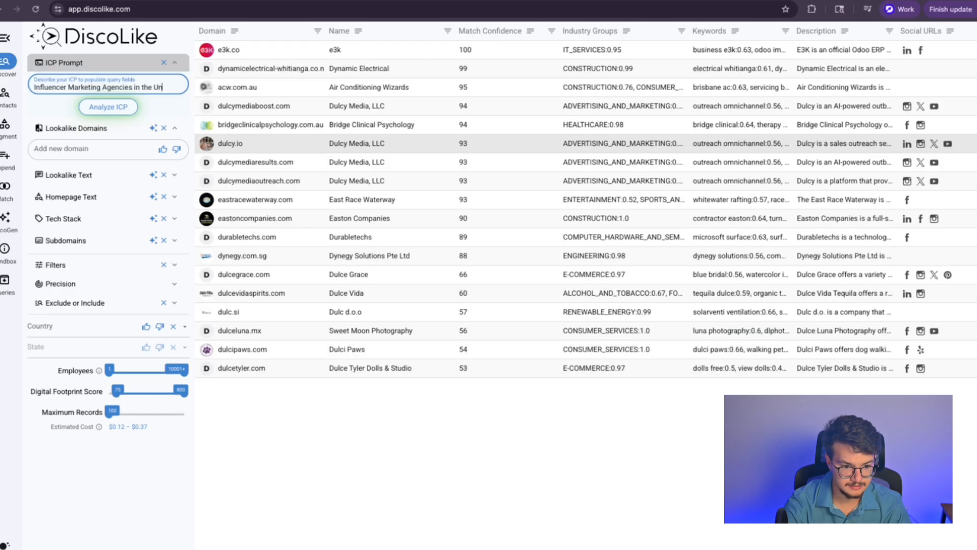
text(tates who are running f)
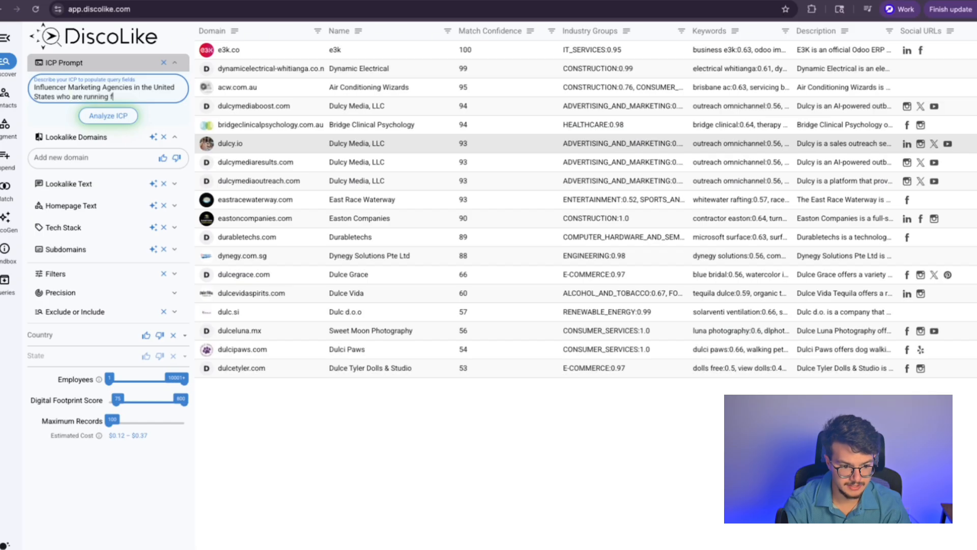
text(ads)
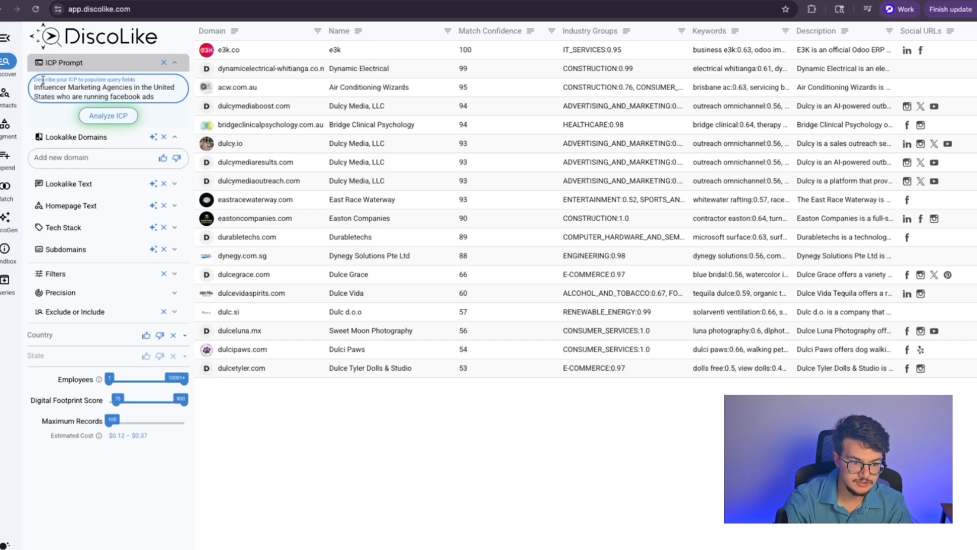
click(117, 112)
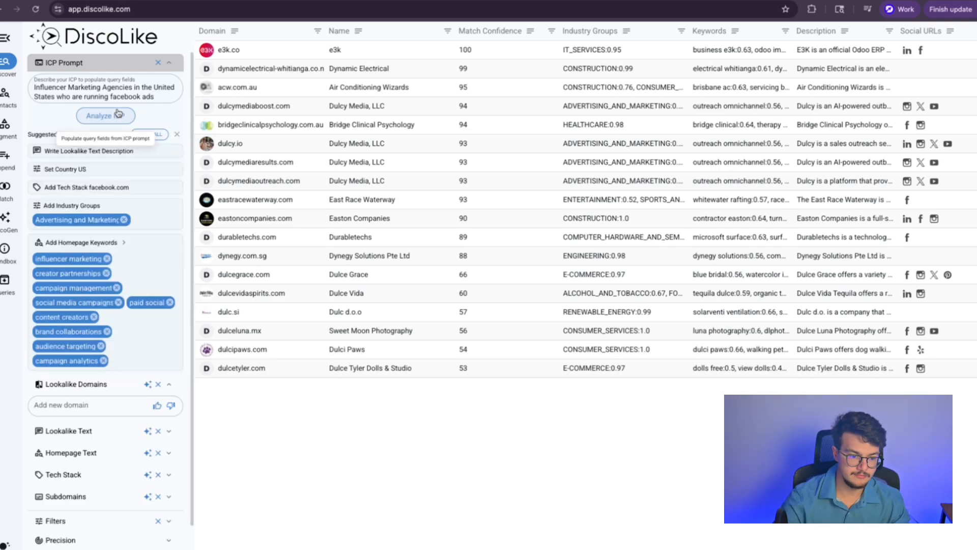
Step: Apply all suggested query fields and review the generated lookalike description text
click(146, 134)
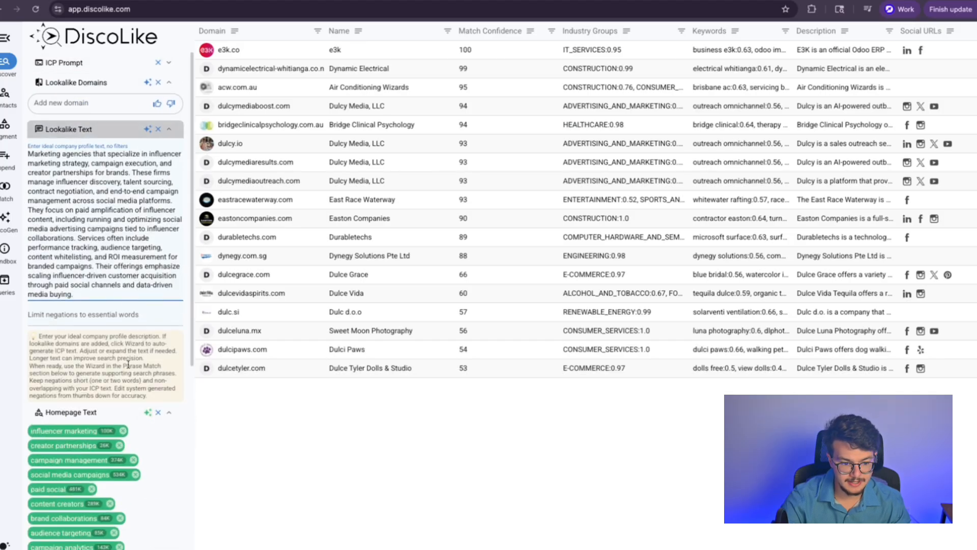
scroll(128, 365, down, 10)
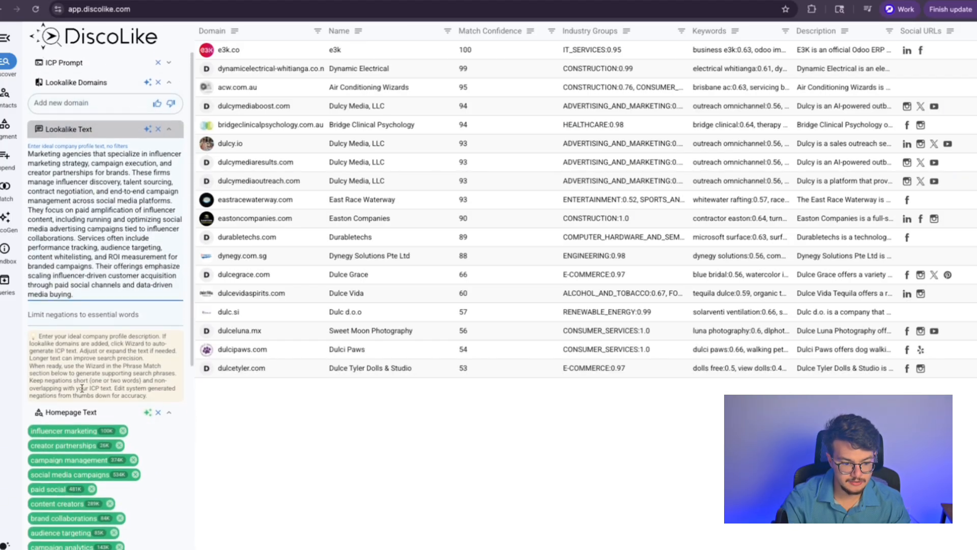
scroll(97, 391, down, 1)
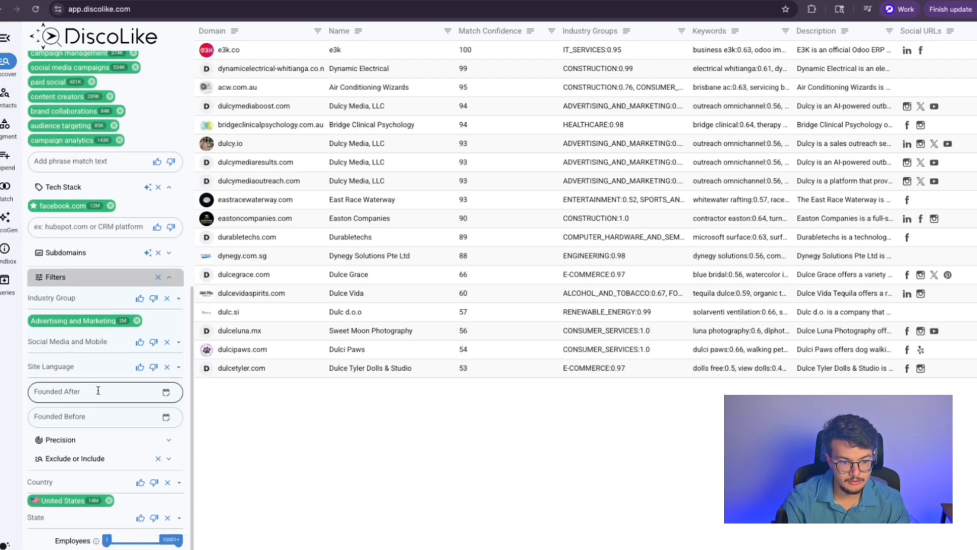
scroll(97, 397, up, 10)
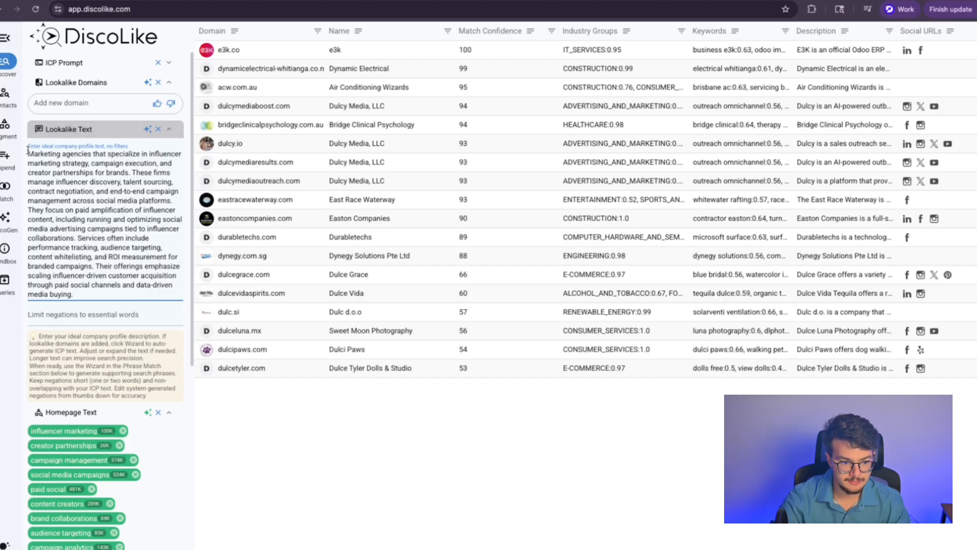
drag(28, 150, 76, 295)
click(77, 259)
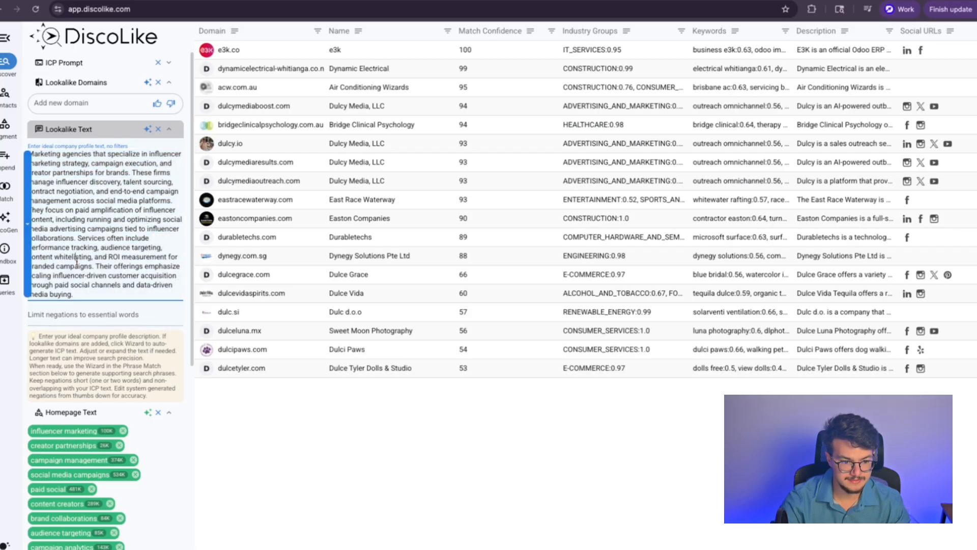
Step: Check the negations, then generate sample Lookalike Domains such as goatagency.com, inbeat.co and takumi.com
click(79, 317)
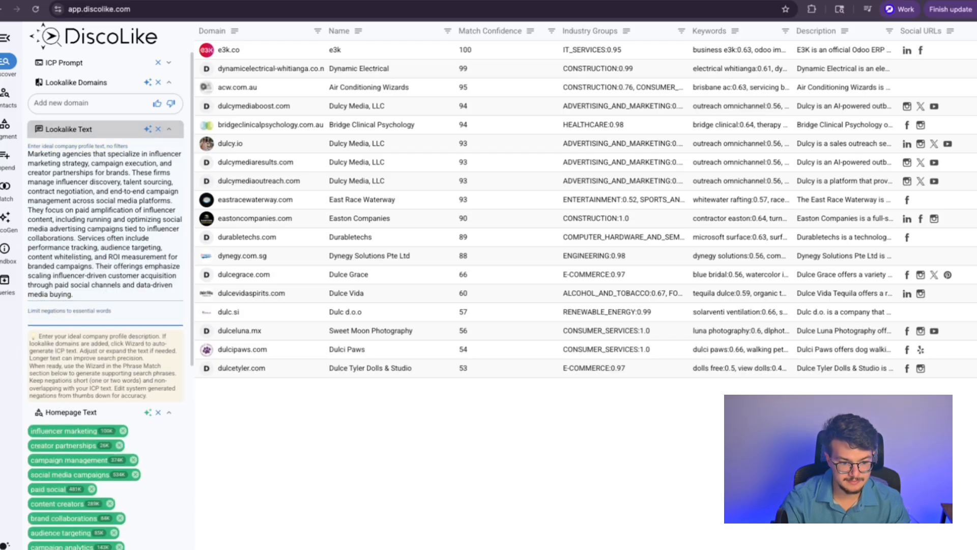
click(129, 245)
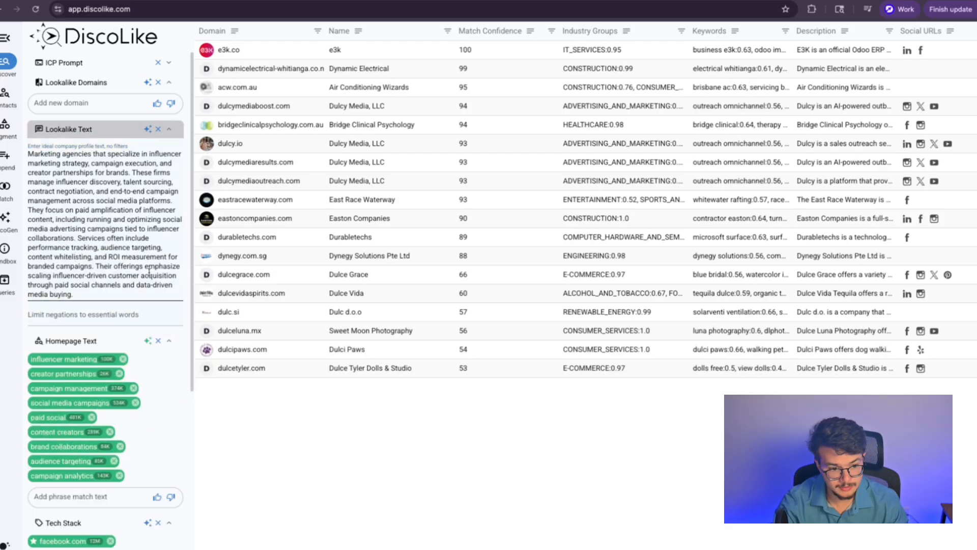
click(104, 102)
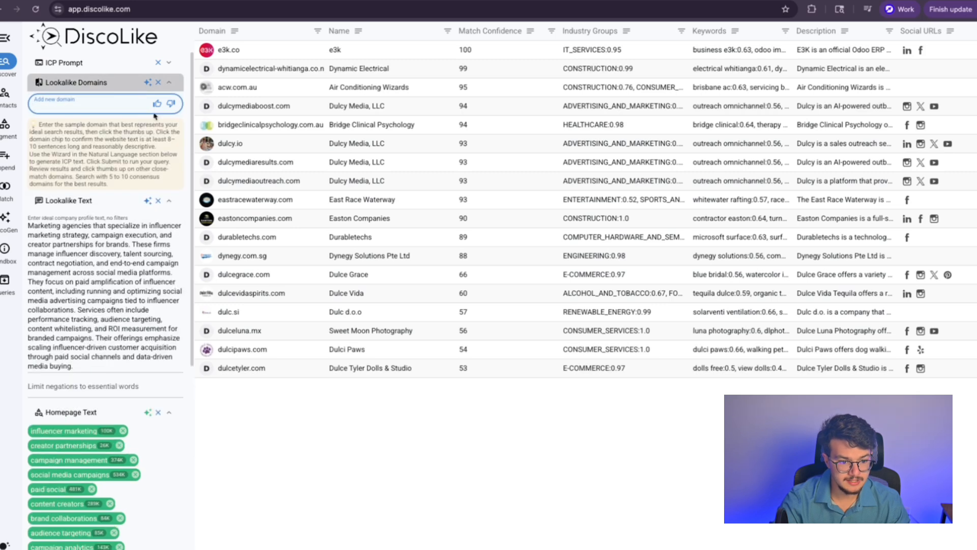
click(147, 84)
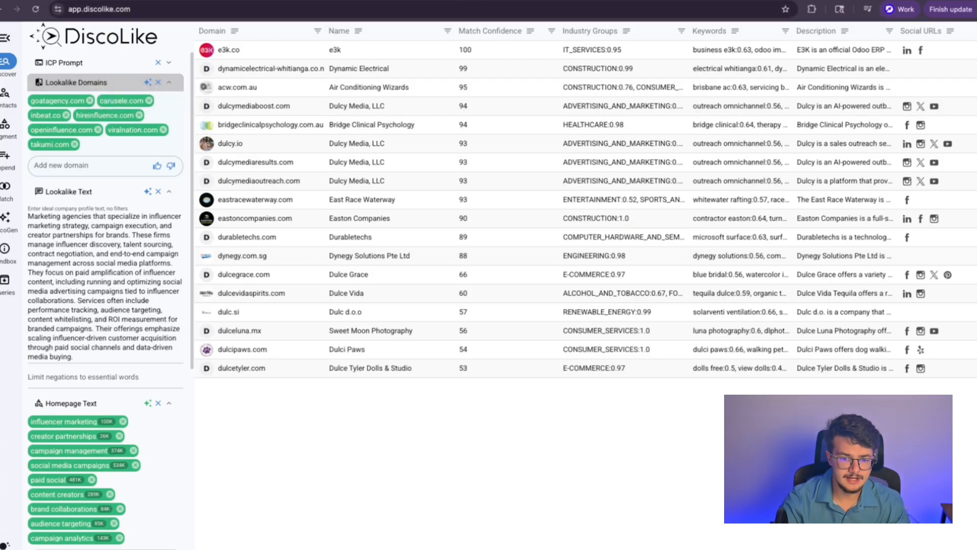
Step: Check the inbeat.co website in a new tab, then remove inbeat.co from the lookalike domains
key(ctrl+t)
text(inbeat.)
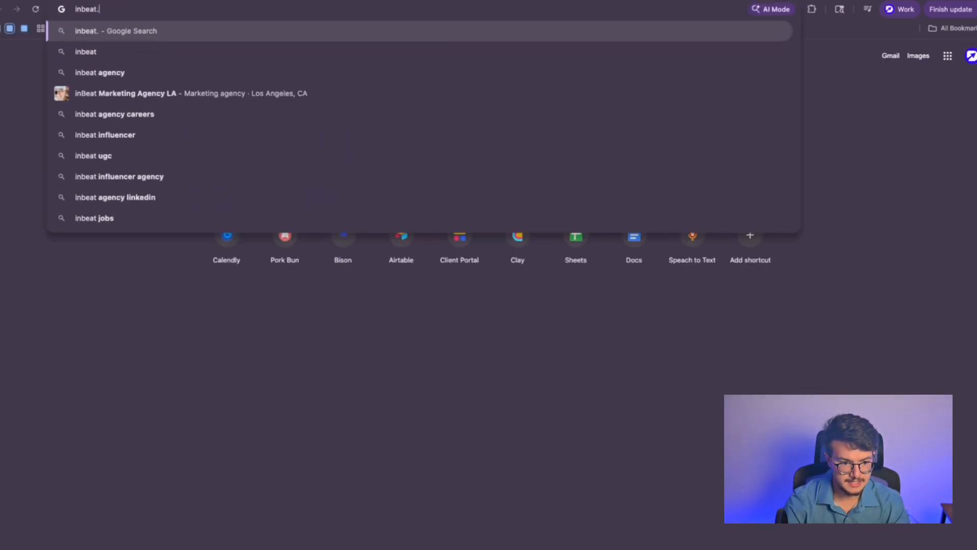
text(co)
key(Return)
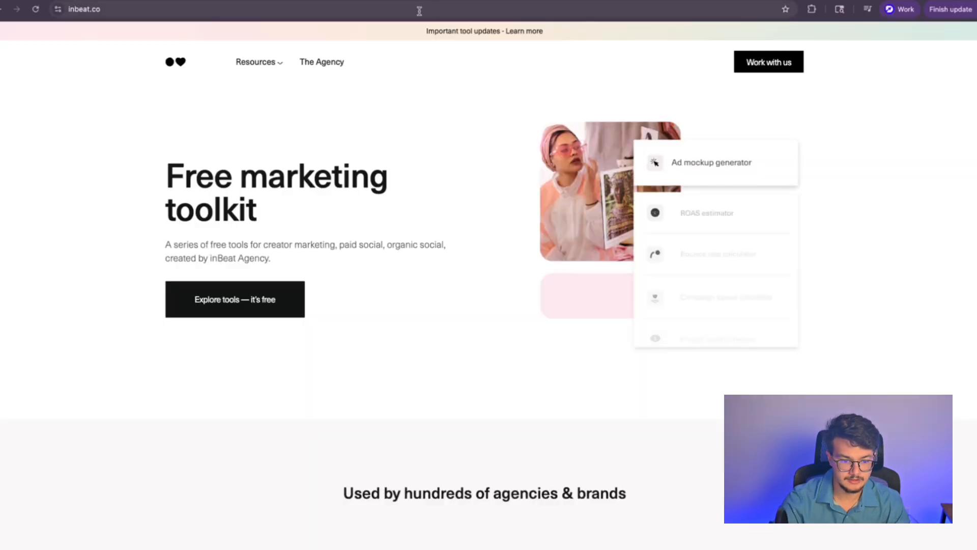
scroll(188, 238, down, 1)
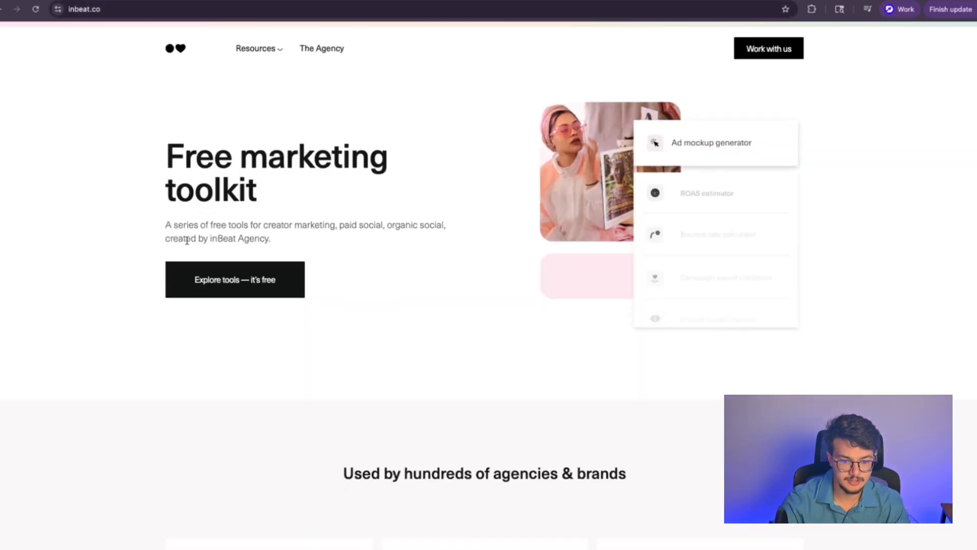
scroll(270, 249, down, 2)
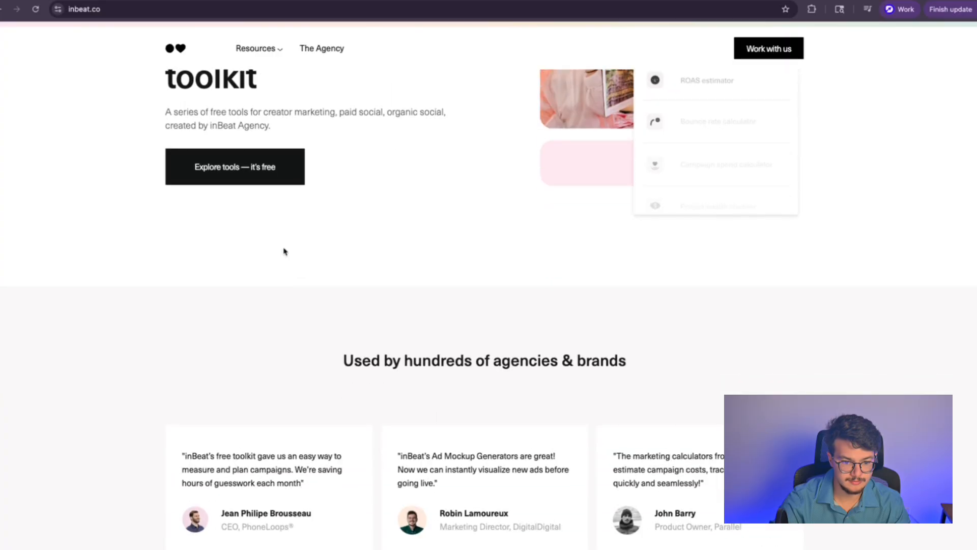
scroll(283, 250, up, 3)
mouse_move(273, 63)
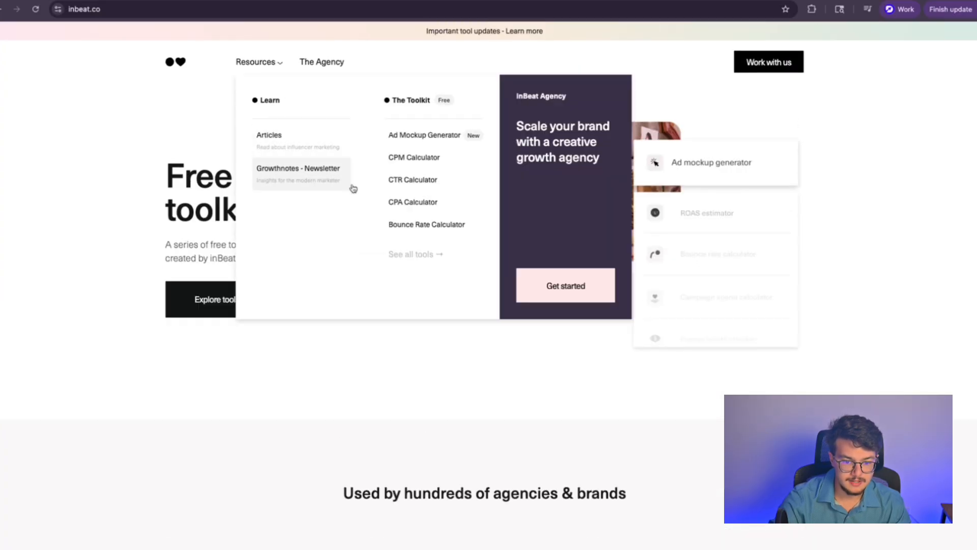
scroll(352, 187, down, 10)
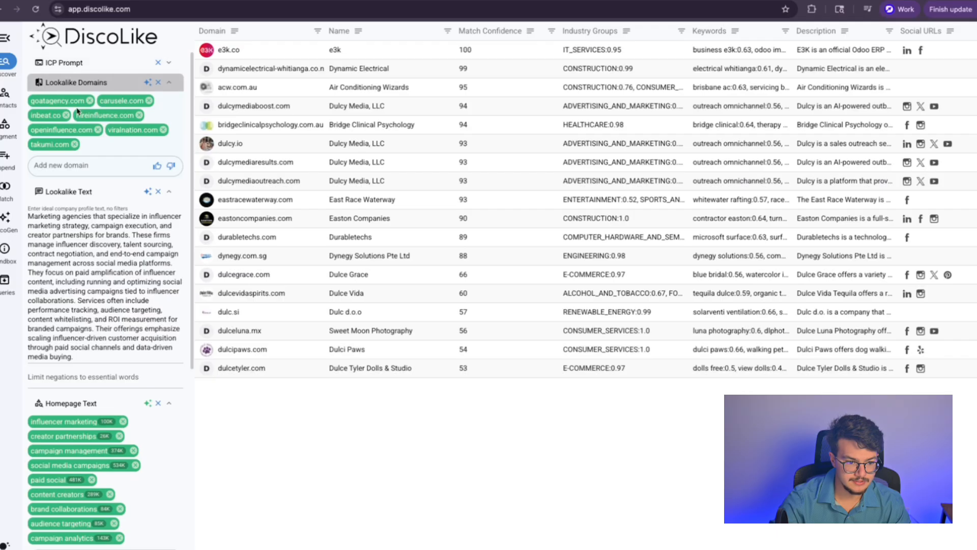
click(65, 115)
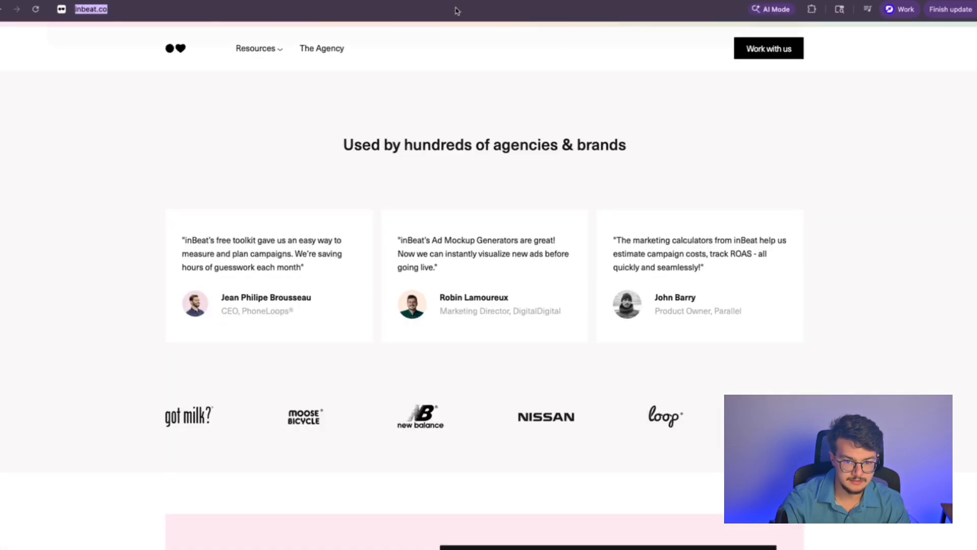
Step: Load goatagency.com and dismiss its cookie notice to review the agency
click(455, 9)
text(goata)
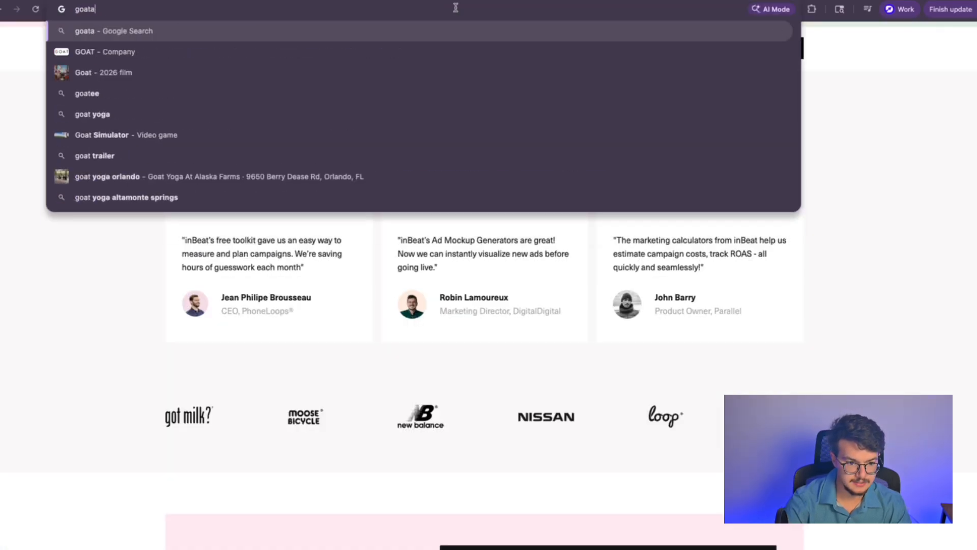
text(gency.com)
key(Return)
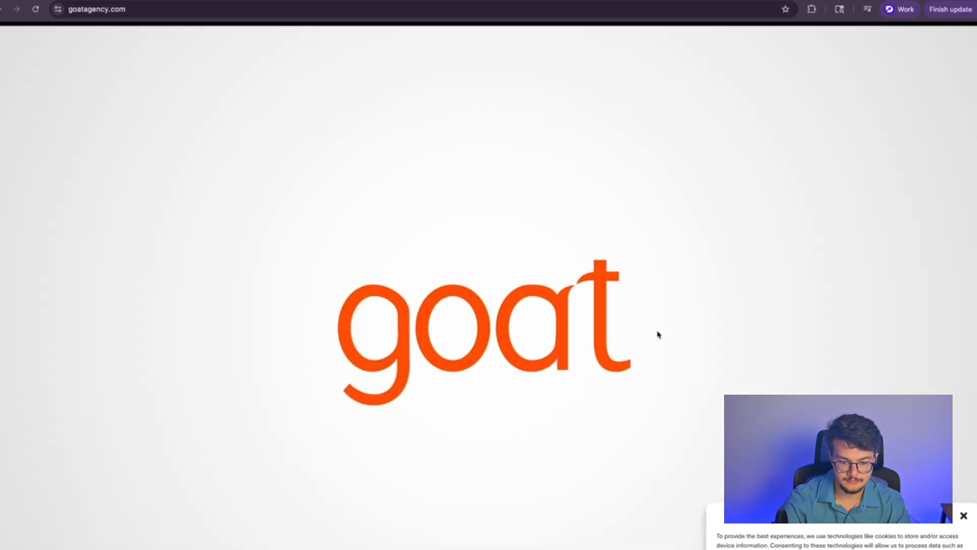
click(964, 516)
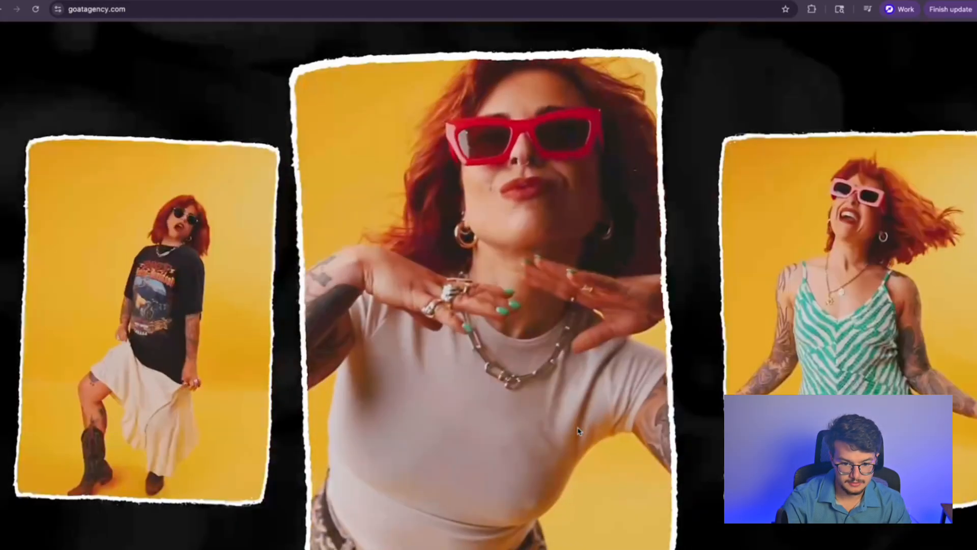
scroll(578, 431, down, 10)
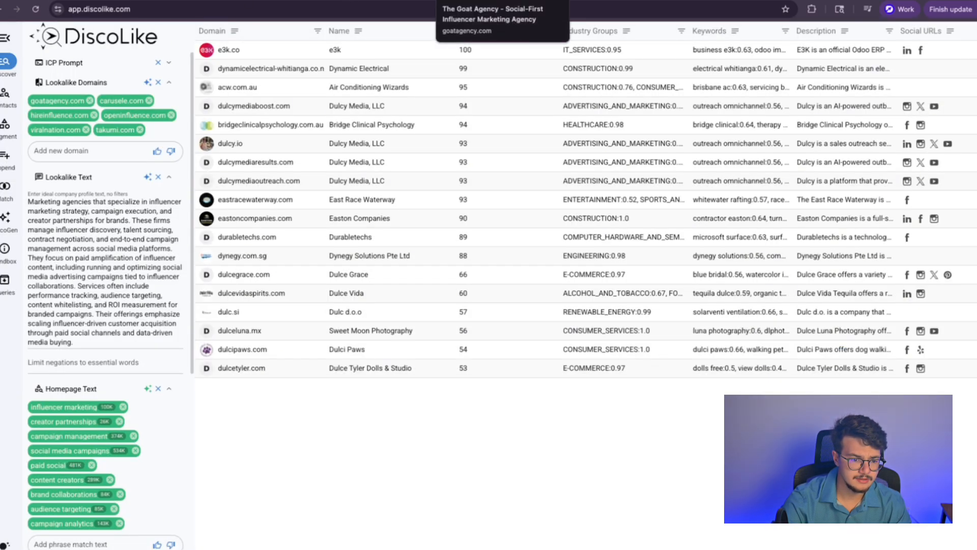
Step: Search Google for carusele.com and open the Carusele agency website
click(473, 1)
click(468, 9)
text(car)
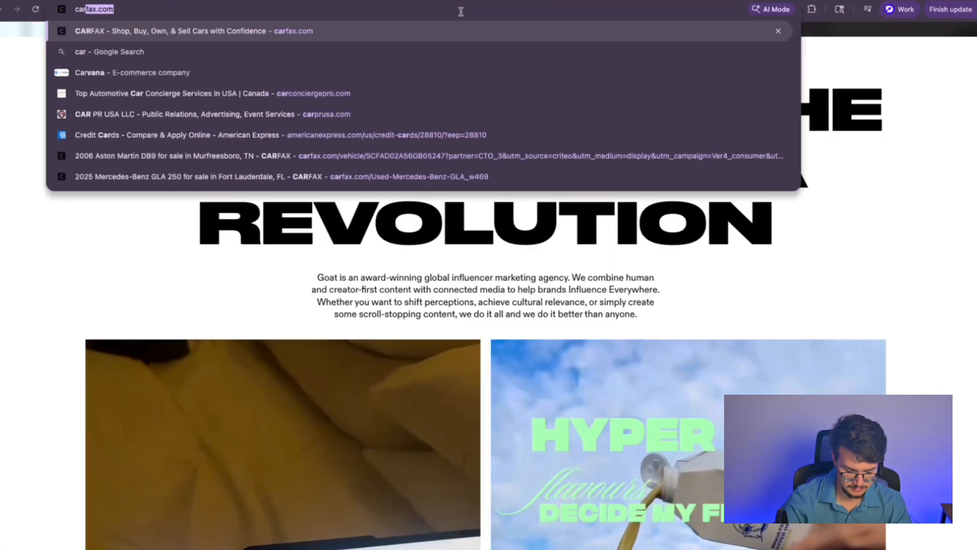
text(usele)
key(Return)
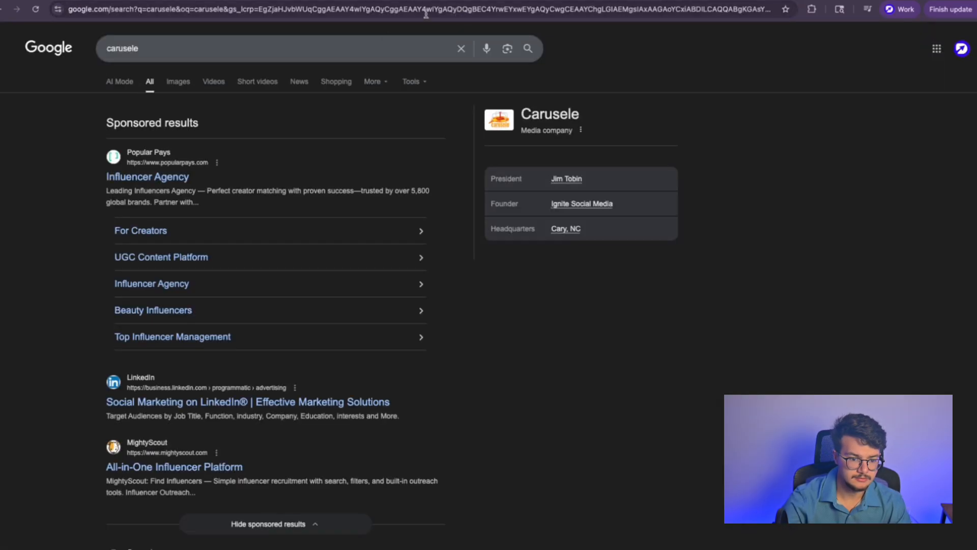
click(352, 52)
text(.com)
key(Return)
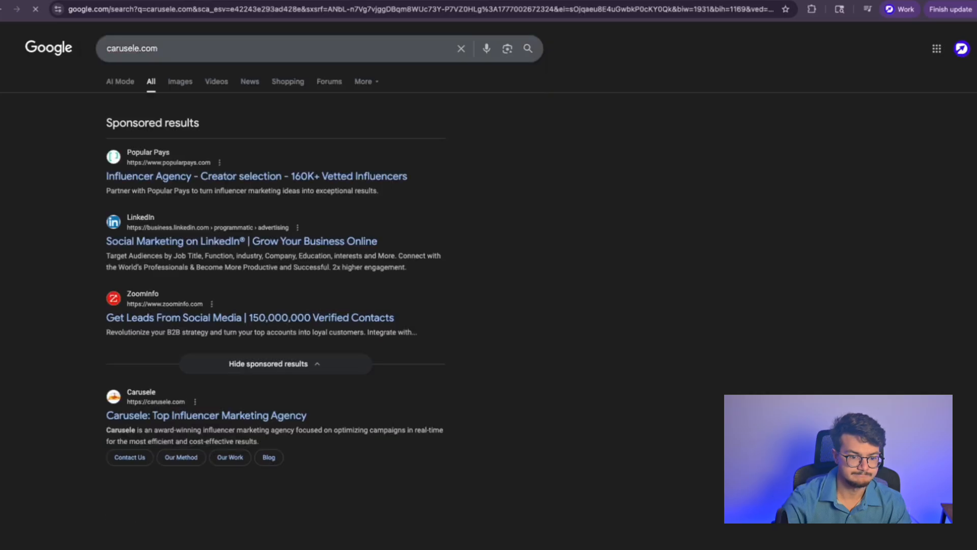
scroll(155, 254, down, 3)
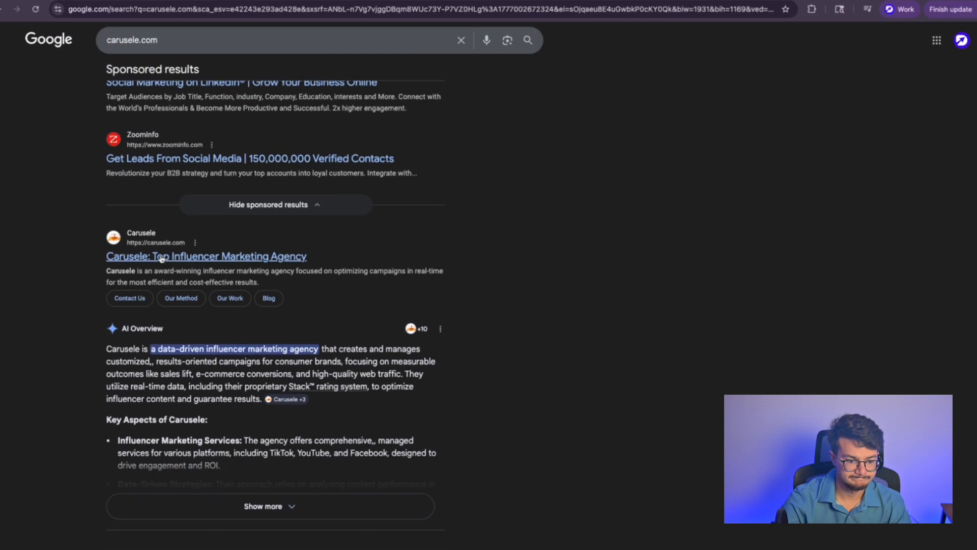
click(167, 257)
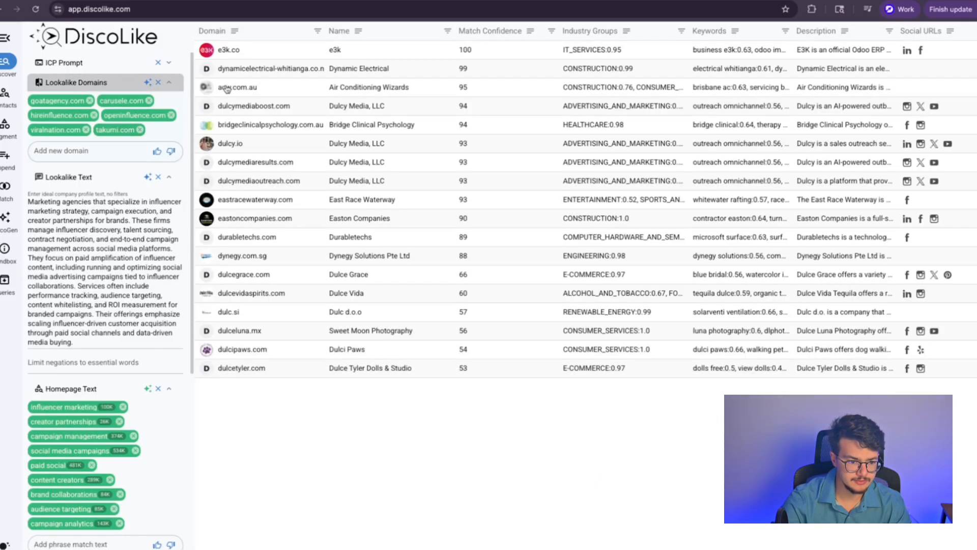
Step: Open takumi.com in a new tab, correcting the takmuni.com typo, then return to DiscoLike
key(ctrl+t)
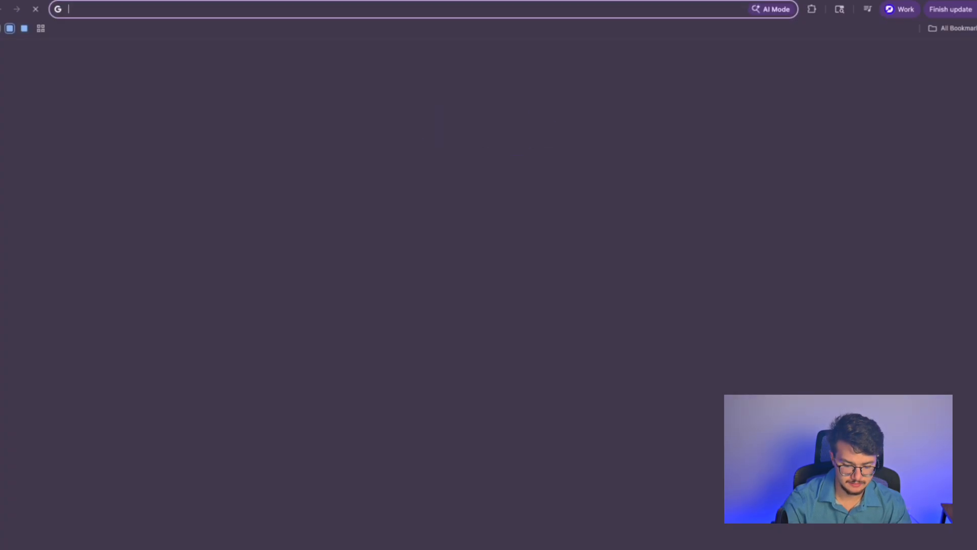
text(takmuni.com)
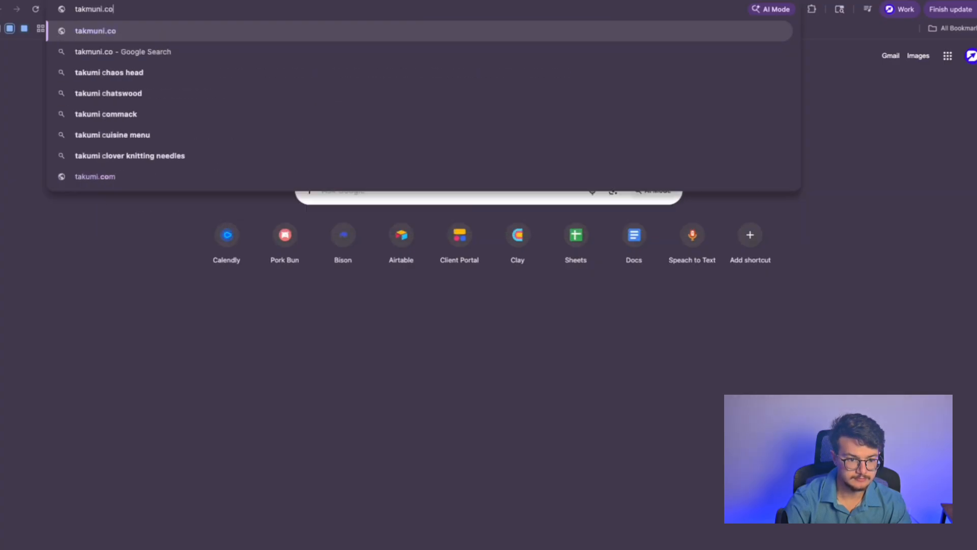
key(Return)
key(ctrl+w)
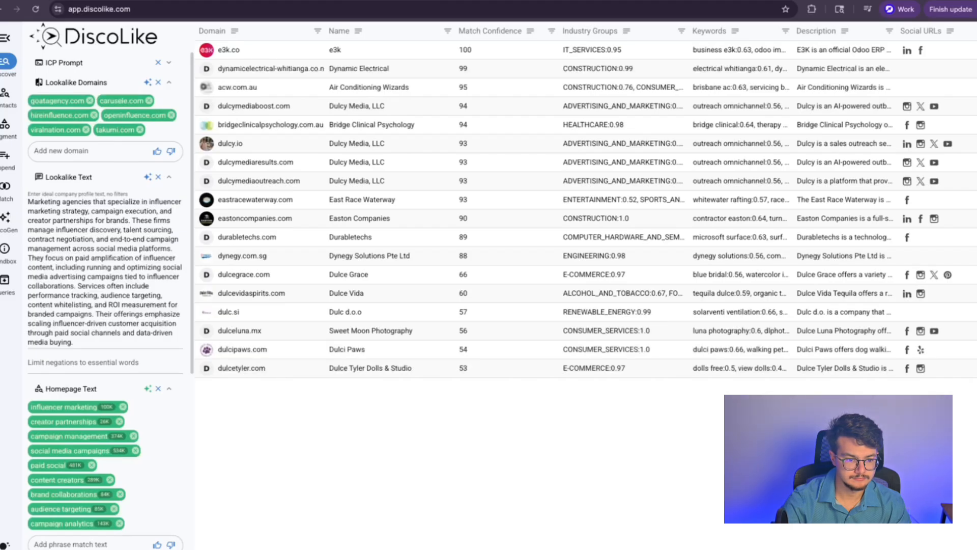
click(186, 1)
click(164, 13)
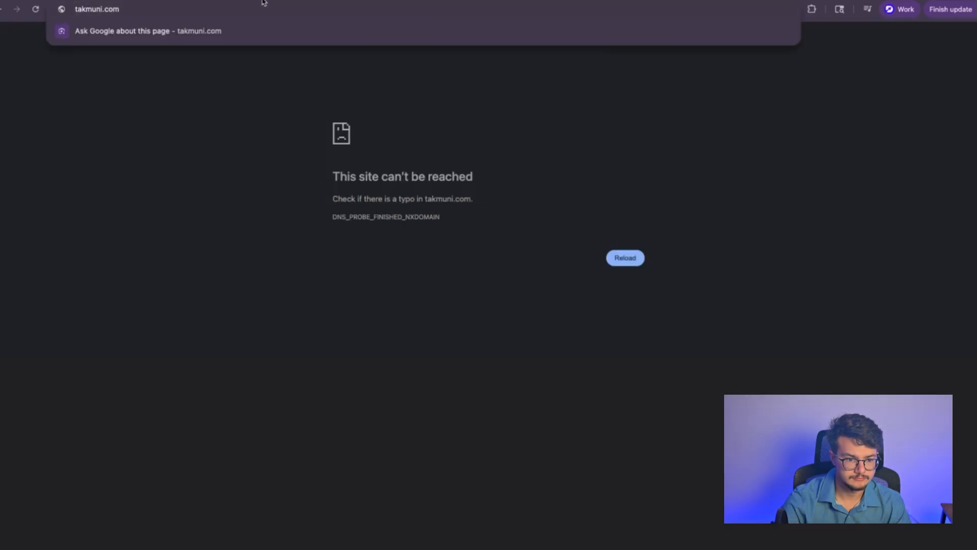
click(290, 0)
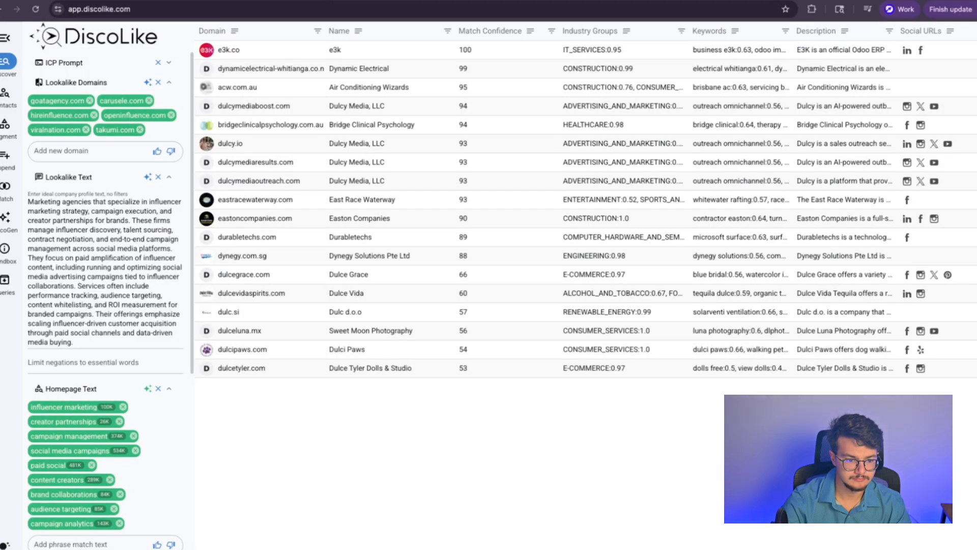
click(152, 1)
click(93, 9)
click(104, 8)
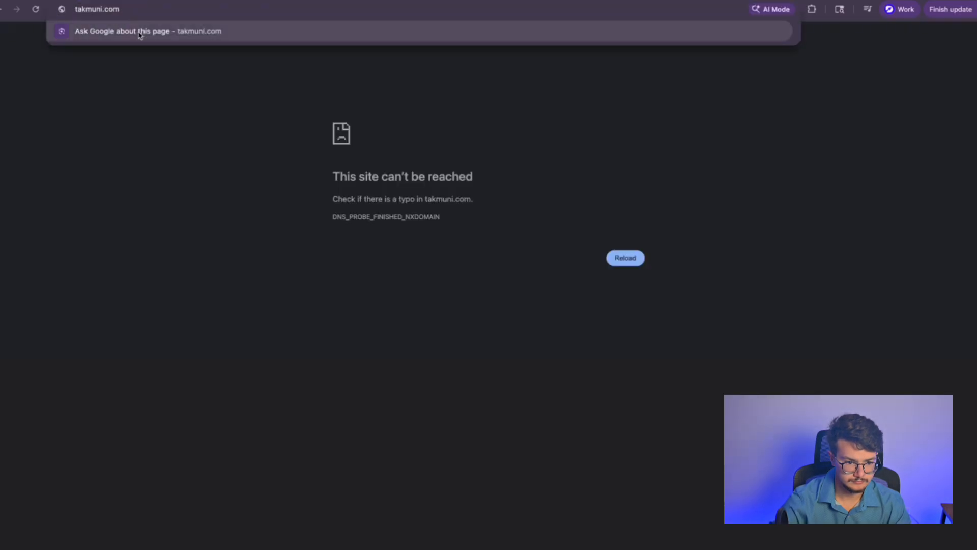
key(BackSpace)
key(BackSpace)
key(BackSpace)
key(BackSpace)
text(umi)
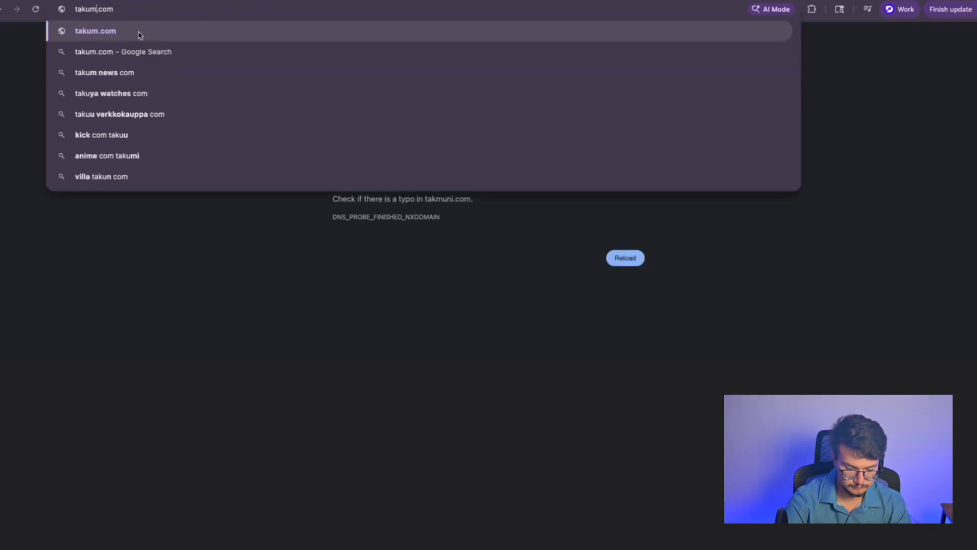
key(Return)
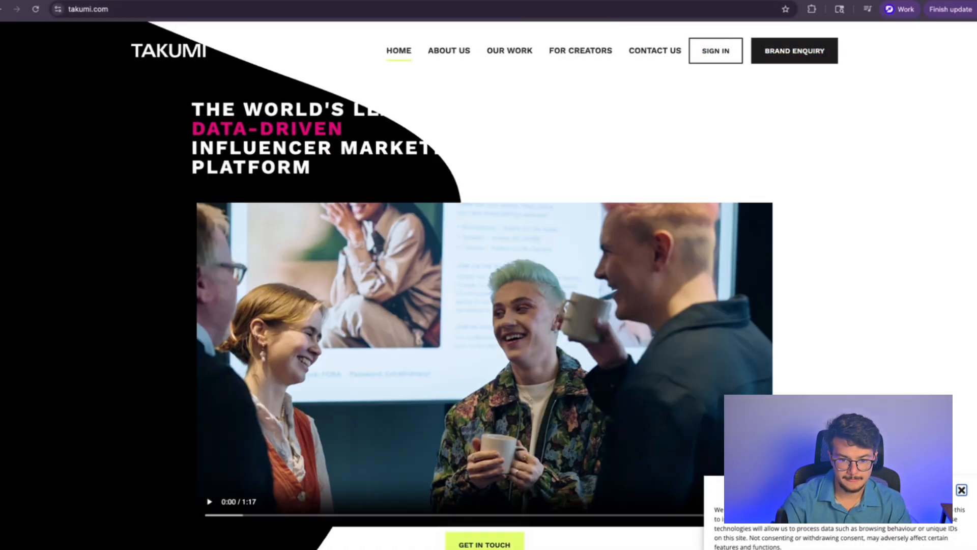
key(ctrl+shift+Tab)
scroll(96, 168, down, 1)
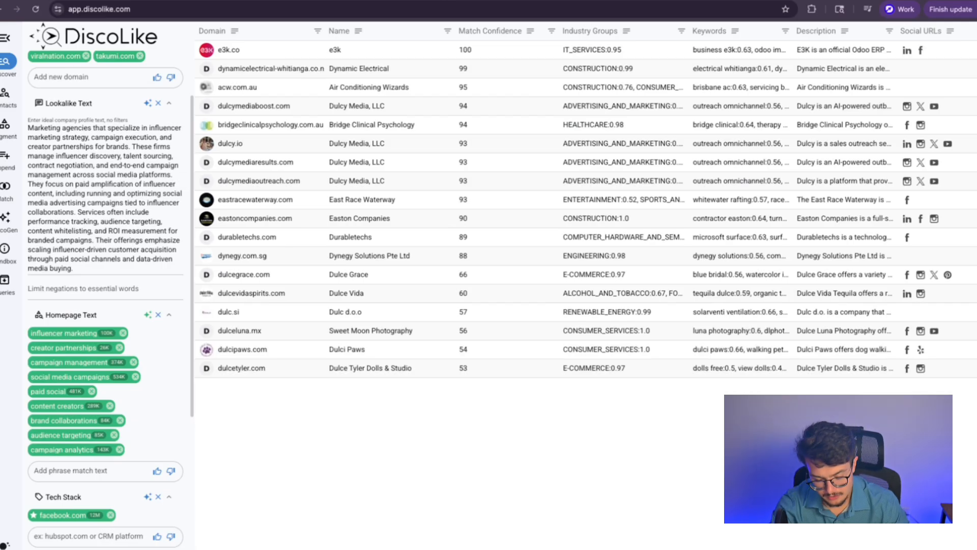
Step: Open a new tab and go to the suggested LinkedIn profile
key(super+t)
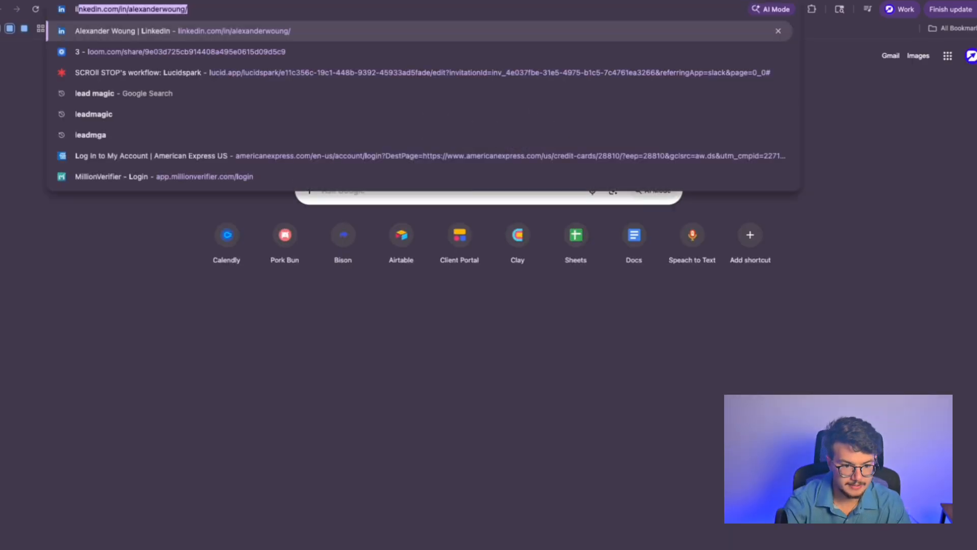
key(Return)
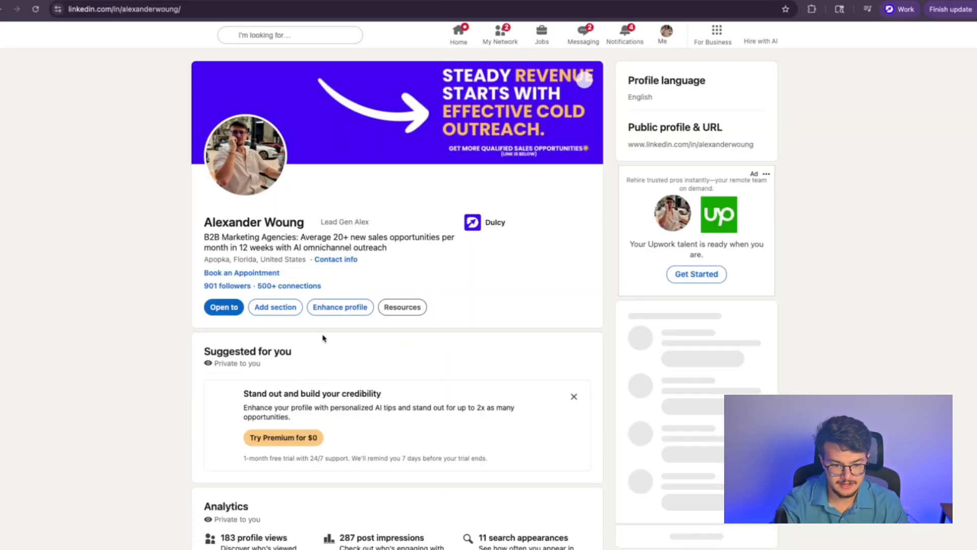
Step: Open the Dulcy company page from Experience and view it as a member, noting Marketing Services
click(484, 228)
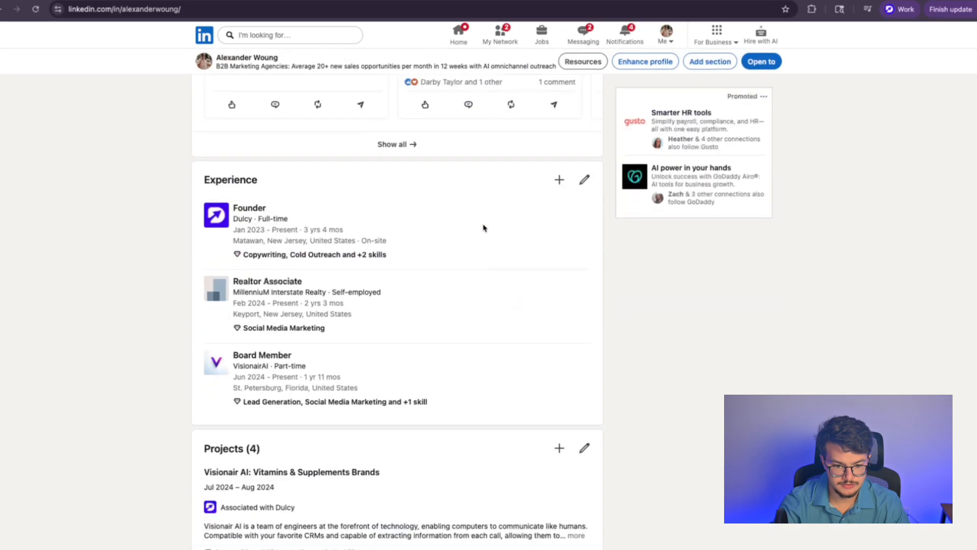
click(218, 105)
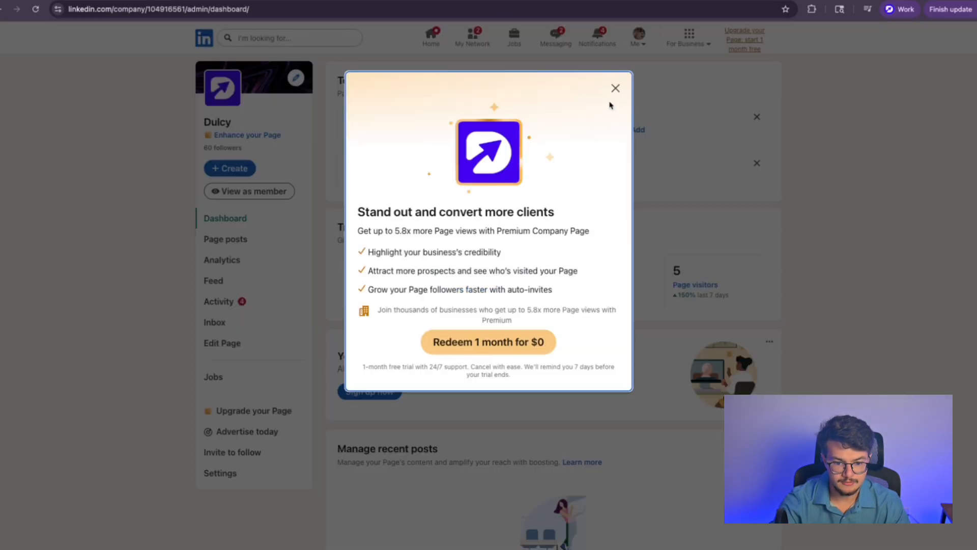
click(614, 89)
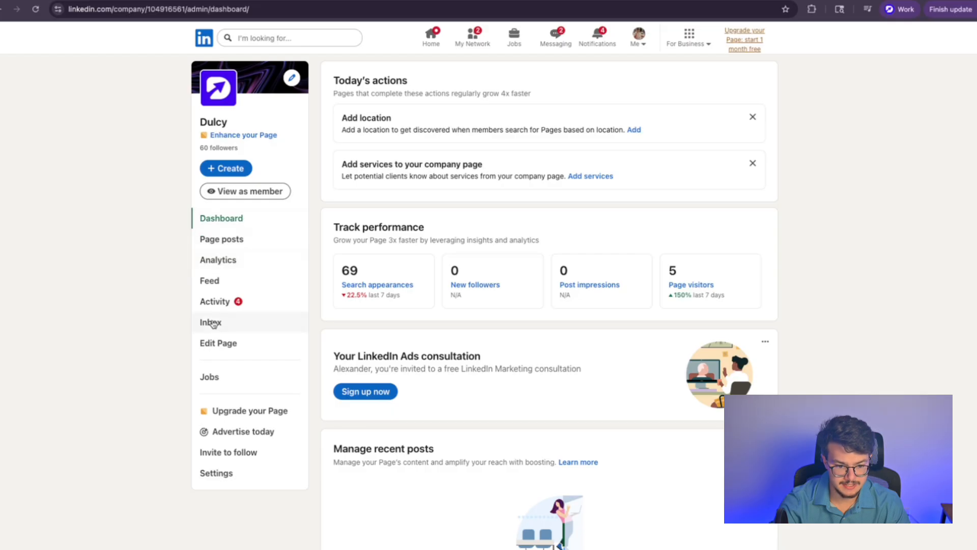
click(240, 192)
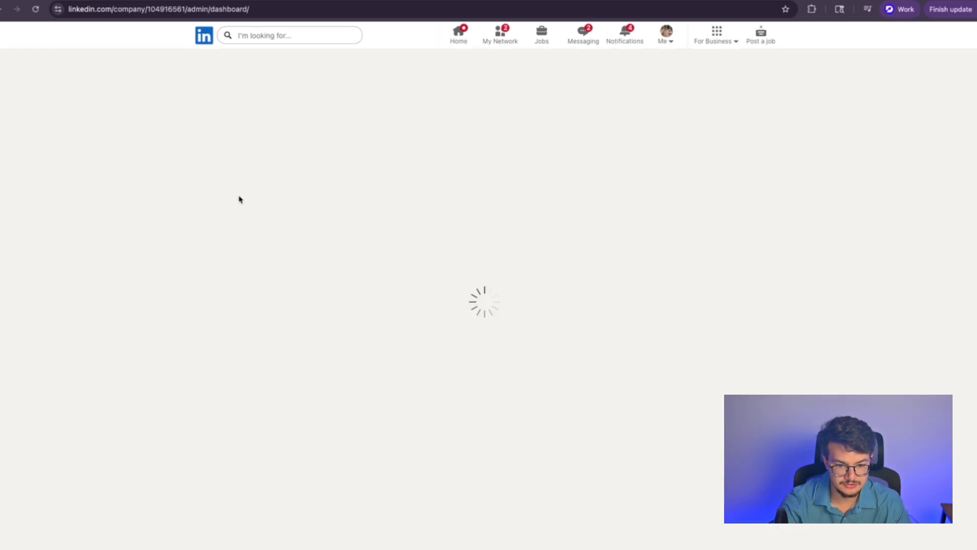
drag(215, 245, 272, 246)
click(277, 246)
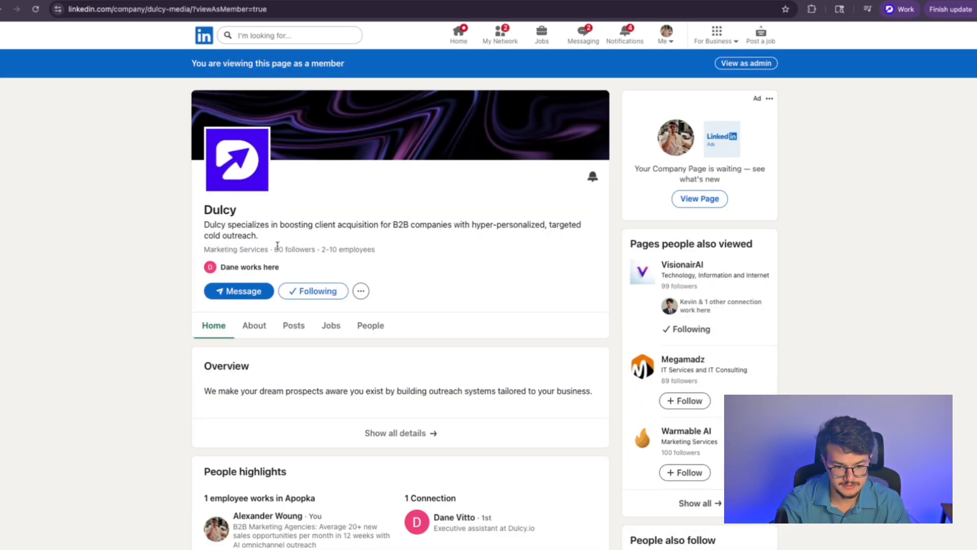
scroll(279, 278, down, 8)
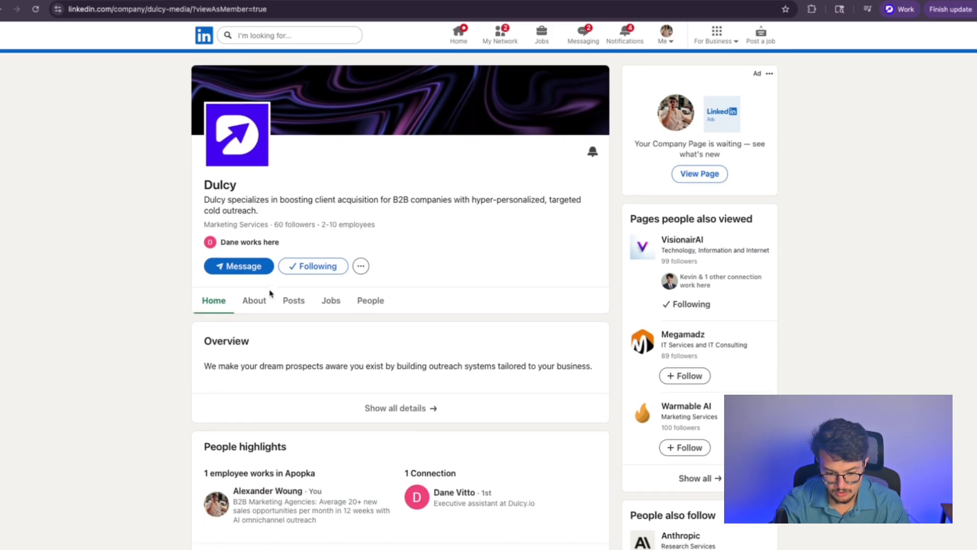
scroll(270, 298, up, 8)
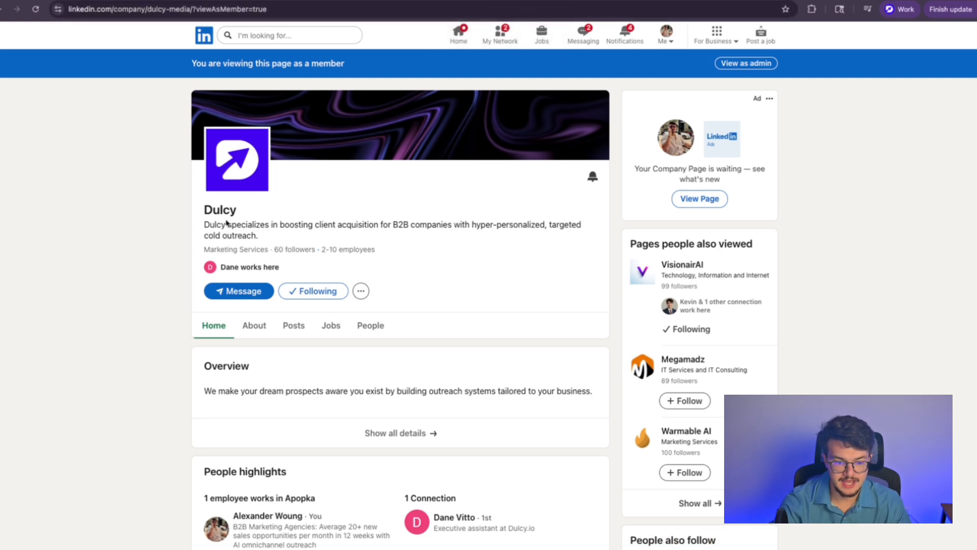
Step: Review Dulcy's About details and contact information, then return to the company Home view
click(254, 325)
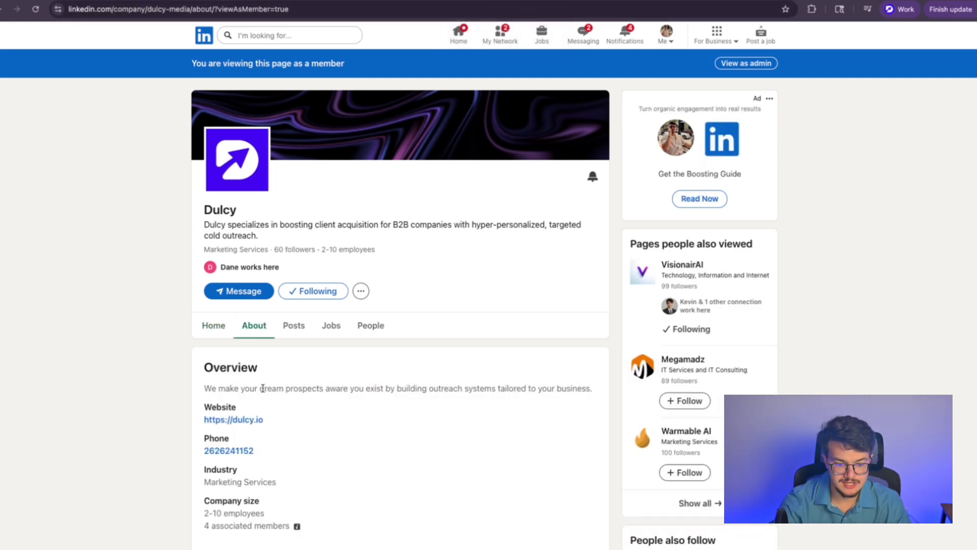
scroll(305, 377, down, 1)
drag(491, 381, 218, 278)
click(223, 273)
click(215, 263)
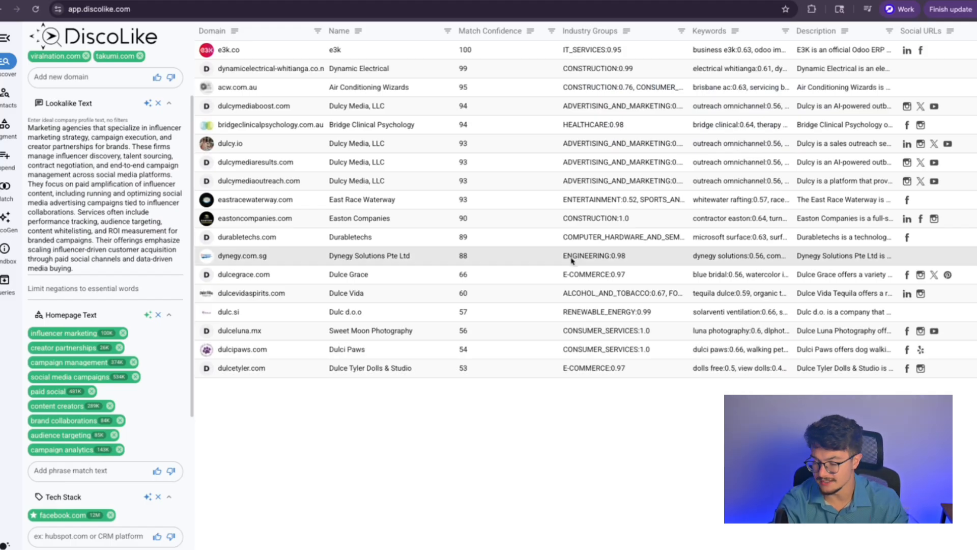
Step: Scroll through the DiscoLike filters: influencer homepage keywords, facebook.com tech stack, Advertising and Marketing, United States
scroll(133, 345, down, 1)
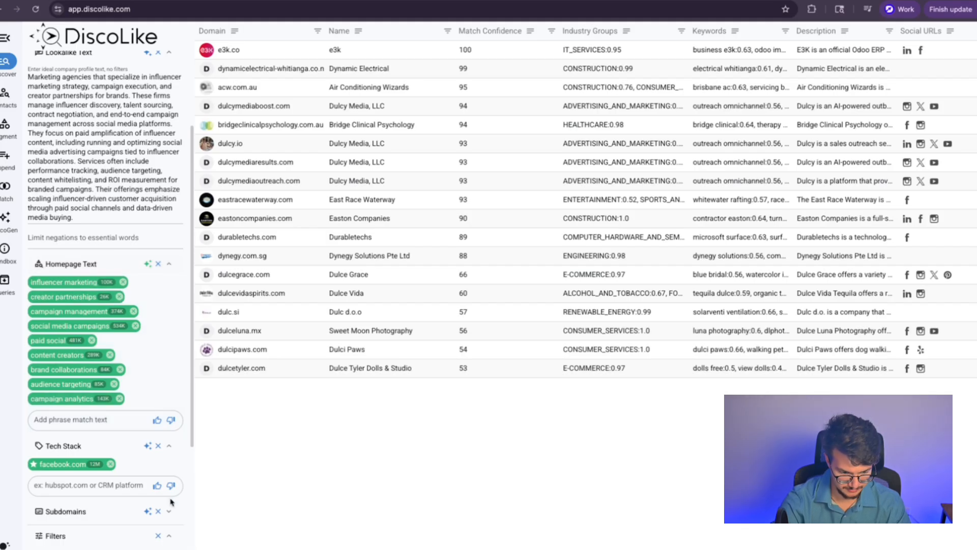
scroll(102, 504, down, 1)
scroll(102, 501, down, 1)
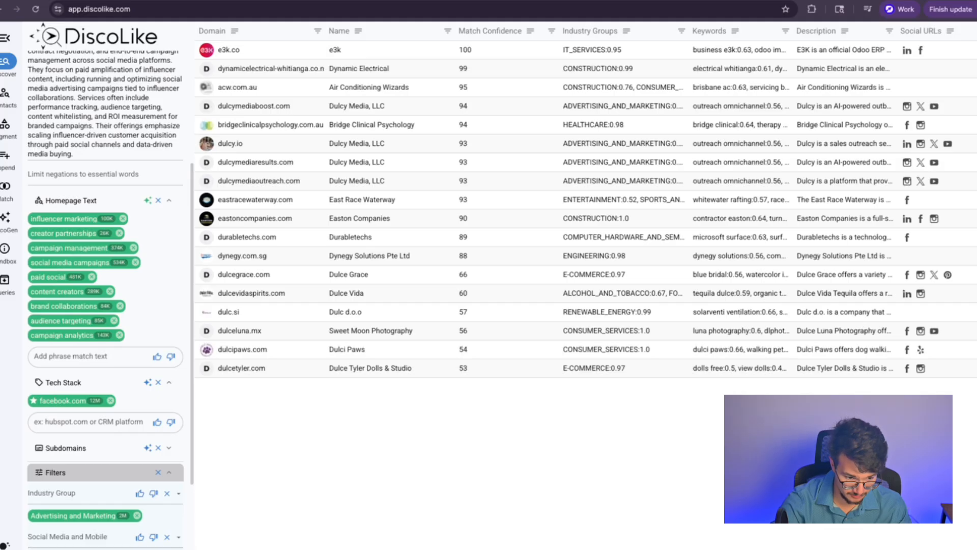
scroll(122, 355, up, 3)
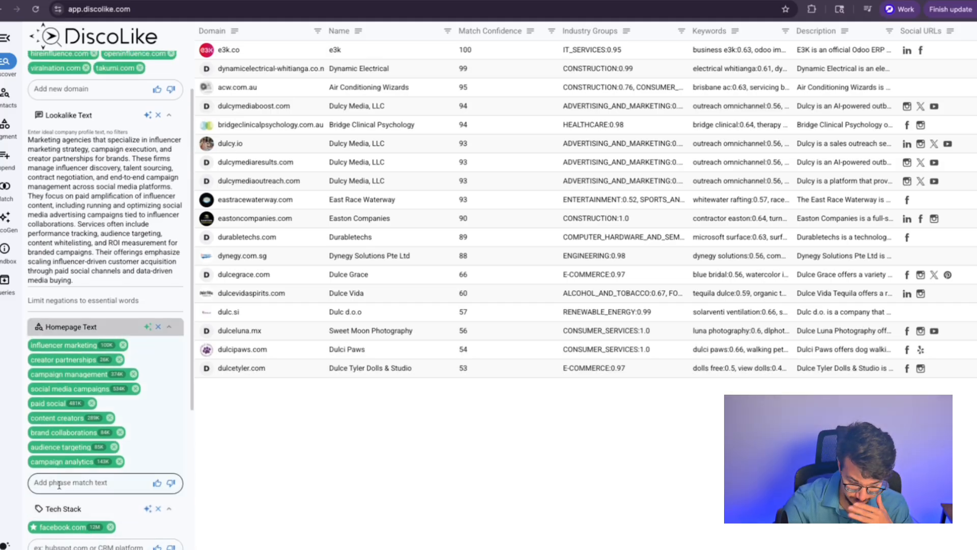
scroll(64, 473, down, 5)
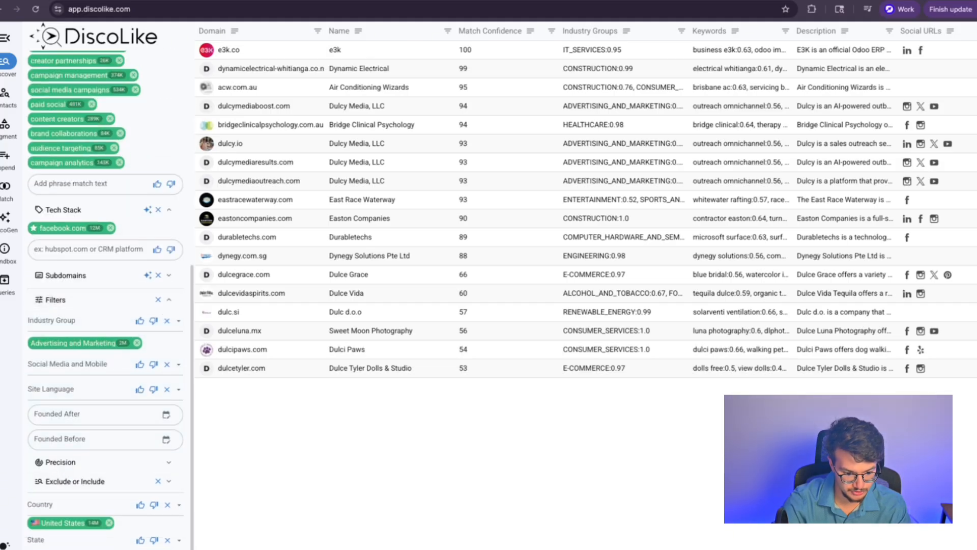
scroll(71, 259, up, 3)
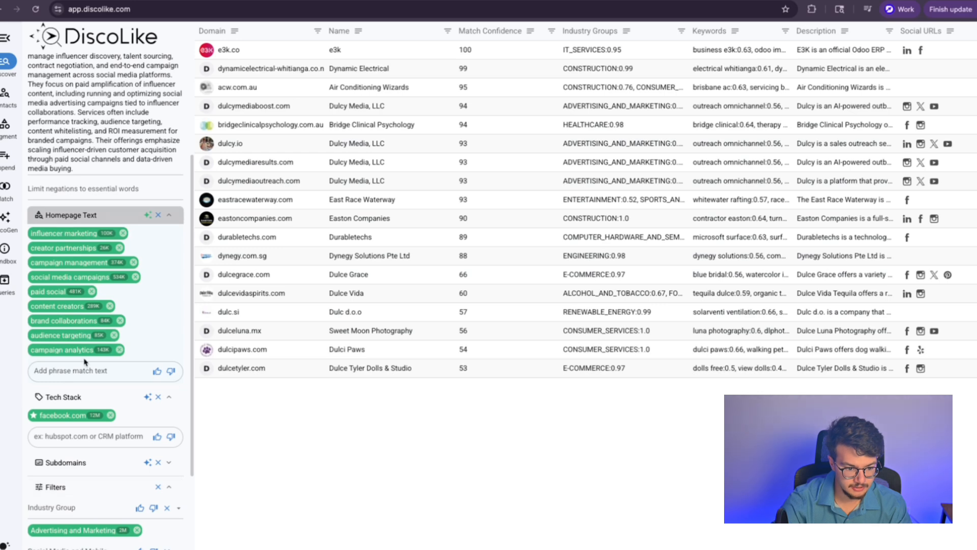
scroll(51, 280, down, 2)
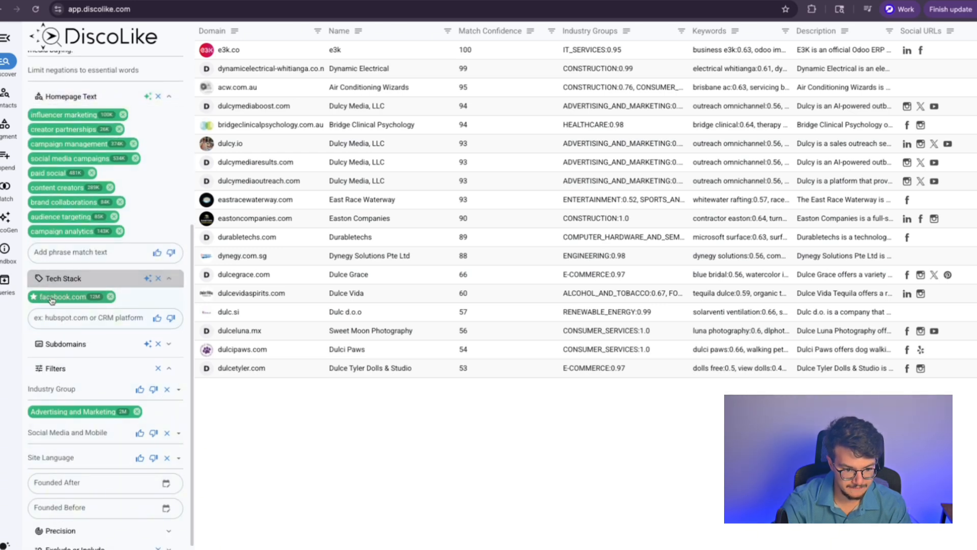
Step: Review the product domains behind the facebook.com Tech Stack filter, then close the window
click(33, 299)
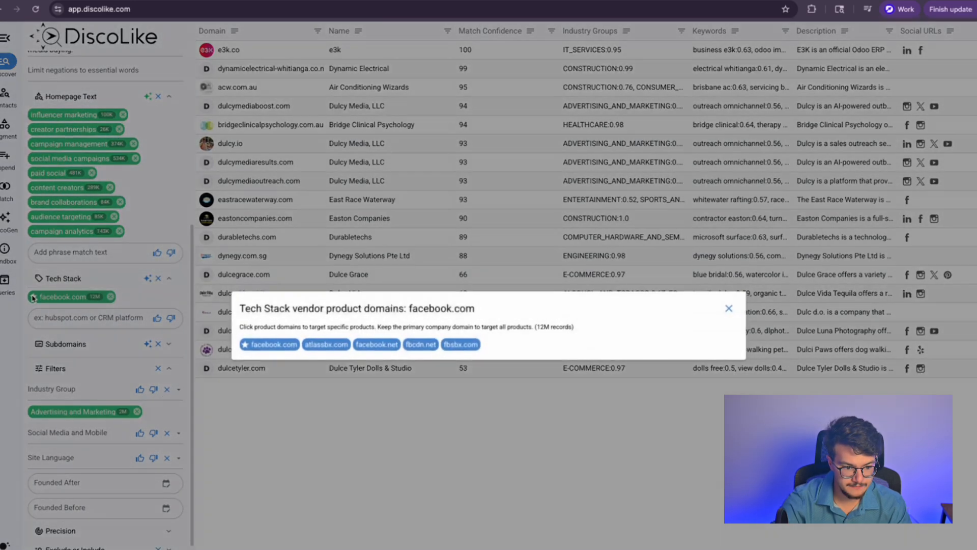
key(Escape)
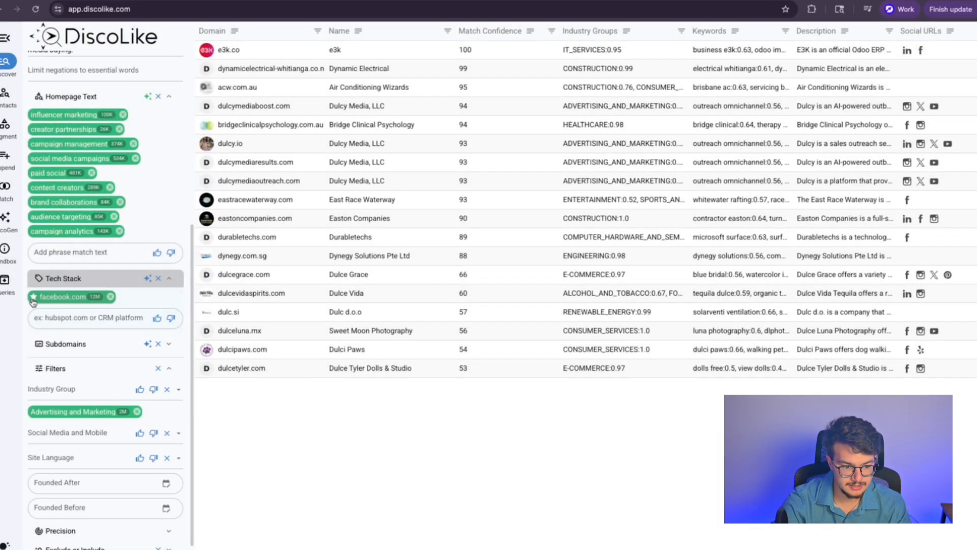
click(33, 297)
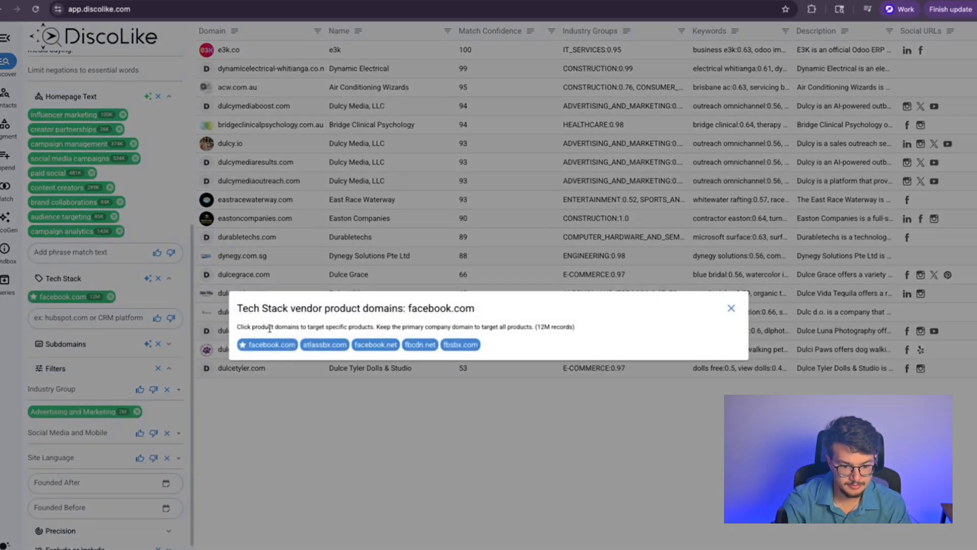
drag(311, 327, 555, 327)
click(518, 326)
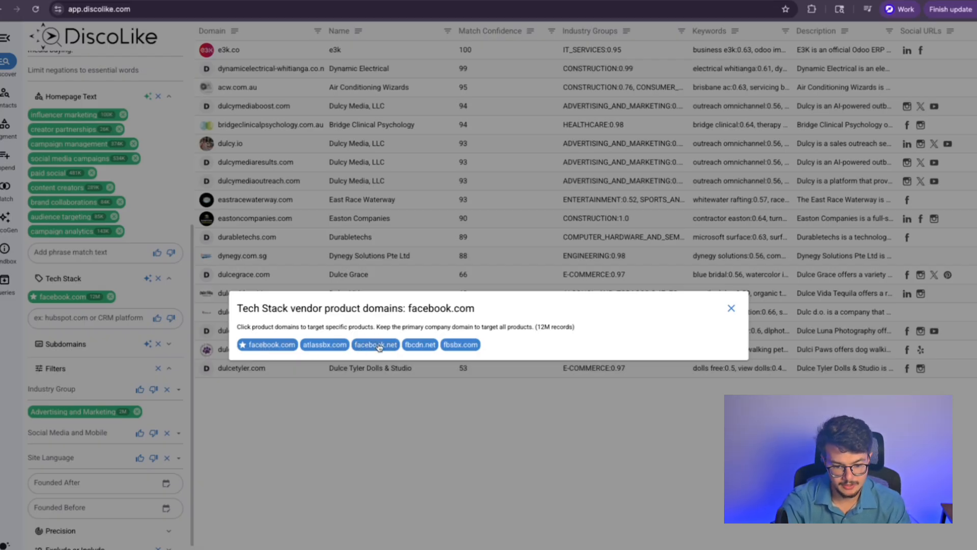
click(386, 395)
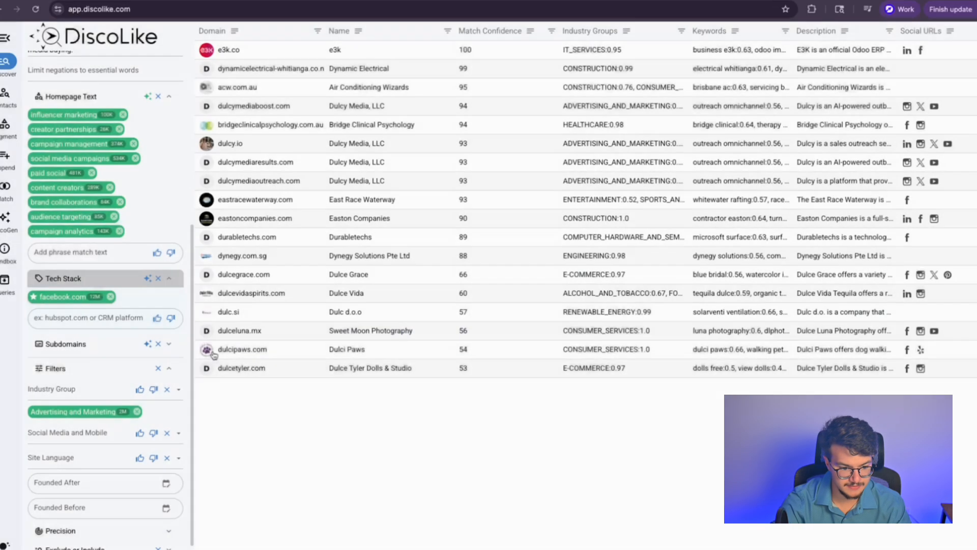
Step: Expand the Subdomains filter to show its empty entry field and help note
scroll(80, 335, down, 1)
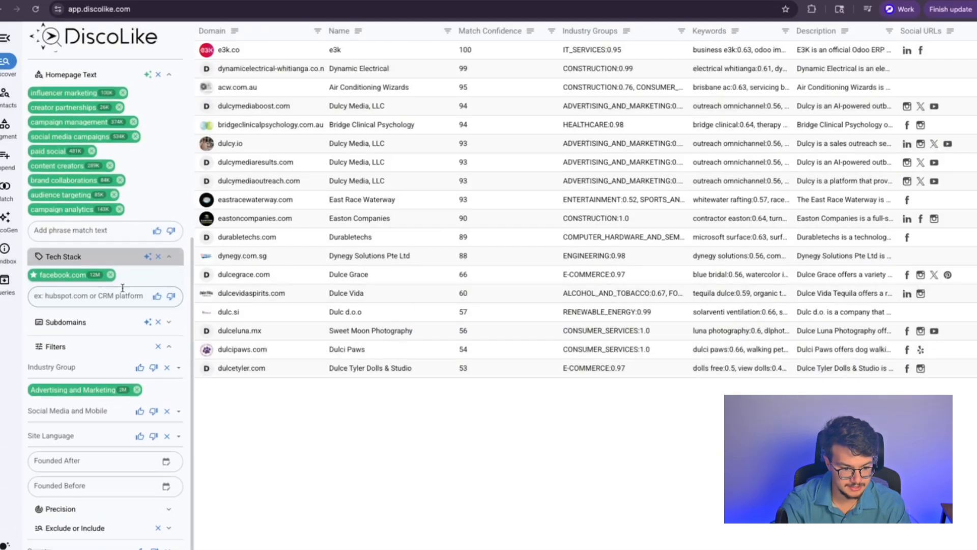
click(77, 324)
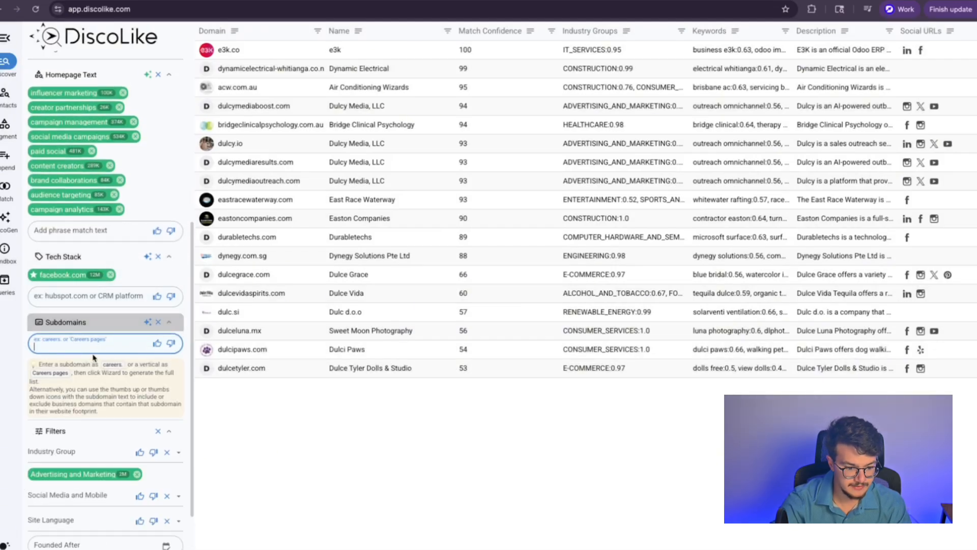
scroll(93, 357, down, 1)
click(73, 348)
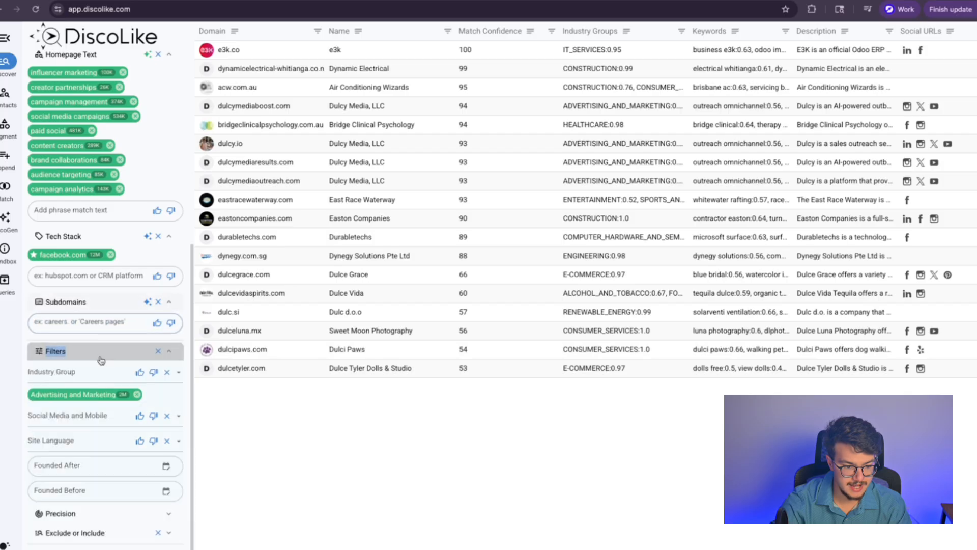
click(81, 325)
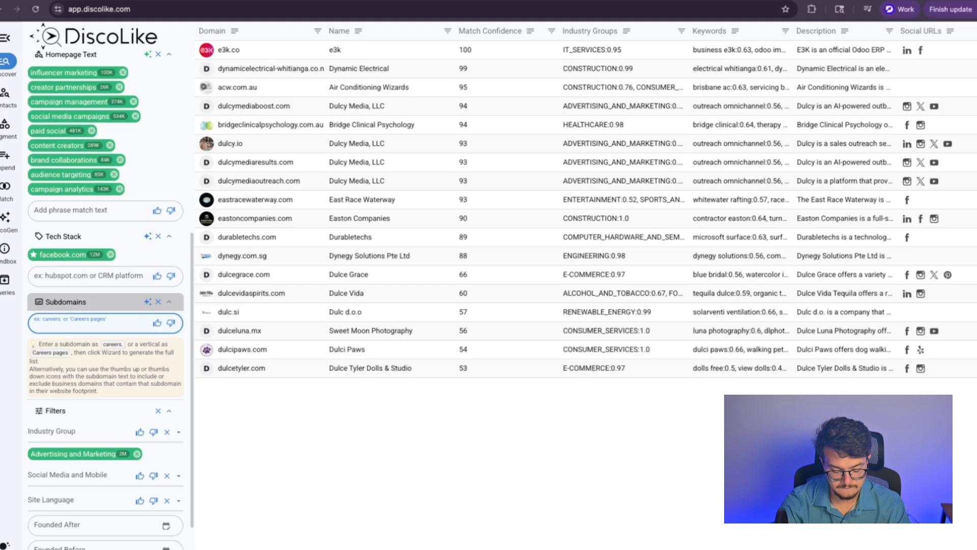
key(ctrl+t)
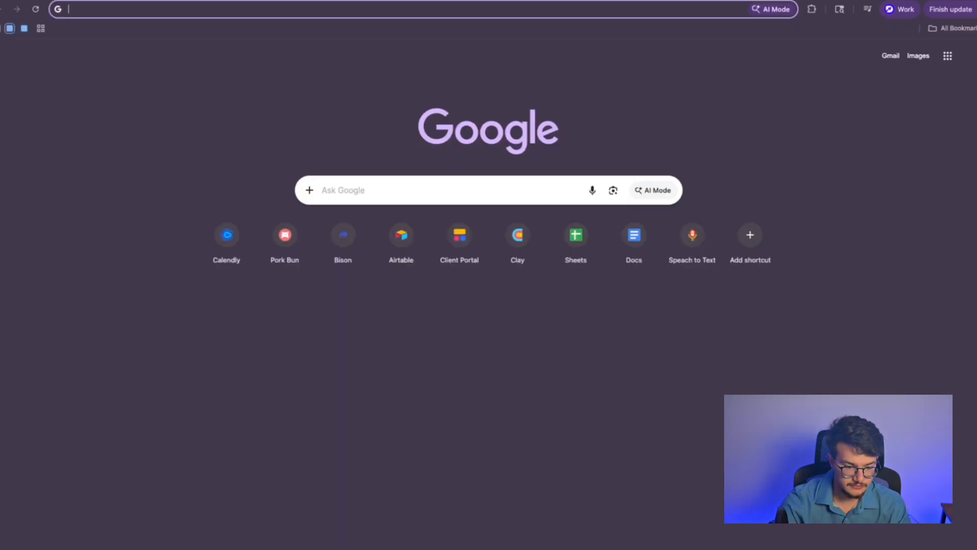
text(send.d)
text(cy)
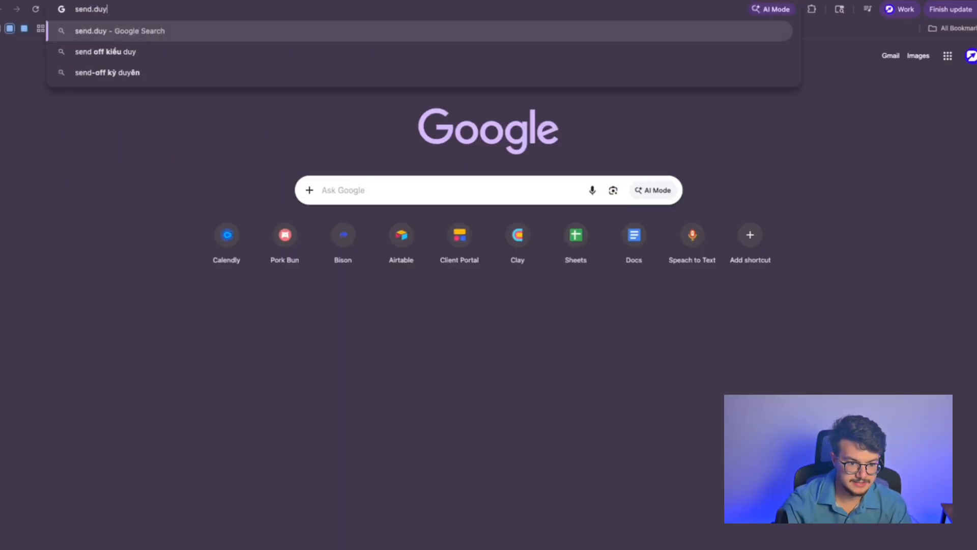
key(ctrl+w)
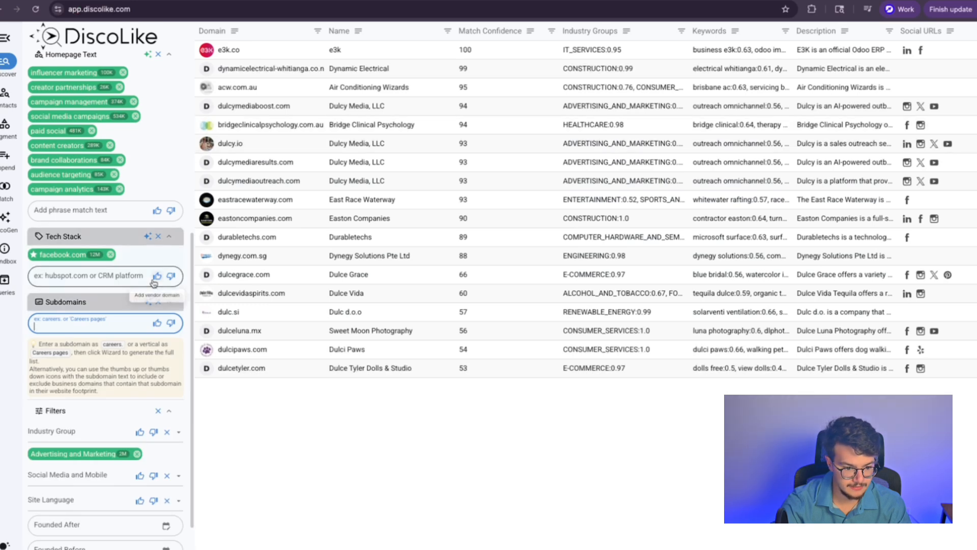
scroll(87, 311, down, 1)
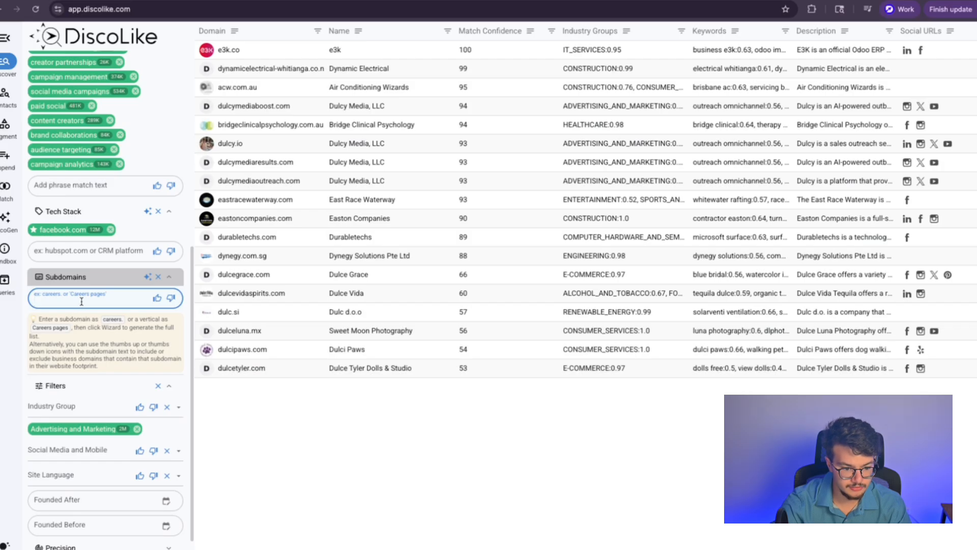
scroll(125, 345, down, 3)
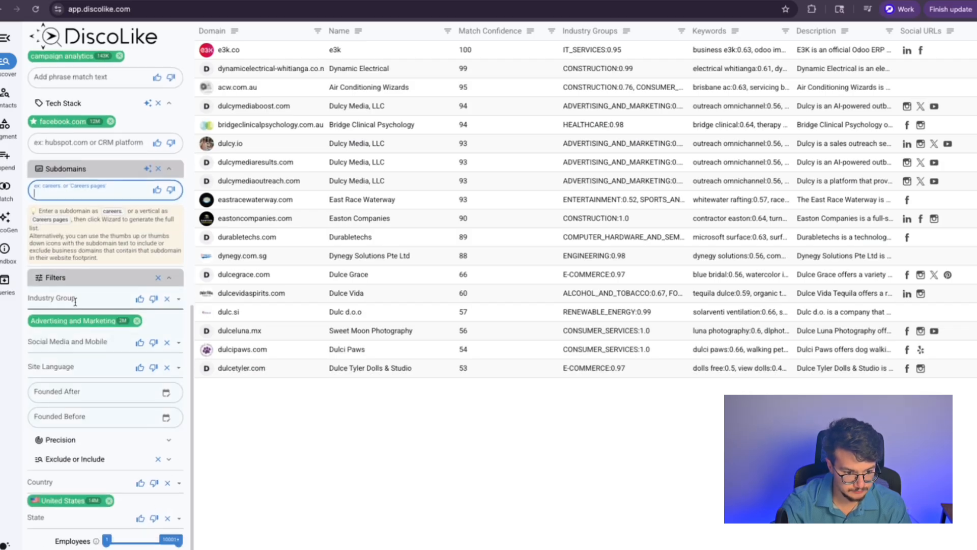
Step: Keep Advertising and Marketing as the industry group and open the Social Media and Mobile options
click(105, 300)
click(61, 325)
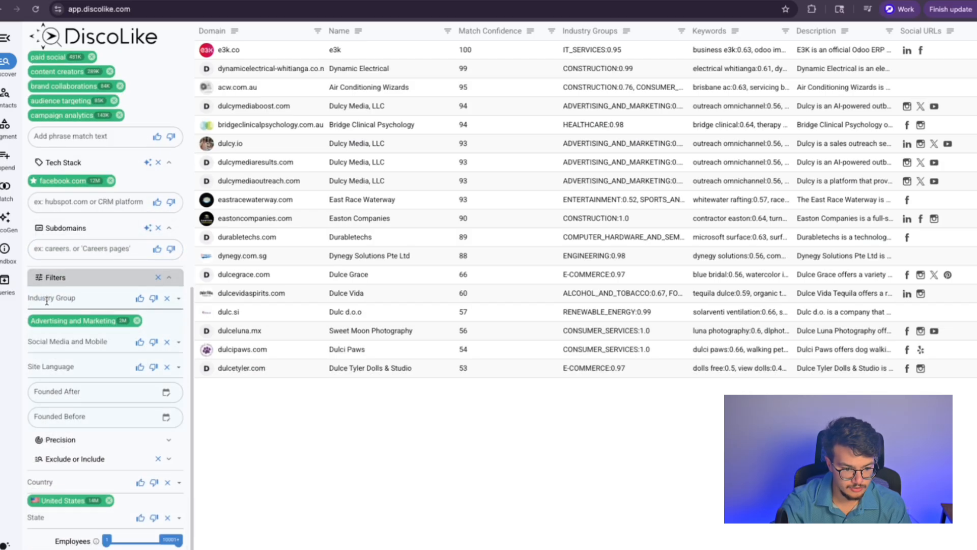
click(102, 302)
scroll(83, 402, down, 5)
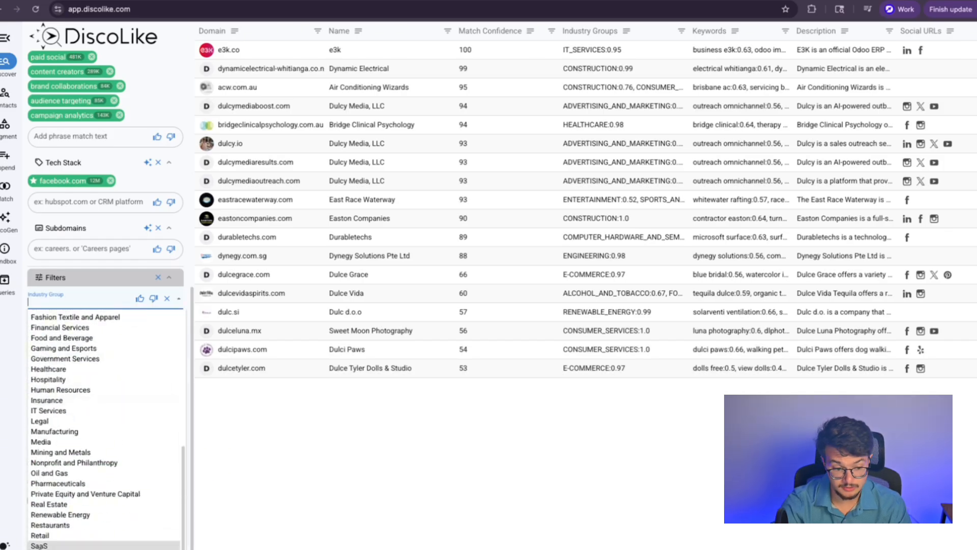
scroll(41, 546, up, 5)
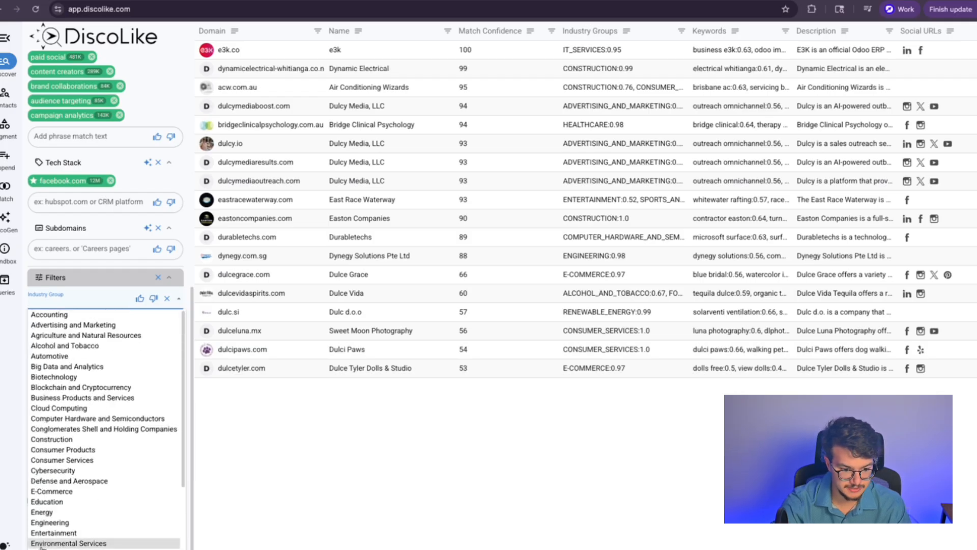
scroll(97, 353, down, 4)
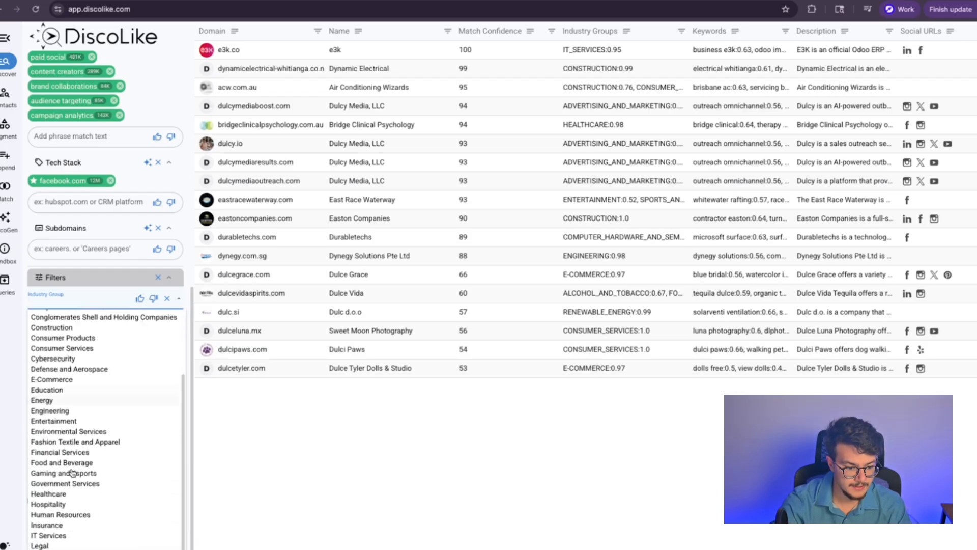
scroll(87, 473, down, 3)
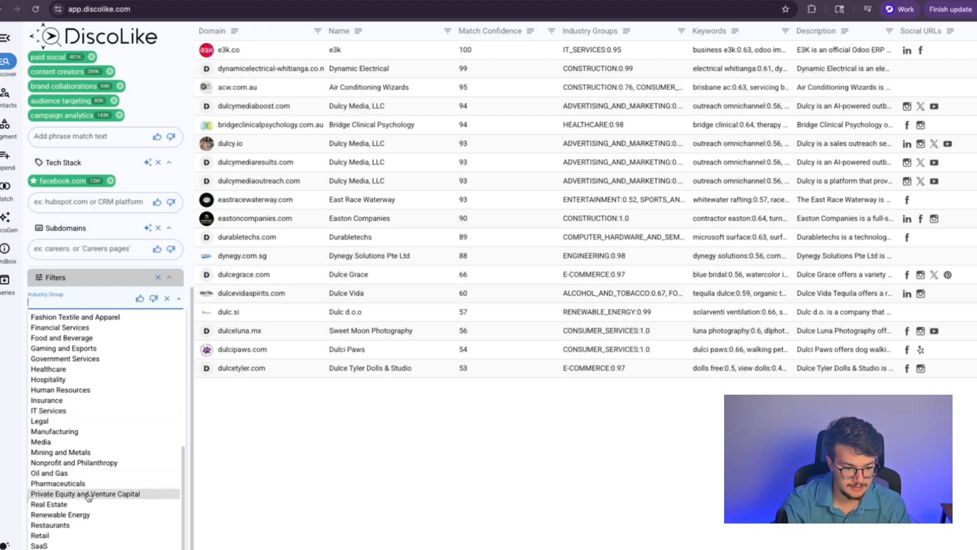
scroll(88, 496, up, 7)
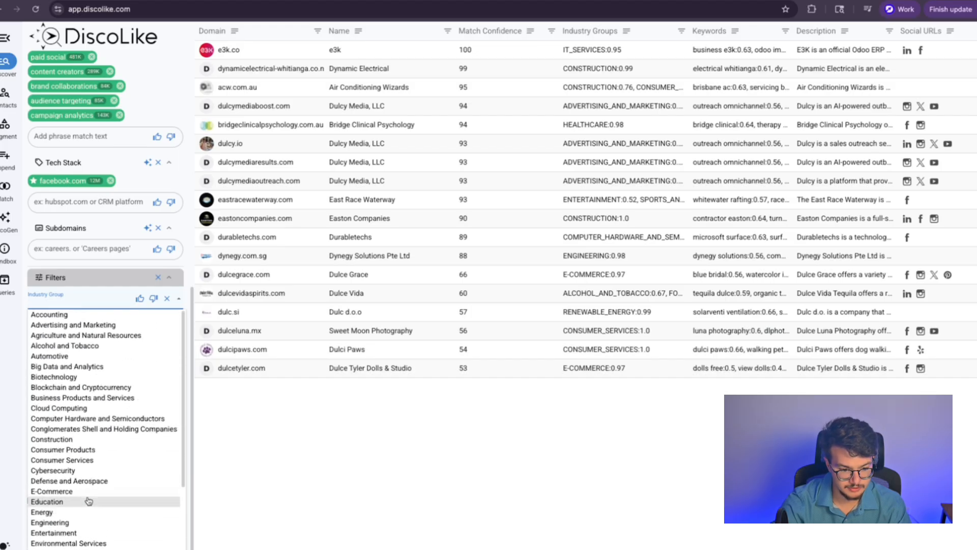
scroll(88, 500, down, 1)
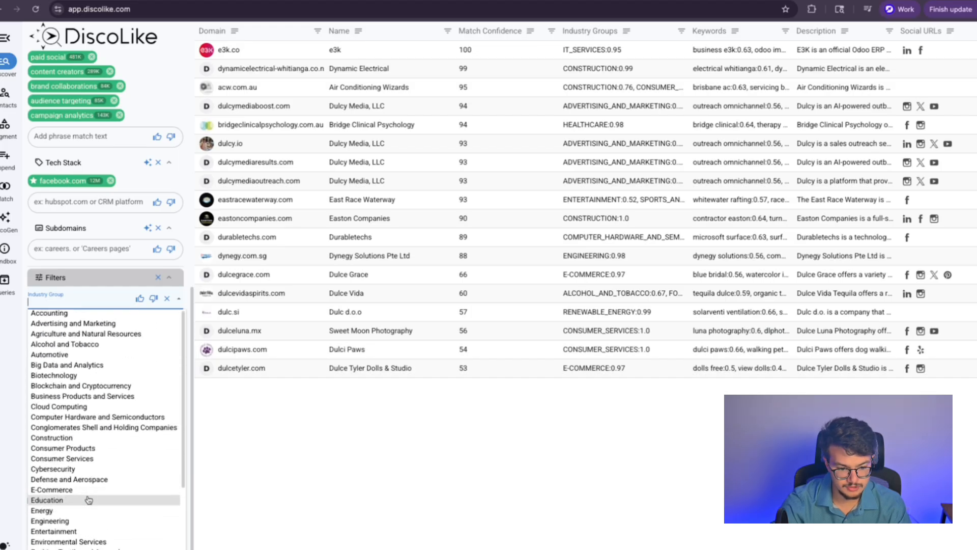
click(78, 323)
click(83, 342)
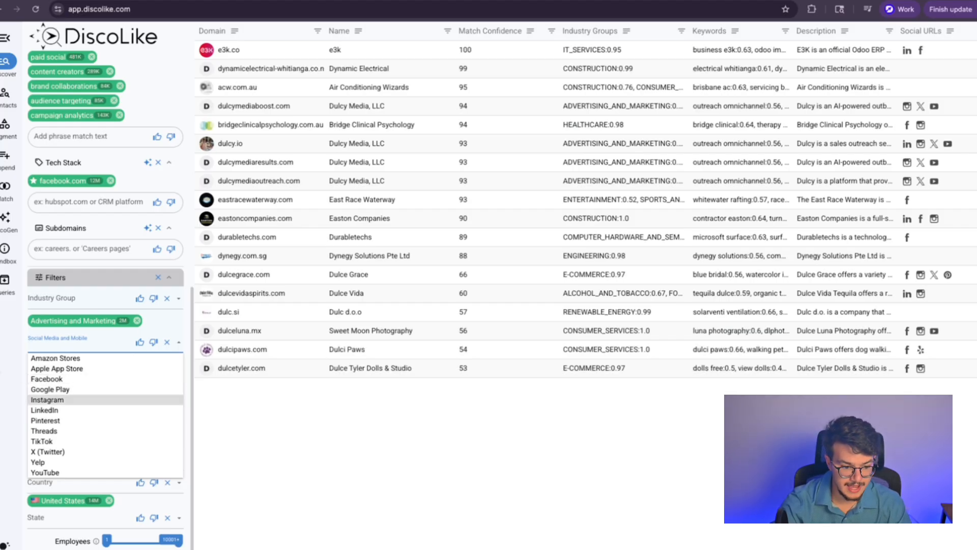
Step: Close, reopen and close again the social media platform list, leaving it unchanged
click(74, 400)
click(76, 340)
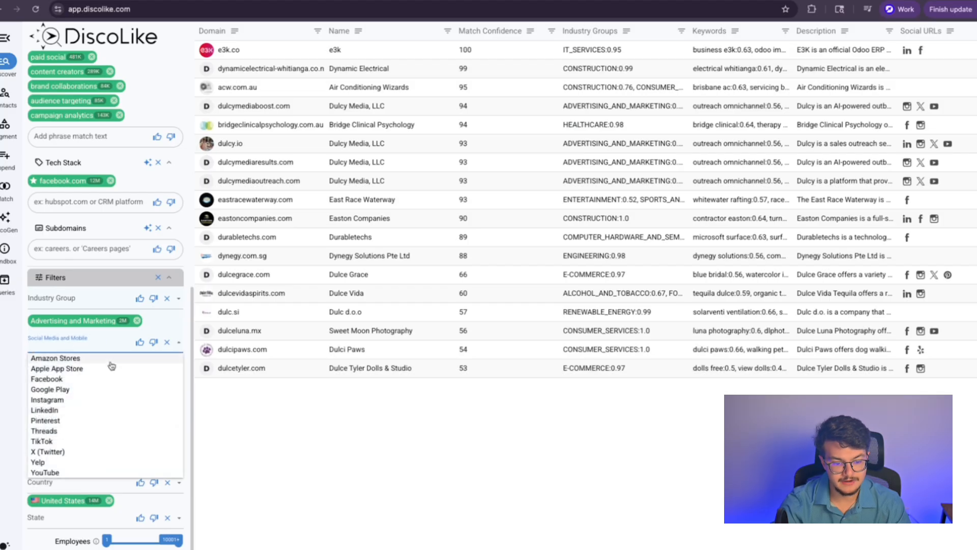
click(378, 418)
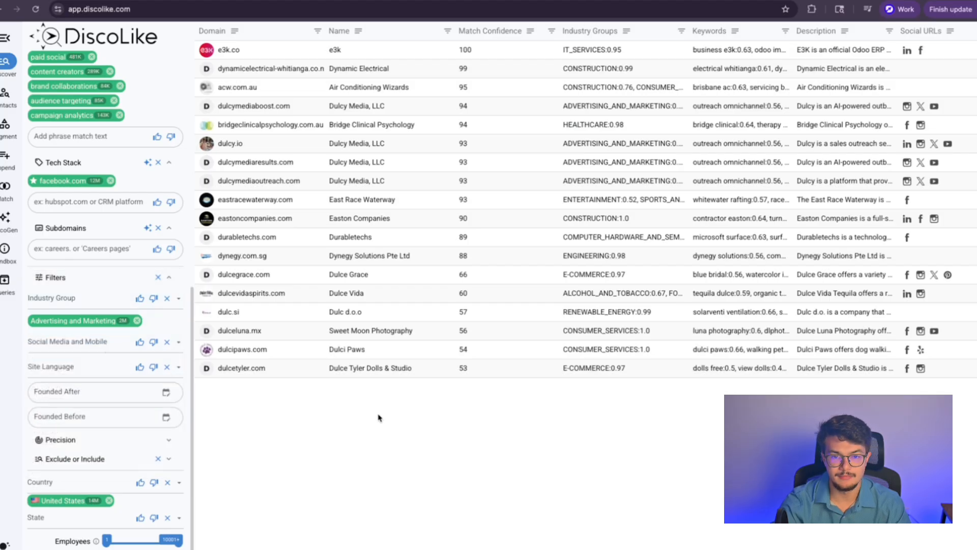
Step: Filter the site language options and set the site language to English
click(71, 370)
text(english)
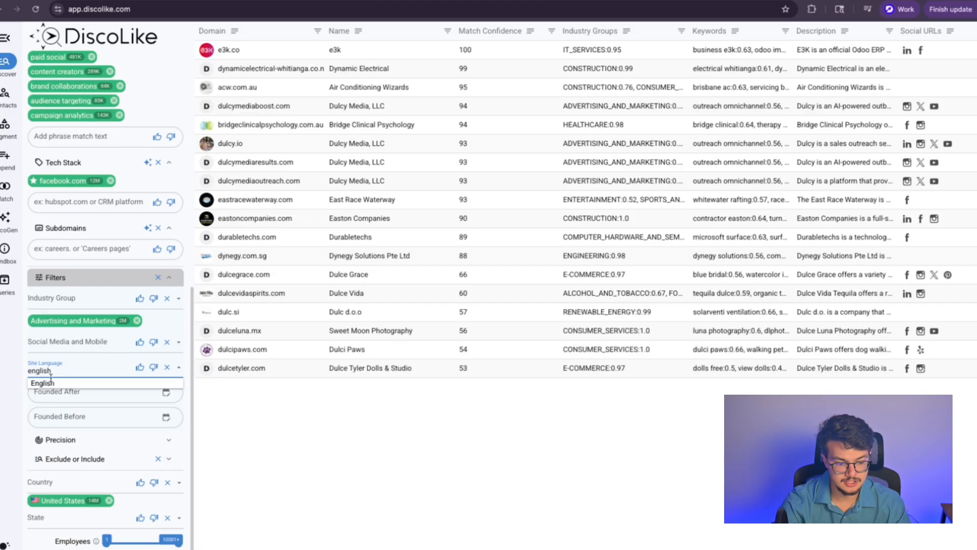
click(46, 392)
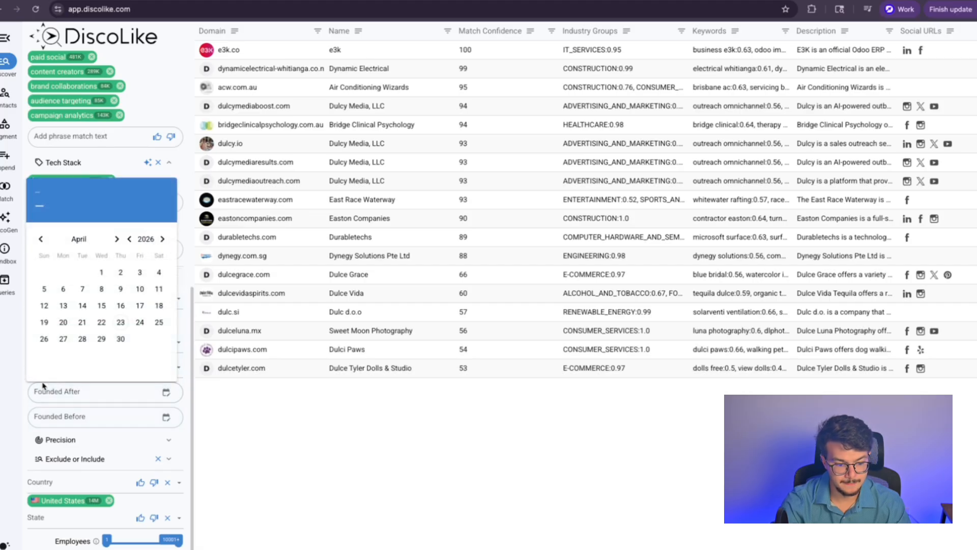
click(42, 371)
text(engl)
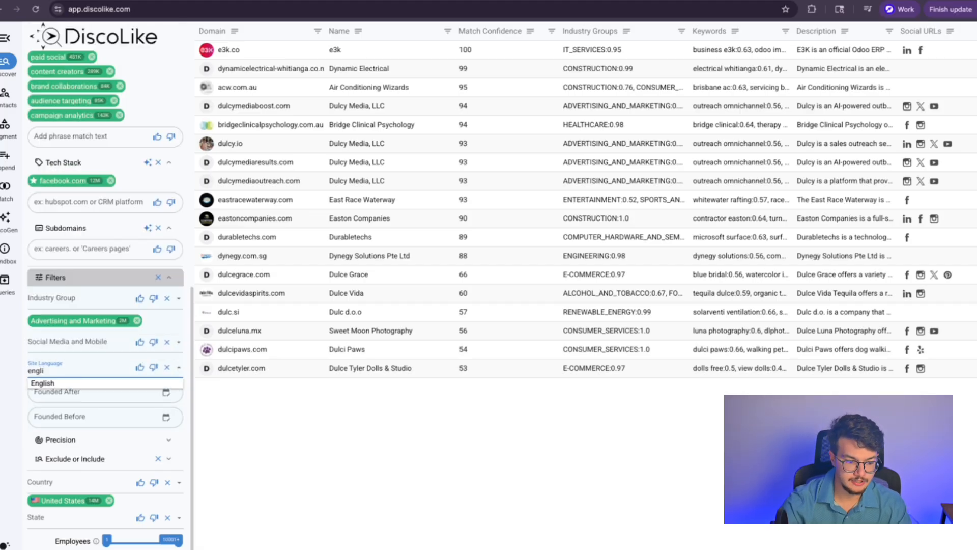
text(i)
click(141, 383)
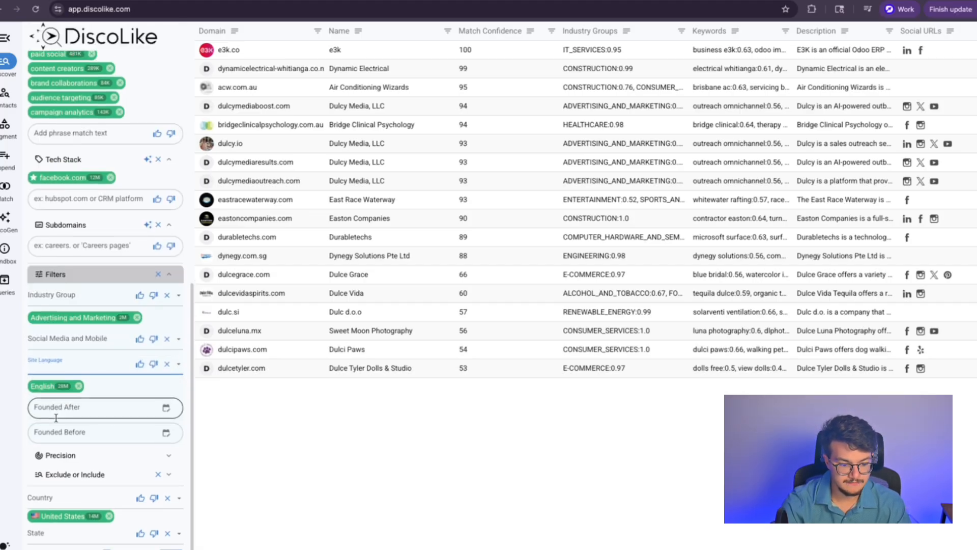
Step: Expand the precision settings and raise Domain Consensus to its maximum of 20
scroll(113, 428, down, 1)
click(101, 441)
scroll(77, 435, down, 3)
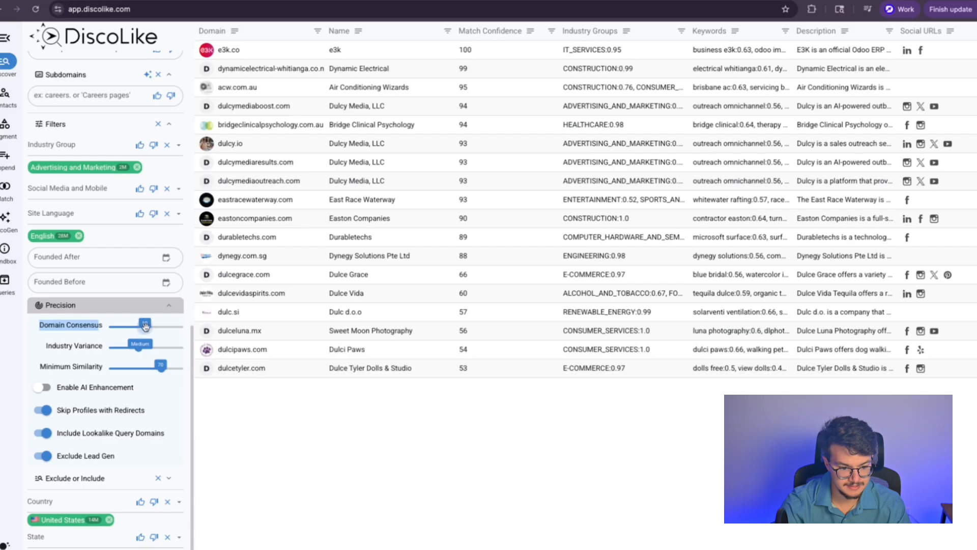
drag(144, 326, 183, 335)
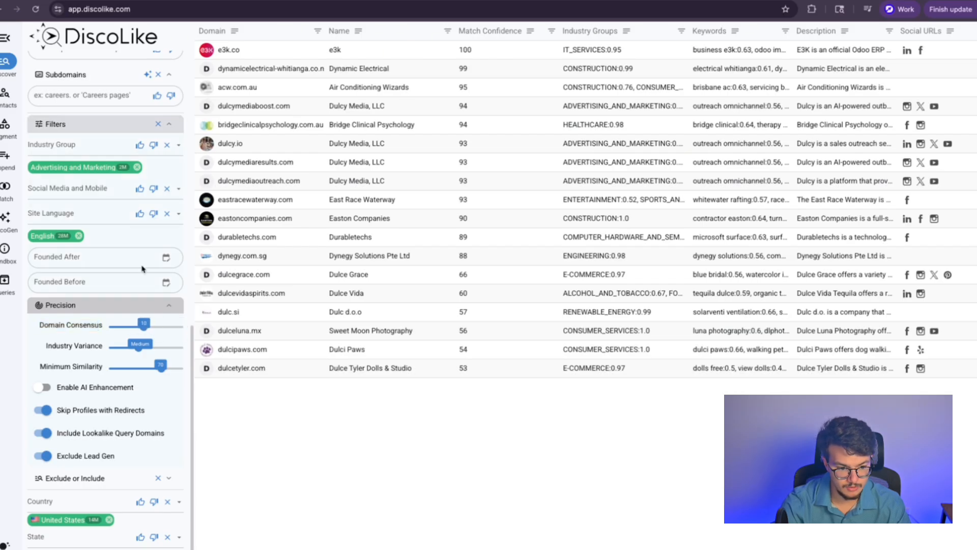
click(96, 347)
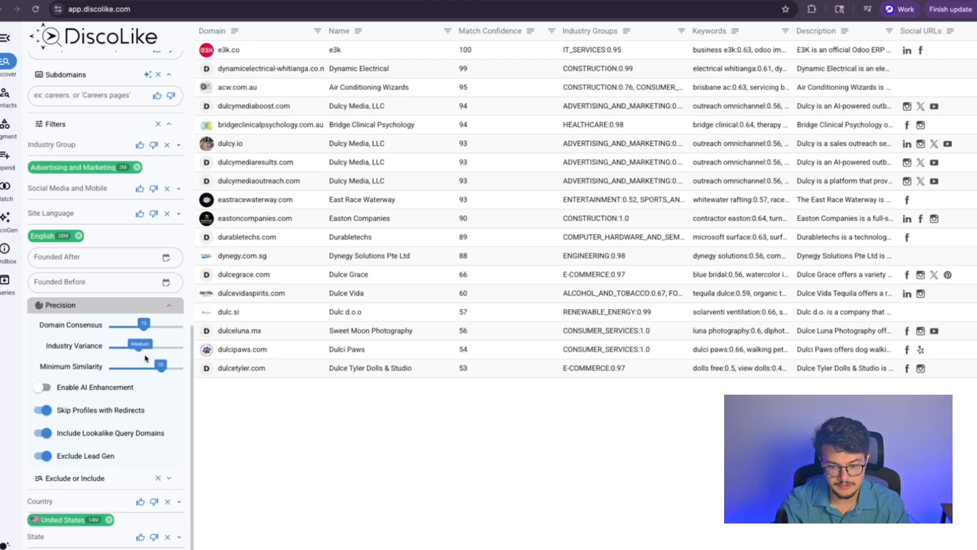
Step: Look through the industry groups list and close it without changes
click(76, 175)
scroll(71, 244, down, 1)
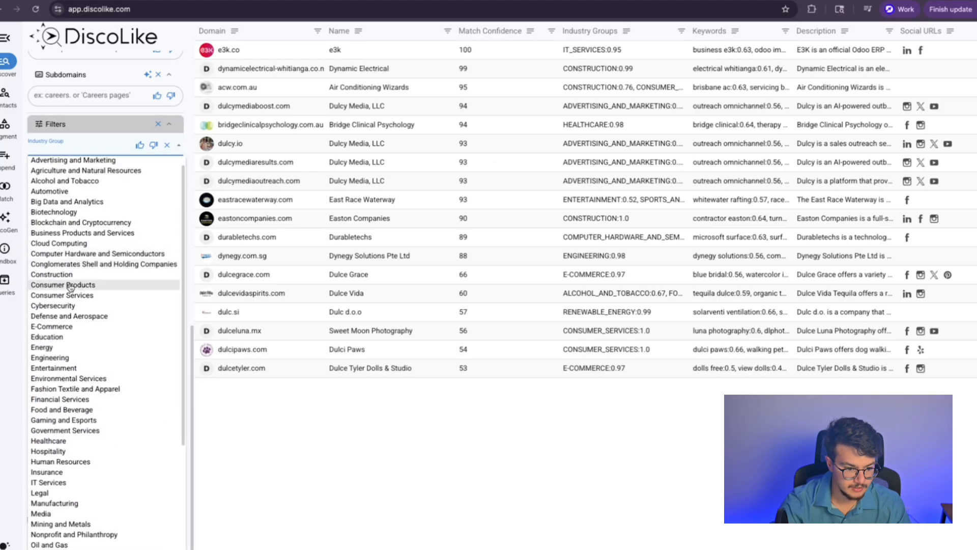
click(12, 328)
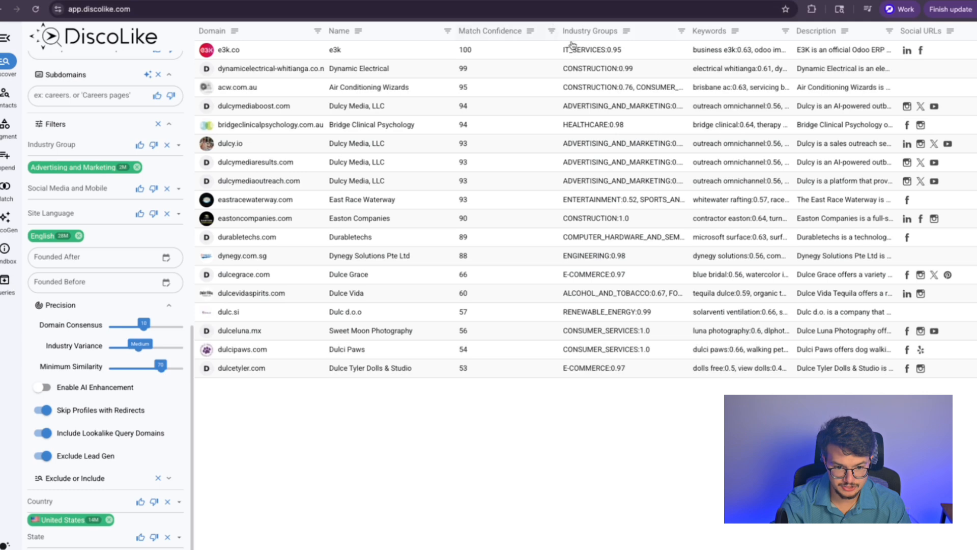
scroll(585, 204, right, 10)
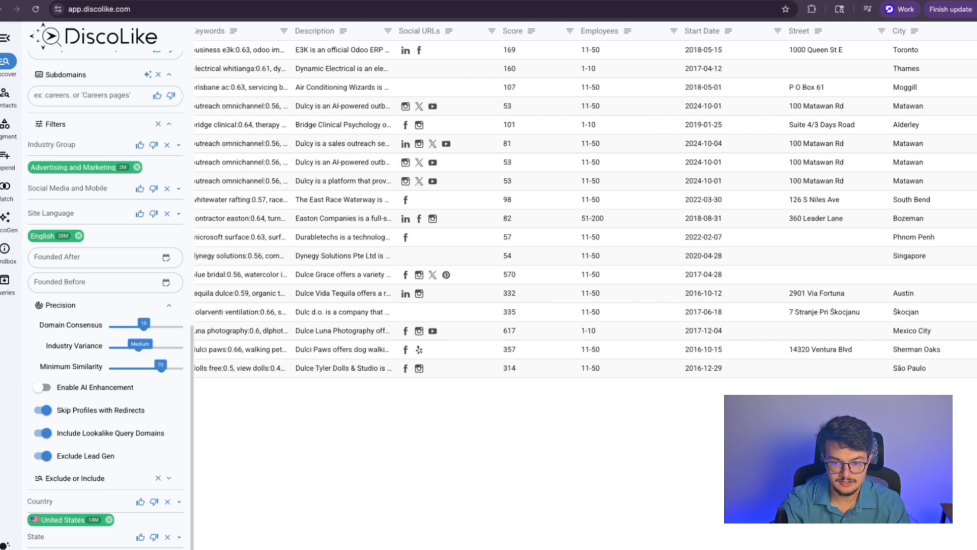
scroll(586, 203, left, 10)
scroll(91, 462, up, 10)
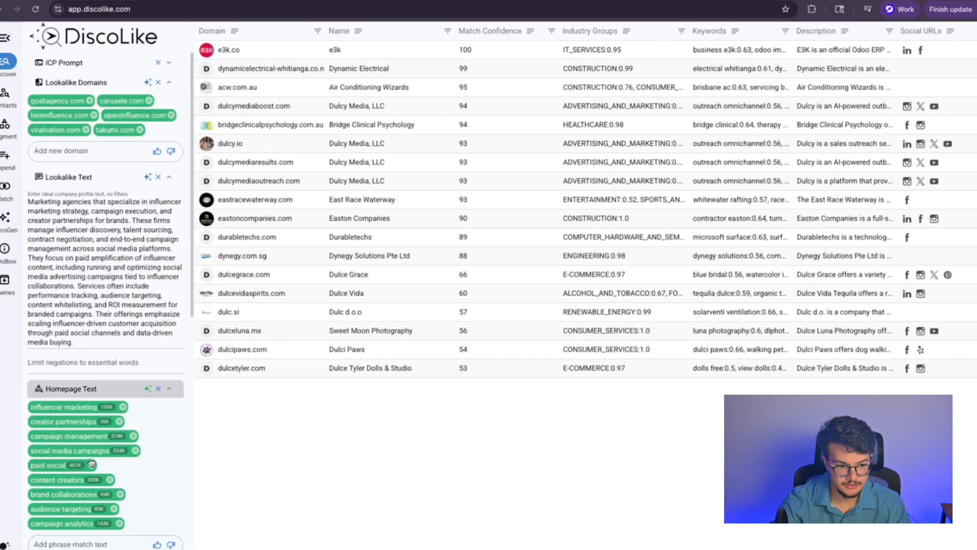
scroll(81, 356, down, 10)
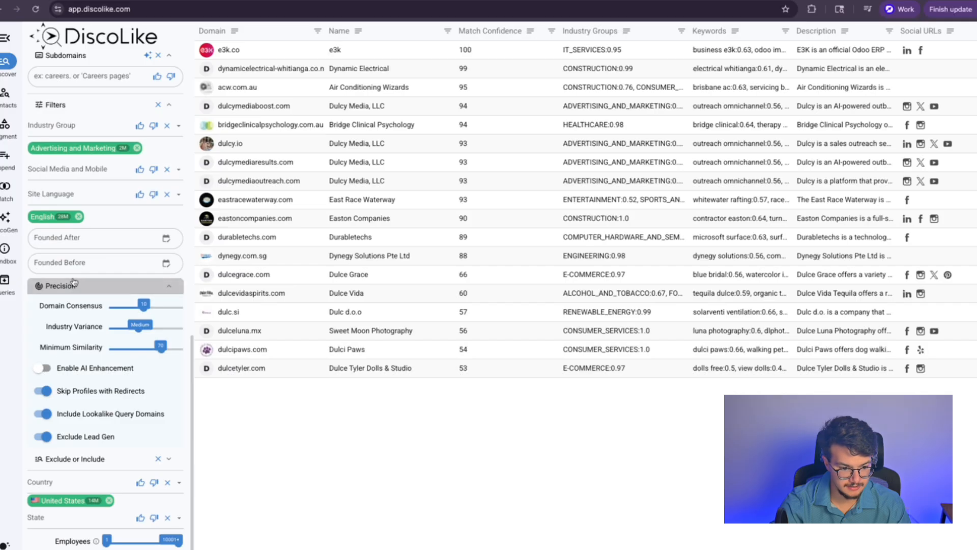
Step: Check the company-list exclusion options, then bring up the saved queries list
click(73, 460)
click(58, 476)
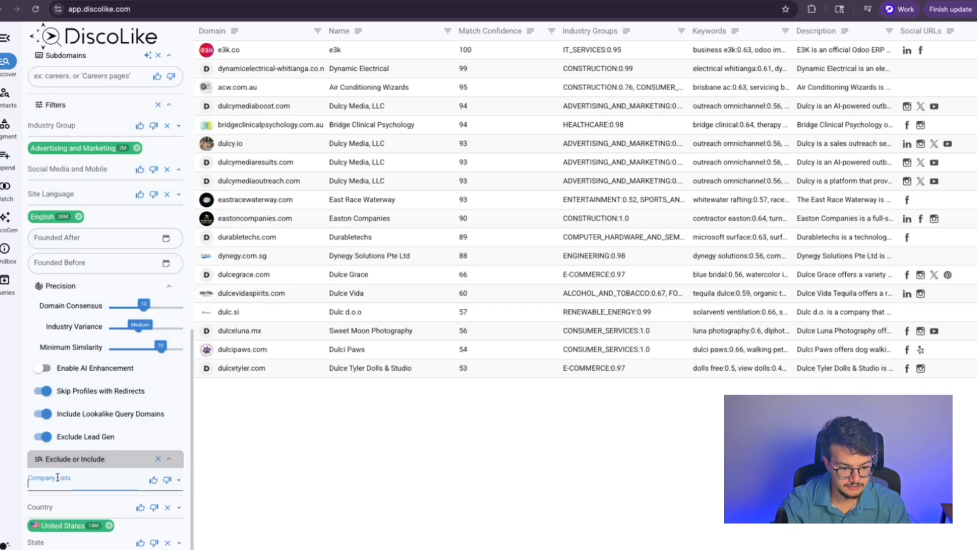
click(6, 279)
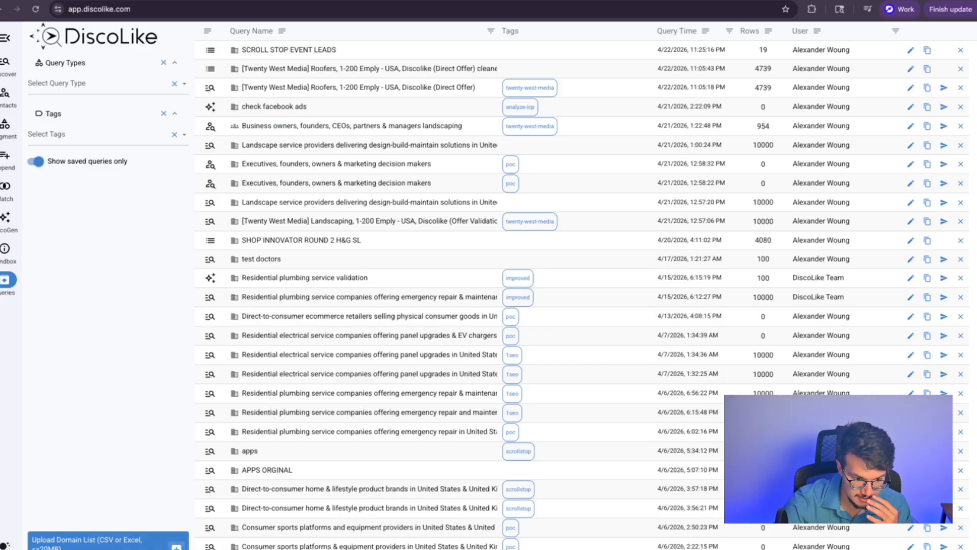
Step: Back in Discover, add the Beauty (10000) company list, switch it to exclude, then remove it
click(6, 75)
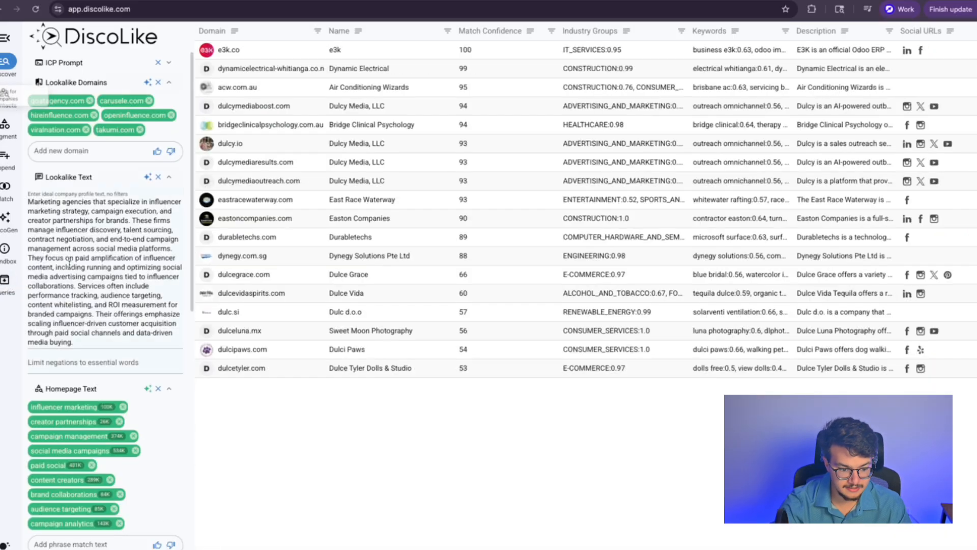
scroll(76, 453, down, 6)
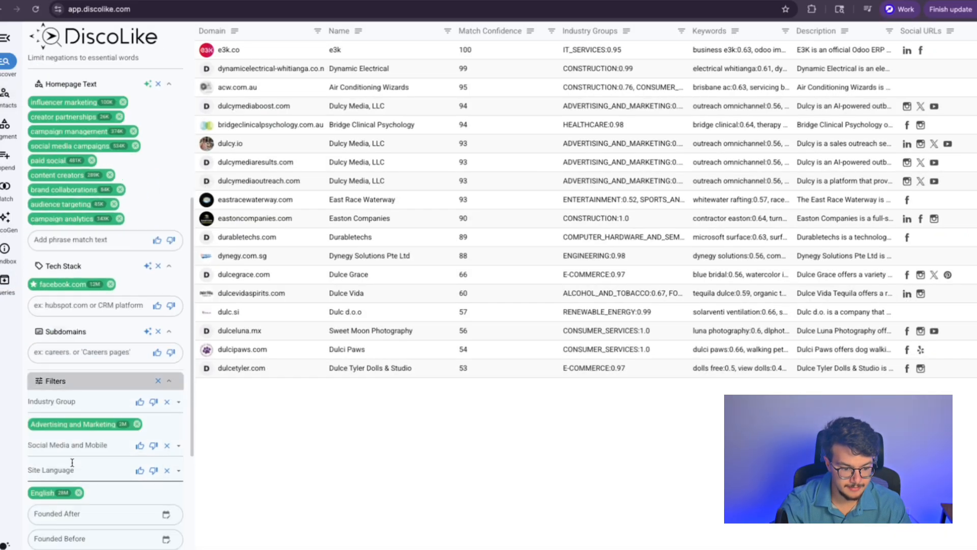
scroll(75, 474, down, 4)
scroll(73, 489, down, 2)
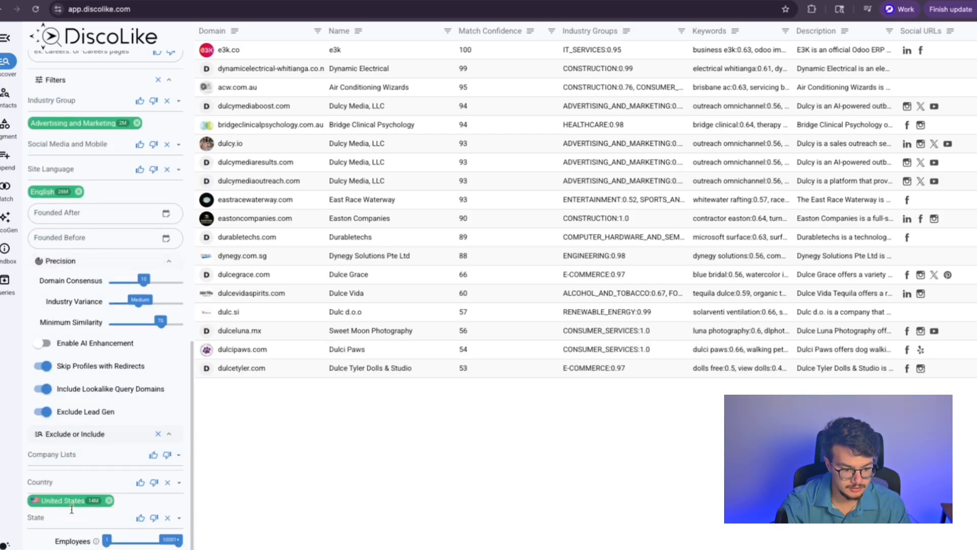
click(70, 460)
click(82, 408)
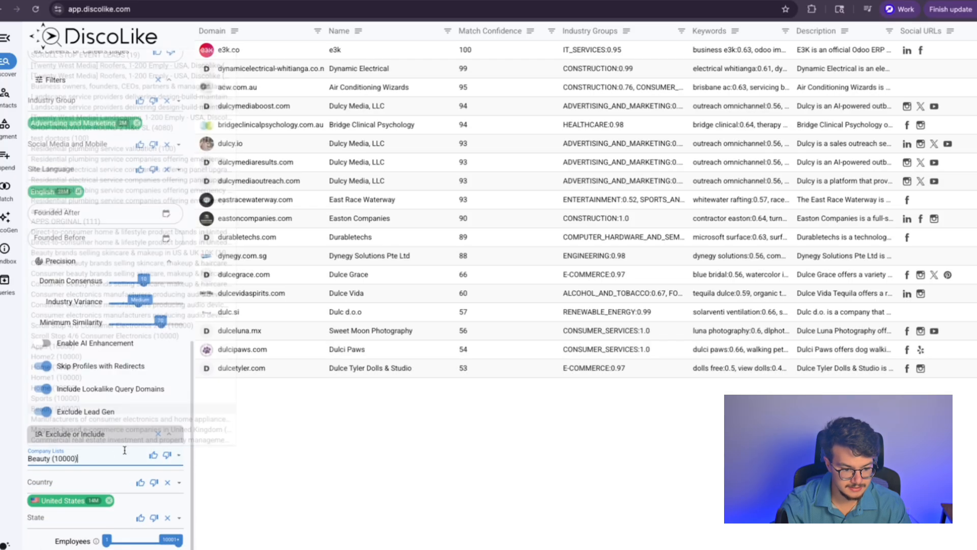
click(167, 454)
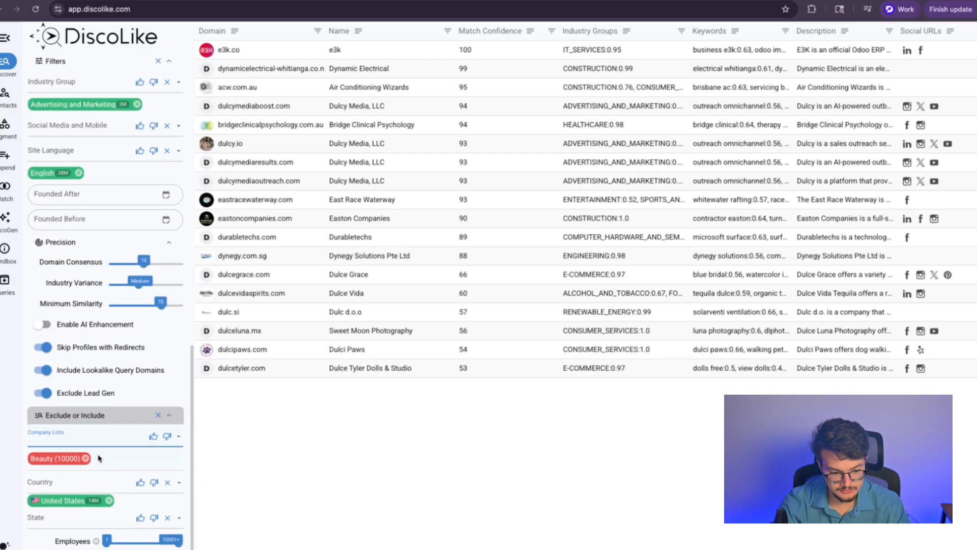
click(86, 458)
Step: Check the Country and State choices, leaving both filters empty
click(53, 482)
click(15, 488)
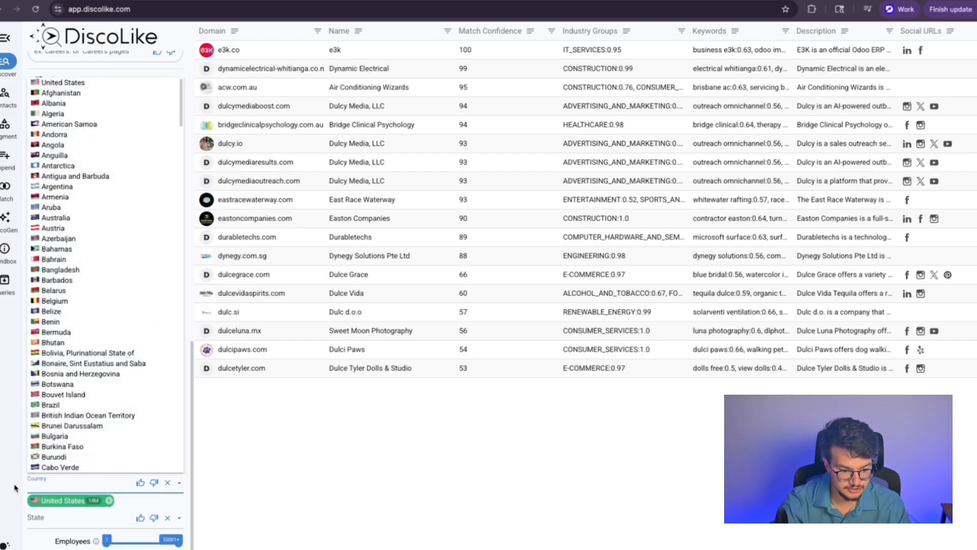
click(46, 518)
click(3, 515)
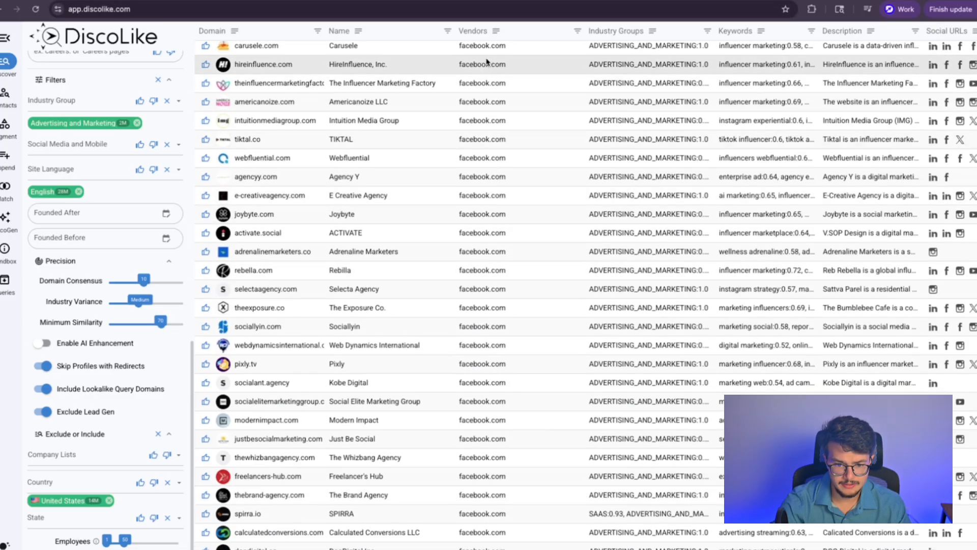
Step: Visit rebella.com and read its influencer marketing paragraph before returning to DiscoLike
click(490, 64)
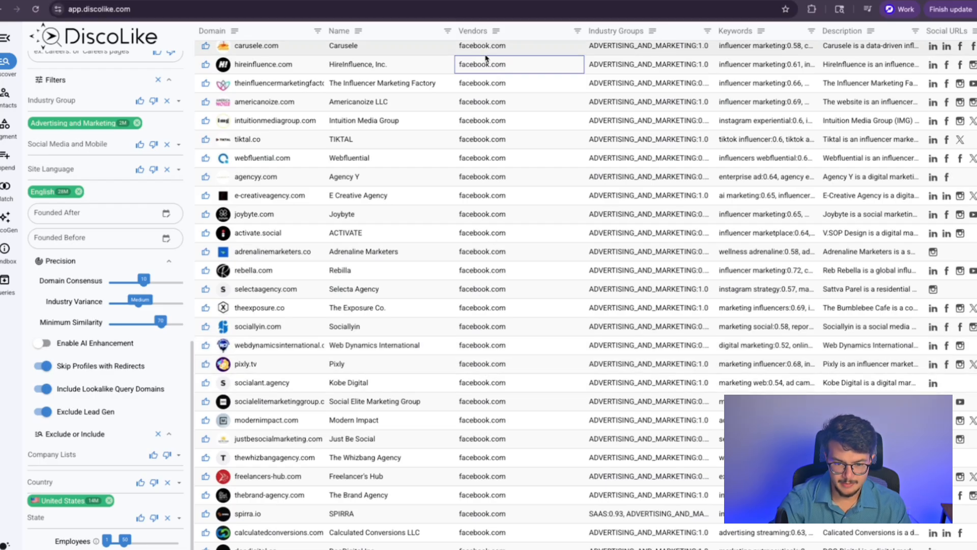
click(271, 270)
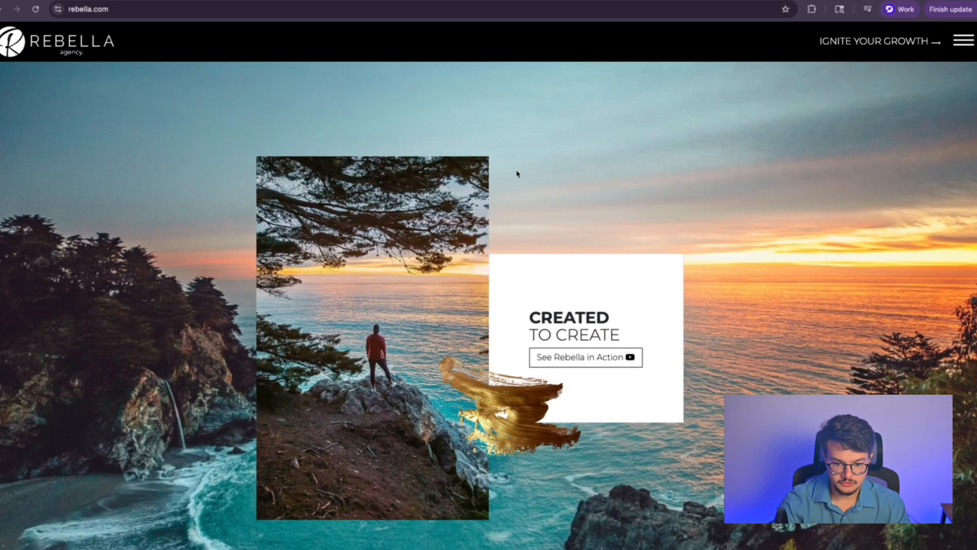
scroll(518, 173, down, 2)
drag(495, 234, 660, 236)
click(535, 116)
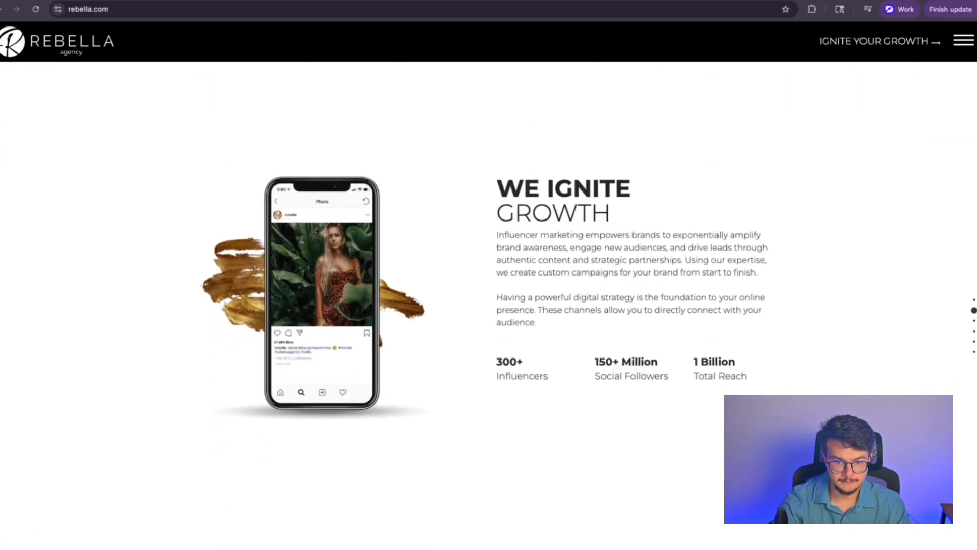
key(super+w)
scroll(310, 284, down, 3)
scroll(310, 284, up, 3)
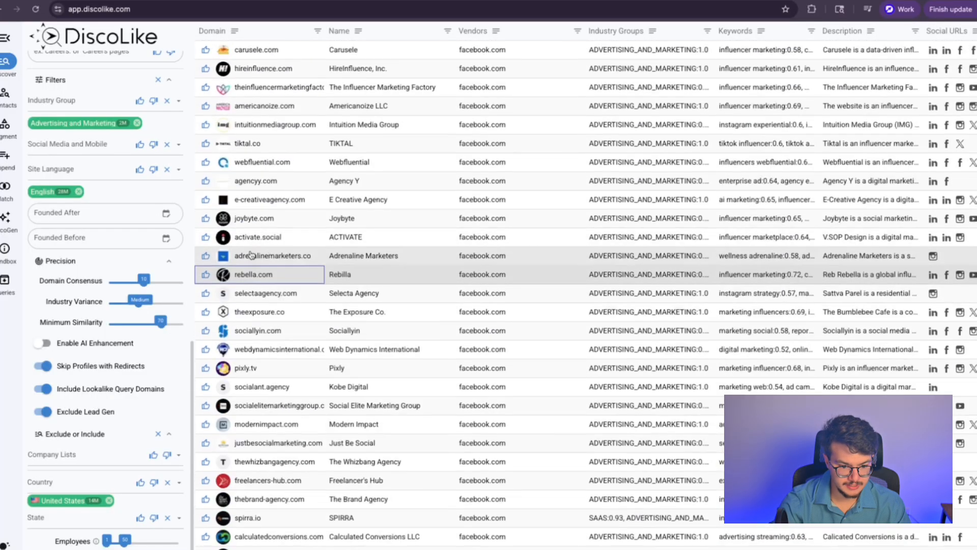
Step: Thumbs-up rebella.com as a good match and open the socialant.agency website
click(206, 275)
scroll(186, 152, up, 5)
scroll(186, 229, down, 7)
scroll(244, 327, down, 1)
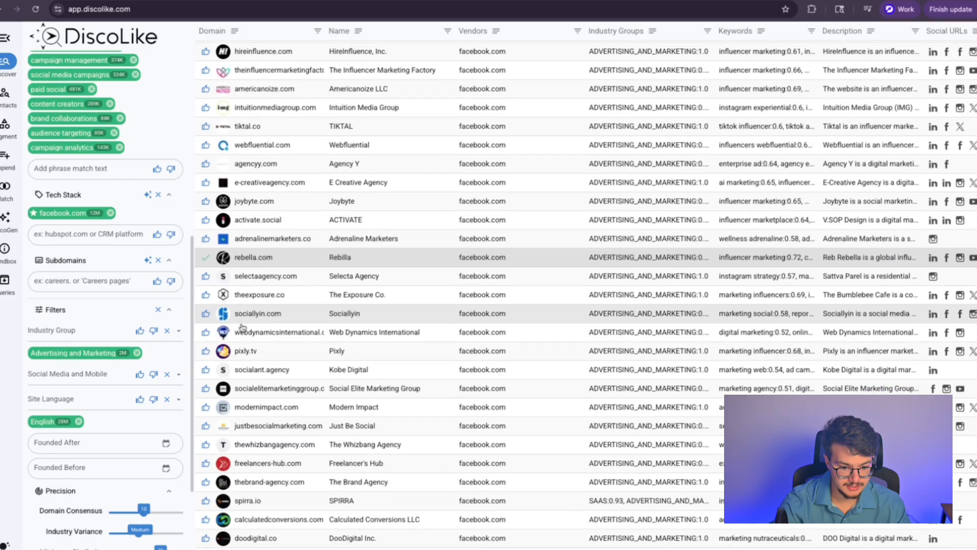
click(258, 358)
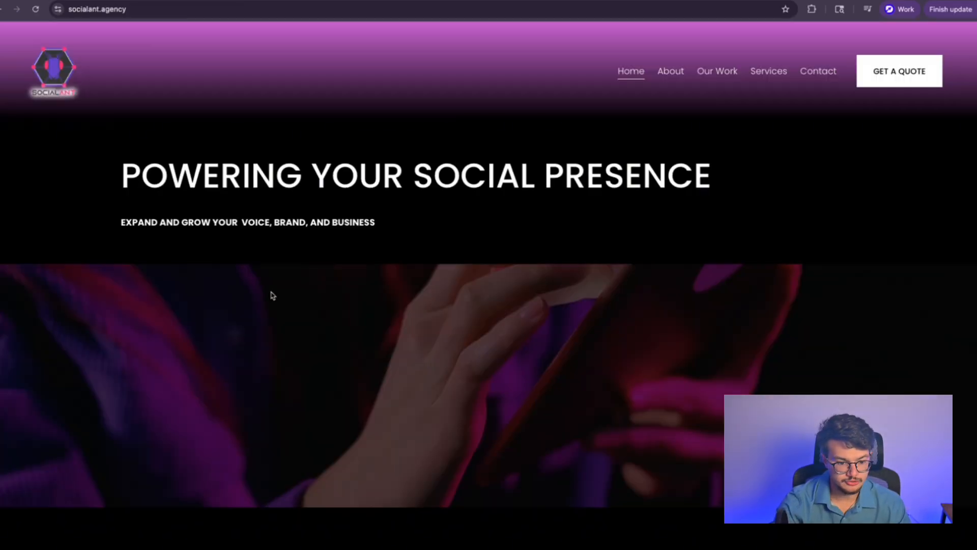
Step: Review socialant.agency's content, social media and SEO marketing services, then return to DiscoLike
scroll(271, 294, down, 4)
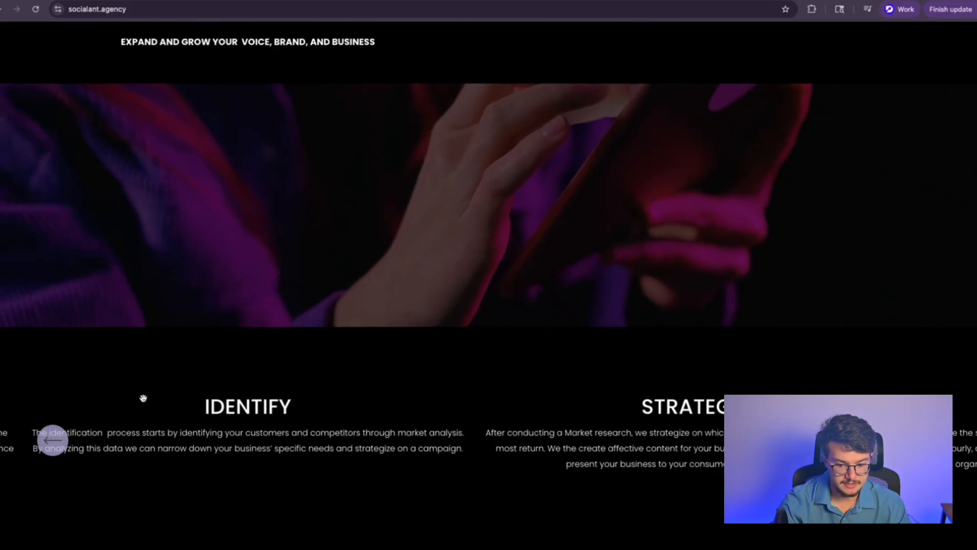
scroll(492, 411, up, 4)
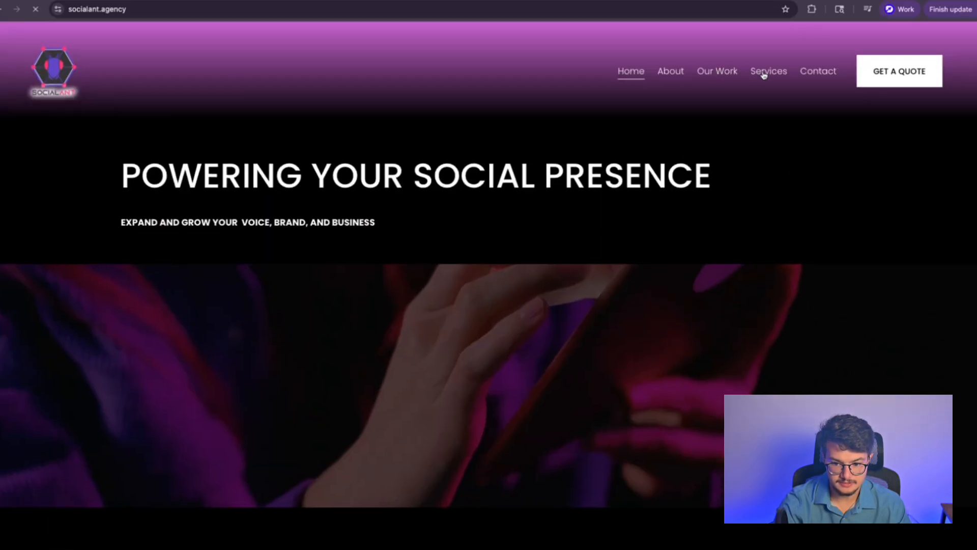
scroll(492, 243, down, 5)
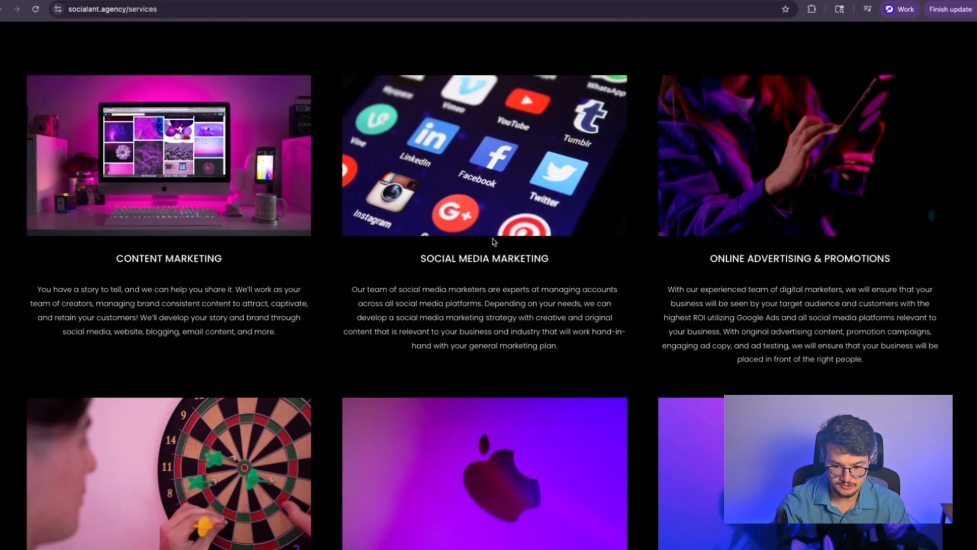
scroll(492, 243, down, 5)
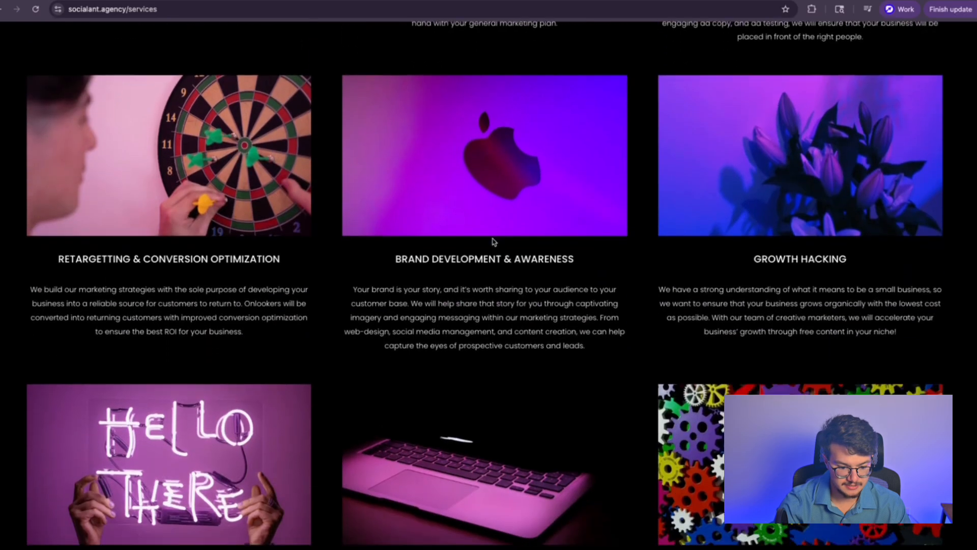
scroll(493, 242, down, 4)
scroll(493, 243, up, 8)
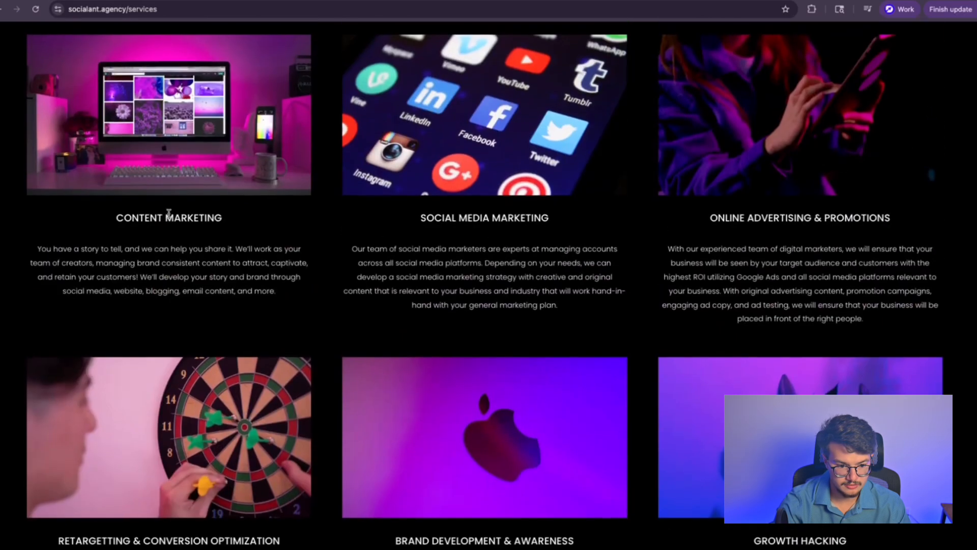
drag(115, 215, 347, 300)
click(351, 313)
scroll(298, 315, down, 10)
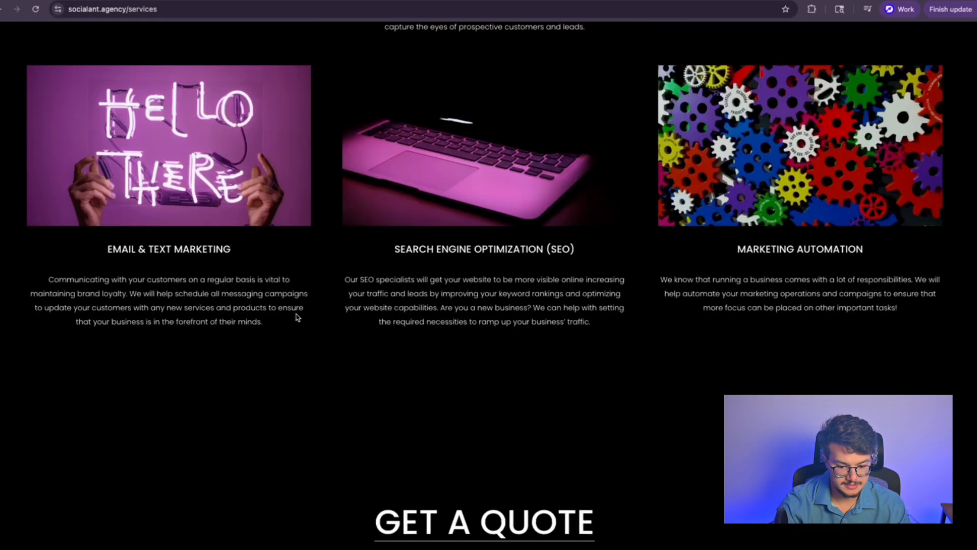
scroll(297, 316, up, 7)
click(537, 1)
scroll(308, 386, down, 1)
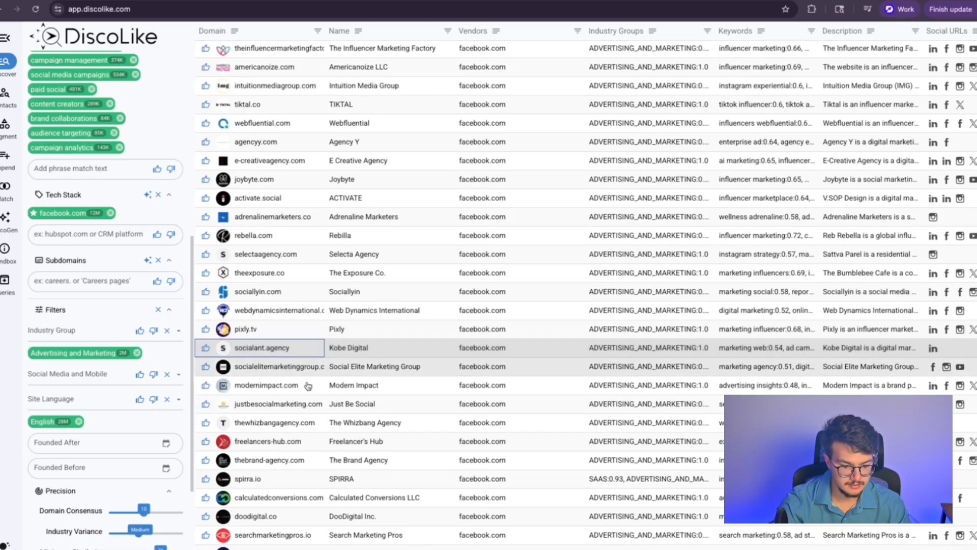
Step: Open the beyond.agency website and scroll through its services list
scroll(308, 386, down, 6)
click(254, 346)
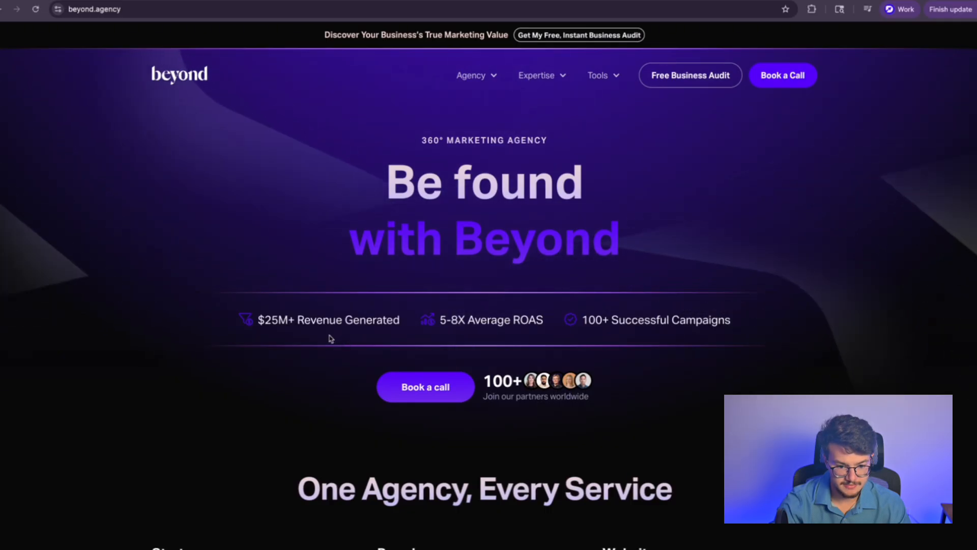
scroll(336, 338, down, 5)
scroll(330, 335, down, 12)
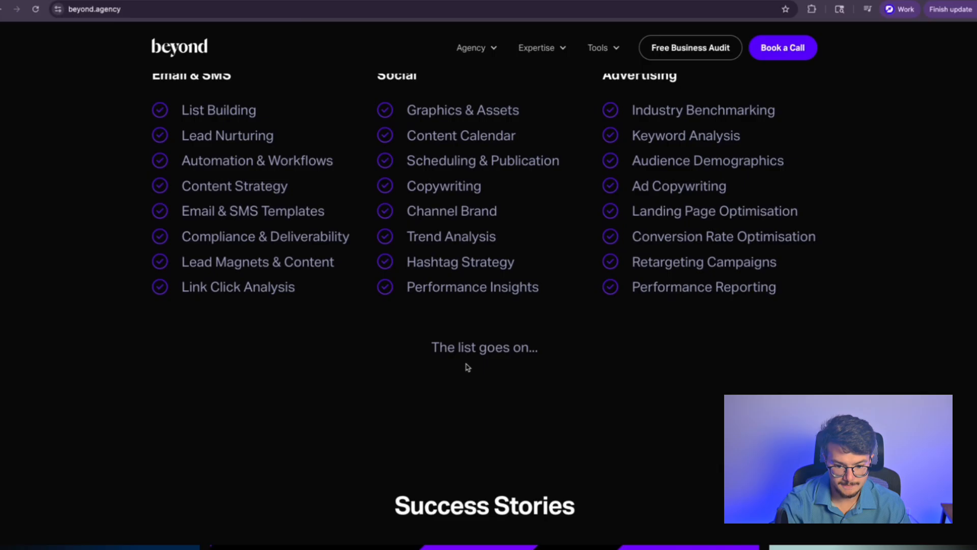
mouse_move(472, 55)
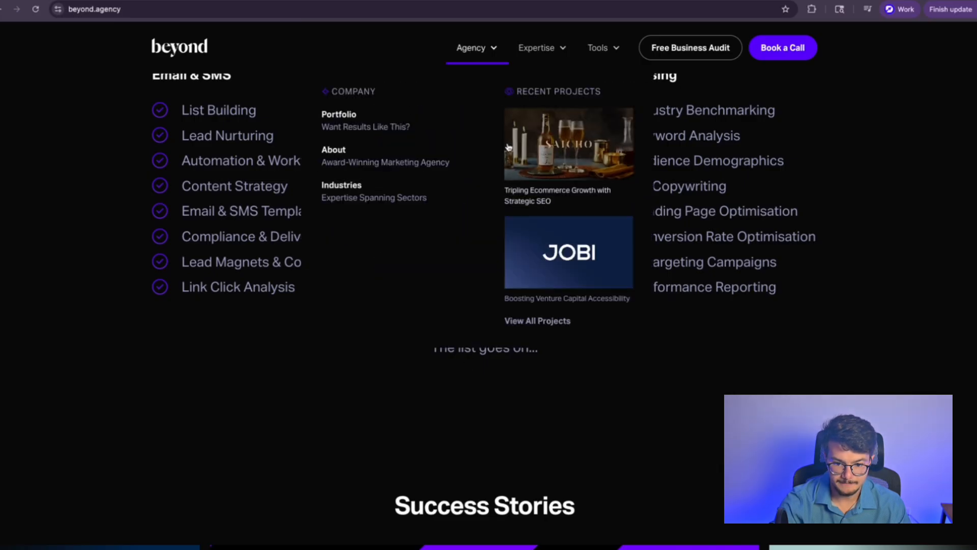
scroll(174, 222, up, 2)
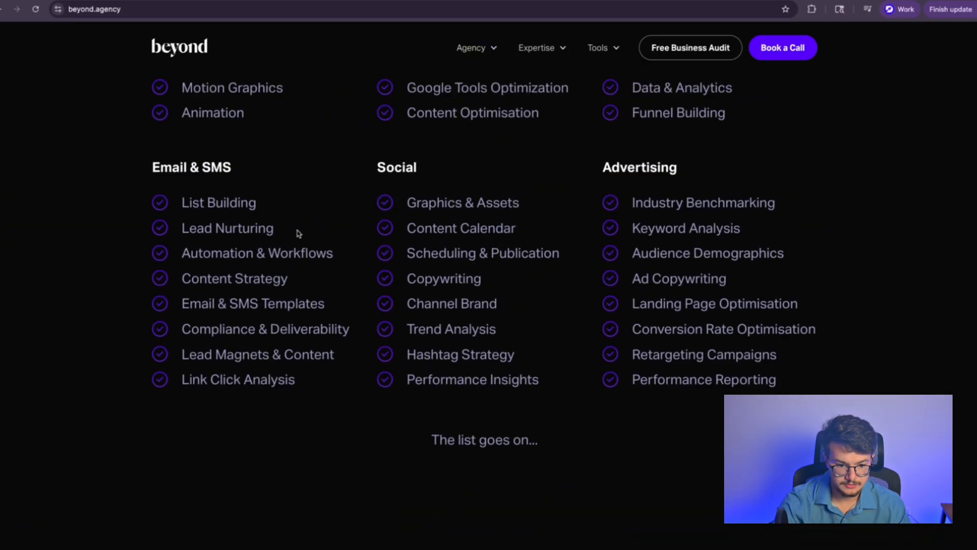
scroll(201, 231, up, 5)
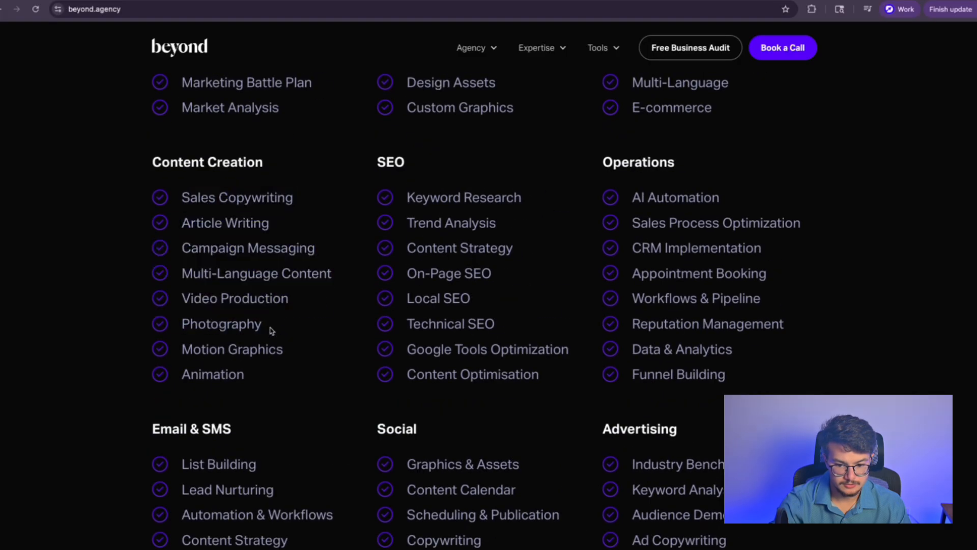
Step: Search the page for 'influencer', find zero matches, and close the tab
key(ctrl+f)
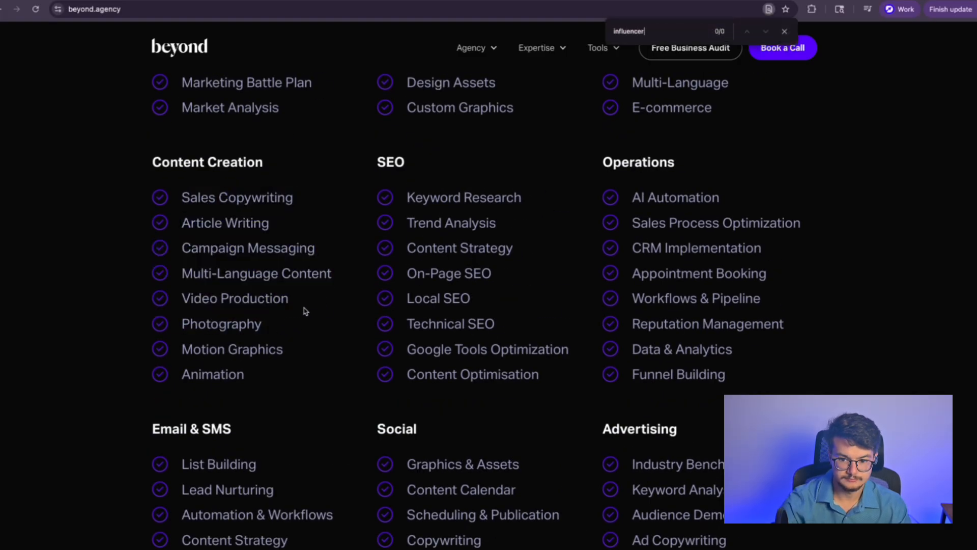
click(783, 32)
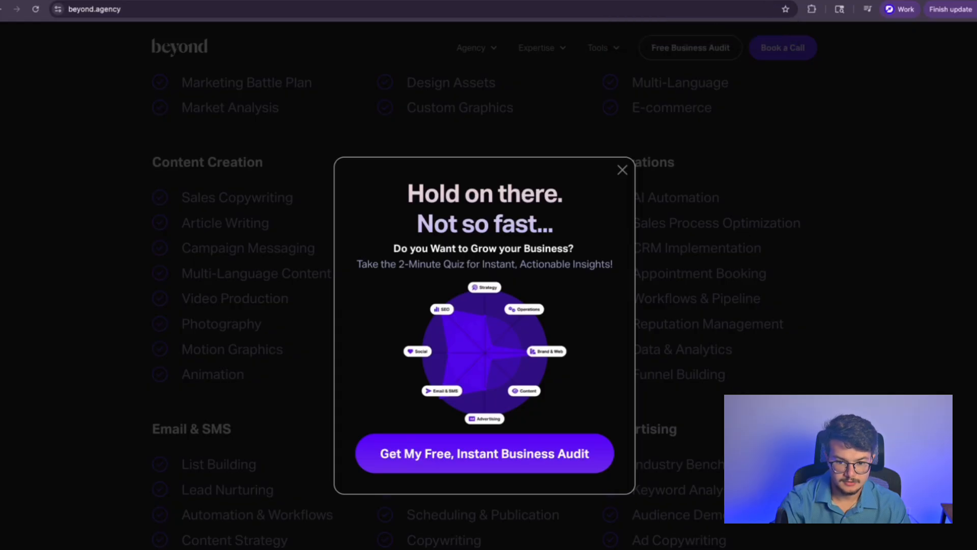
key(ctrl+w)
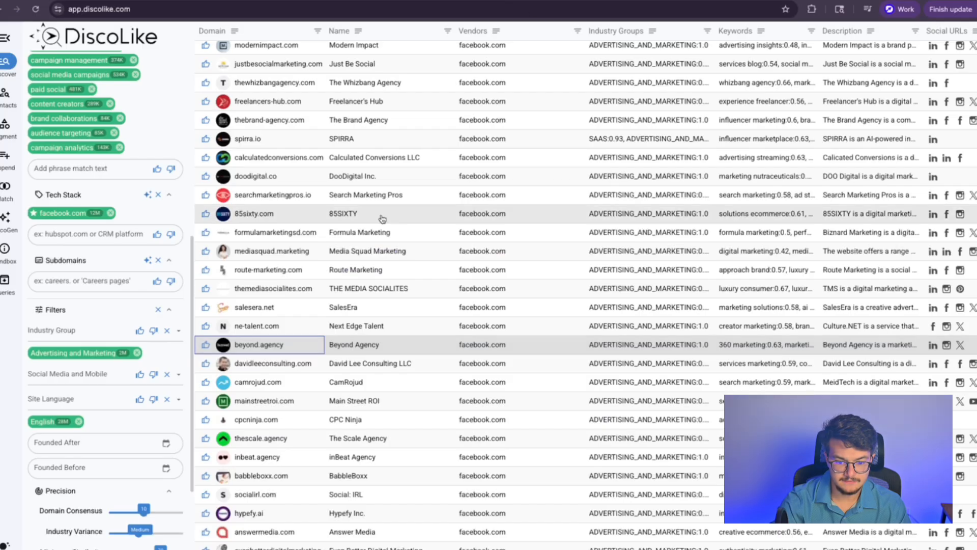
Step: Preview beyond.agency's homepage text in DiscoLike and close it
click(413, 349)
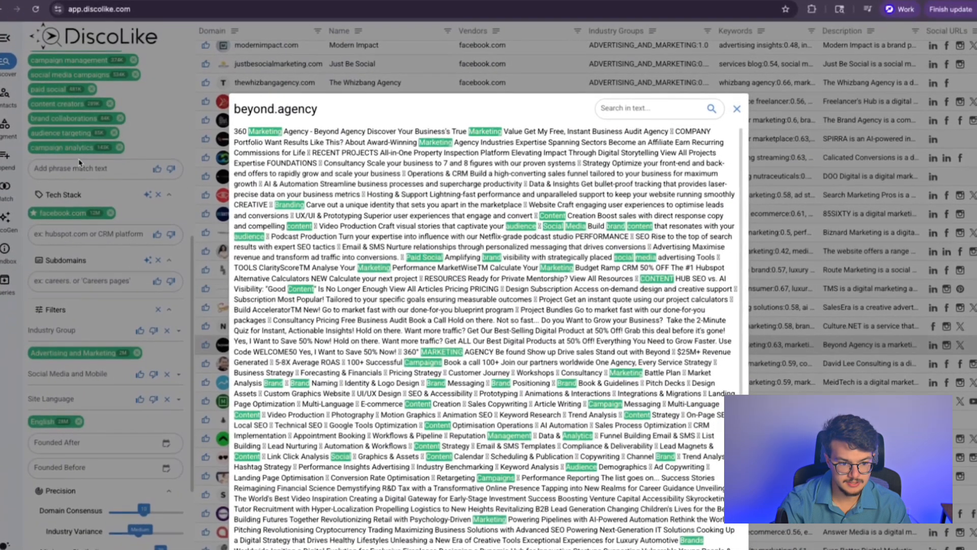
click(83, 163)
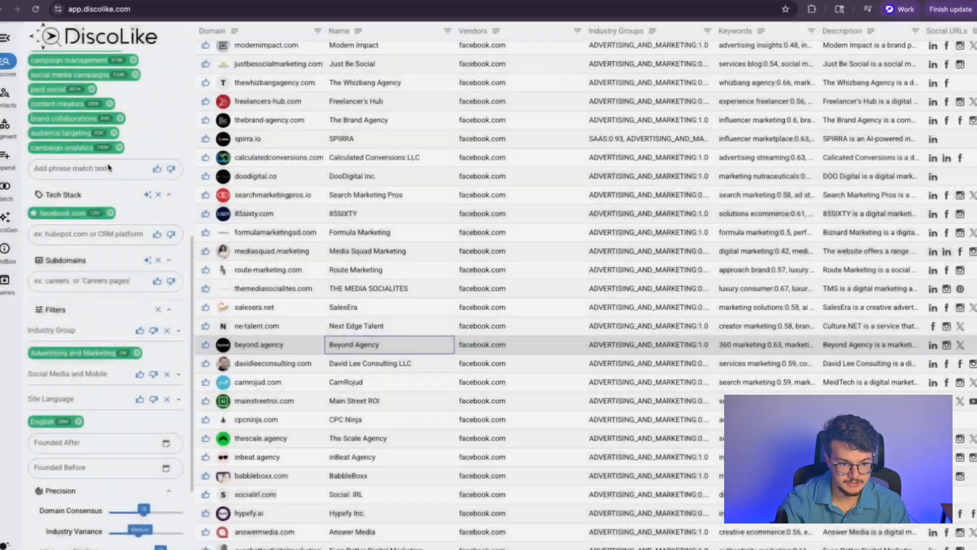
scroll(107, 170, up, 3)
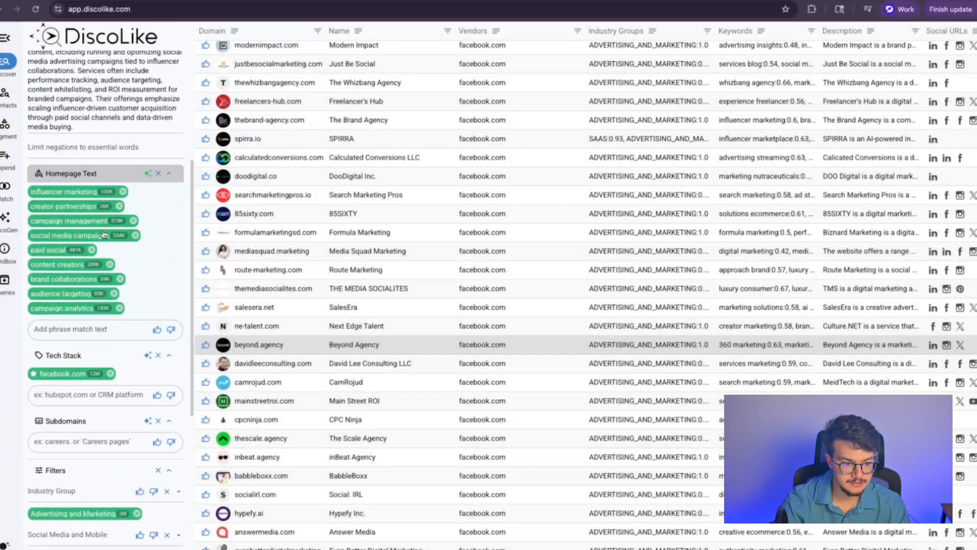
Step: Remove the campaign management, paid social, content creators, brand collaborations, audience targeting and campaign analytics keywords
click(132, 221)
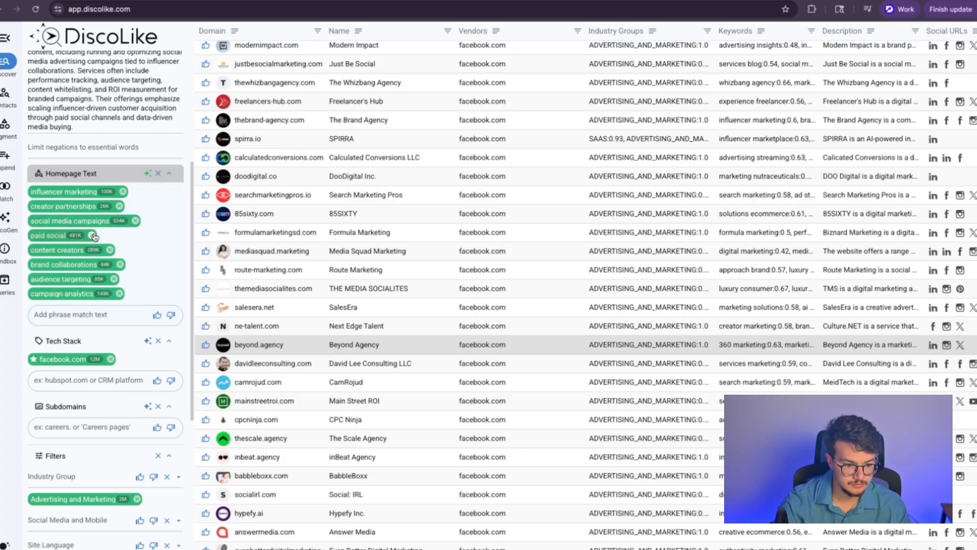
click(92, 235)
click(109, 236)
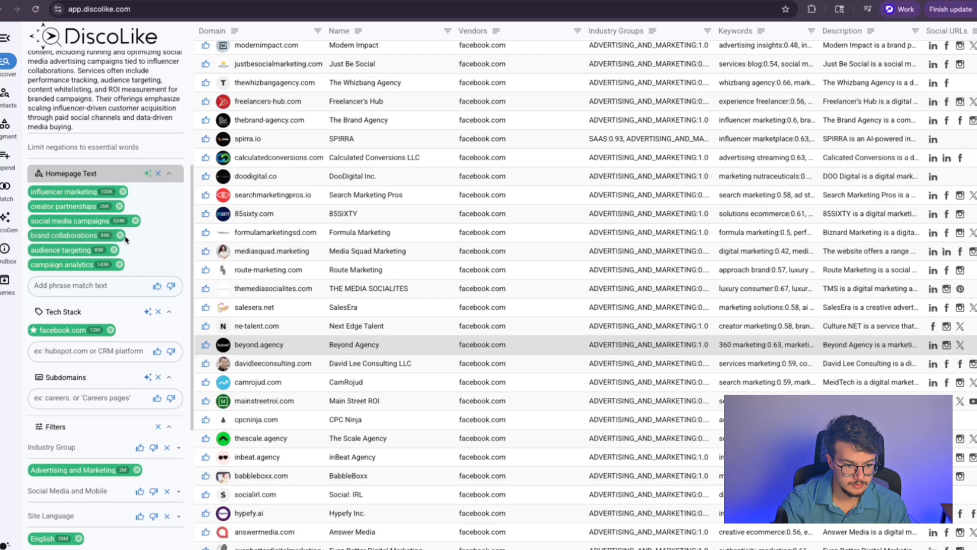
click(121, 235)
click(114, 235)
click(119, 235)
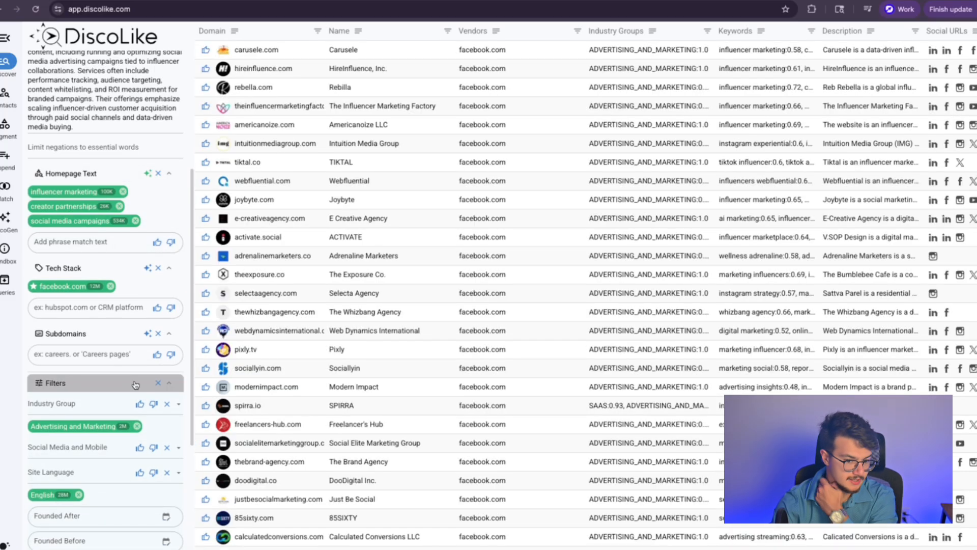
Step: Confirm mediasquad.marketing's Influencer Marketing page, then thumbs-up it as a lookalike domain
scroll(301, 361, down, 7)
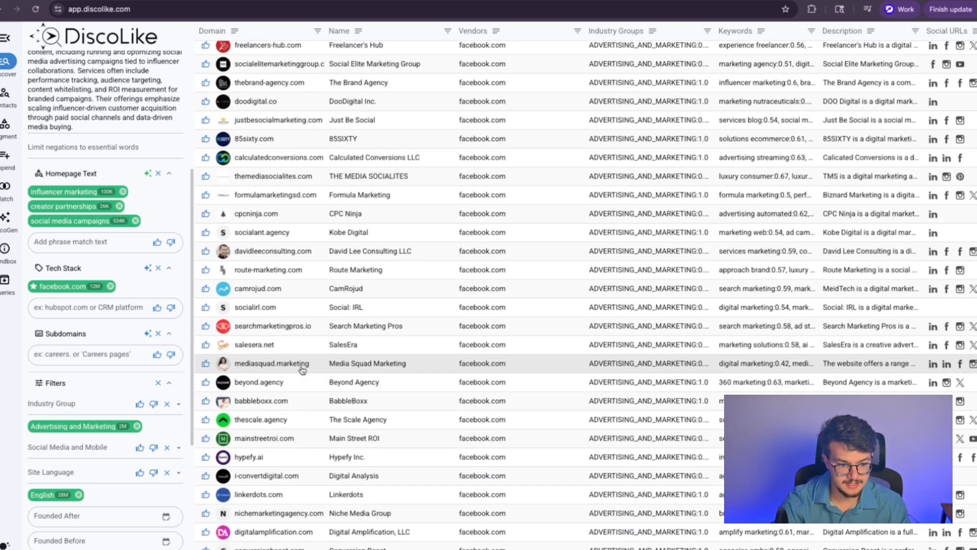
click(285, 363)
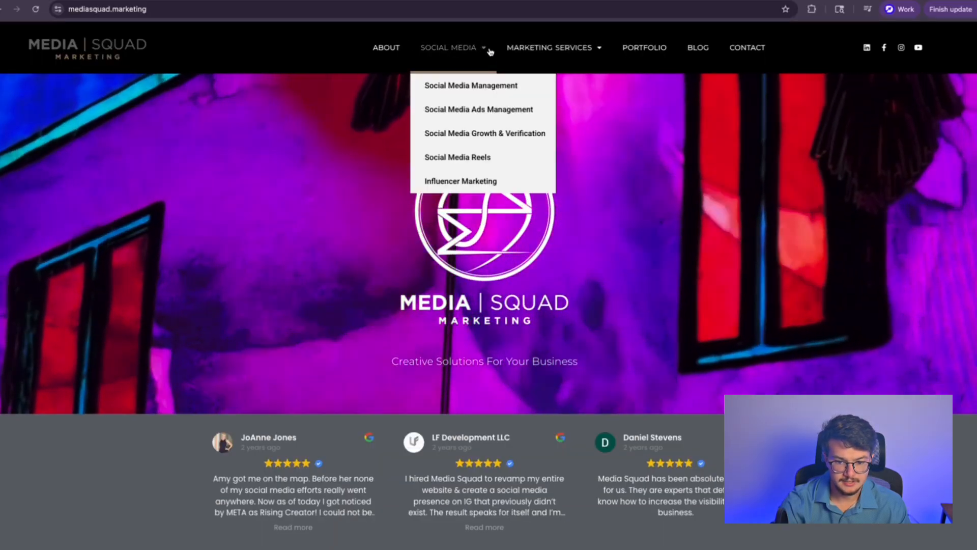
mouse_move(547, 48)
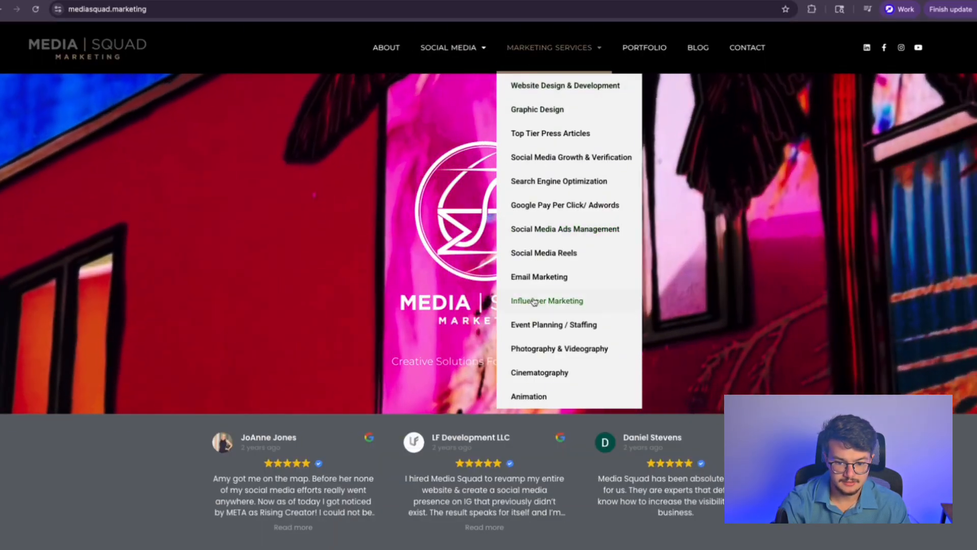
click(519, 300)
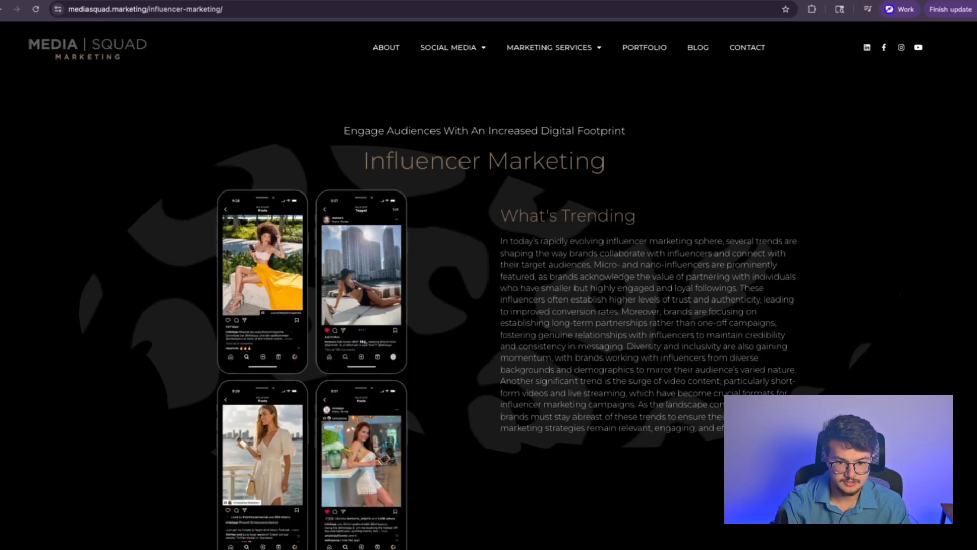
key(ctrl+w)
click(206, 364)
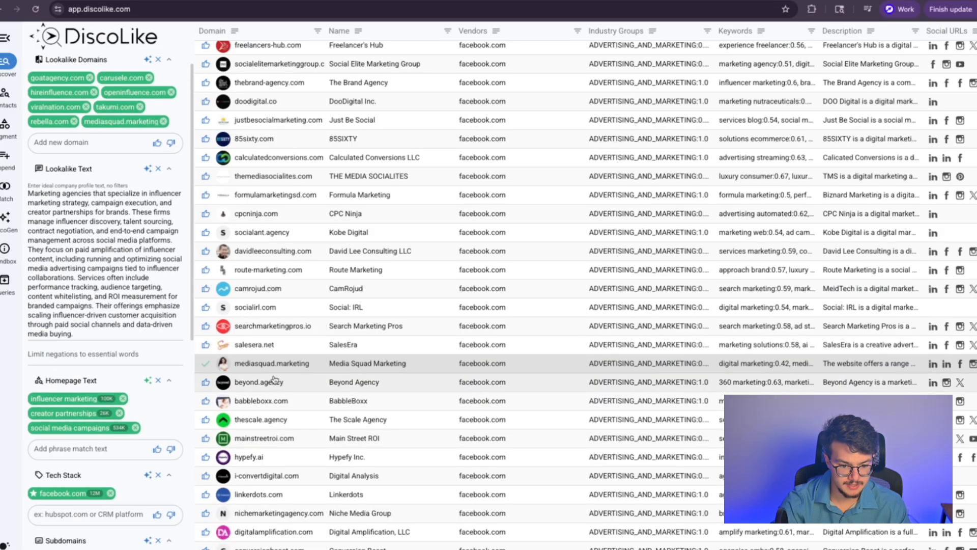
Step: Browse hypefy.ai's influencer marketing platform homepage, then open its company details in DiscoLike
click(254, 457)
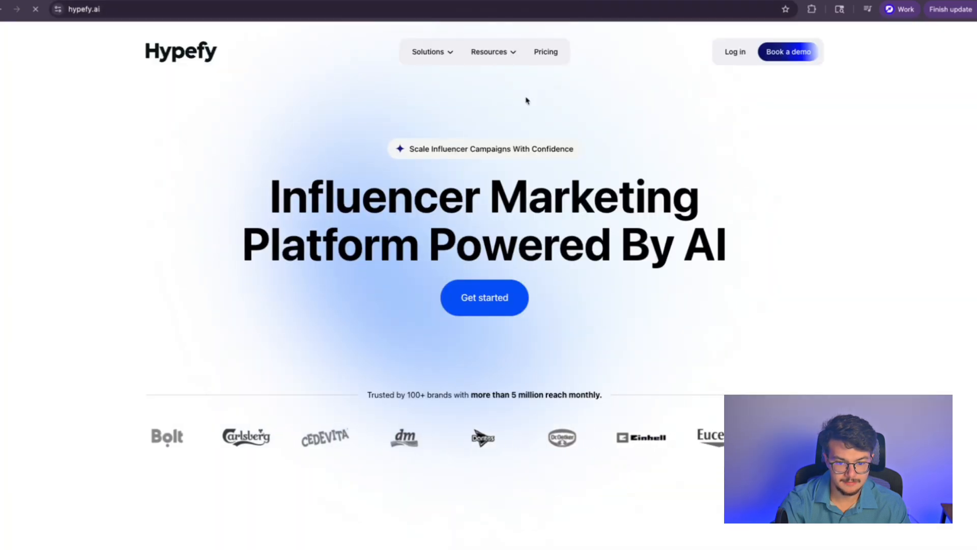
mouse_move(467, 54)
scroll(238, 157, down, 10)
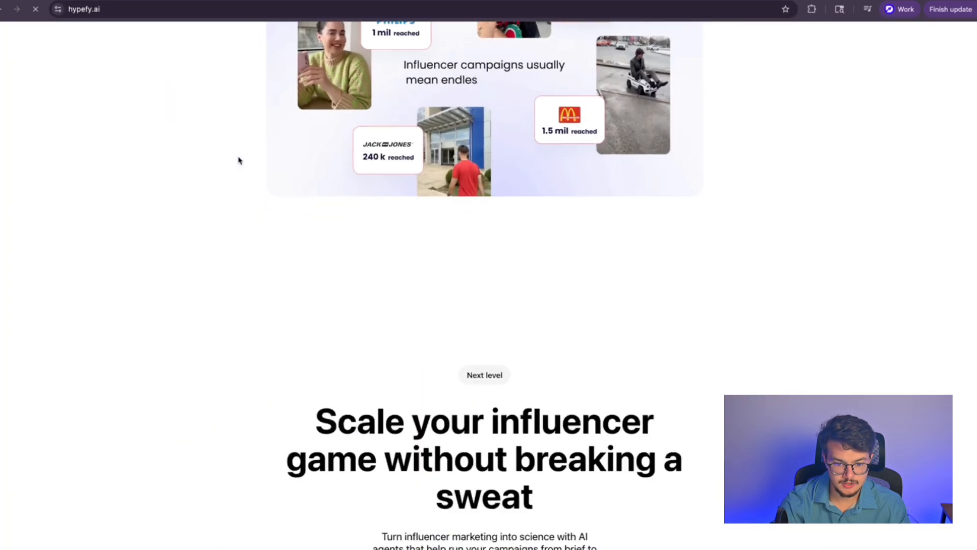
scroll(243, 157, down, 9)
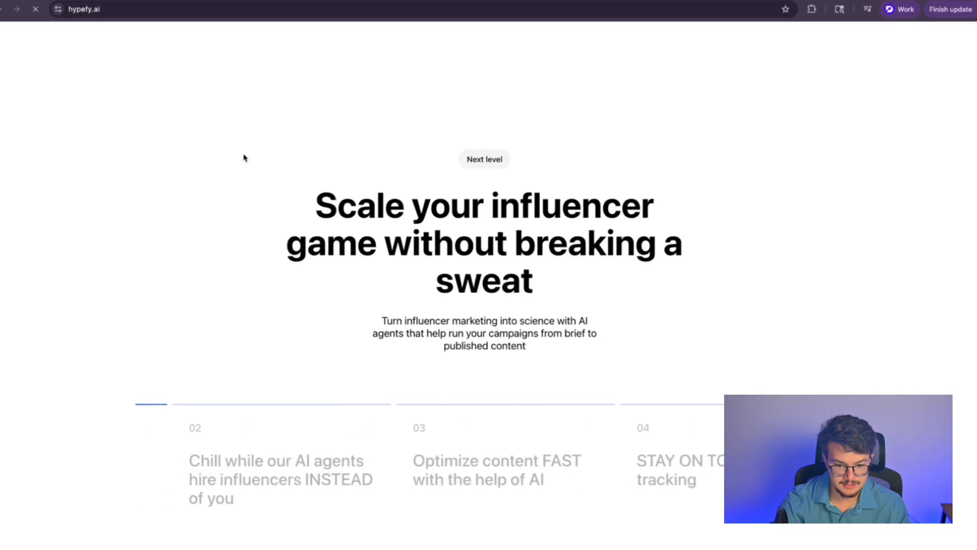
scroll(243, 159, down, 10)
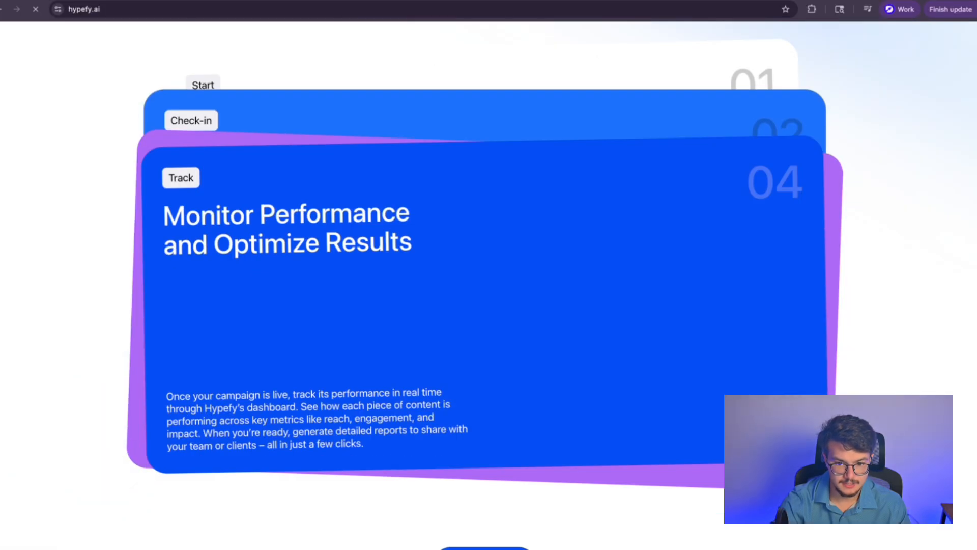
key(super+w)
click(654, 457)
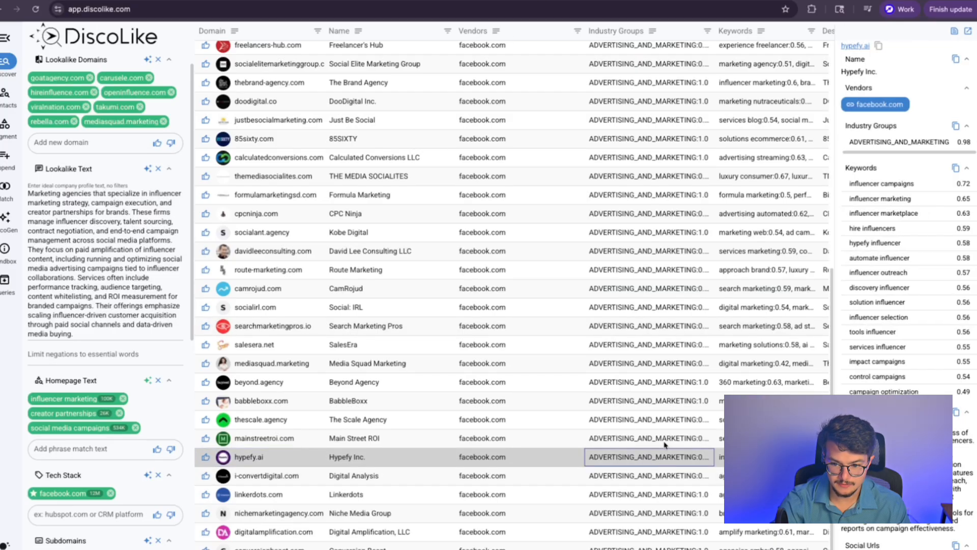
Step: Read hypefy.ai's keywords, description and scores, then show its highlighted homepage text
click(920, 151)
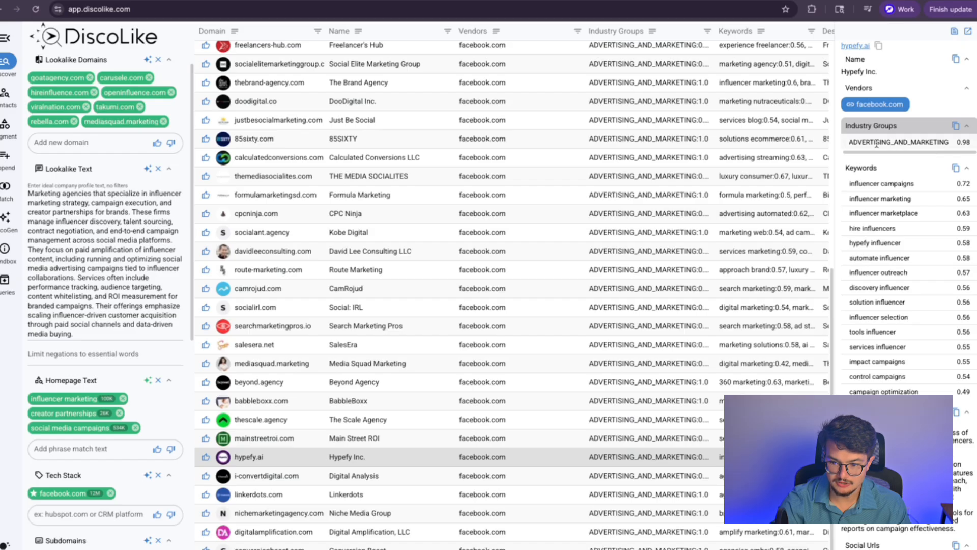
scroll(916, 153, down, 1)
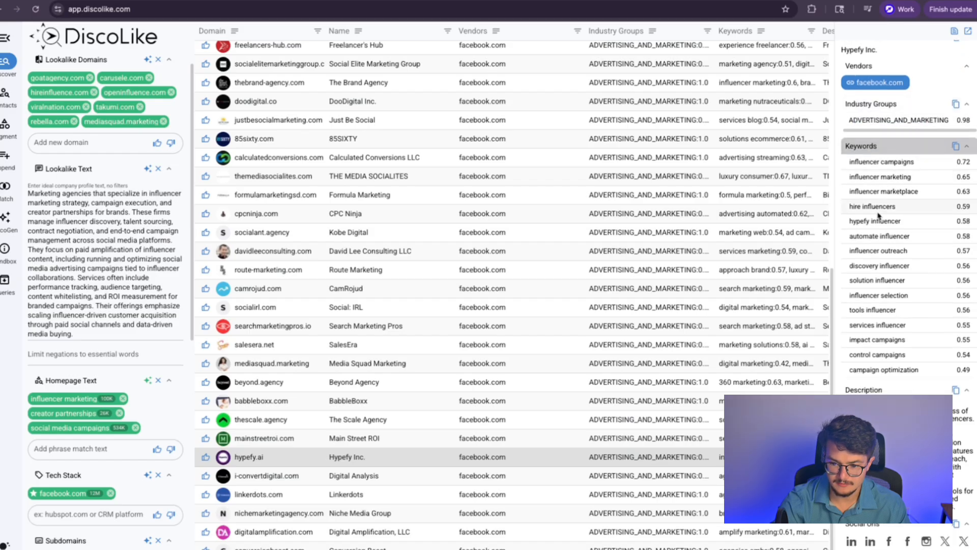
scroll(860, 325, down, 1)
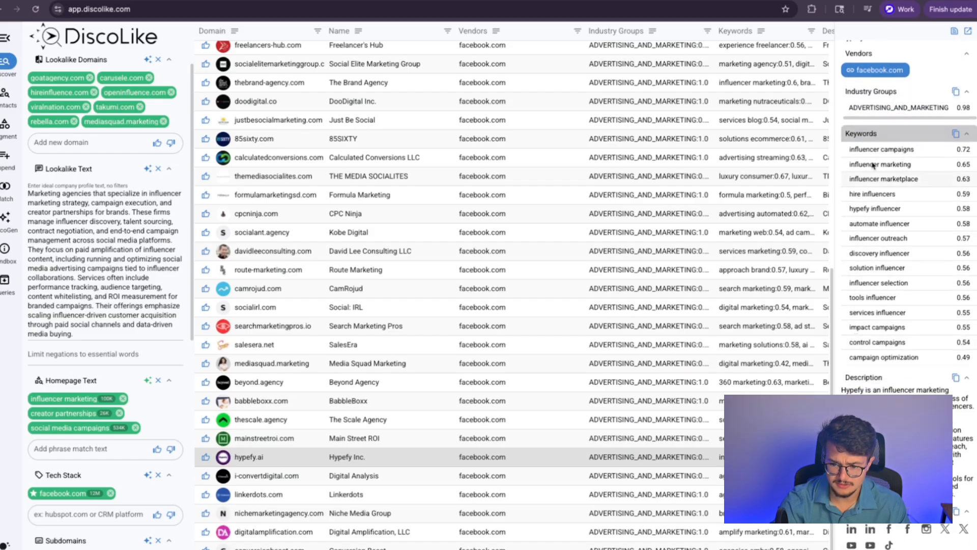
scroll(869, 254, up, 2)
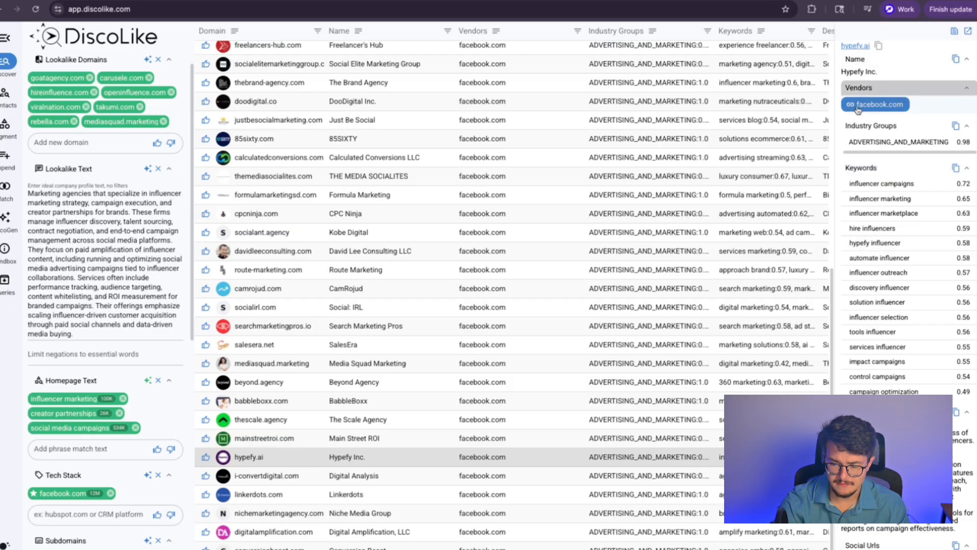
scroll(865, 260, down, 5)
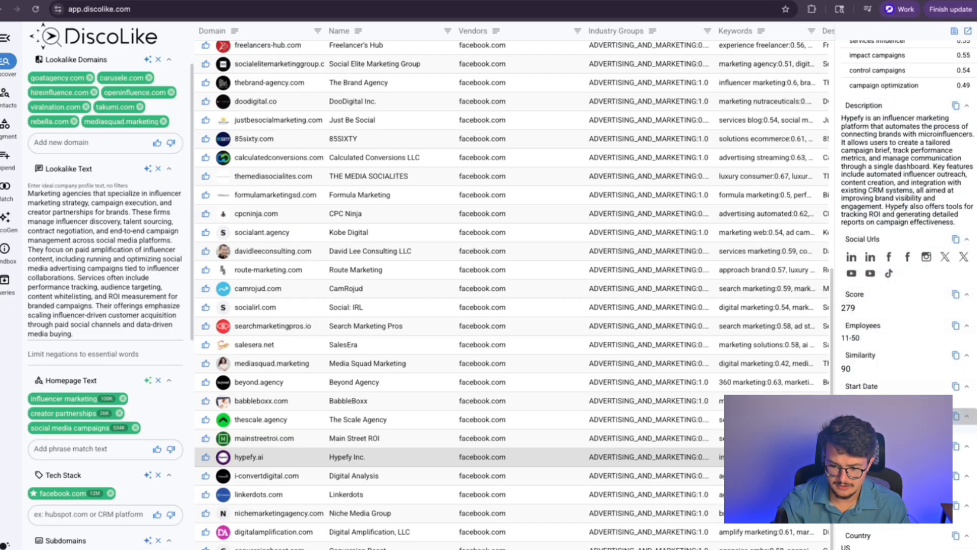
scroll(849, 276, up, 3)
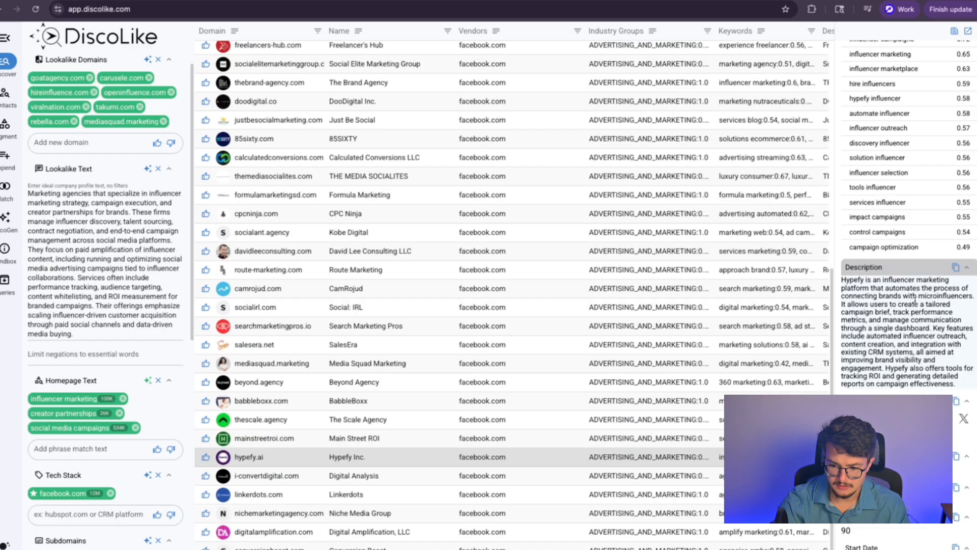
scroll(875, 338, up, 3)
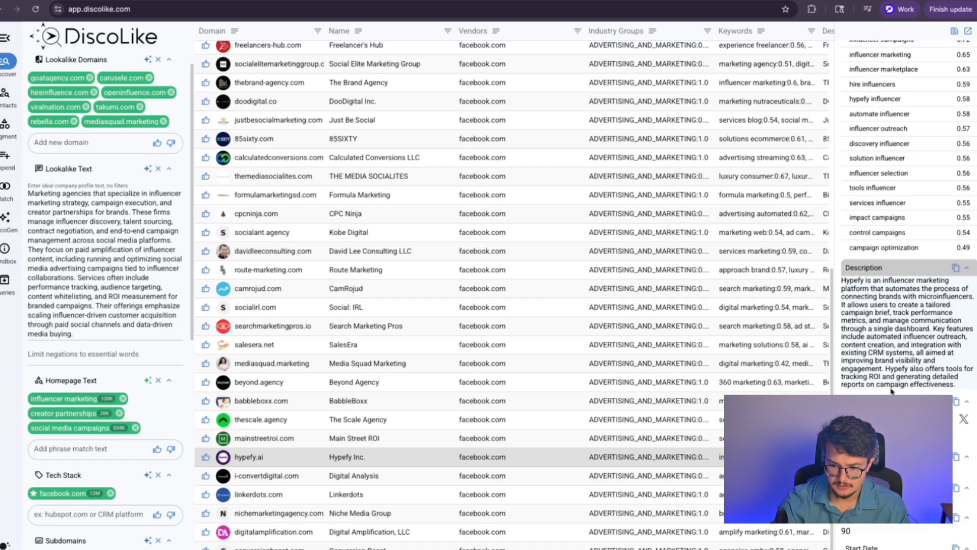
click(353, 458)
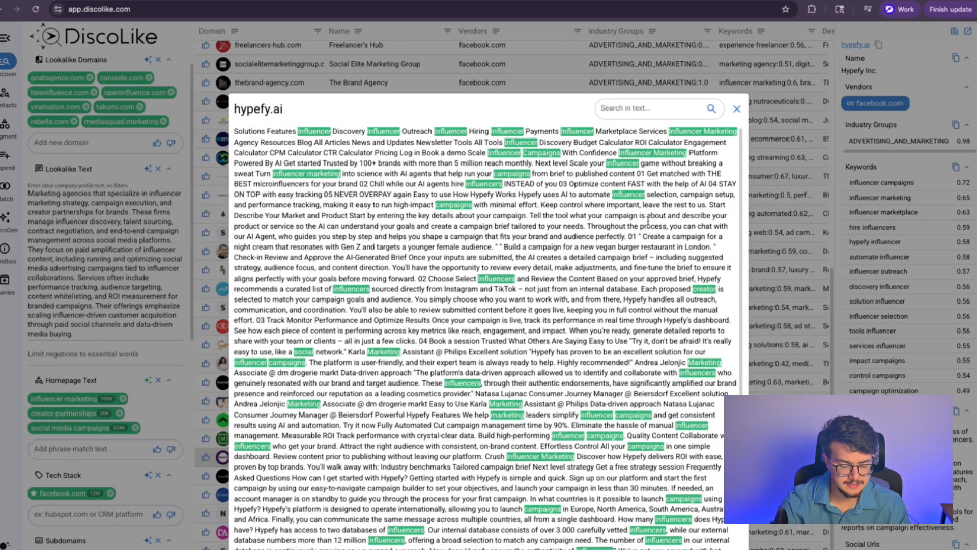
Step: Paste hypefy.ai into Add new domain and thumbs-down it as an excluded lookalike domain
scroll(589, 305, down, 3)
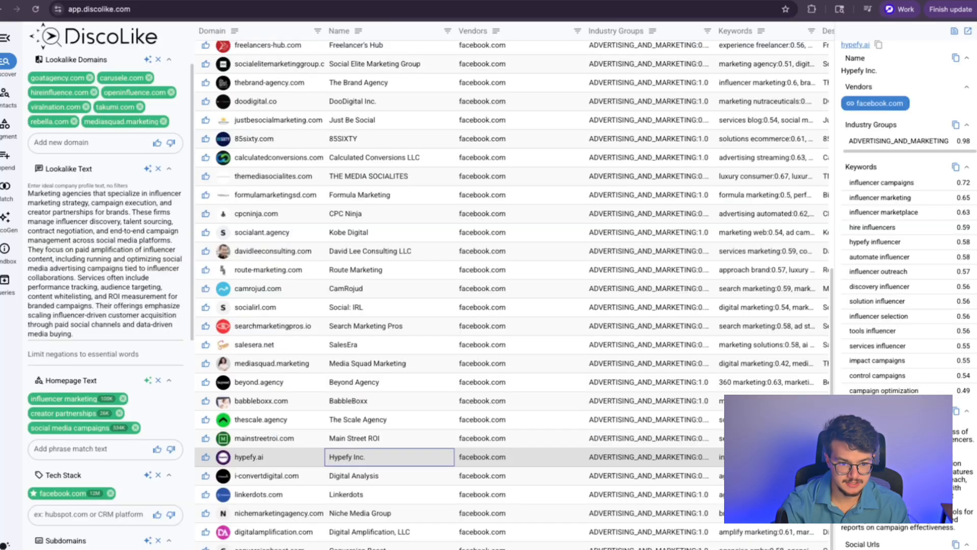
scroll(97, 270, up, 1)
click(83, 167)
text(https://hypefy.ai/)
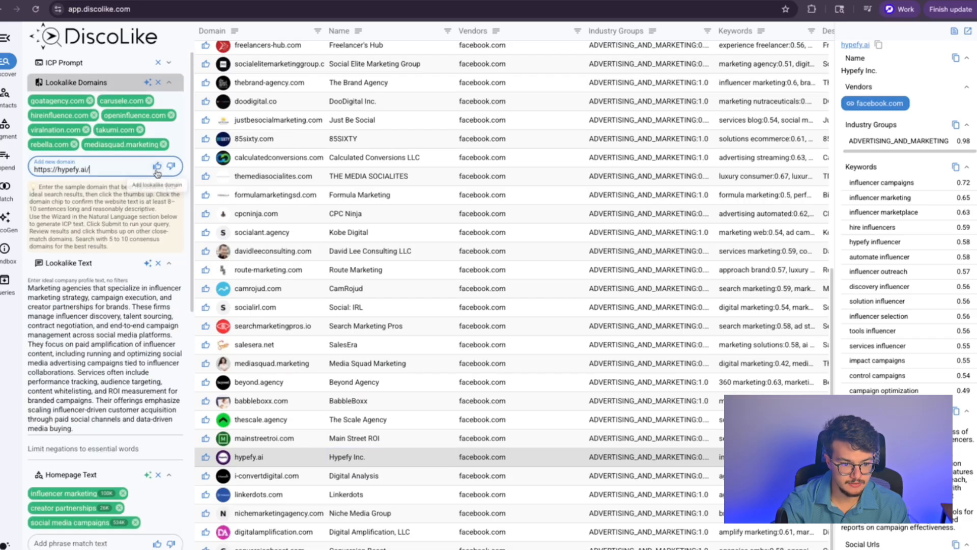
click(172, 167)
scroll(135, 168, down, 8)
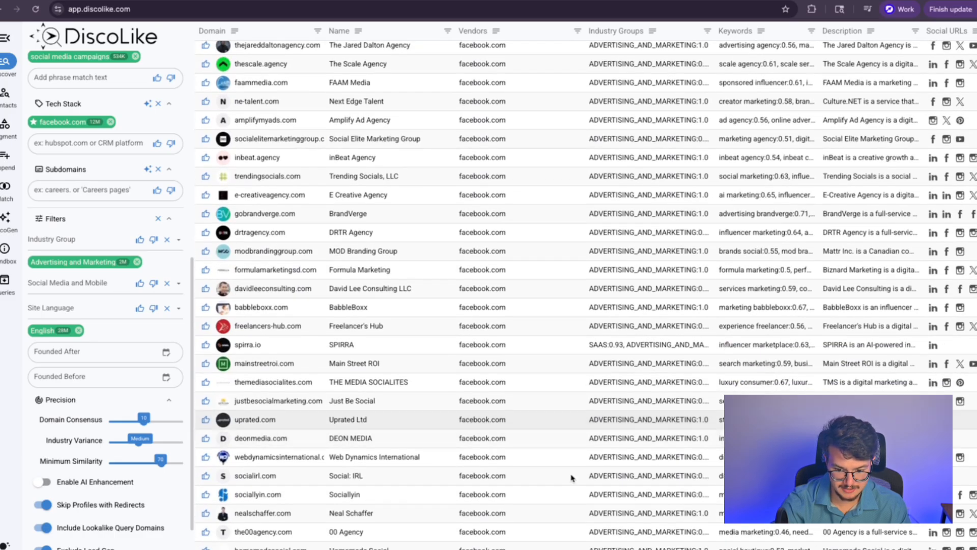
Step: Visit webdynamicsinternational.com, then return to the refreshed agency results led by mediasquad.marketing
click(247, 461)
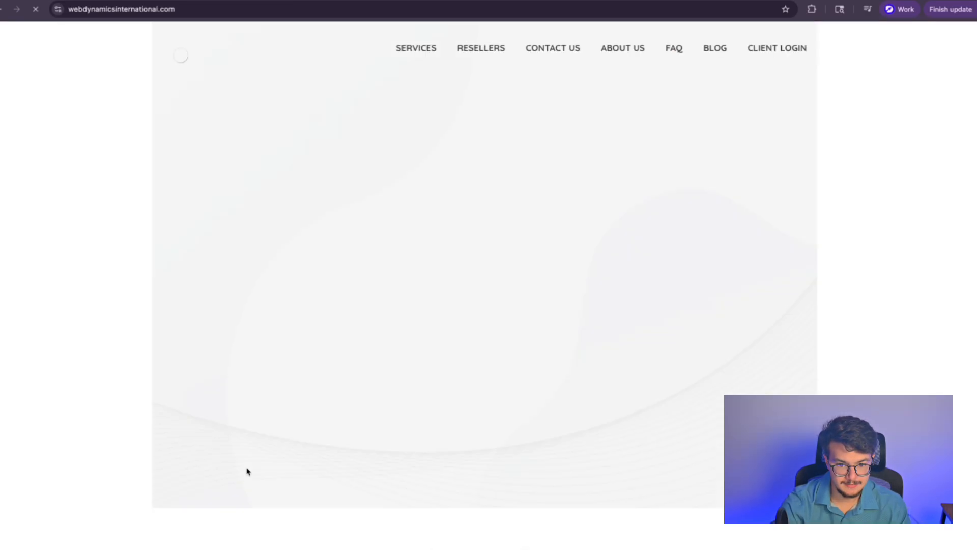
mouse_move(418, 55)
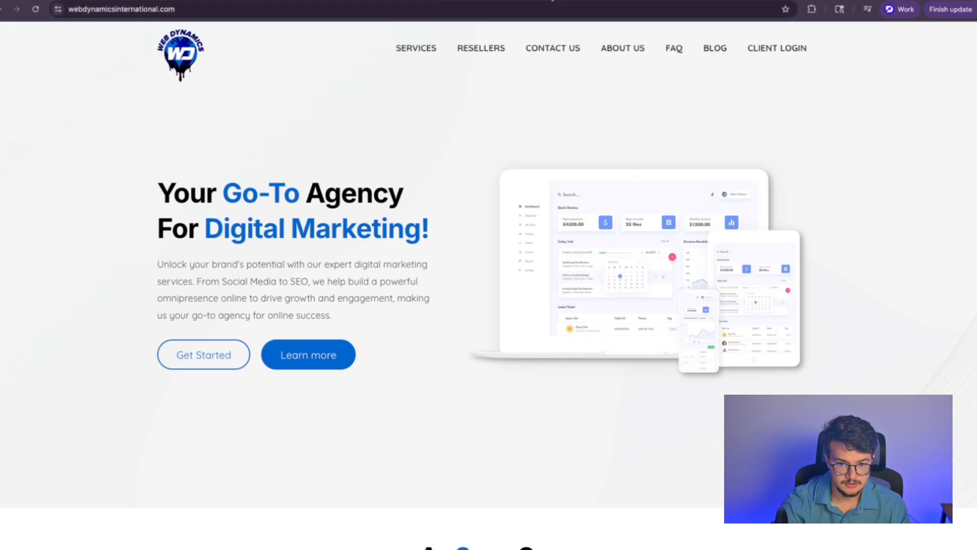
click(543, 1)
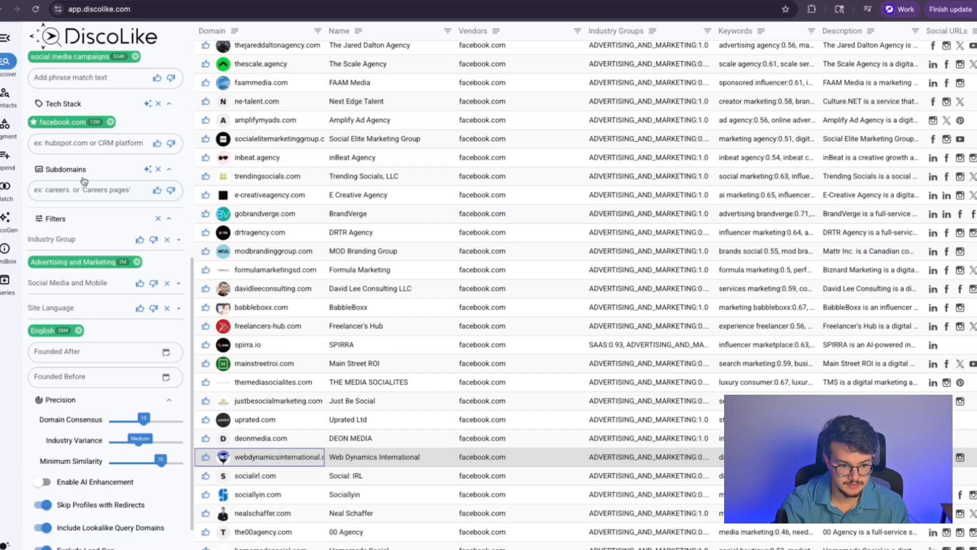
scroll(96, 279, down, 3)
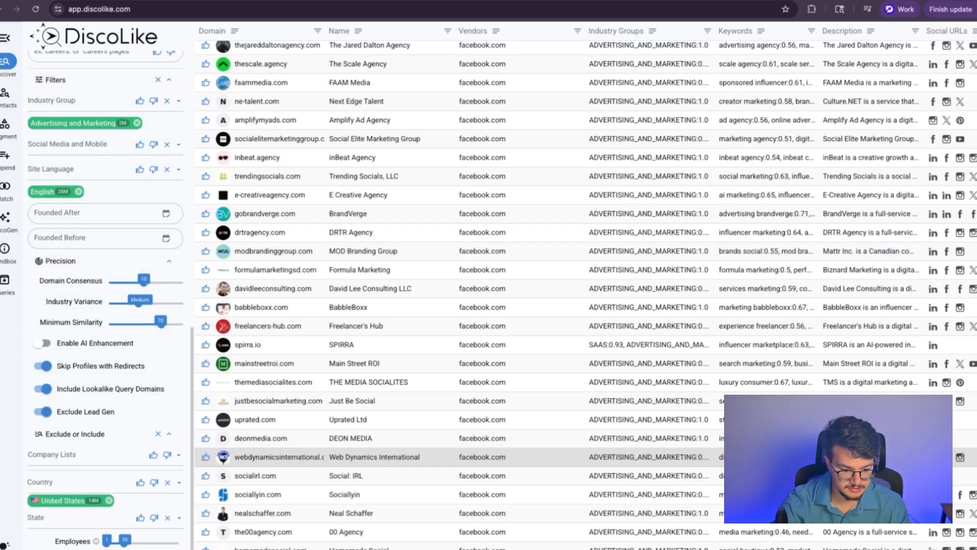
scroll(105, 279, up, 6)
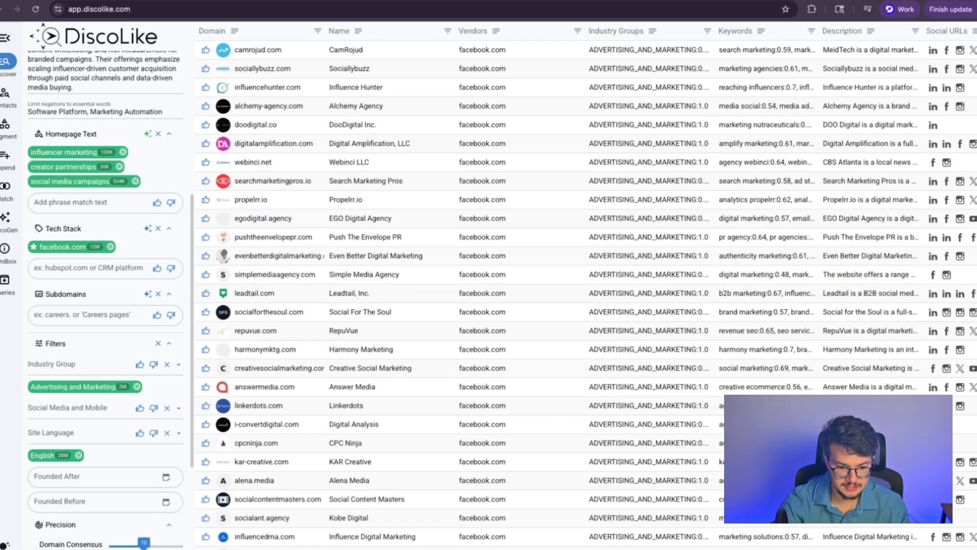
scroll(585, 295, down, 7)
scroll(585, 295, up, 7)
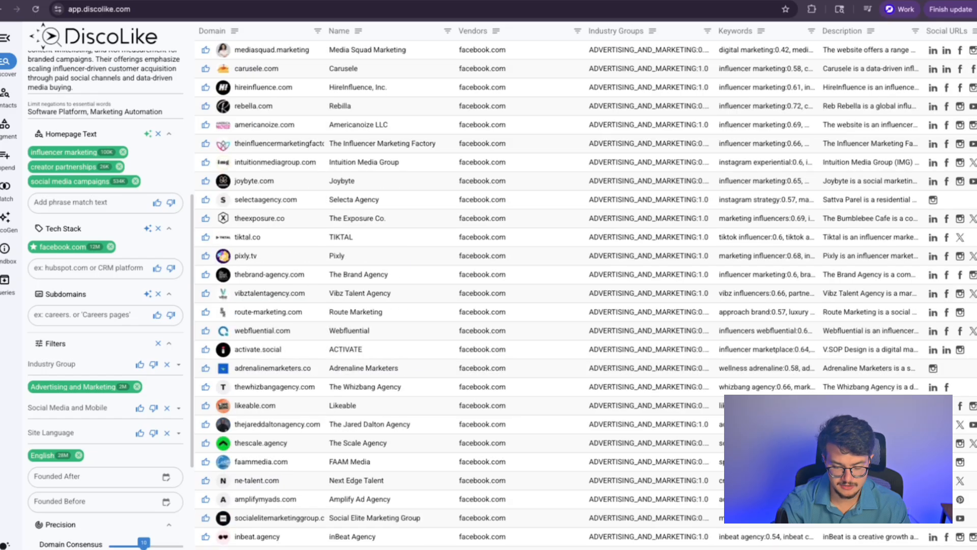
scroll(99, 532, up, 6)
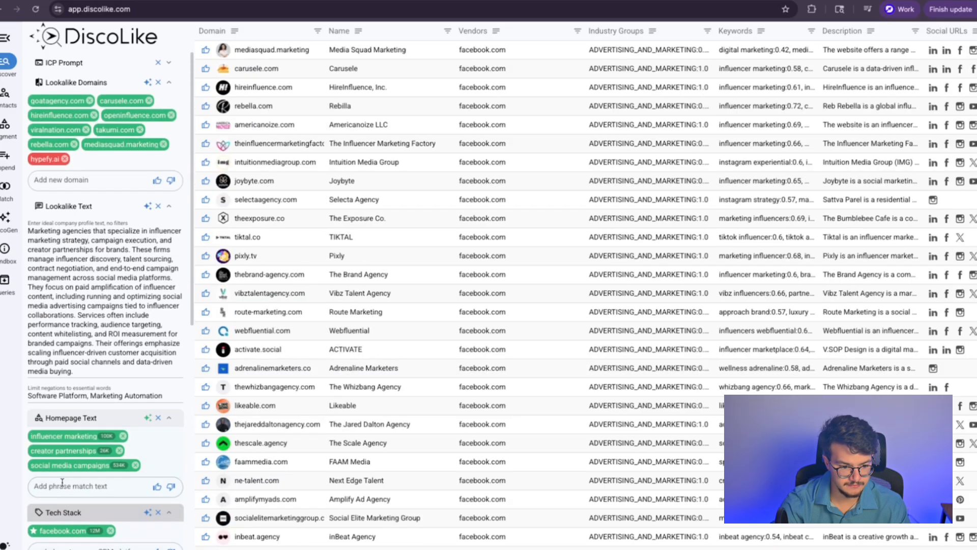
Step: Save the agency search as the company list 'Influencer marketing and creator partnership agencies in United States for youtube'
click(5, 95)
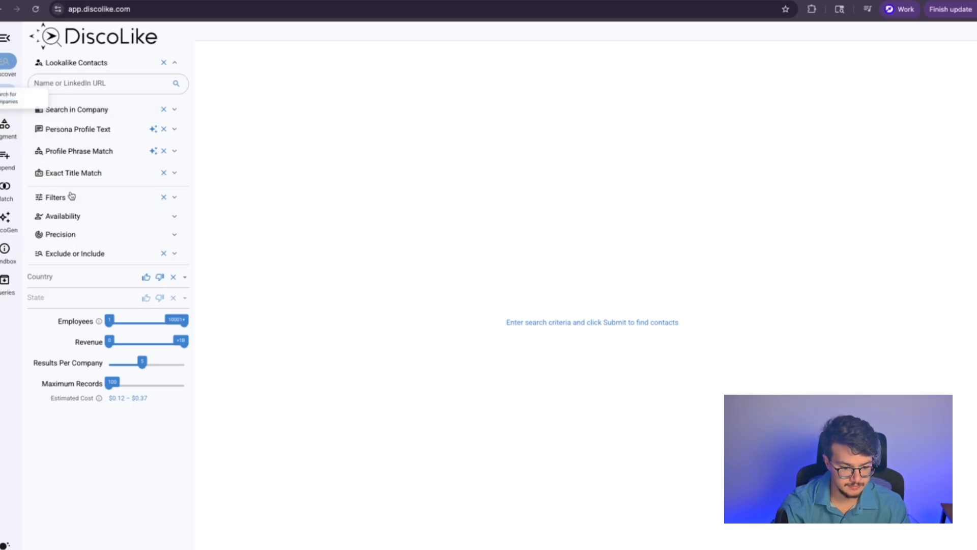
click(6, 63)
click(540, 548)
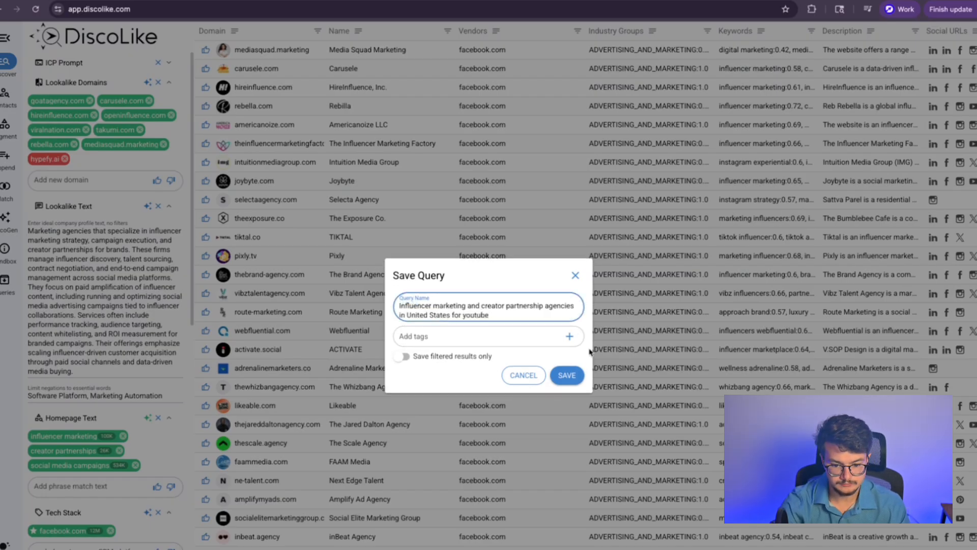
click(567, 375)
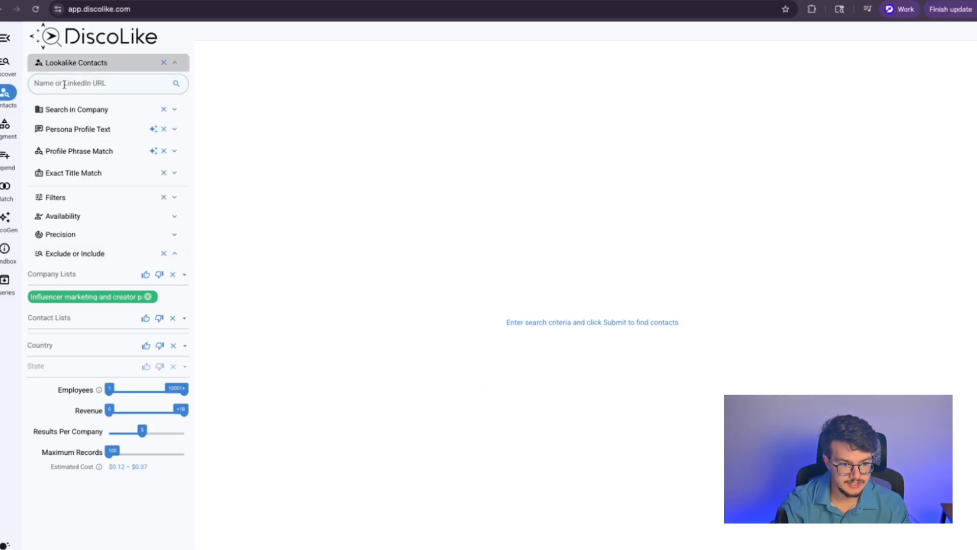
Step: Browse the Contacts sidebar sections: search-in-company, persona profile text, profile phrase match and exact title match
click(108, 87)
click(213, 90)
click(62, 112)
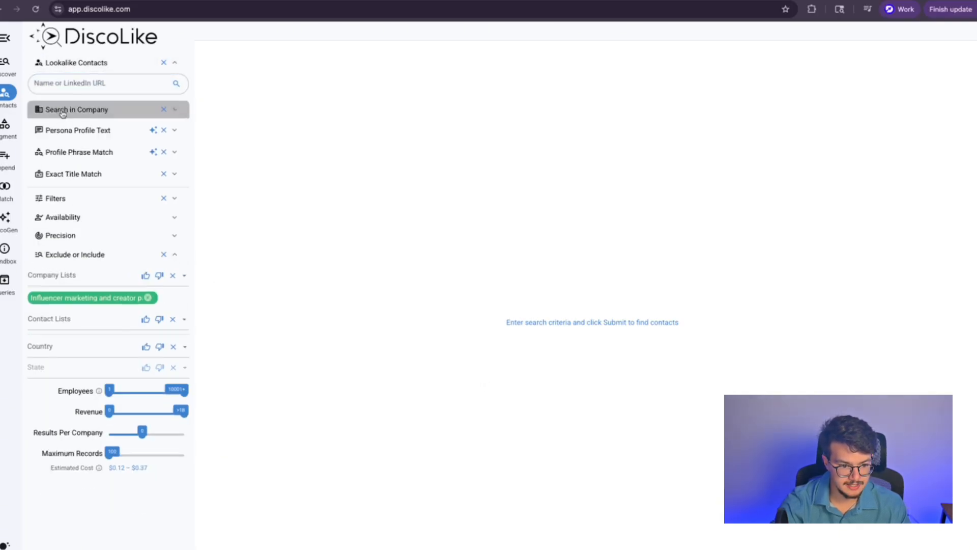
click(85, 111)
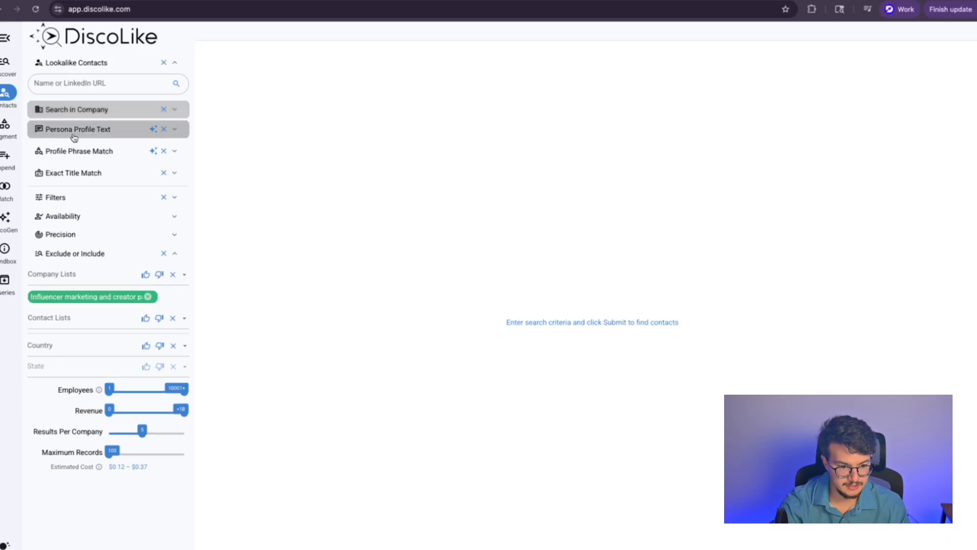
click(70, 138)
click(81, 134)
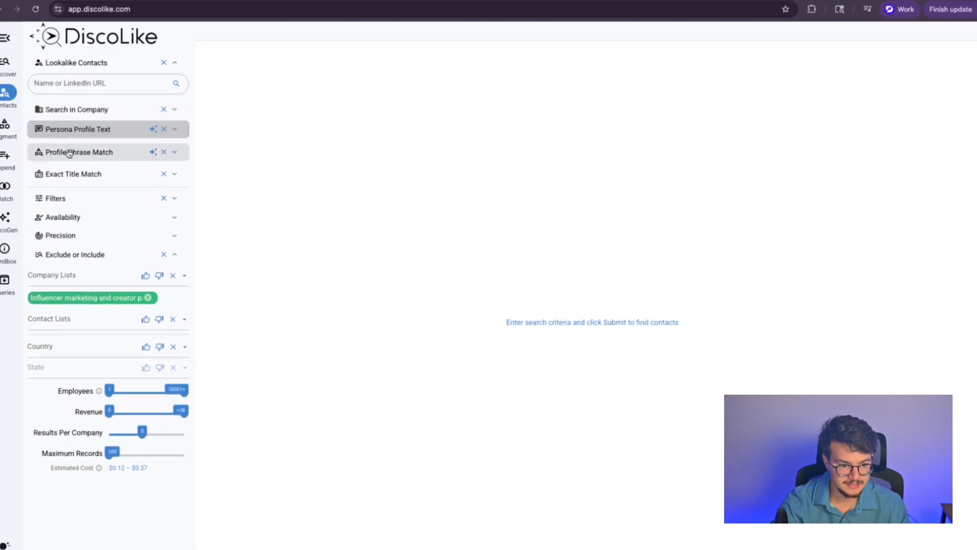
click(69, 152)
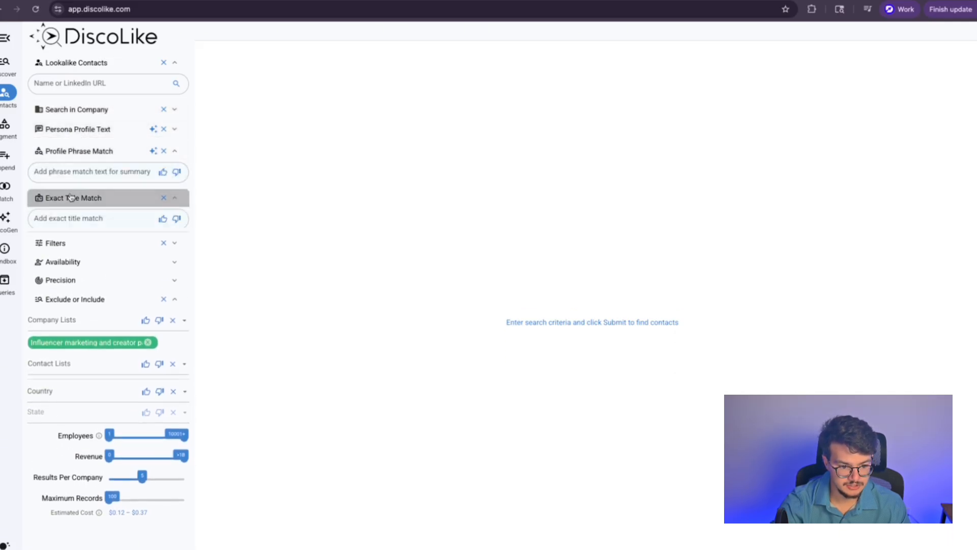
click(72, 197)
Step: Review the contact filter lists for industry group, seniority and department without choosing any
click(73, 249)
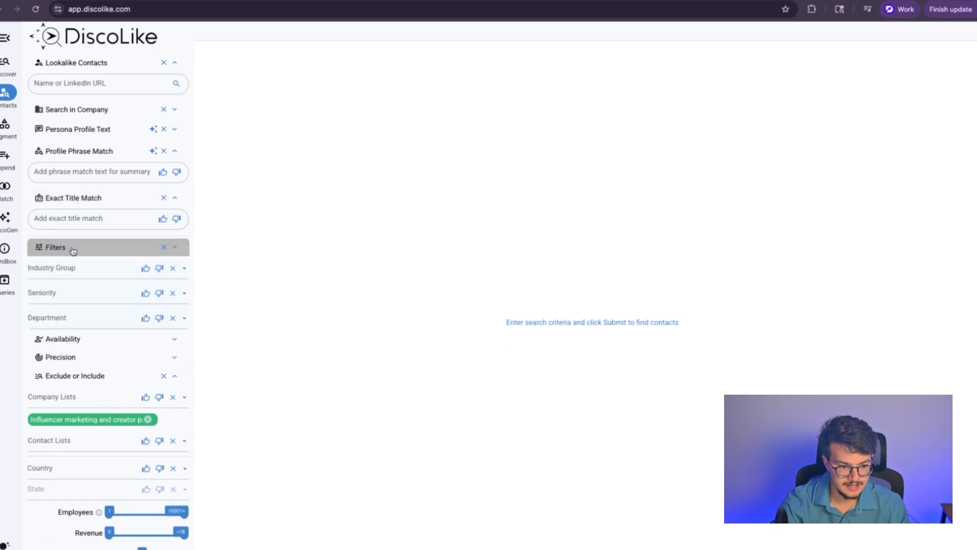
click(54, 266)
scroll(76, 353, down, 4)
click(214, 331)
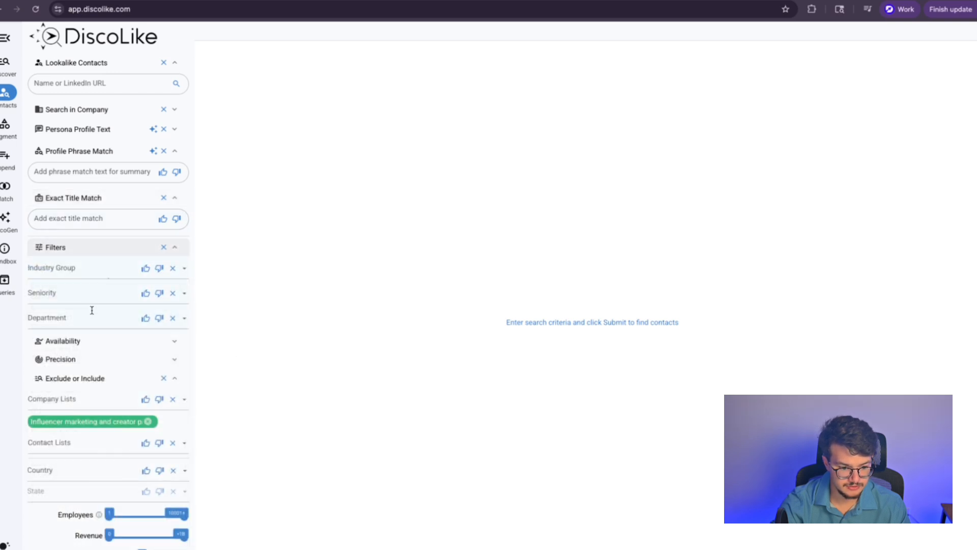
click(73, 292)
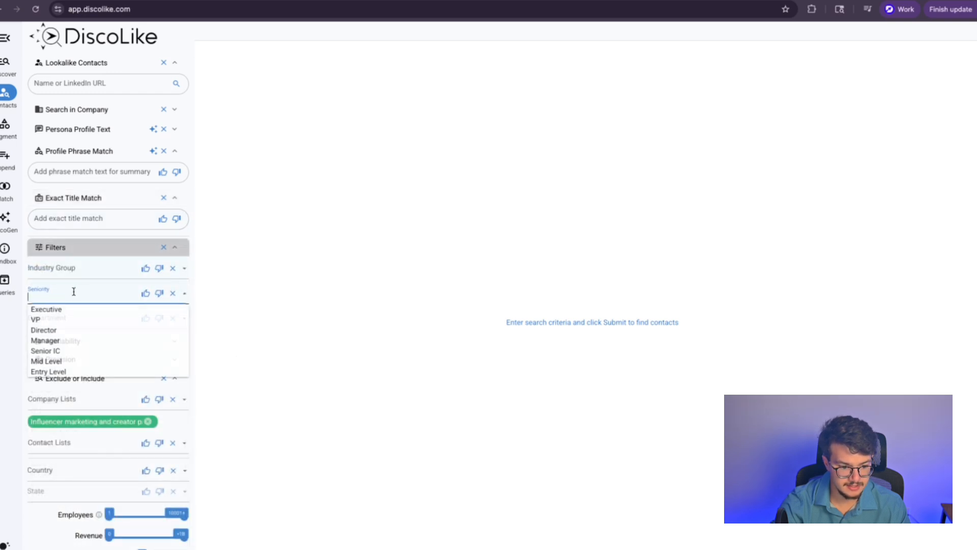
click(207, 334)
click(83, 316)
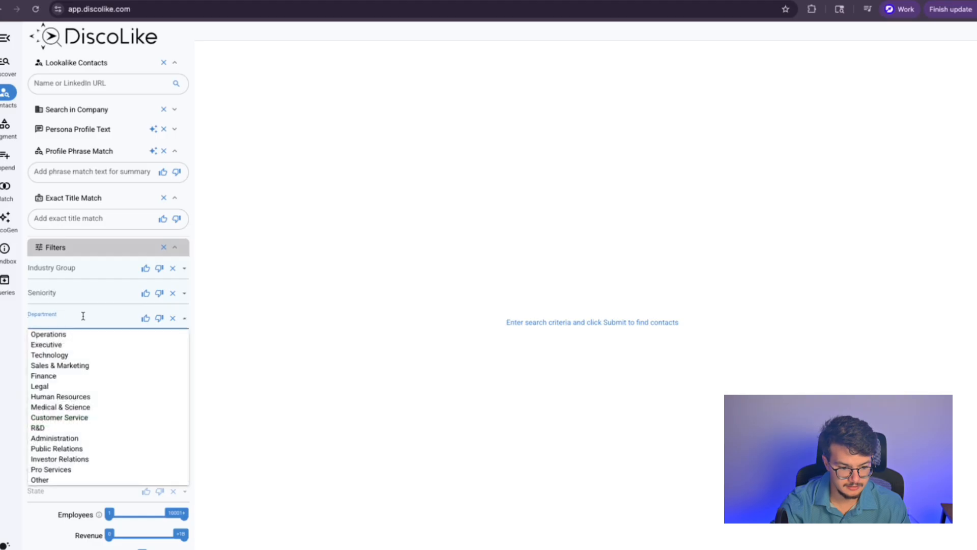
click(283, 349)
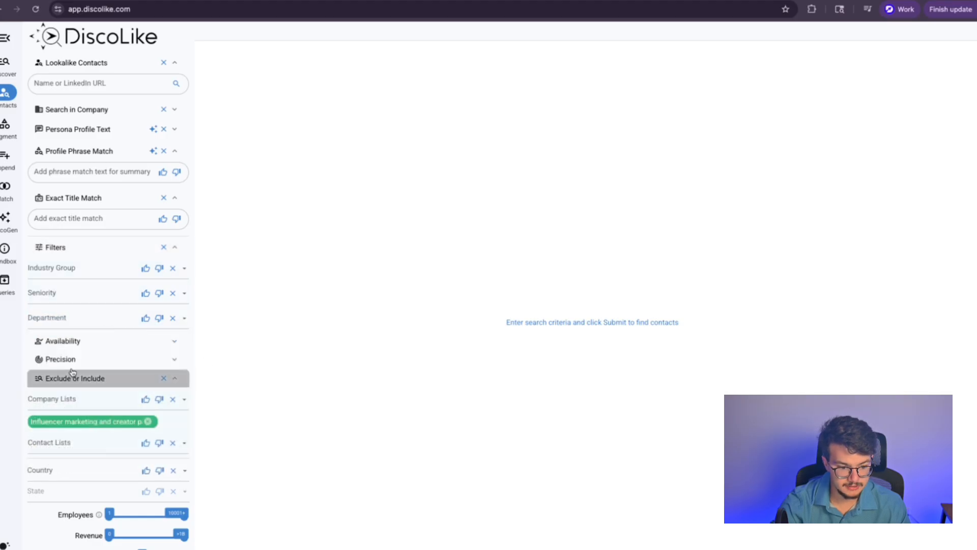
Step: Check the availability and precision settings, leaving contact consensus at 1, then collapse the sections
click(72, 342)
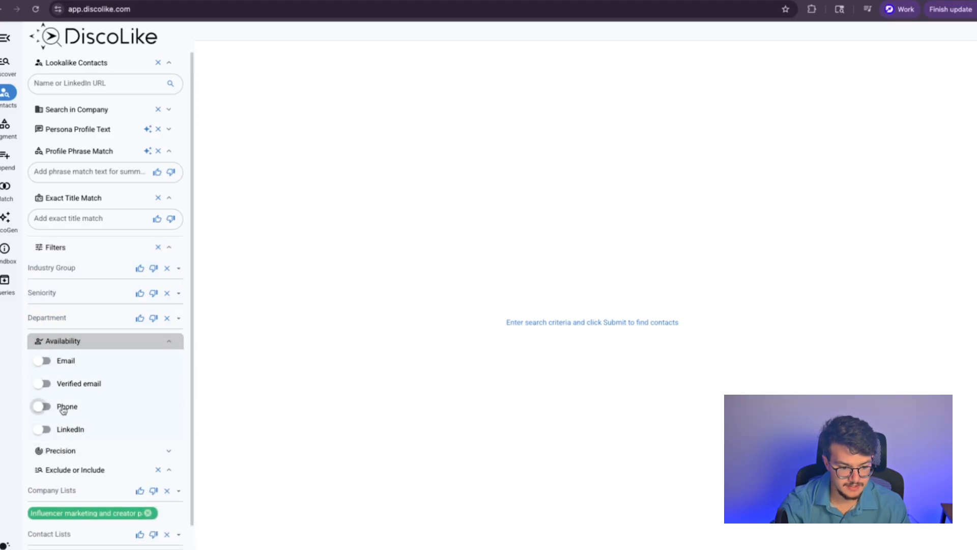
scroll(66, 397, down, 3)
click(72, 382)
click(69, 434)
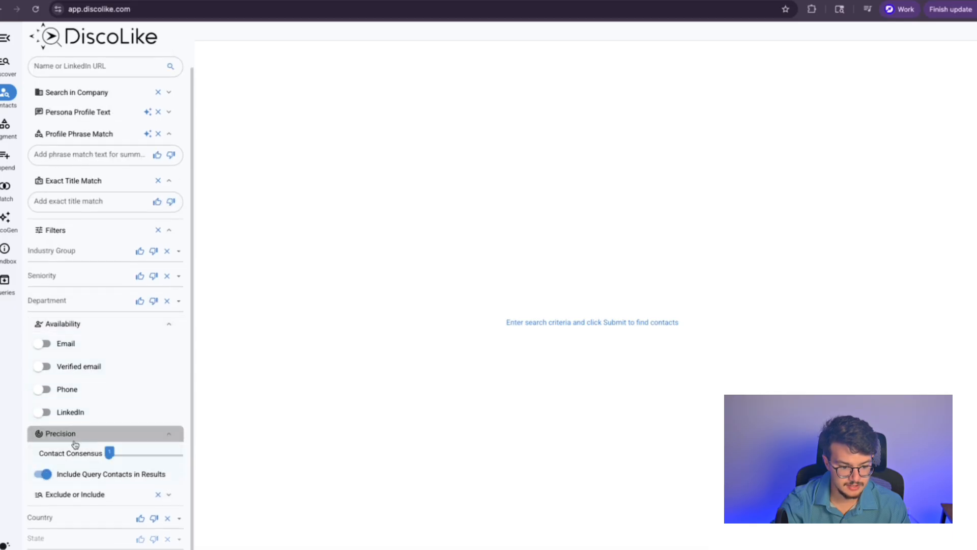
scroll(86, 434, down, 1)
drag(116, 412, 31, 426)
click(71, 283)
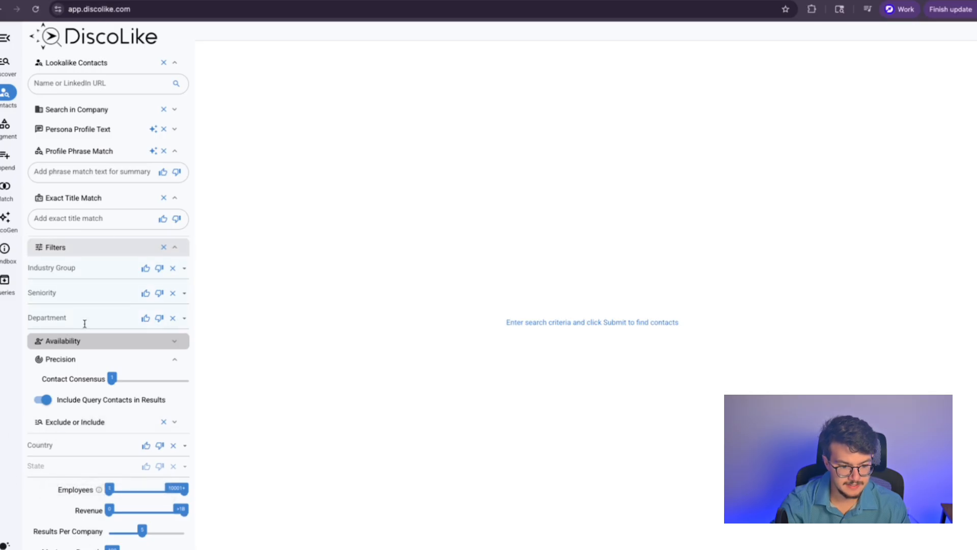
click(79, 249)
click(78, 200)
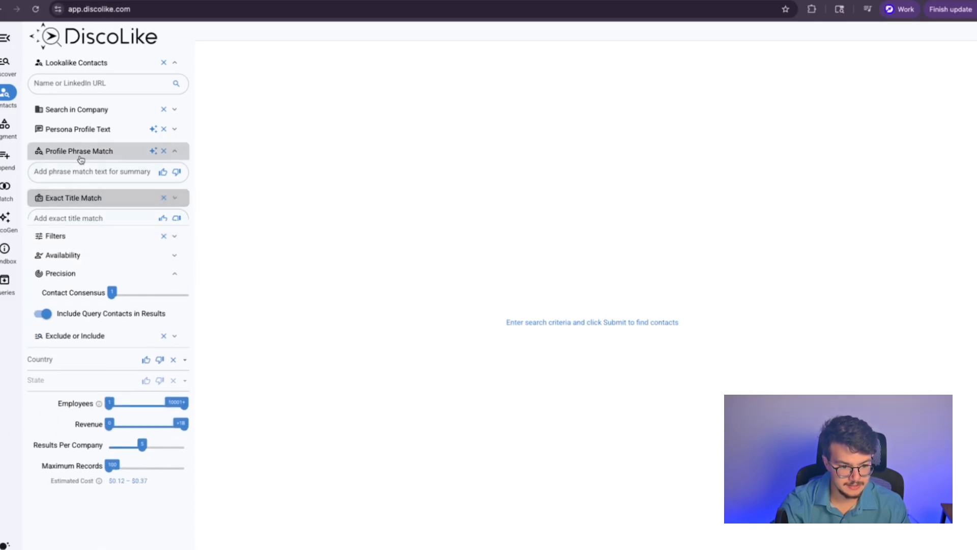
click(79, 152)
Step: Expand Persona Profile Text and place the cursor in the empty ideal contact profile field
click(78, 130)
click(74, 149)
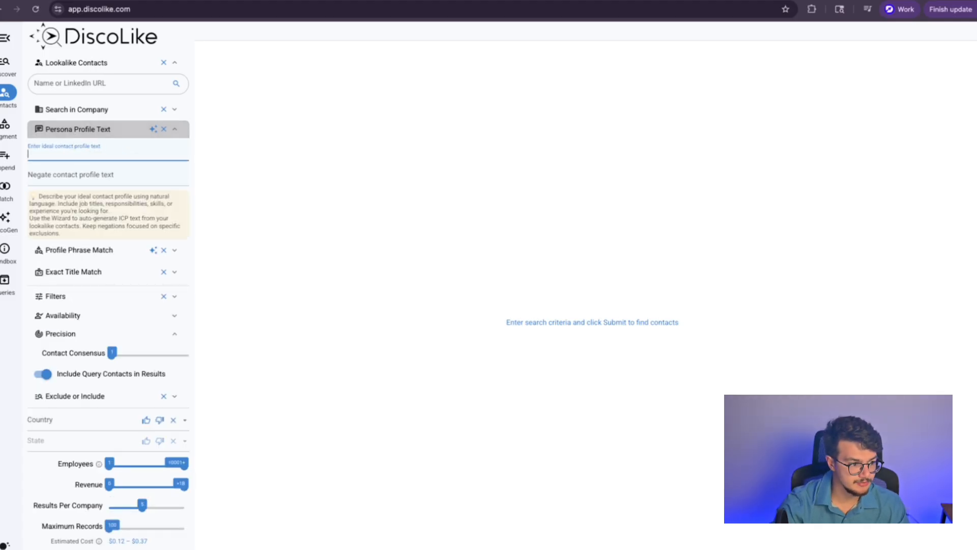
key(super+Tab)
click(80, 151)
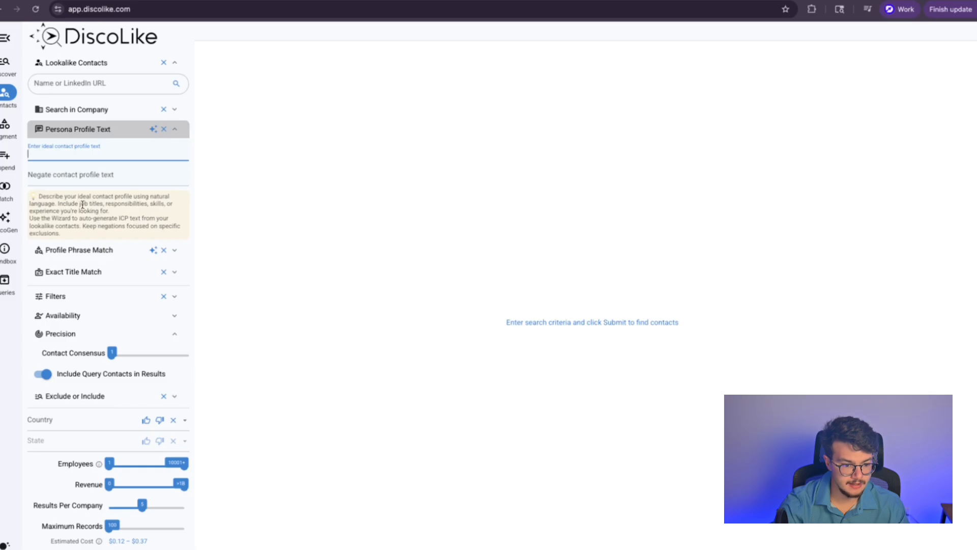
click(59, 204)
click(89, 154)
key(super+Tab)
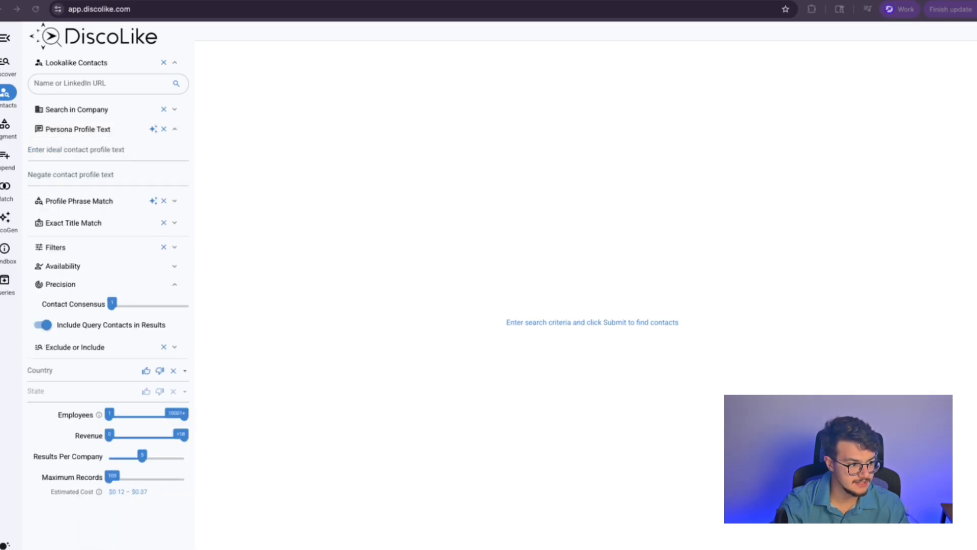
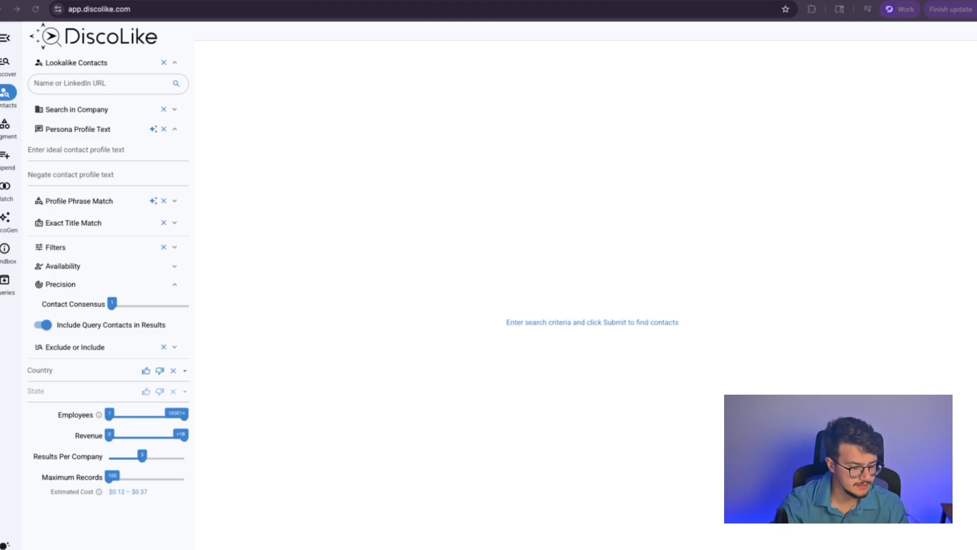
Step: Paste the leadership team, executives, founders and owners description as the ideal contact profile
click(86, 152)
text(leadership team, executives, founders, and owners)
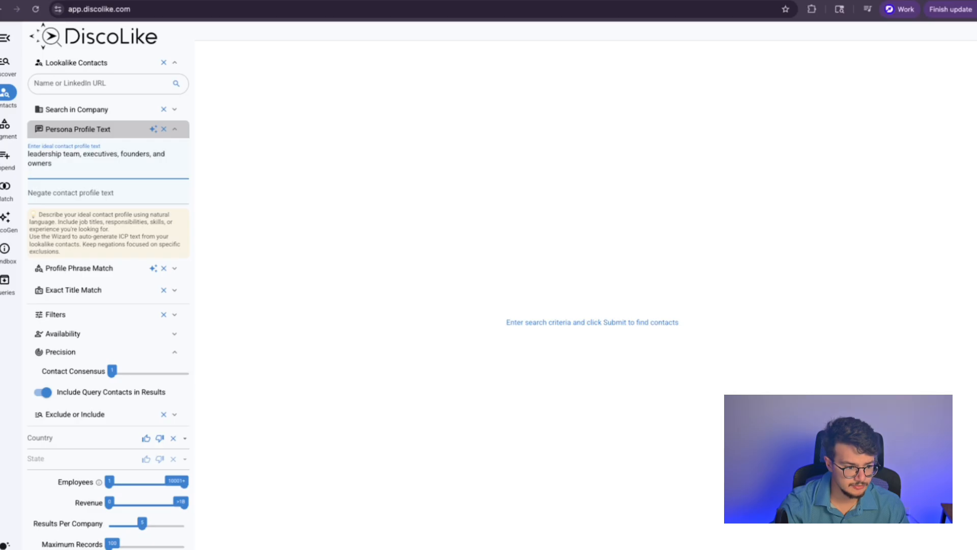
key(super+Tab)
key(super+Tab)
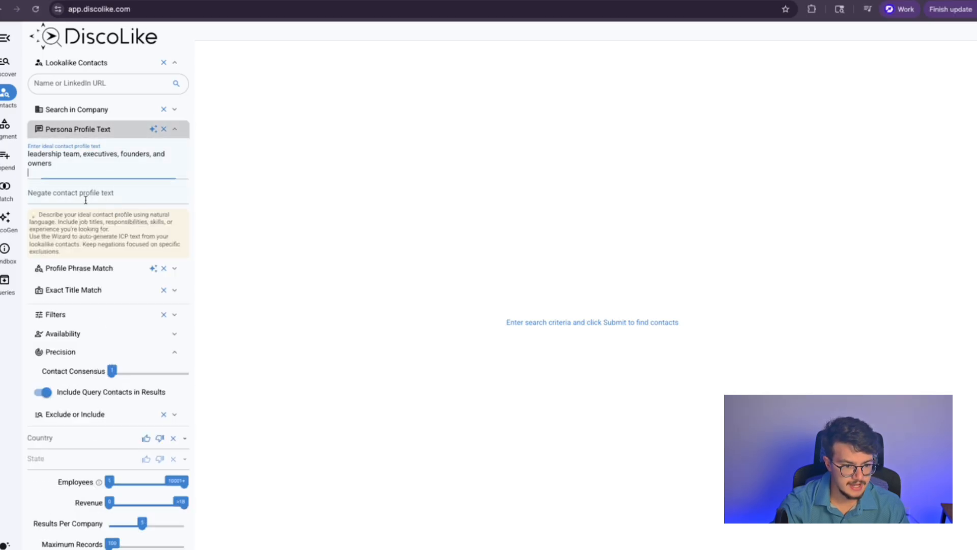
key(BackSpace)
Step: Add entry/mid level roles with no decision-making power as negated contact profile text
click(35, 180)
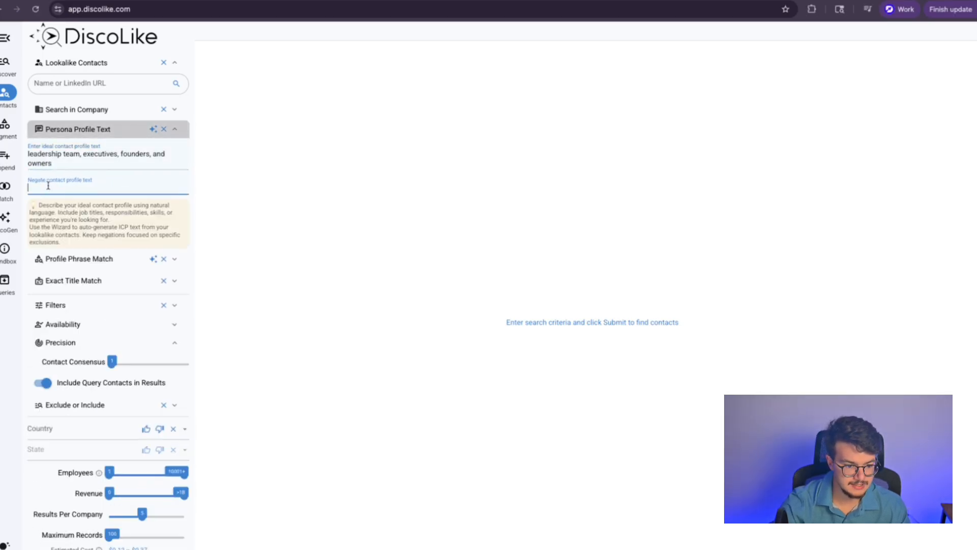
text(entry/mid level roles with no decision making power)
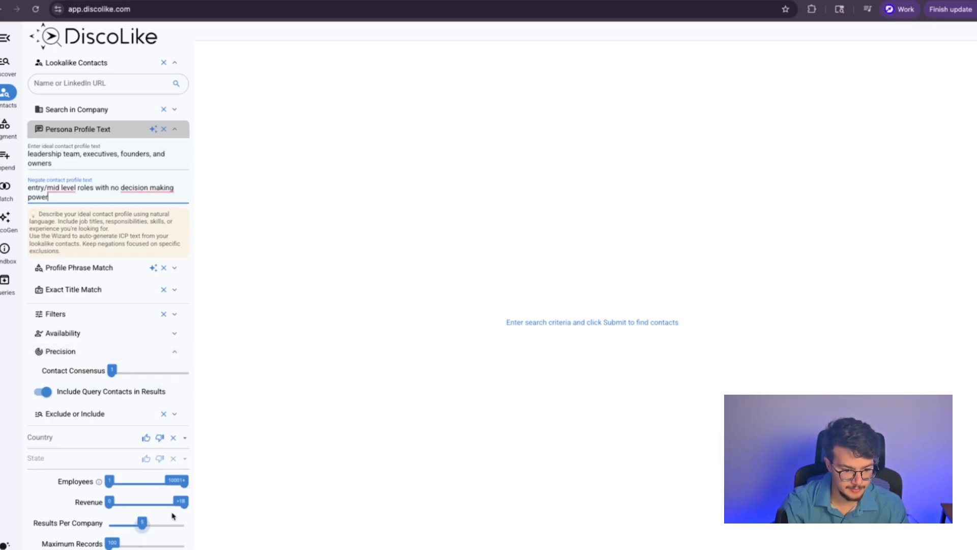
click(66, 413)
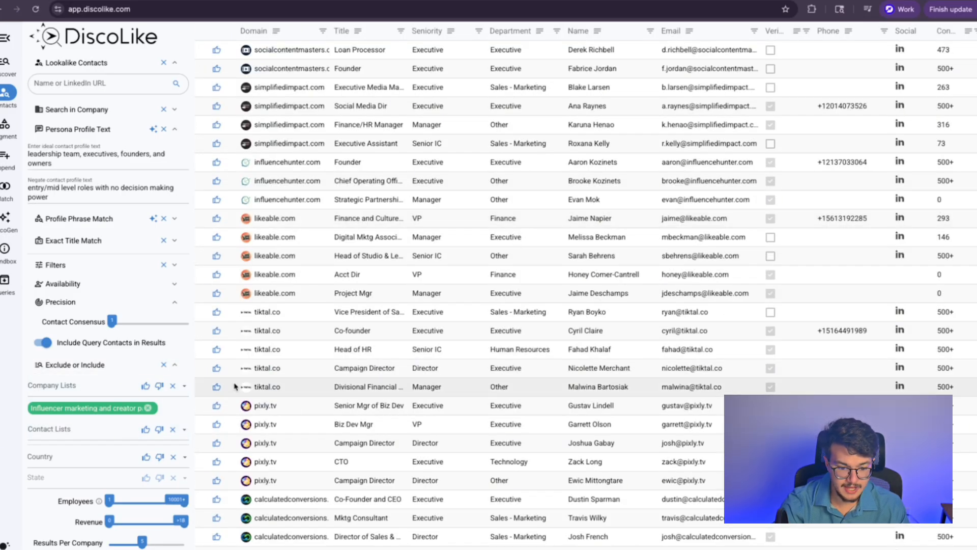
Step: Scroll through the leadership contacts at the influencer-marketing companies, then return to Discover's company results
scroll(251, 385, down, 7)
scroll(254, 145, up, 7)
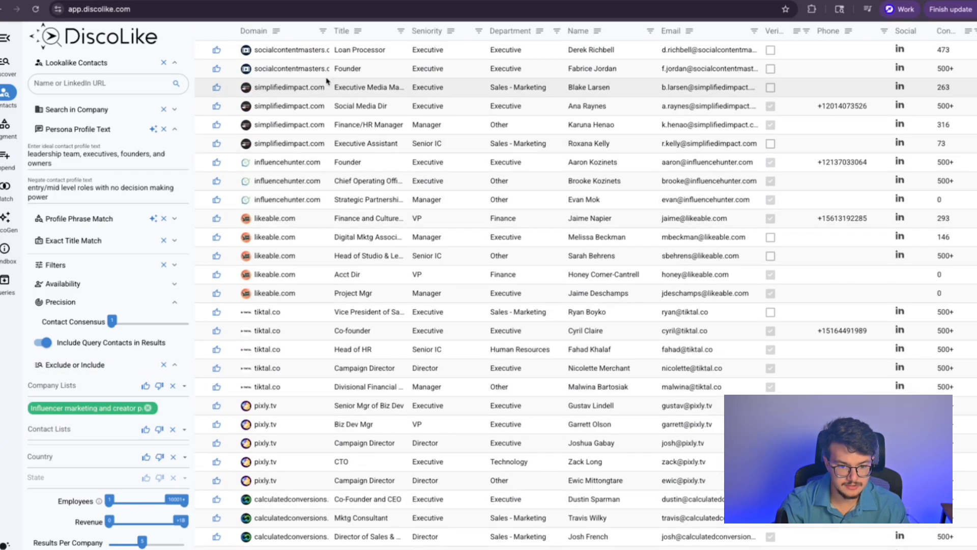
scroll(262, 102, down, 3)
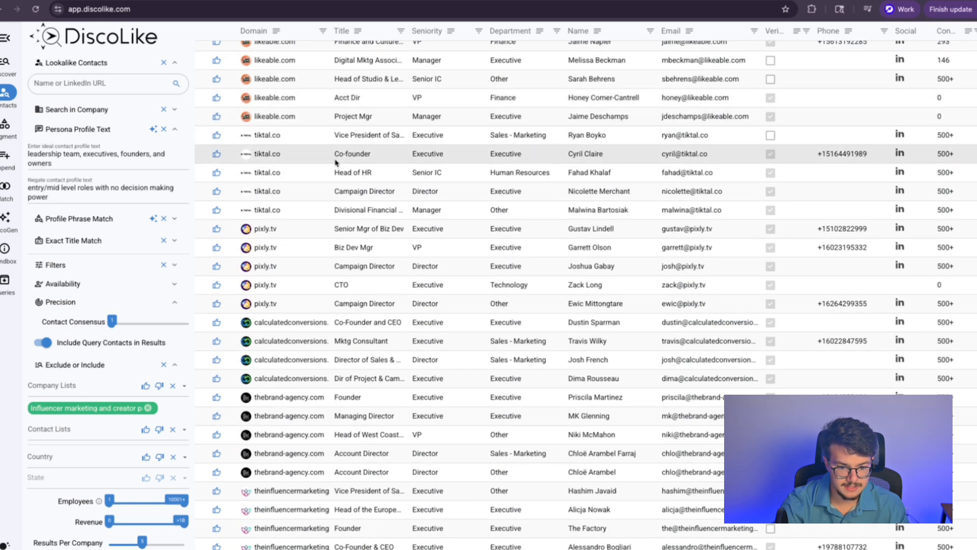
scroll(336, 157, down, 3)
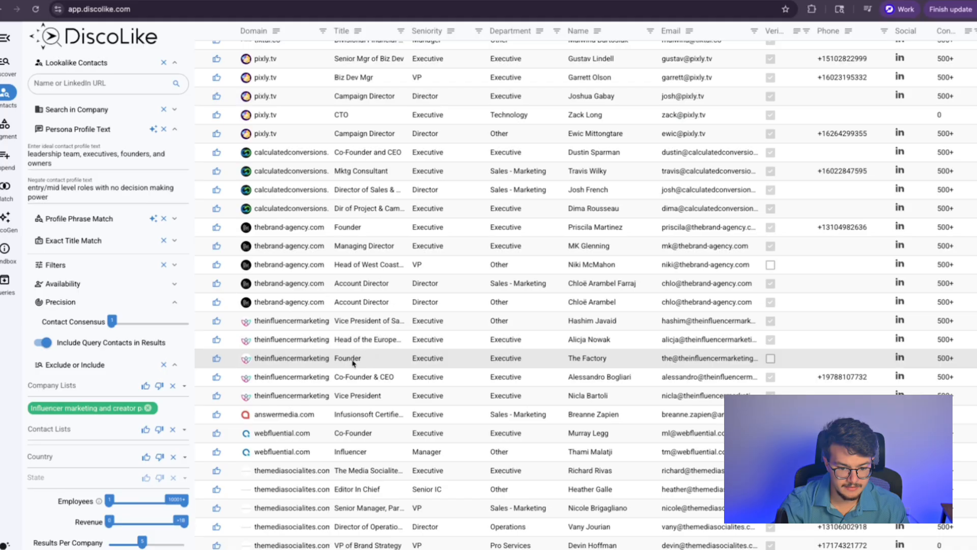
scroll(458, 285, right, 5)
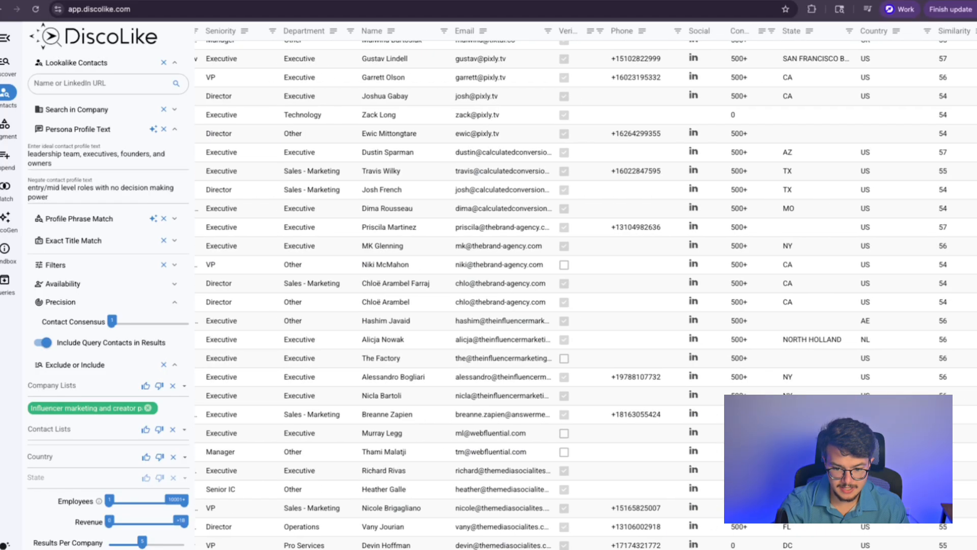
scroll(458, 285, up, 6)
click(7, 61)
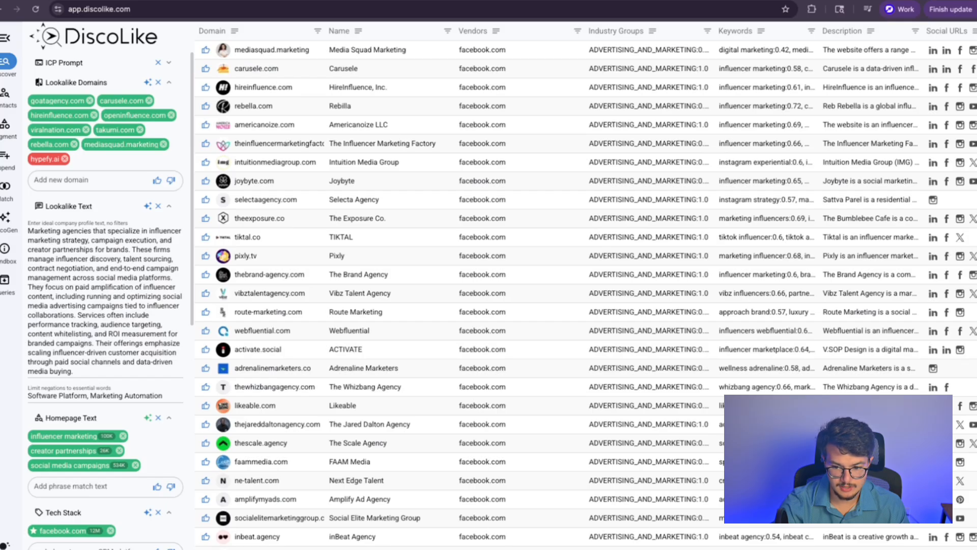
Step: Download the lookalike companies as a CSV without saving the query, then reopen Contacts
scroll(583, 285, right, 10)
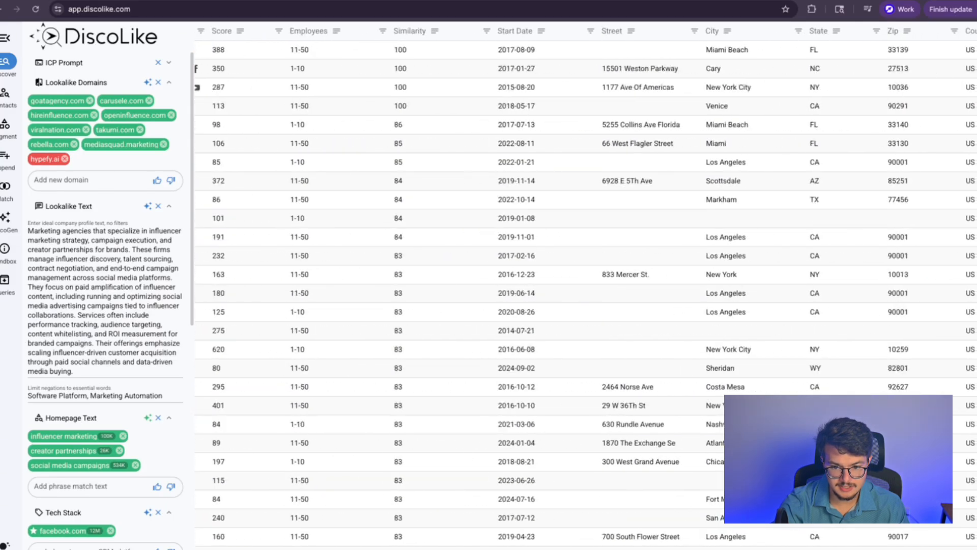
scroll(583, 285, right, 8)
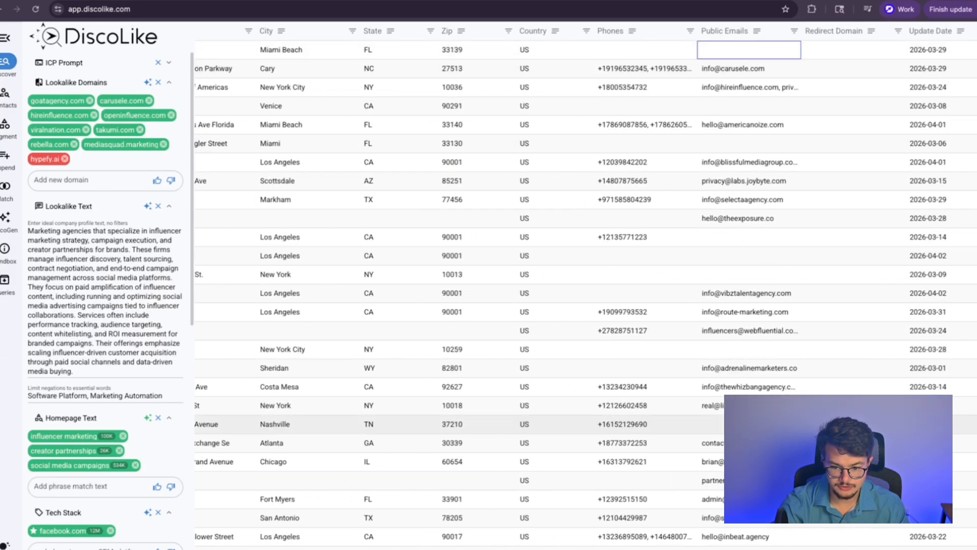
scroll(583, 284, down, 7)
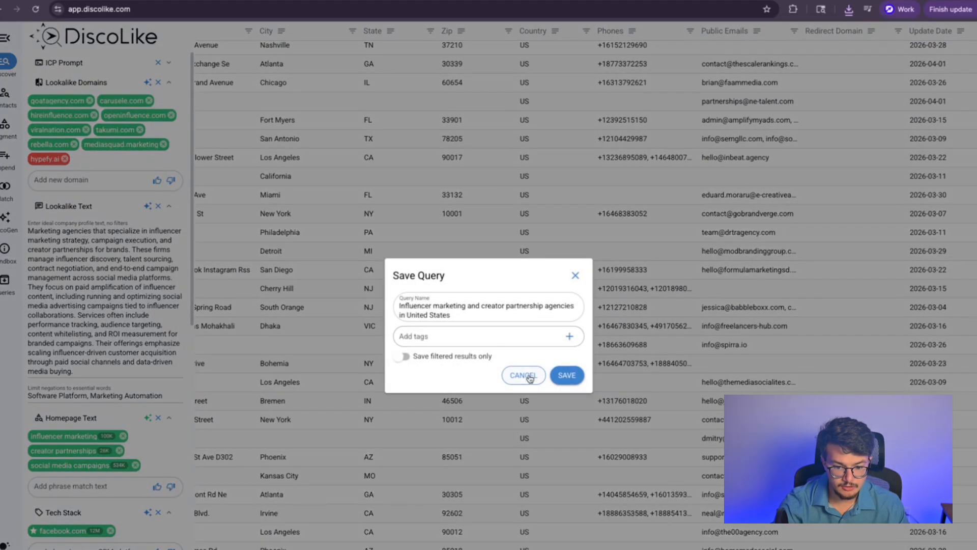
click(526, 377)
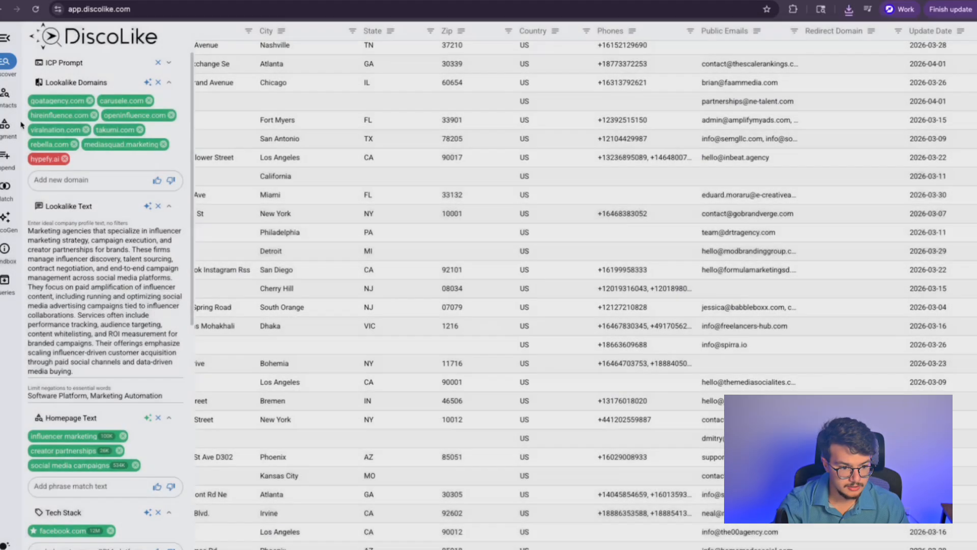
click(7, 93)
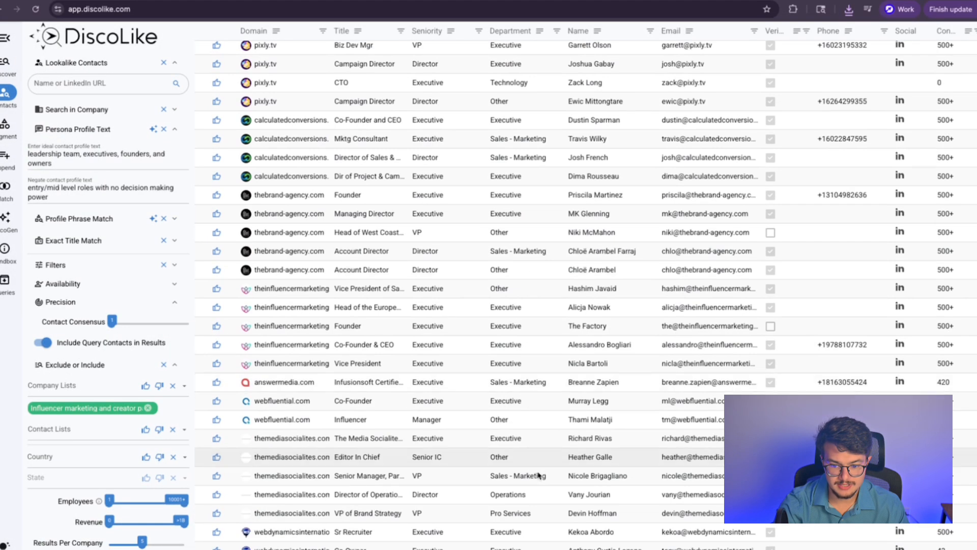
Step: Browse the lookalike contacts table, then start a new browser tab searching for 'leadmag'
scroll(812, 539, down, 8)
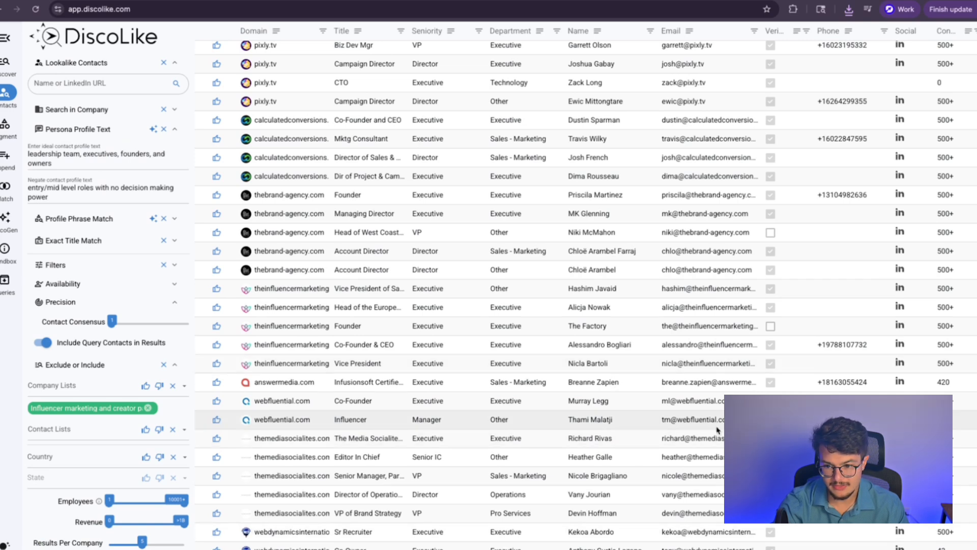
scroll(718, 430, up, 8)
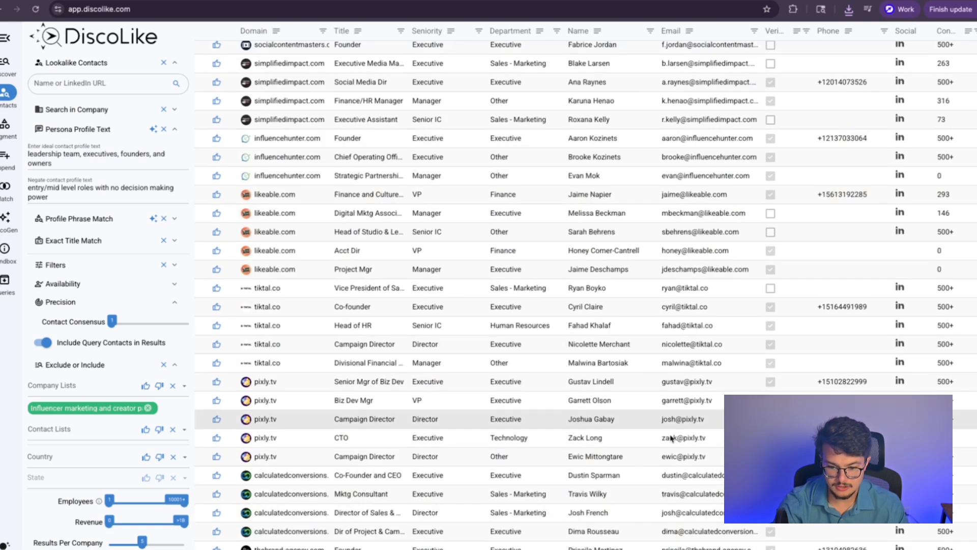
scroll(585, 513, right, 3)
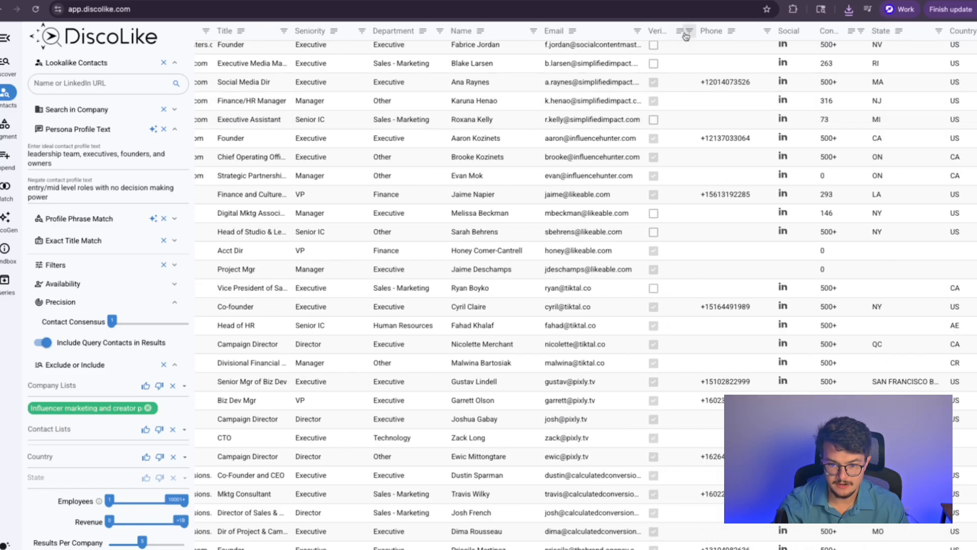
scroll(667, 254, up, 1)
scroll(673, 117, down, 3)
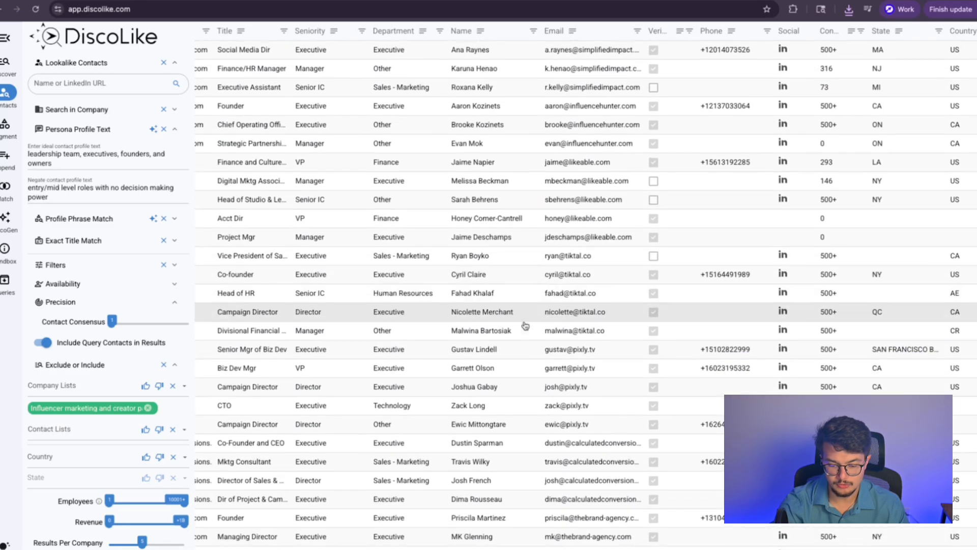
scroll(585, 290, left, 3)
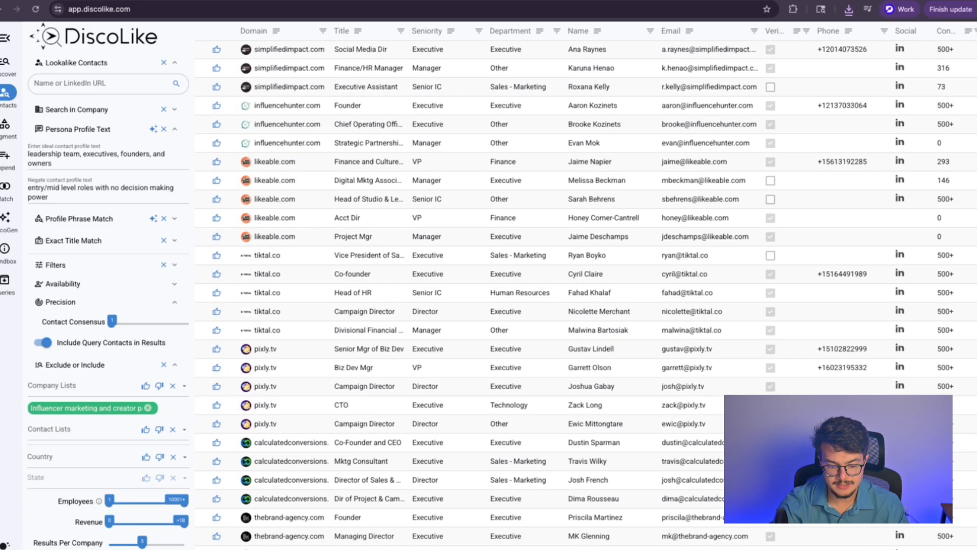
key(ctrl+t)
text(leadmag)
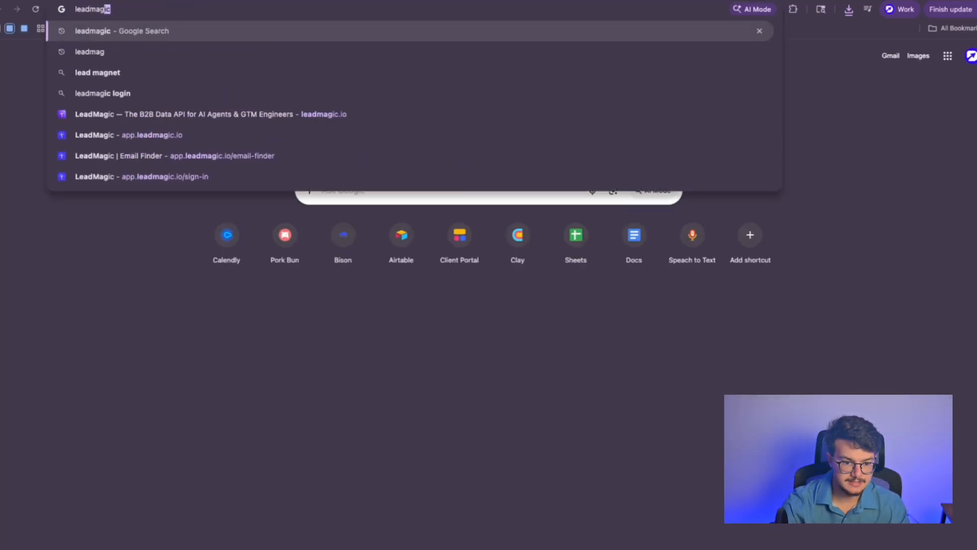
Step: Go to app.leadmagic.io and open its Email Finder page
click(358, 134)
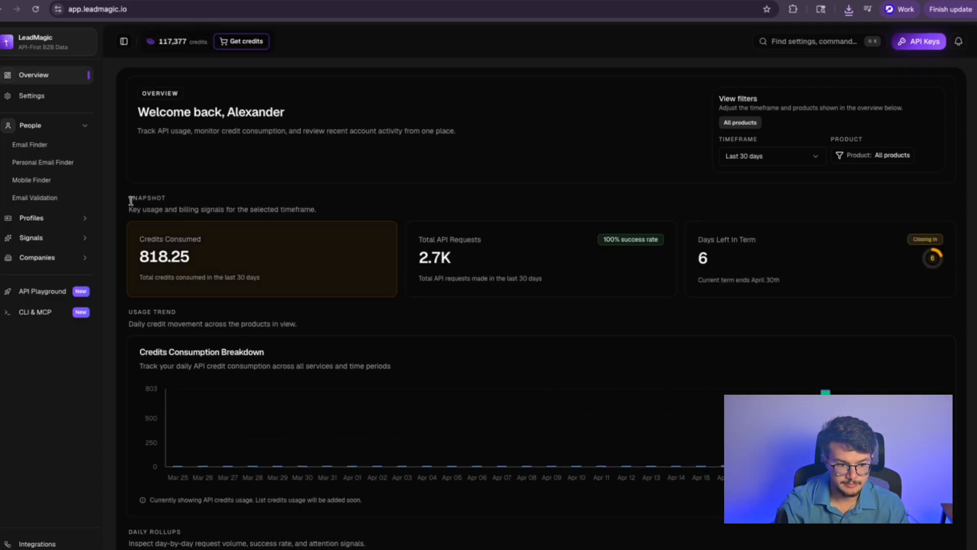
click(21, 144)
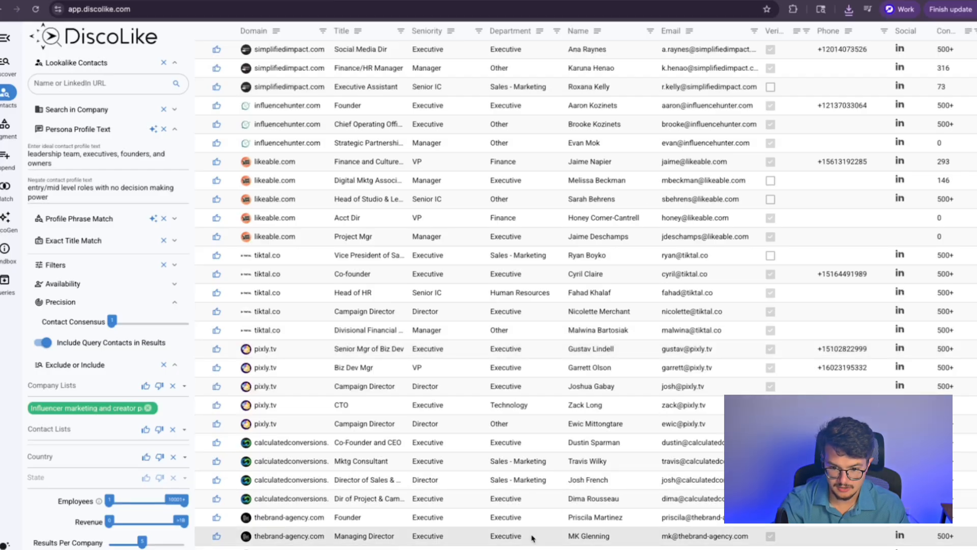
Step: Open the Influencer Marketing Factory CEO's LinkedIn profile, then return to the contacts table
scroll(533, 536, right, 5)
scroll(715, 381, down, 5)
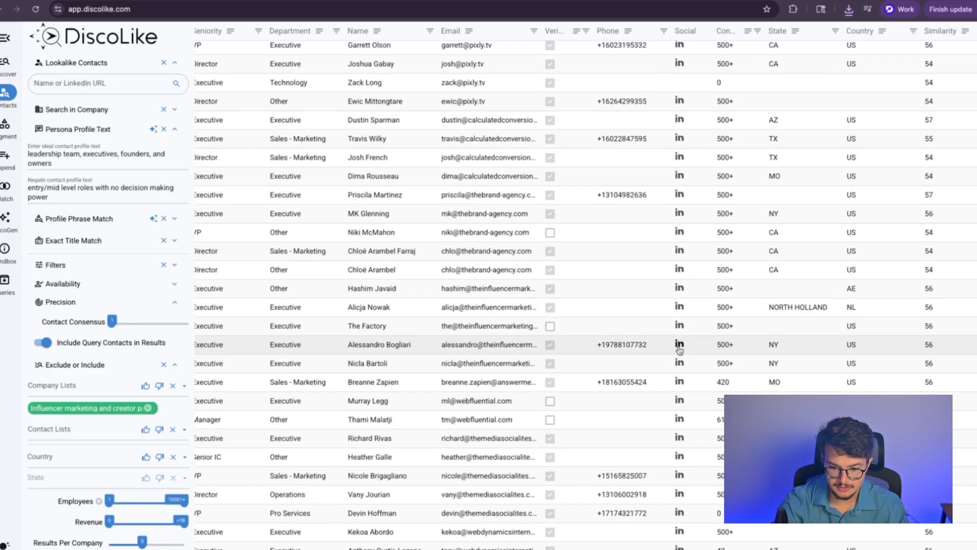
click(679, 344)
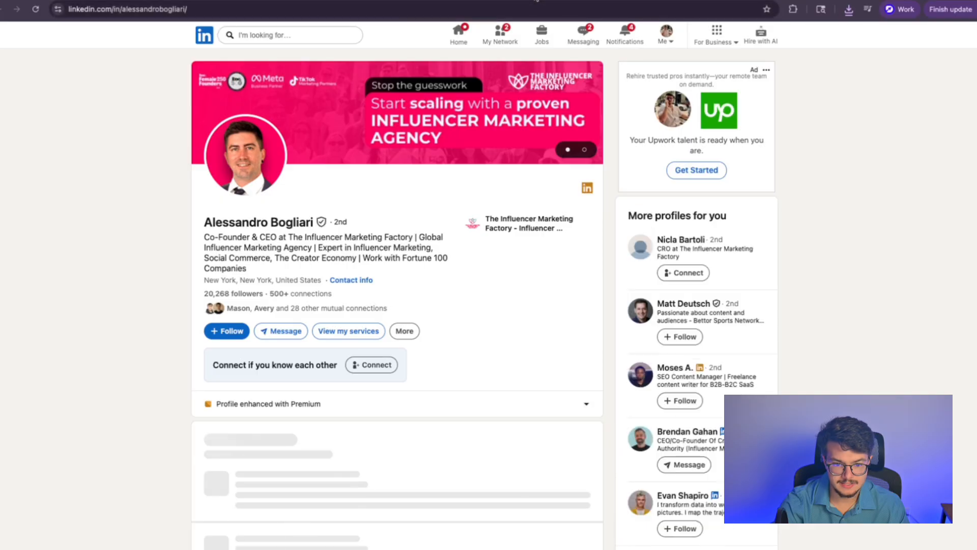
click(541, 1)
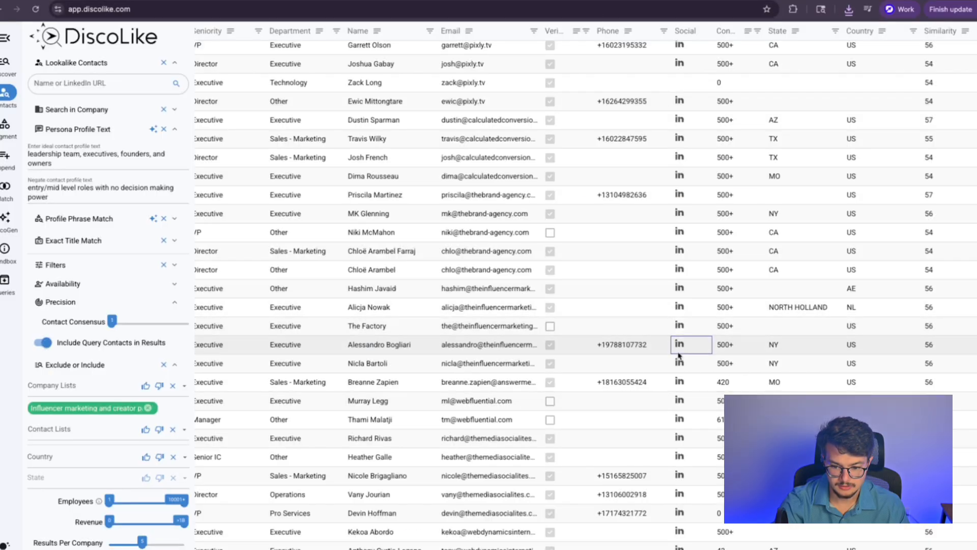
Step: Scroll the contacts table back to the left and switch to the Segment view
scroll(680, 346, up, 5)
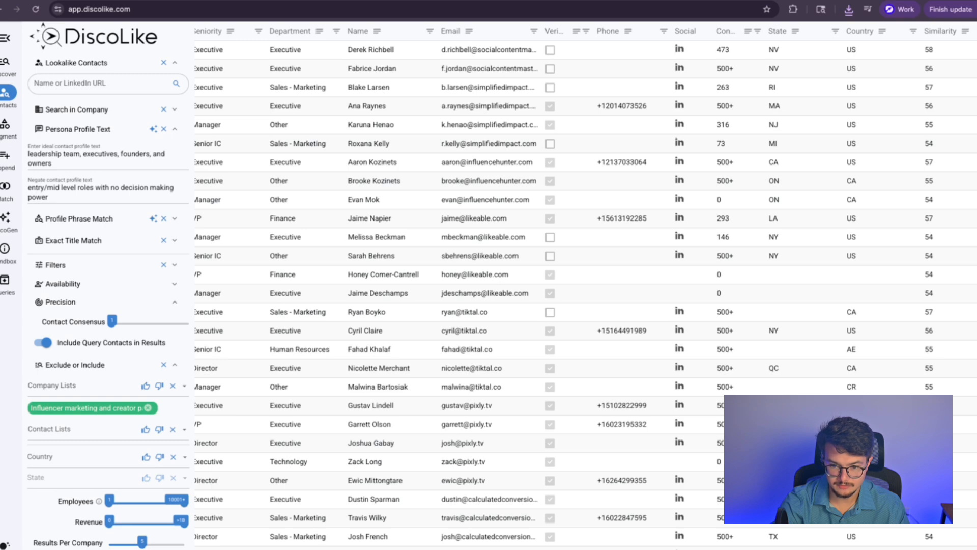
scroll(585, 285, left, 5)
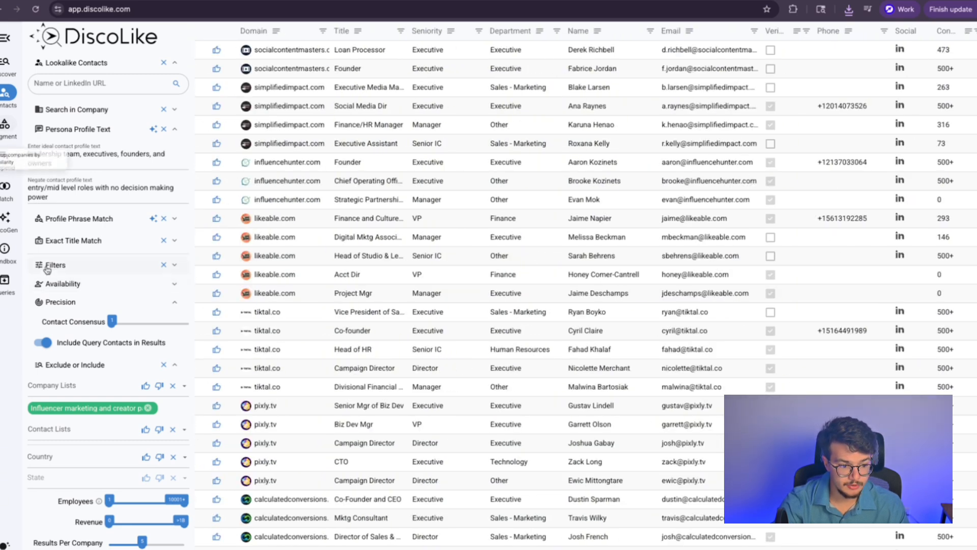
click(51, 86)
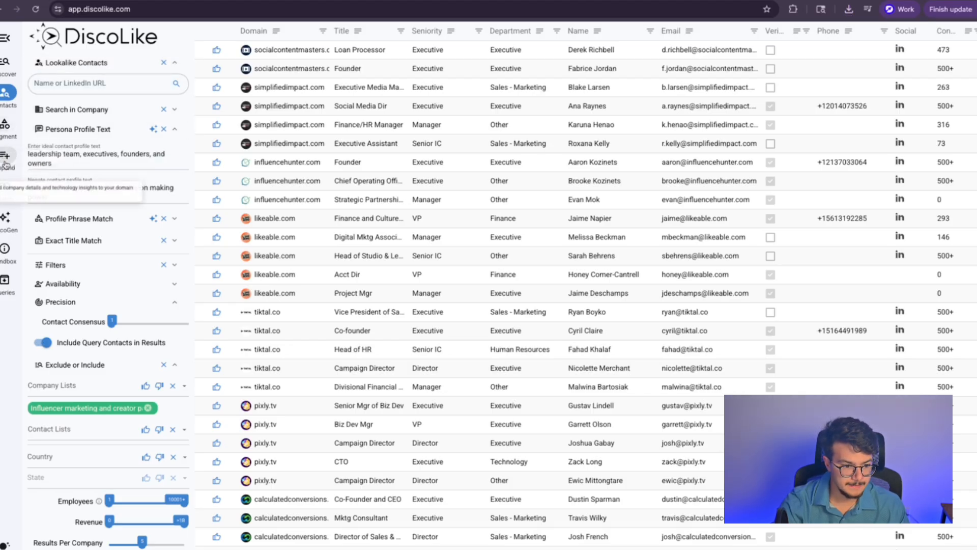
click(6, 124)
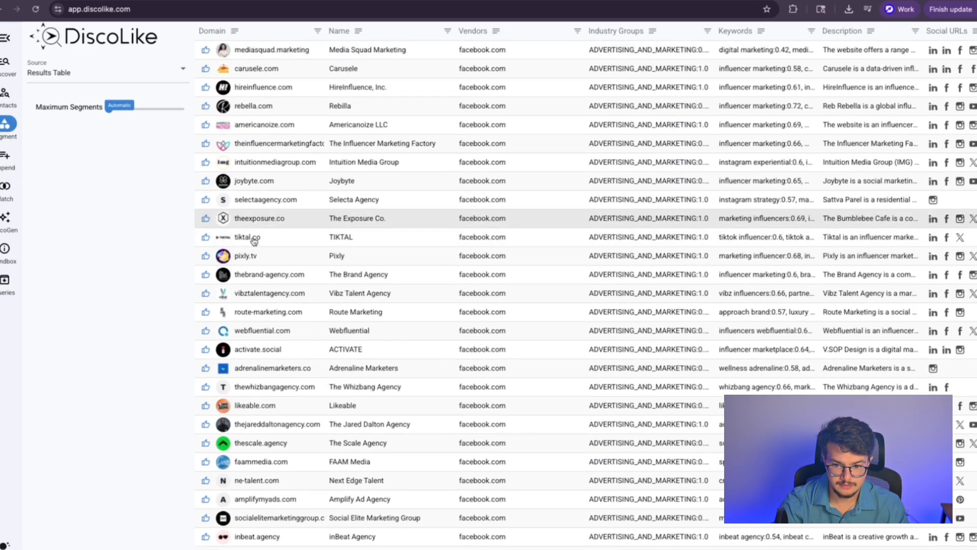
Step: Re-run segmentation with an adjusted Maximum Segments value and review the proximity-scored segments
click(117, 110)
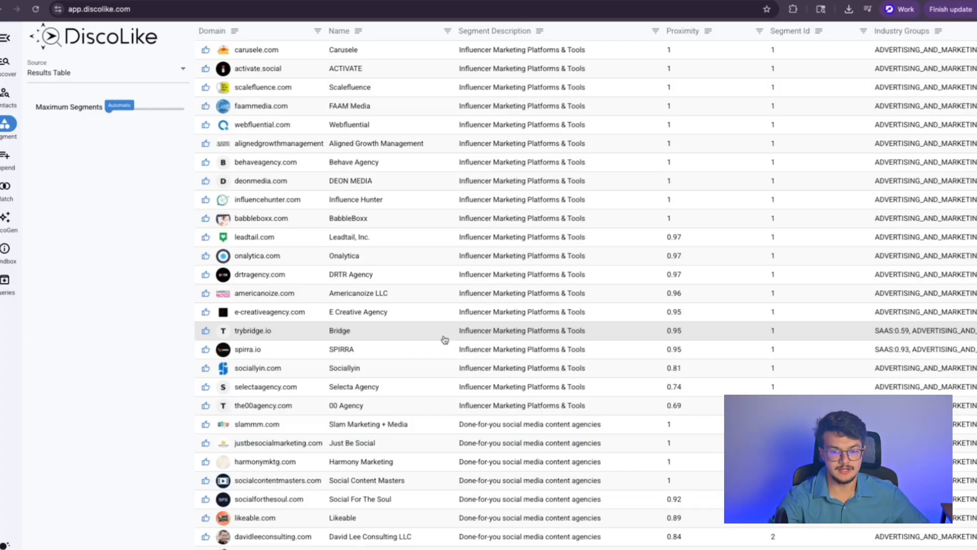
scroll(512, 280, down, 5)
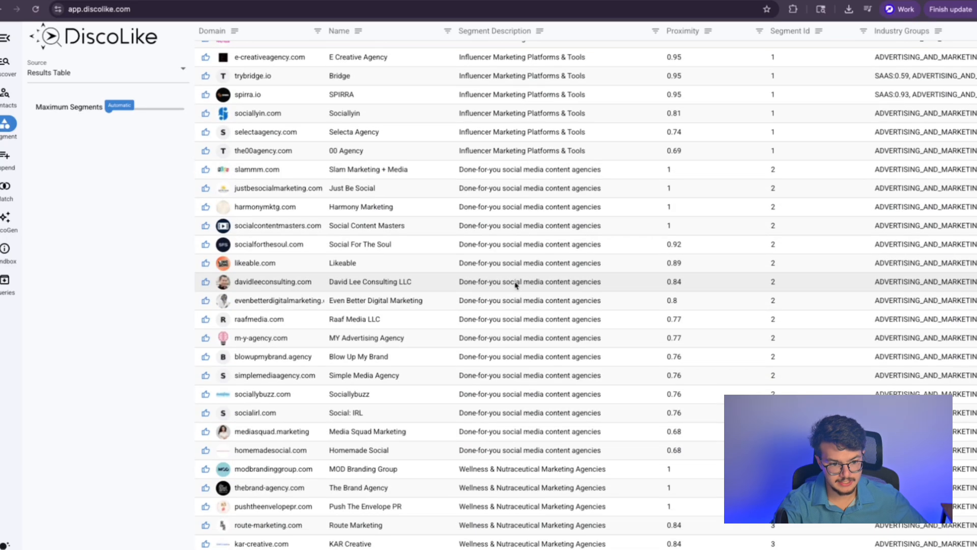
mouse_move(122, 110)
mouse_down()
mouse_move(190, 116)
mouse_move(109, 108)
mouse_up()
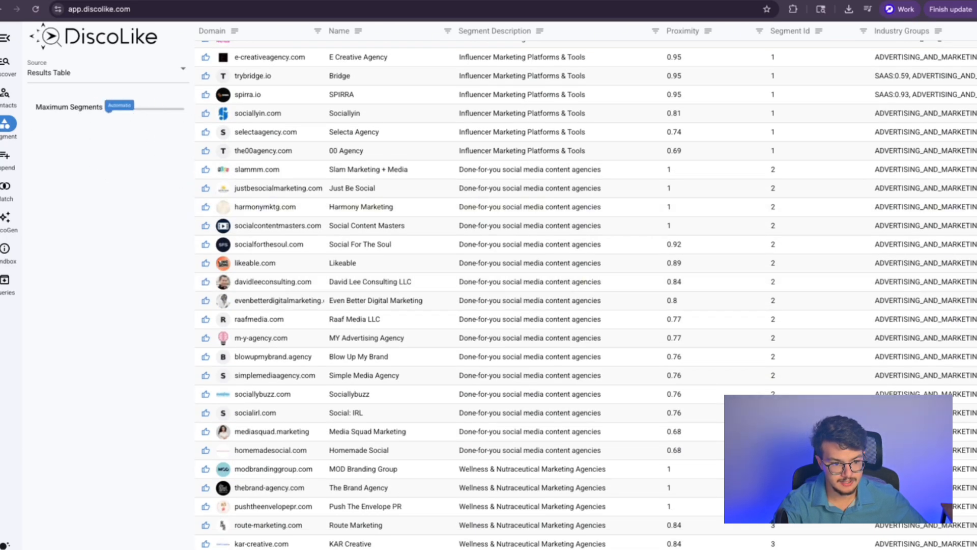
scroll(462, 213, up, 5)
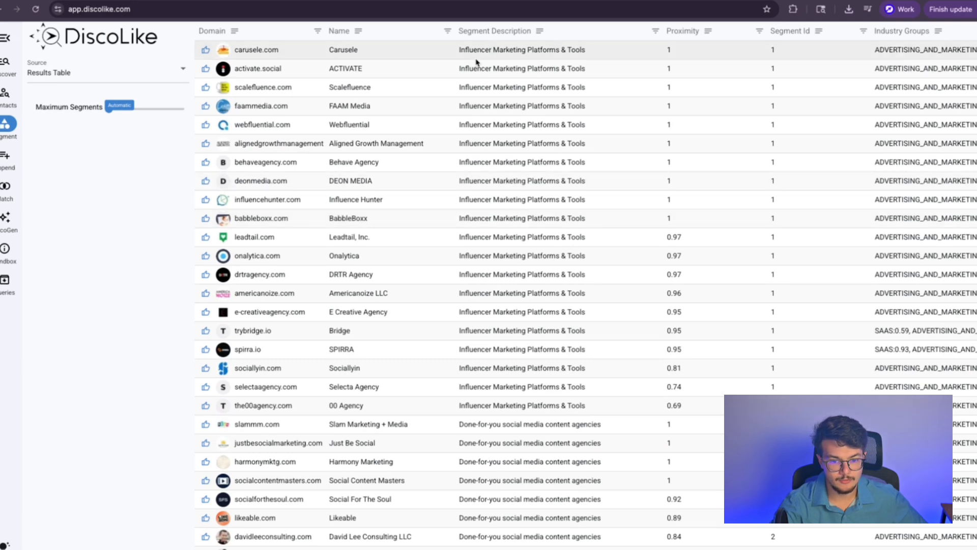
scroll(509, 260, down, 3)
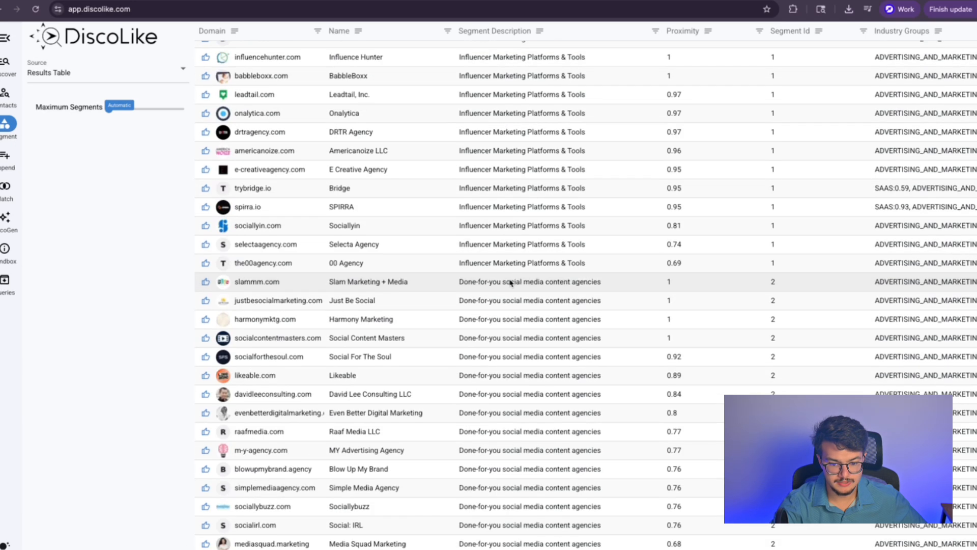
scroll(534, 290, down, 5)
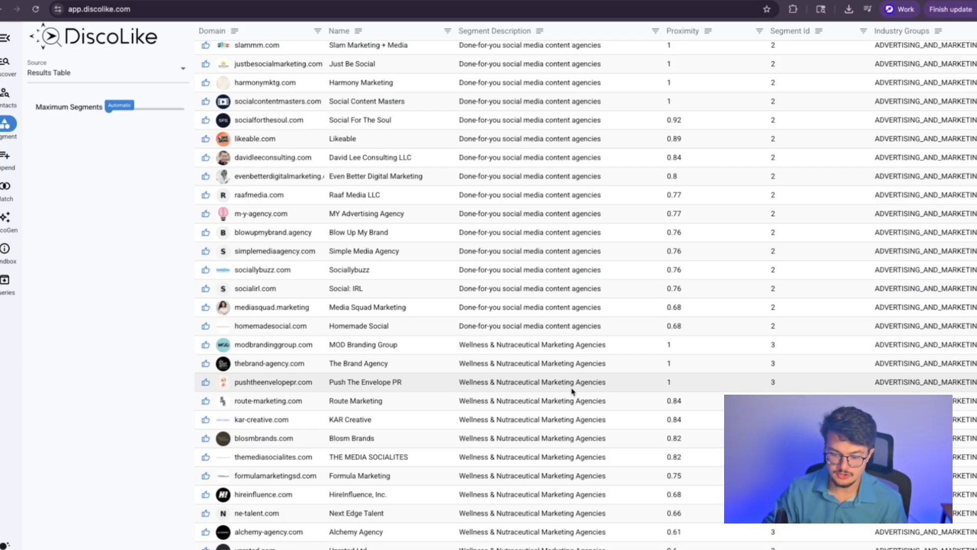
scroll(572, 391, up, 4)
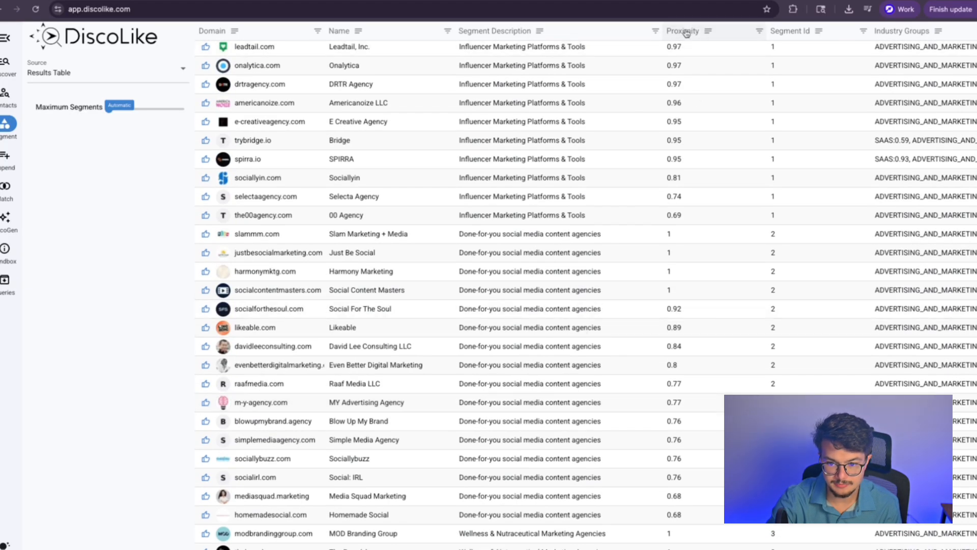
scroll(696, 128, down, 4)
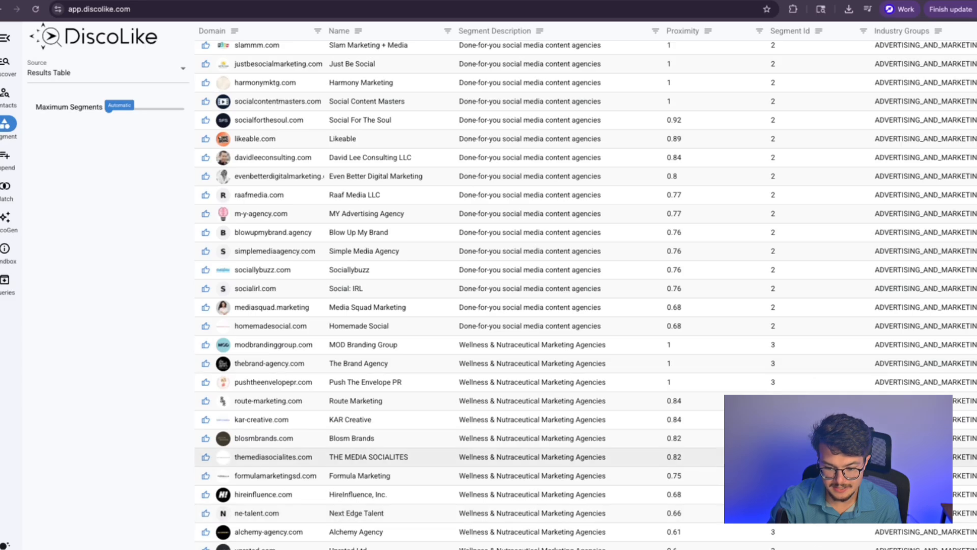
scroll(430, 344, up, 3)
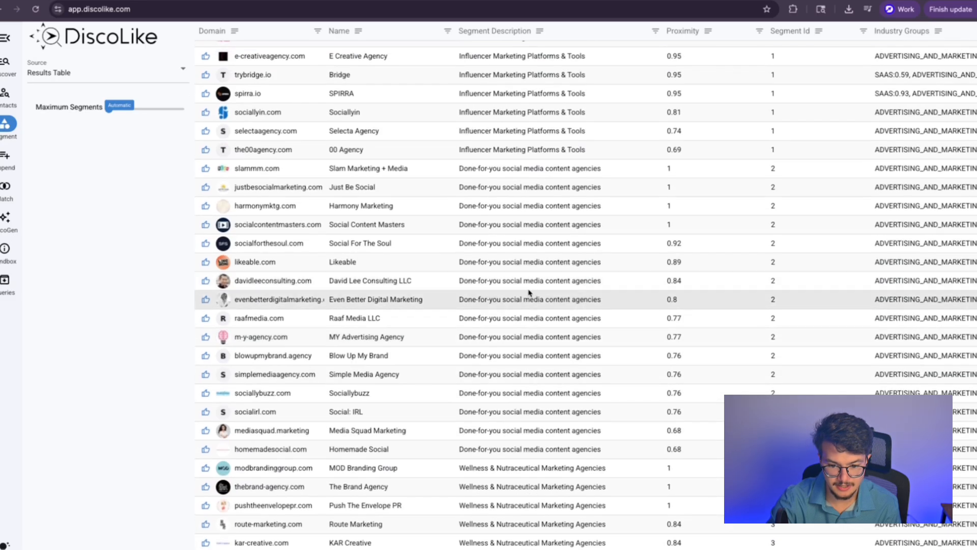
click(279, 243)
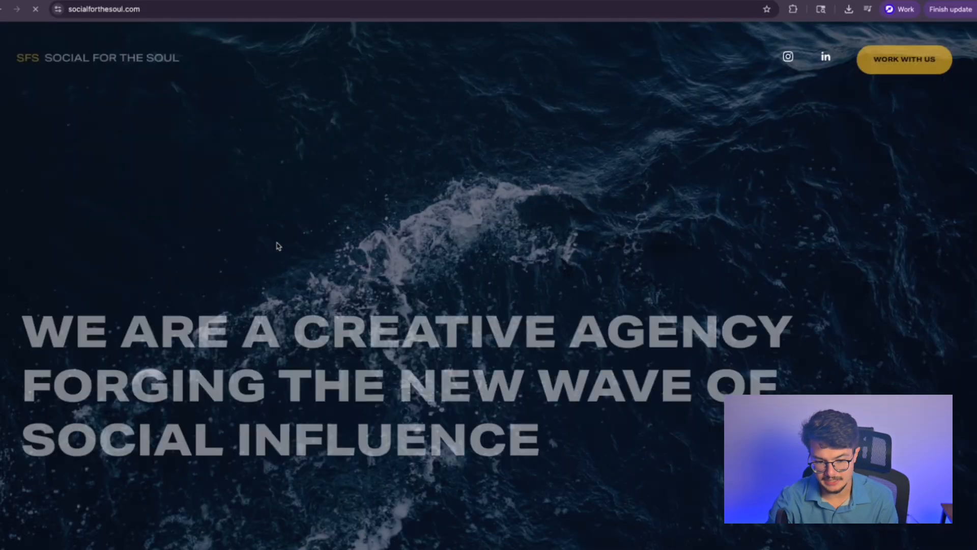
drag(259, 304, 539, 414)
scroll(539, 415, down, 10)
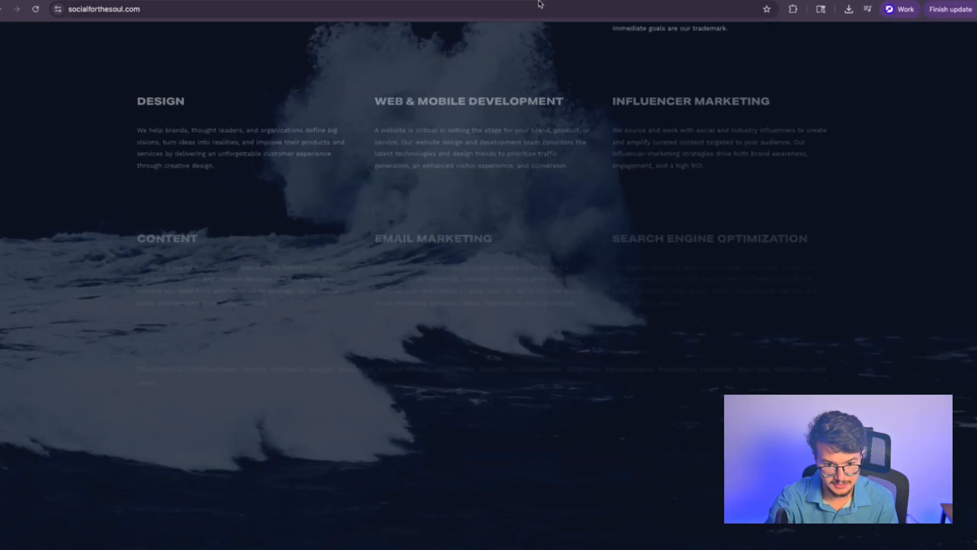
click(565, 1)
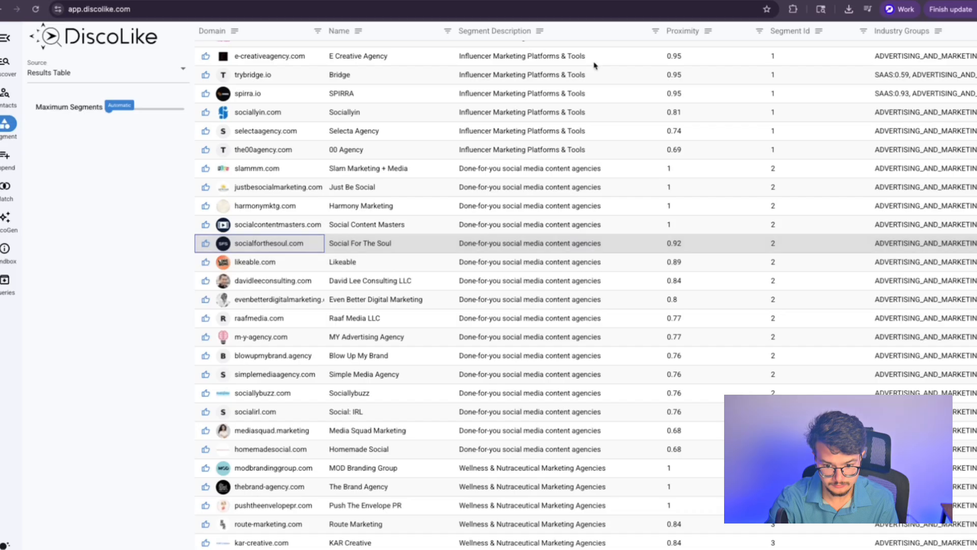
click(289, 450)
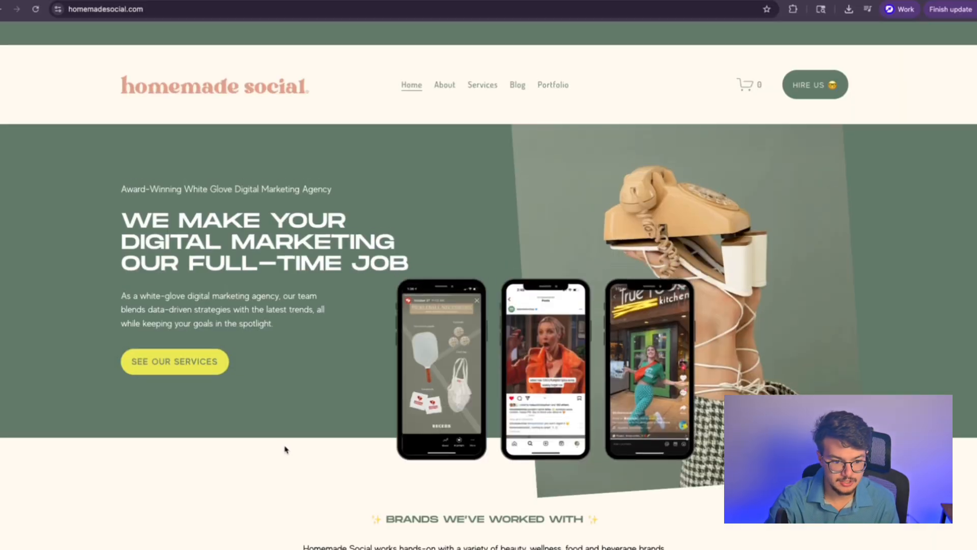
click(481, 88)
scroll(464, 225, down, 8)
scroll(464, 224, down, 10)
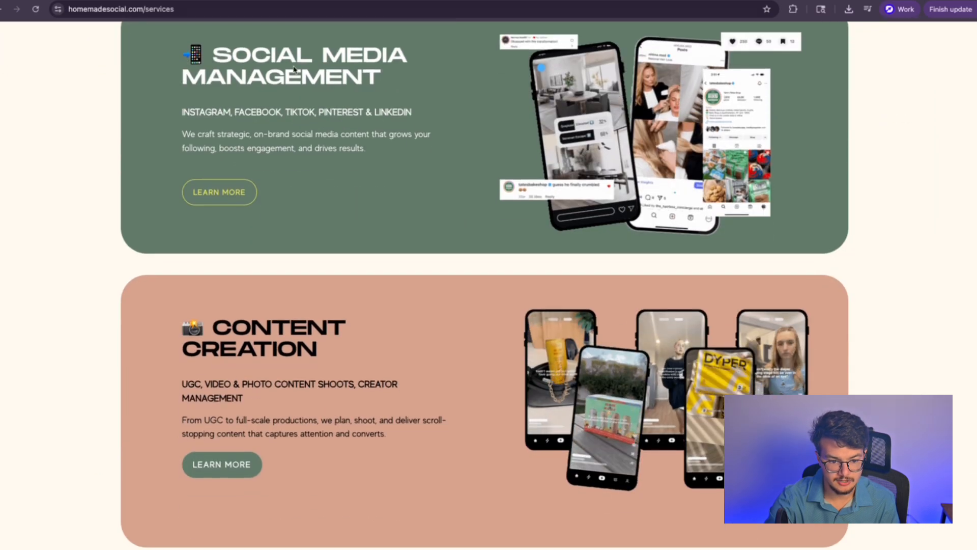
scroll(301, 199, down, 8)
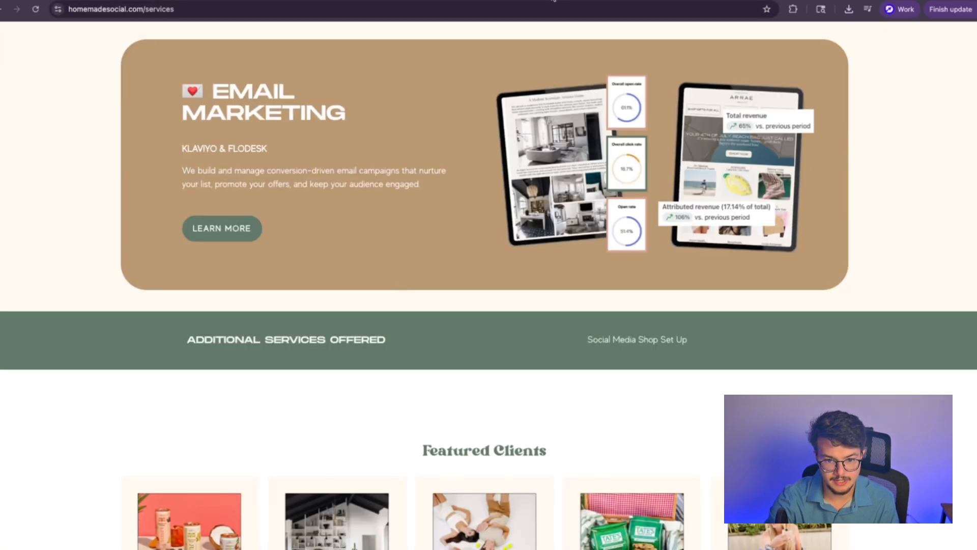
click(554, 0)
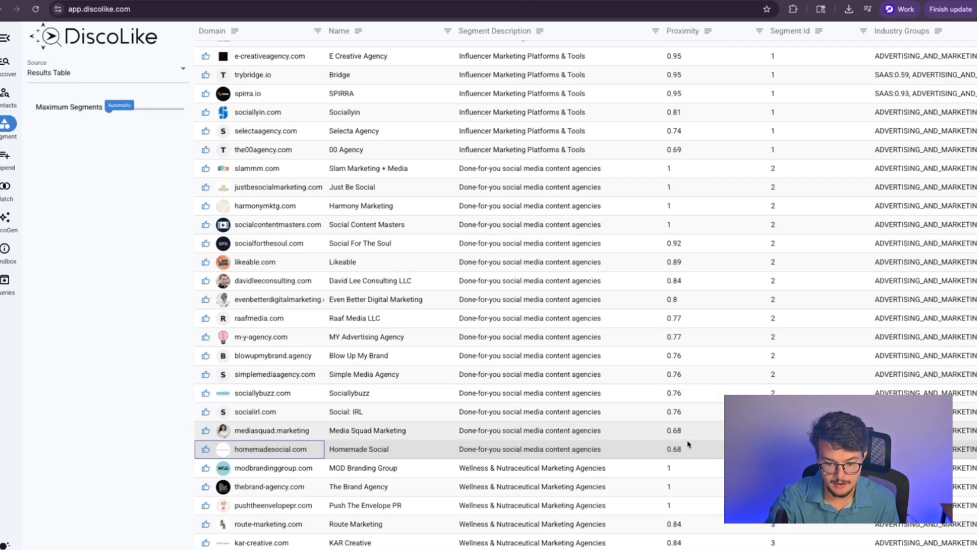
Step: Inspect the company details for Homemade Social and MY Advertising Agency
click(673, 453)
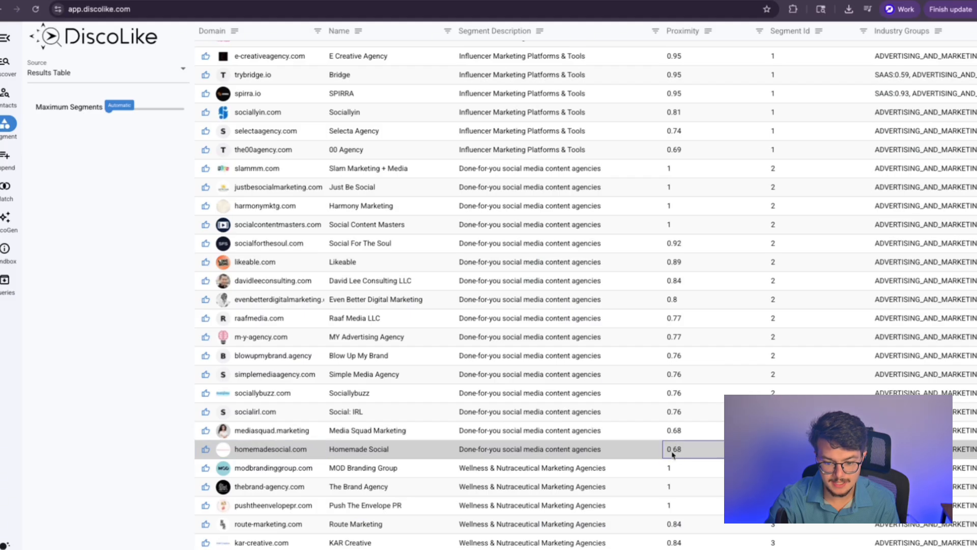
click(598, 446)
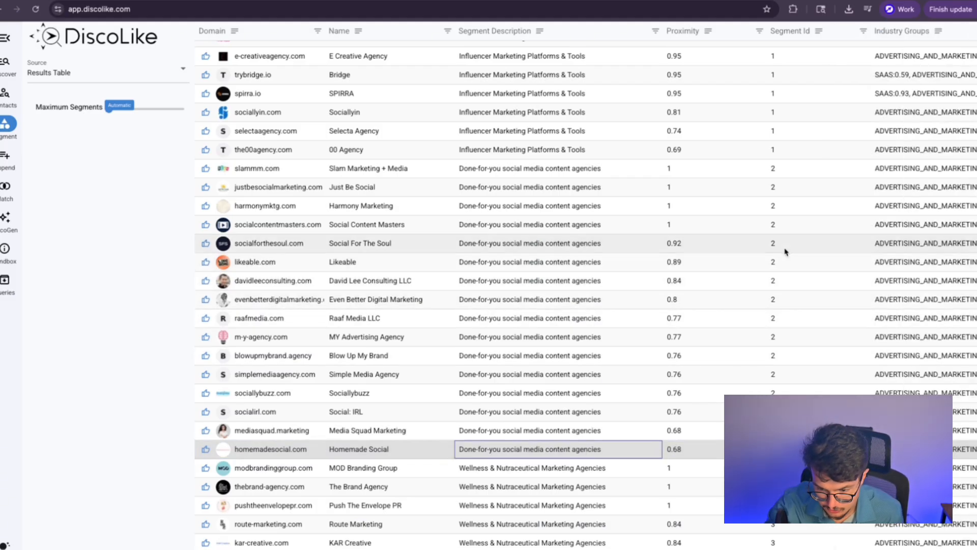
click(578, 338)
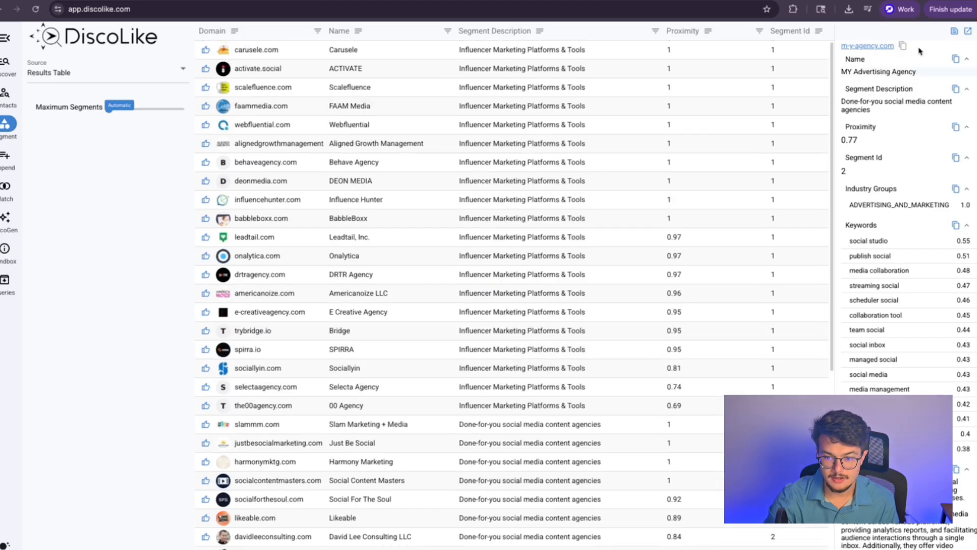
click(976, 31)
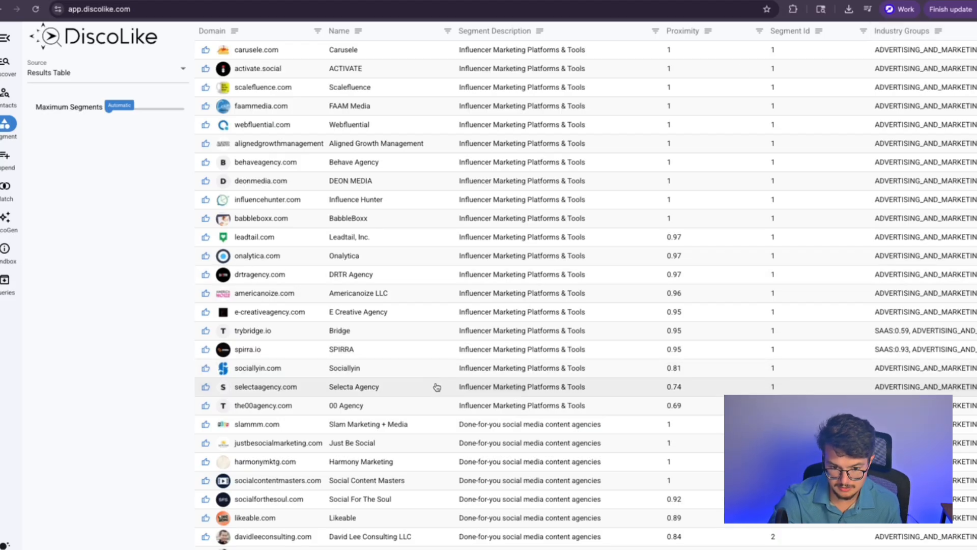
Step: Scroll through the segment table of lookalike agencies grouped by description and proximity
scroll(528, 356, down, 10)
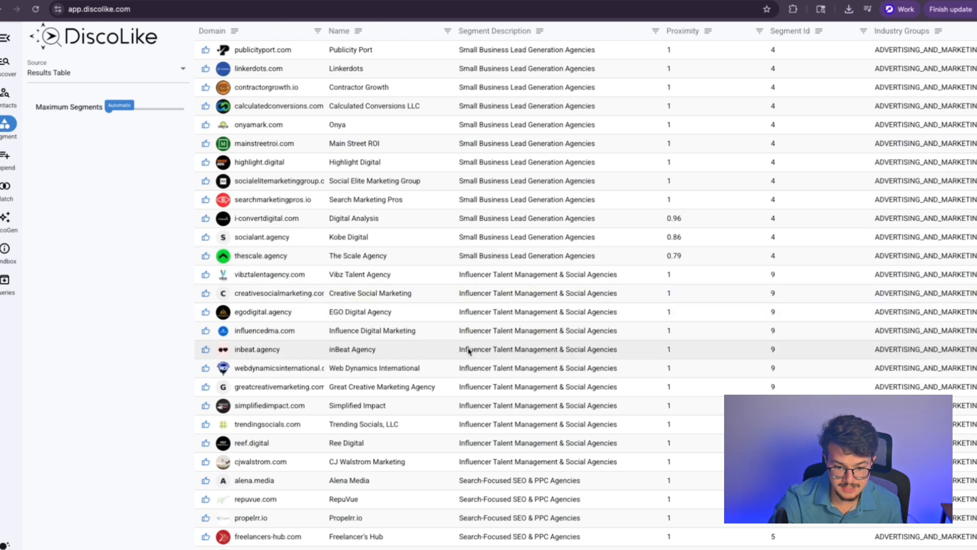
scroll(470, 355, down, 7)
scroll(506, 200, down, 1)
scroll(545, 499, up, 7)
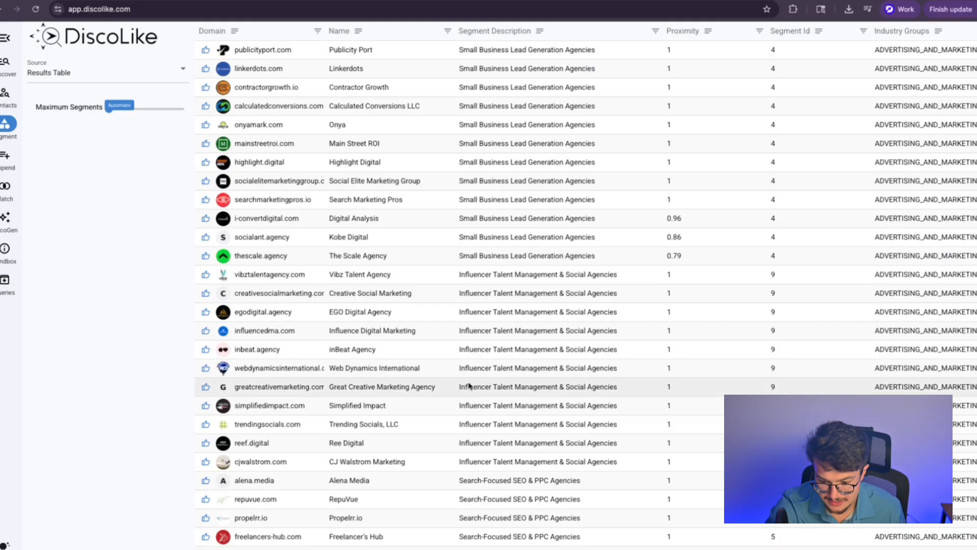
scroll(585, 295, down, 7)
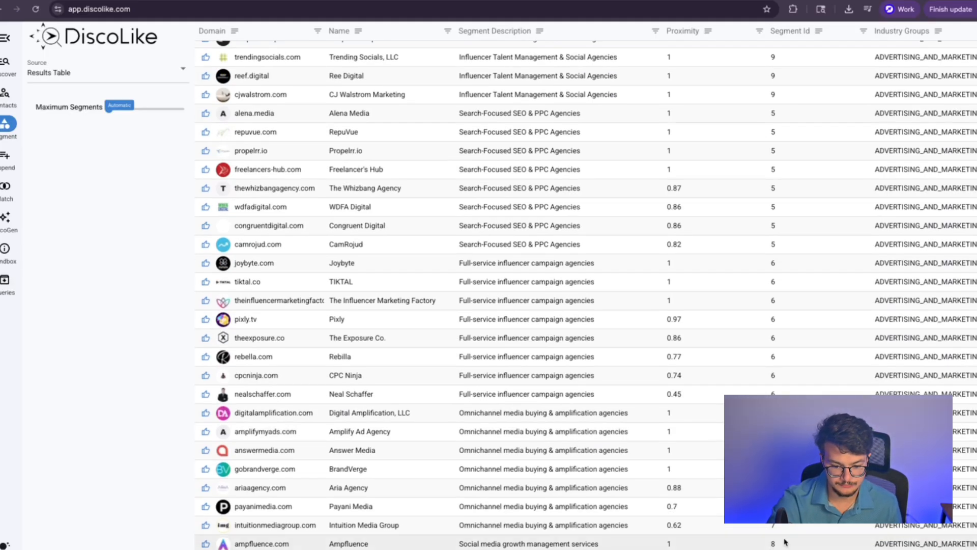
scroll(586, 531, down, 1)
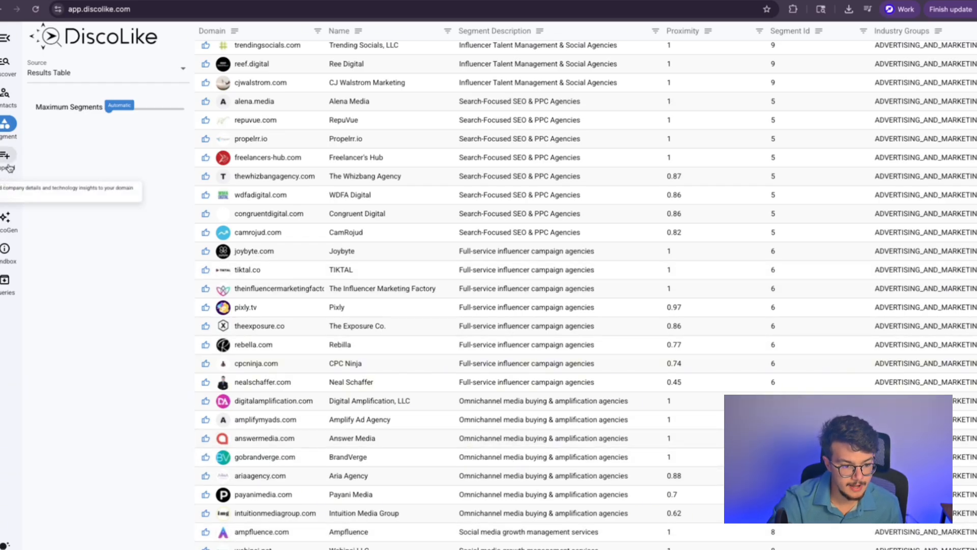
Step: In CoGen, set the model to gpt and enable web search at Medium depth
click(8, 217)
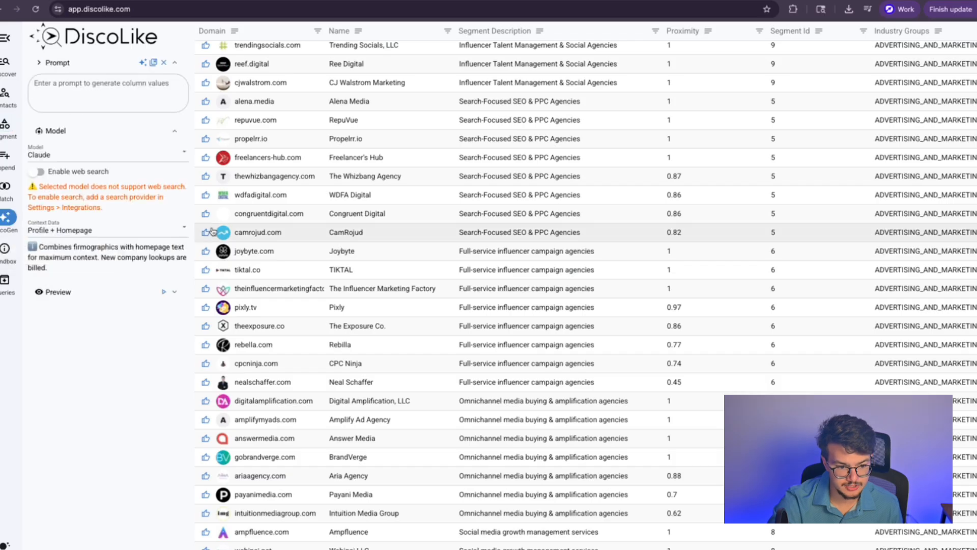
scroll(387, 349, up, 7)
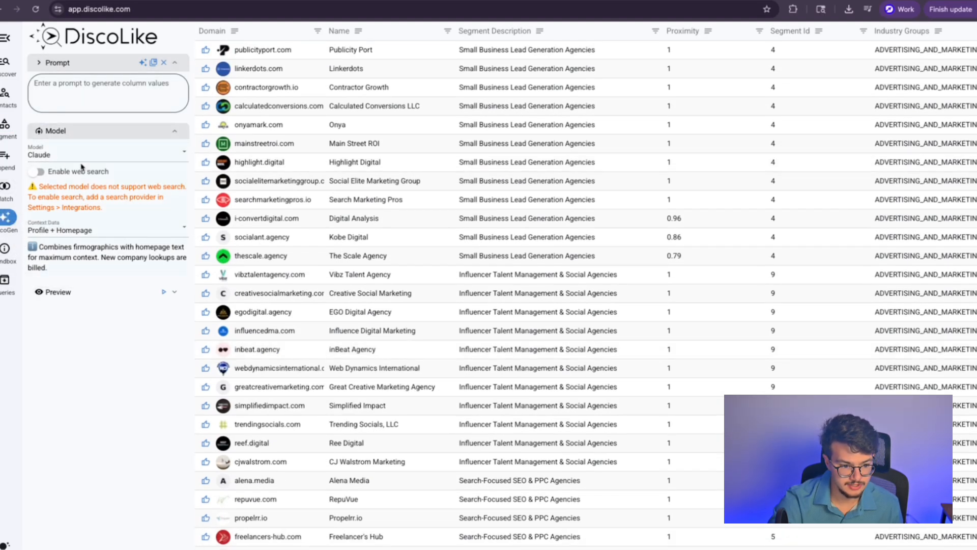
click(76, 155)
text(gpt)
click(39, 173)
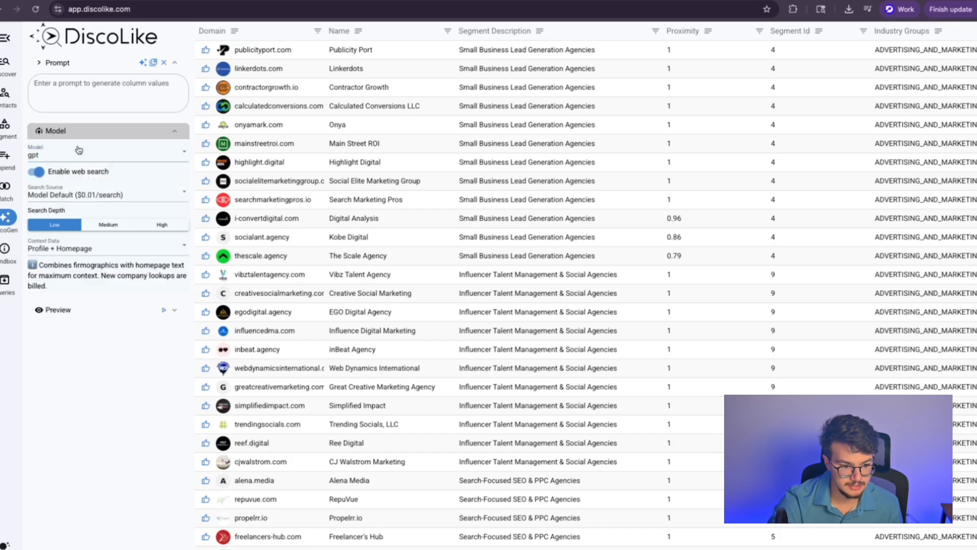
Step: Look through the saved prompts library, close it without choosing, and focus the Prompt box
click(80, 80)
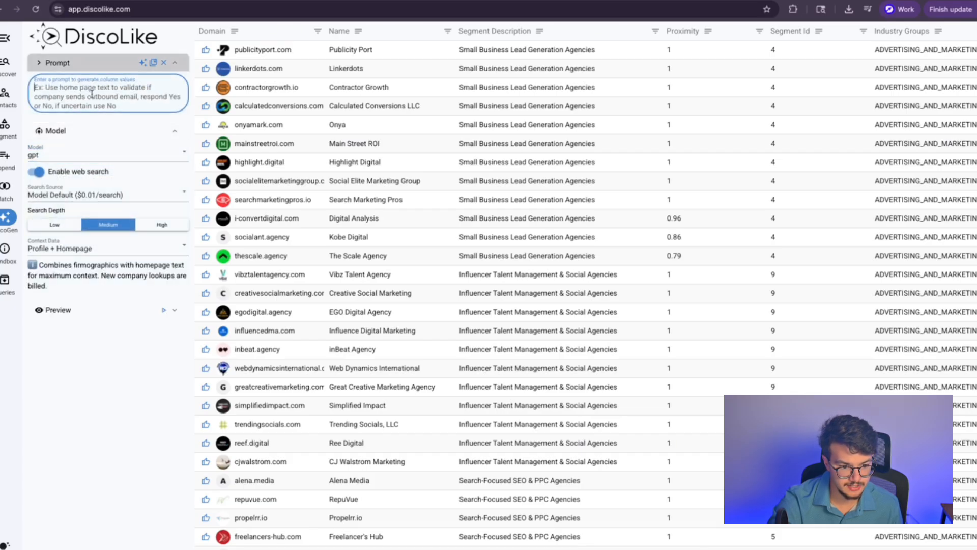
click(153, 62)
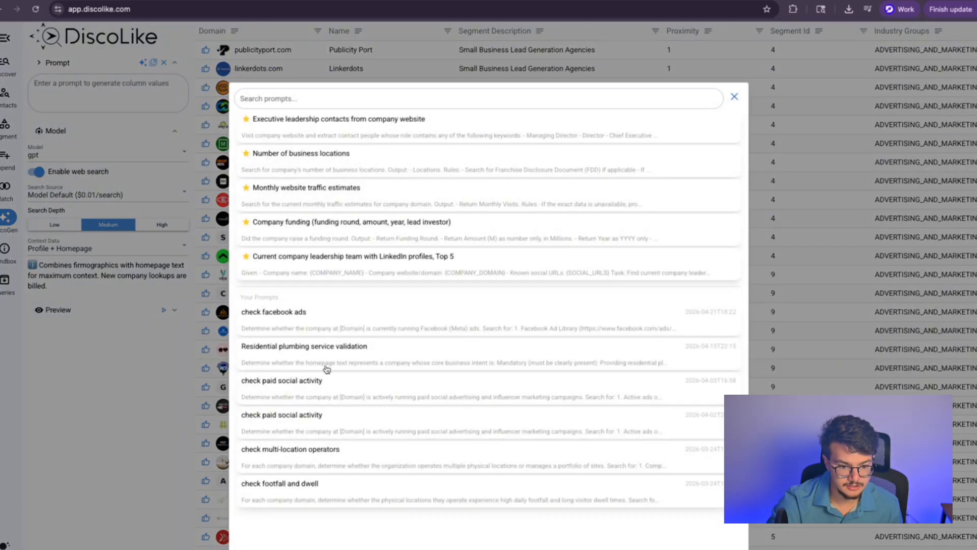
click(55, 418)
click(95, 96)
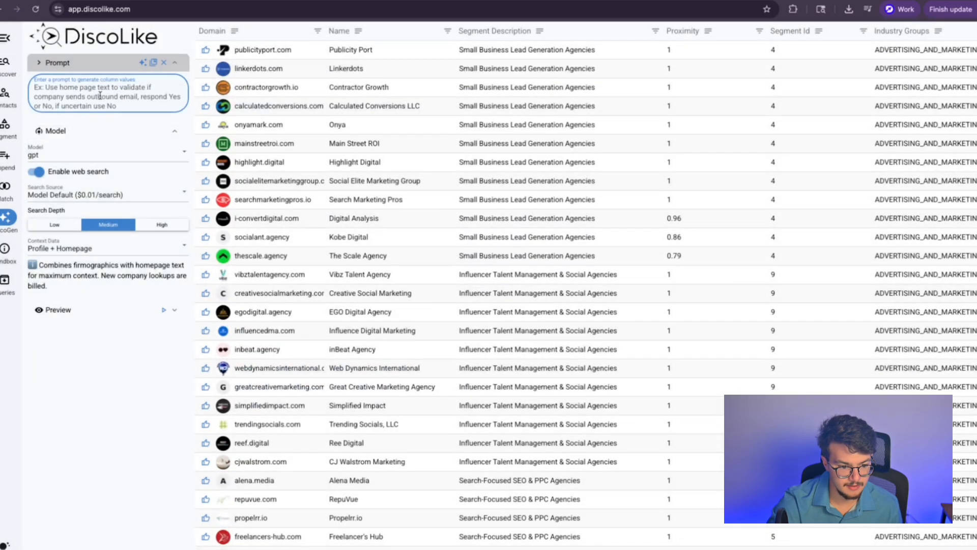
scroll(258, 207, down, 2)
scroll(258, 207, up, 2)
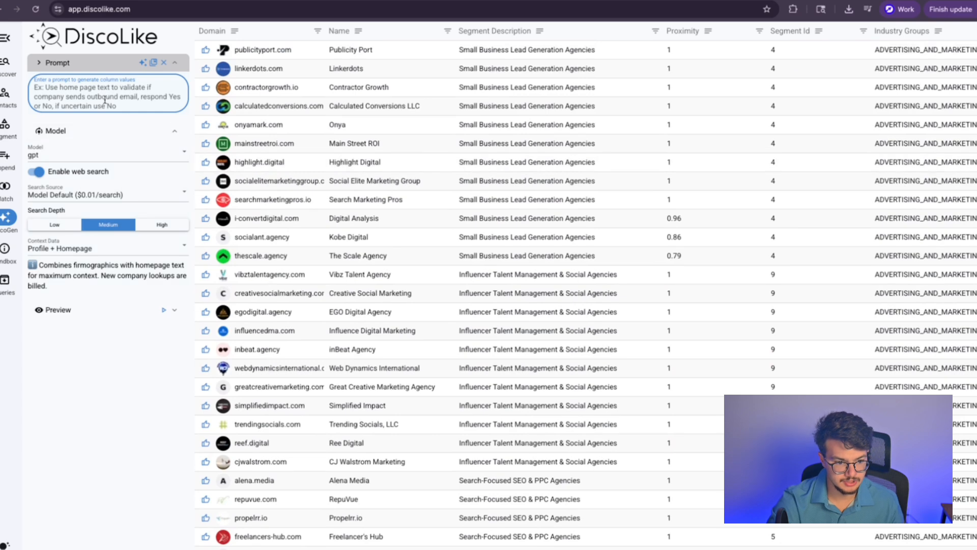
Step: Write the prompt to check homepages for case studies, portfolio, client testimonials or reviews
text(Use homepage to v)
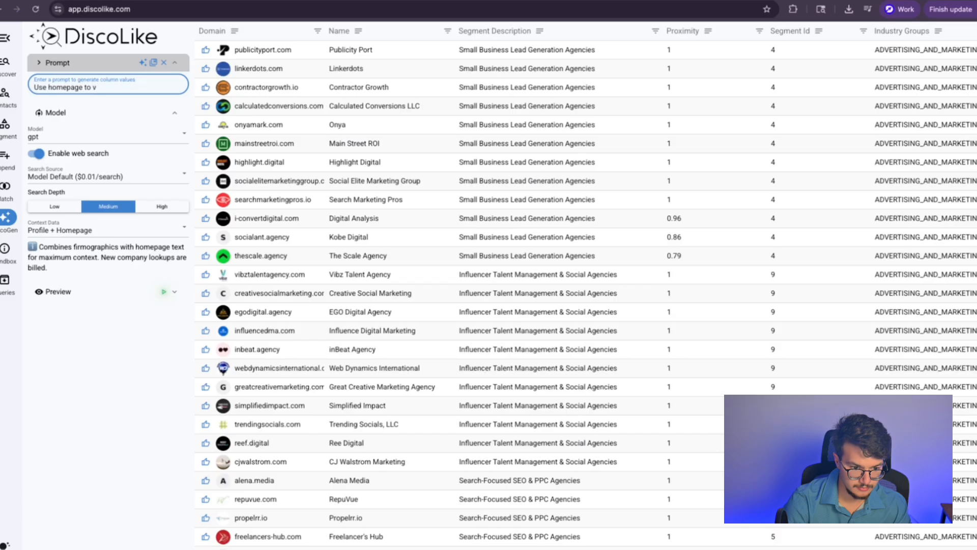
text(alidate if ther)
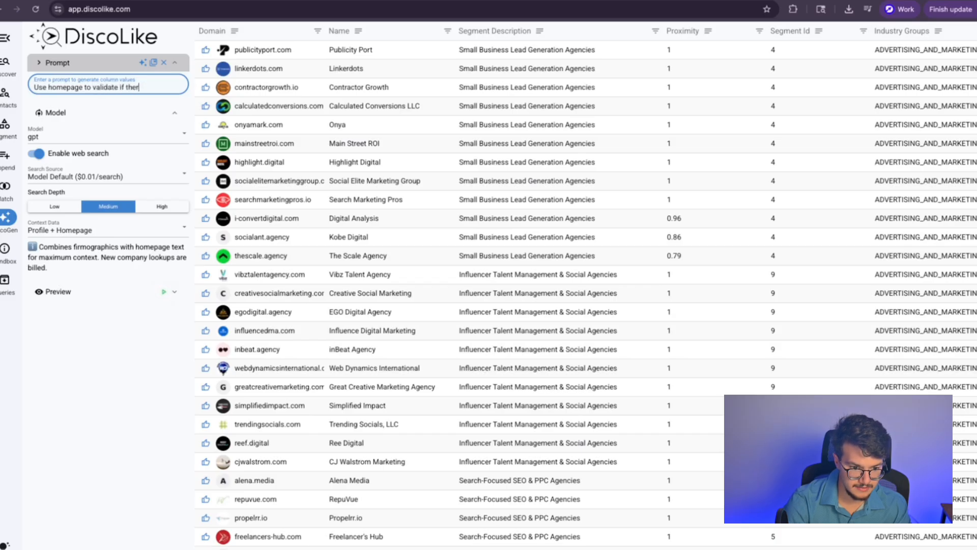
text(e are exis)
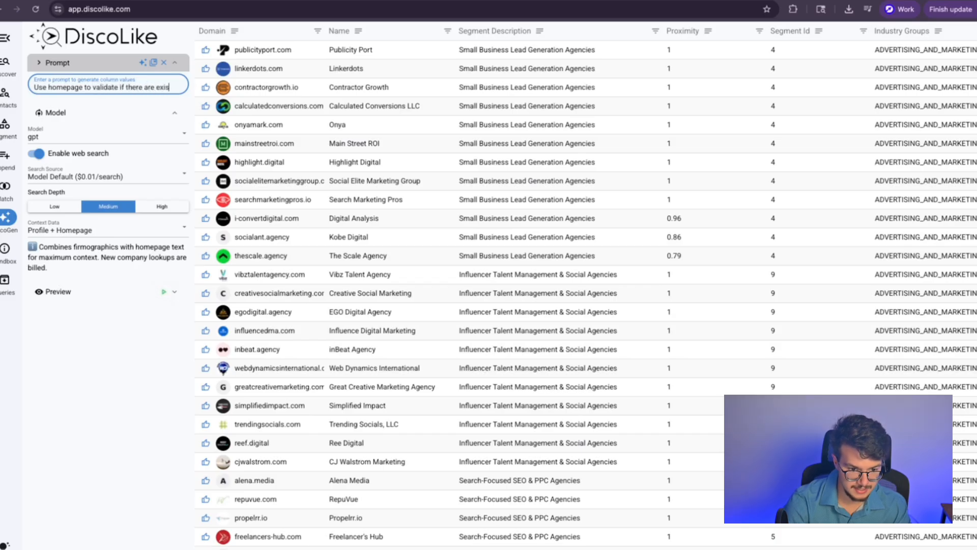
text(itng d)
text(ase studies o)
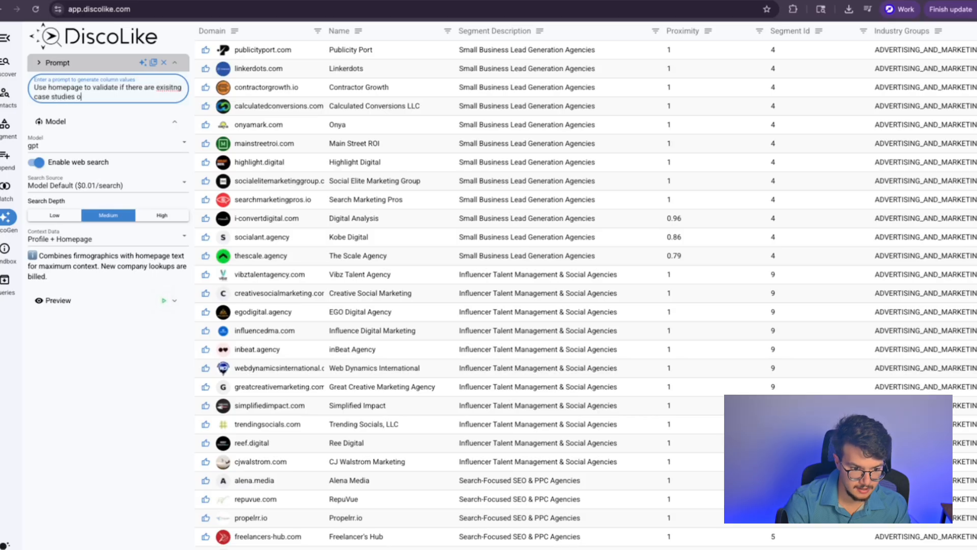
text(n the website. Ca)
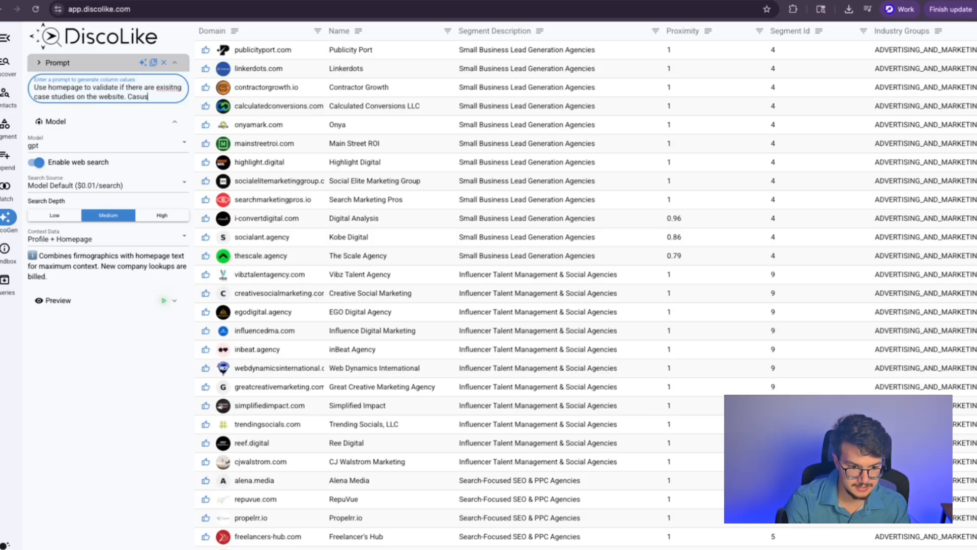
text(se studies can also be d)
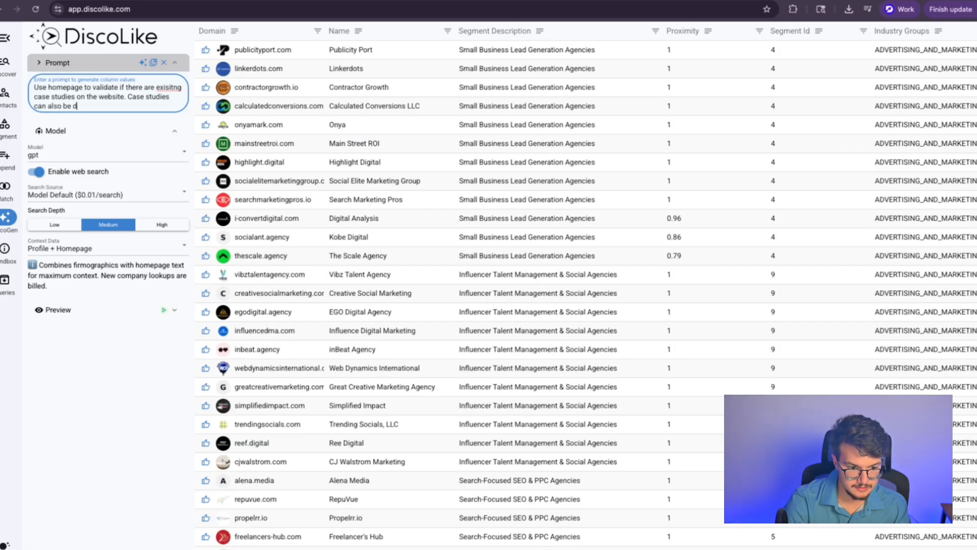
text(esc)
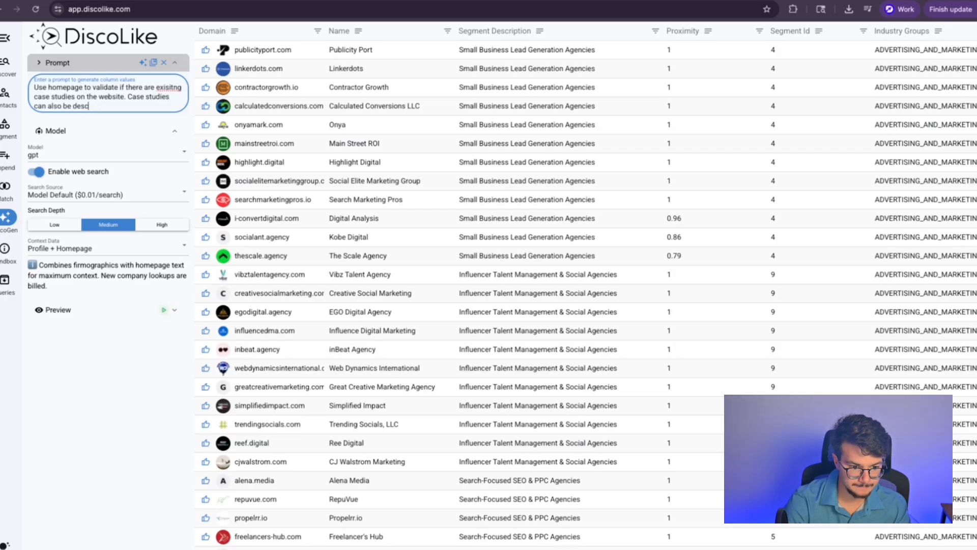
text(ribed as)
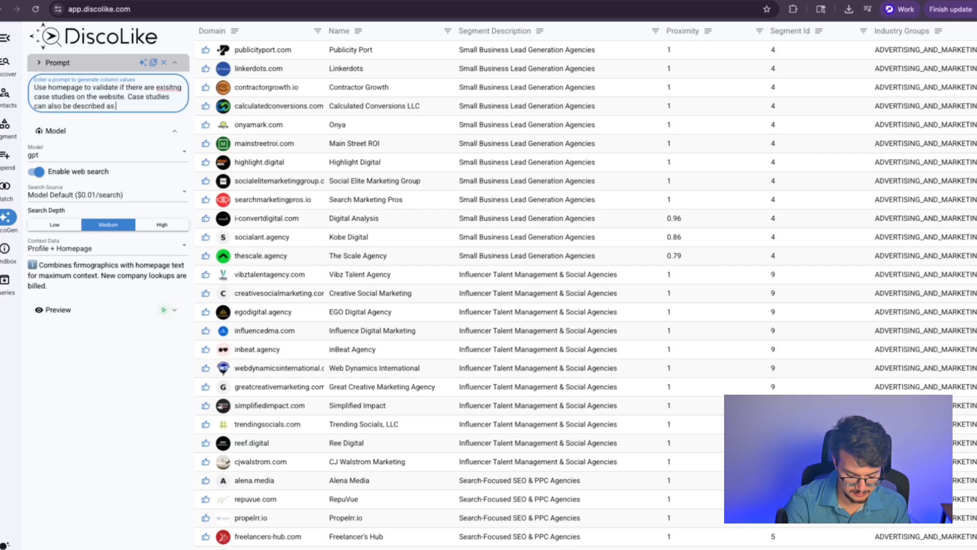
text( o)
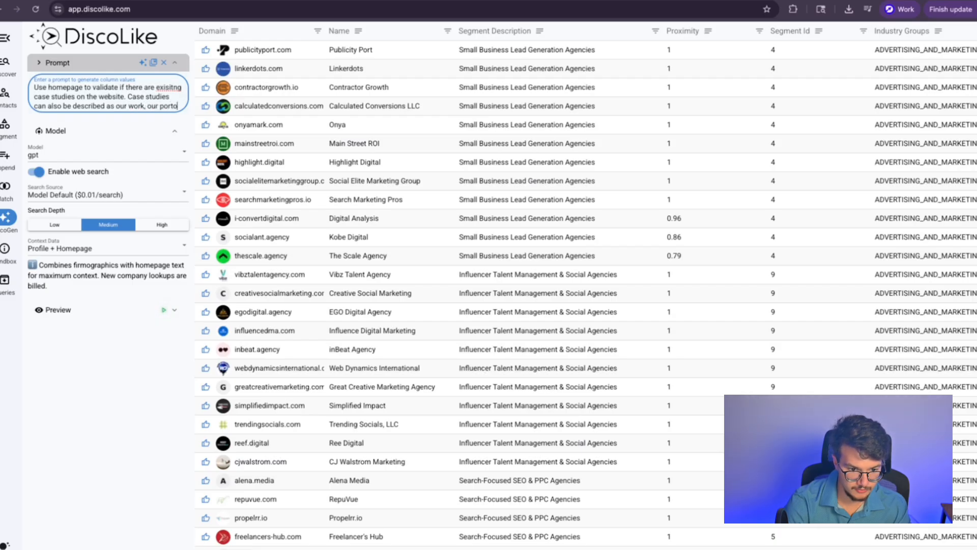
text(ur owrk. our portflio. our results)
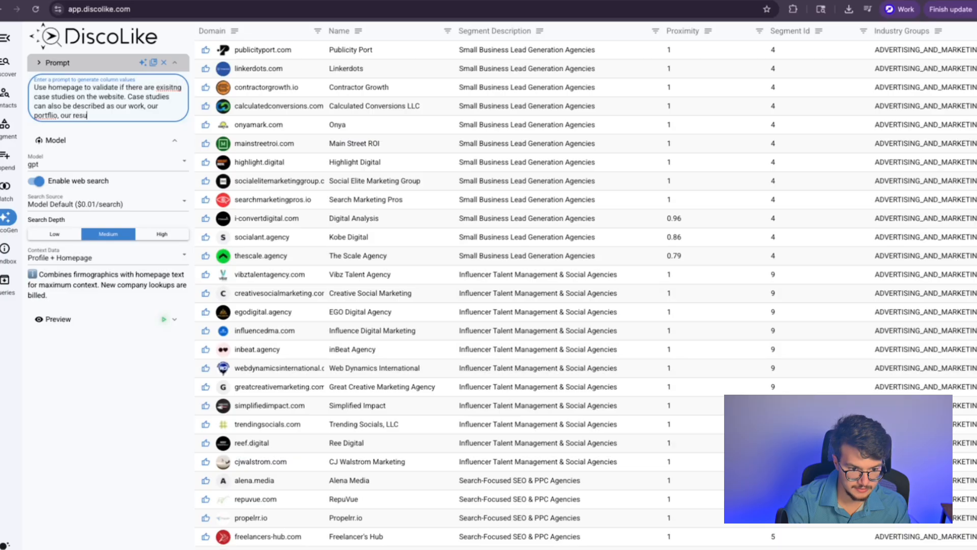
right_click(51, 115)
click(72, 121)
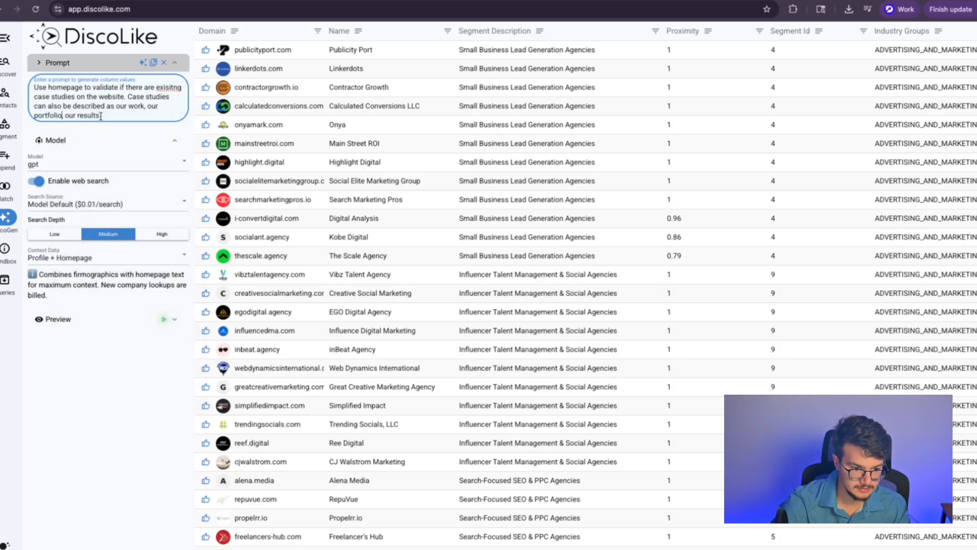
text(, clien)
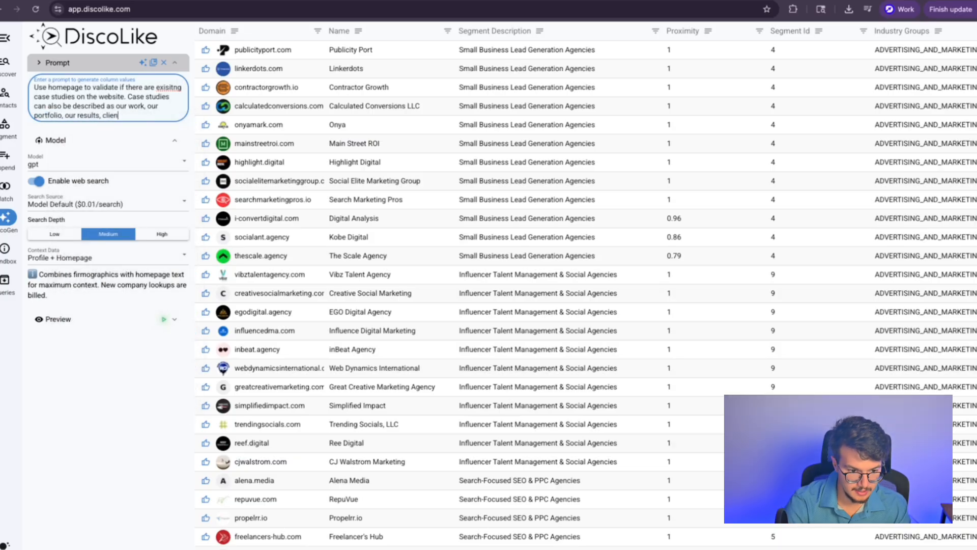
text(t tesimonials)
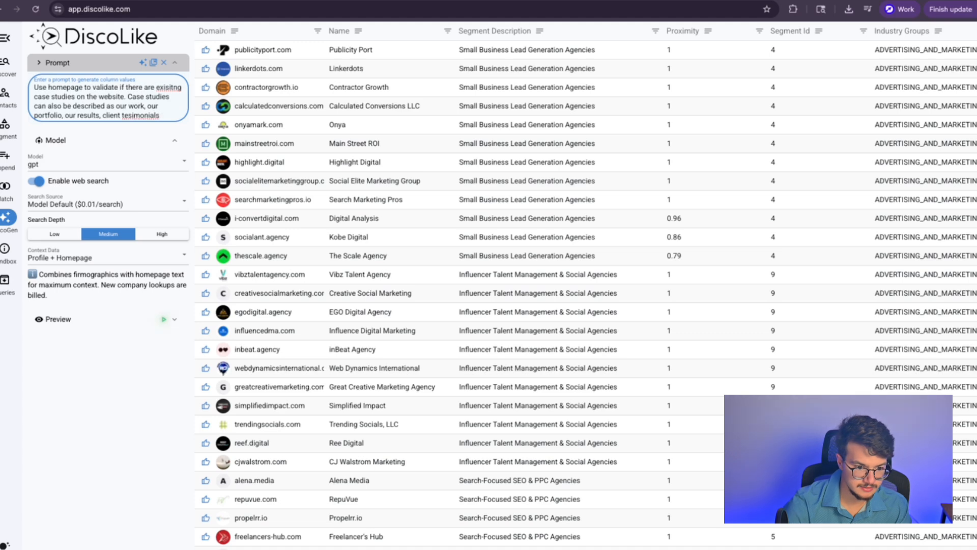
right_click(125, 114)
click(147, 120)
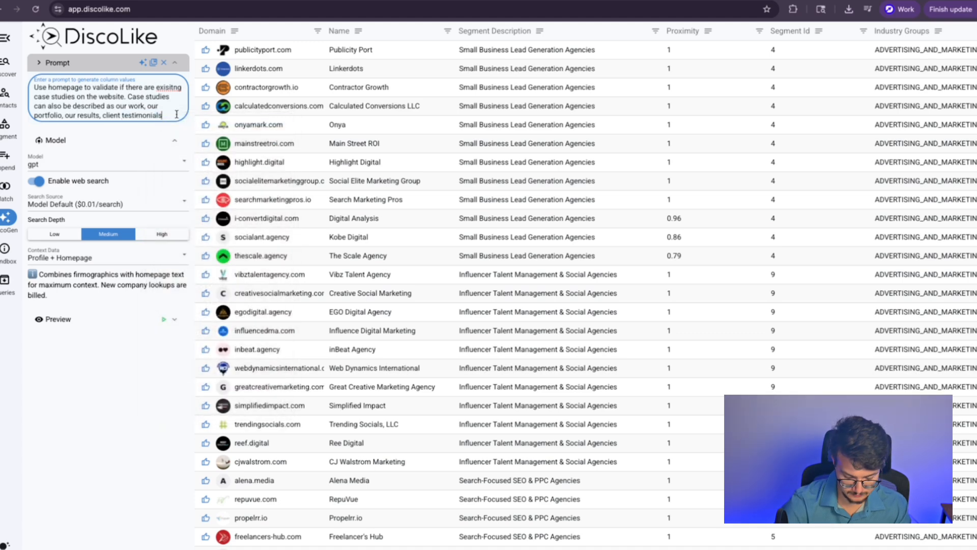
text(, client rev)
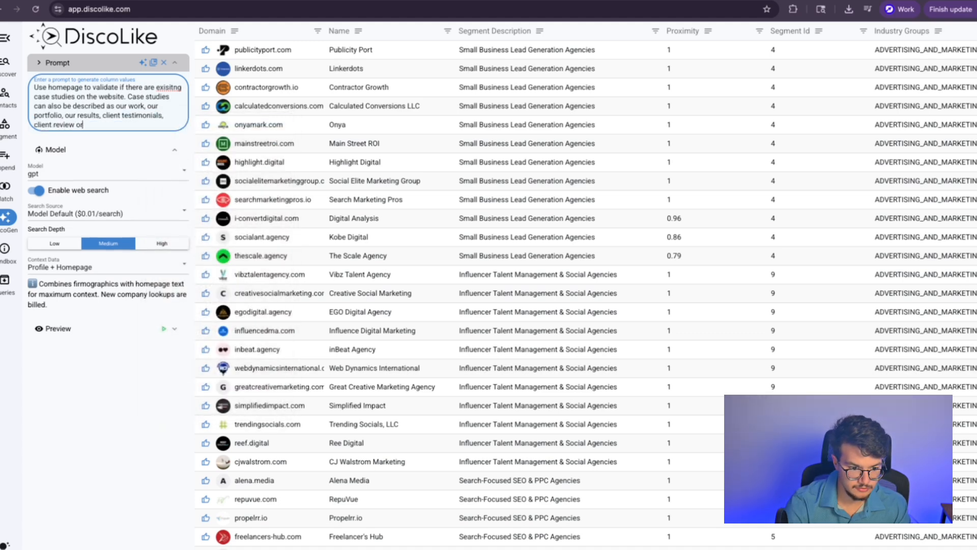
text(iew or somethign similar)
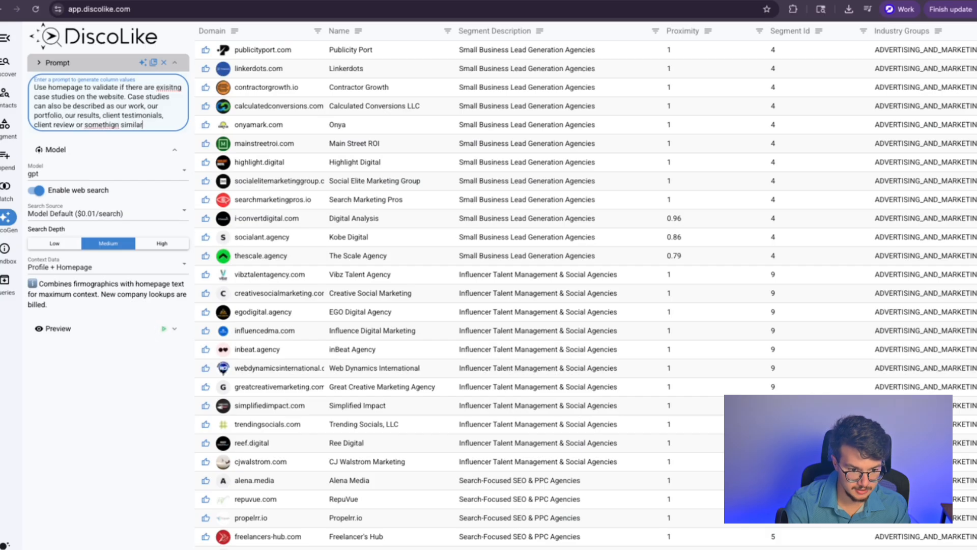
text(.)
right_click(104, 125)
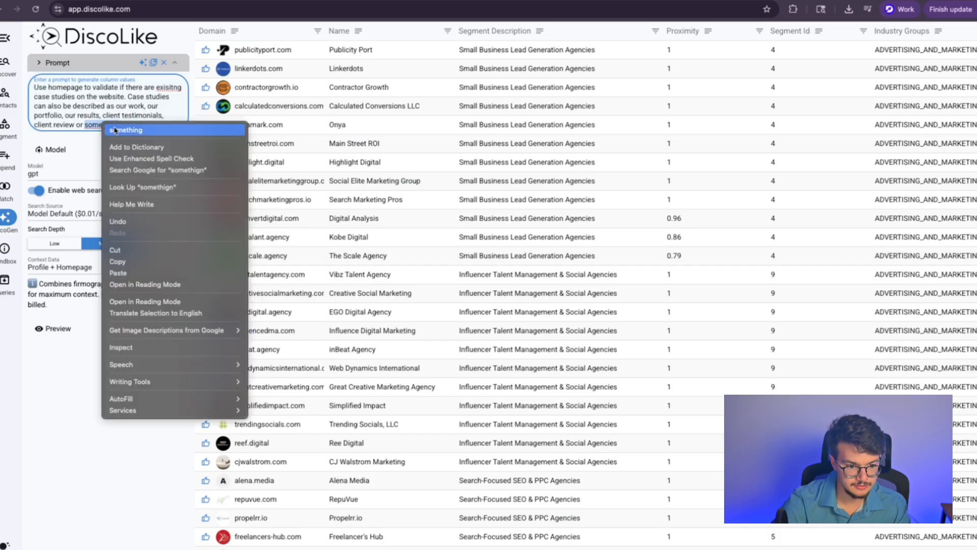
click(122, 129)
Step: Ask for one case-study client company name as the only output, then preview it
text(Your job)
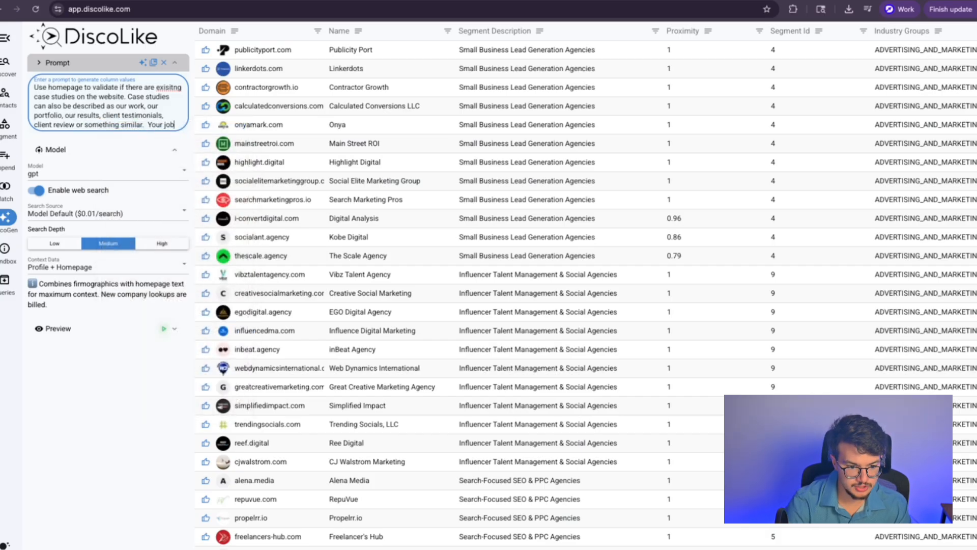
text( is to review the site for)
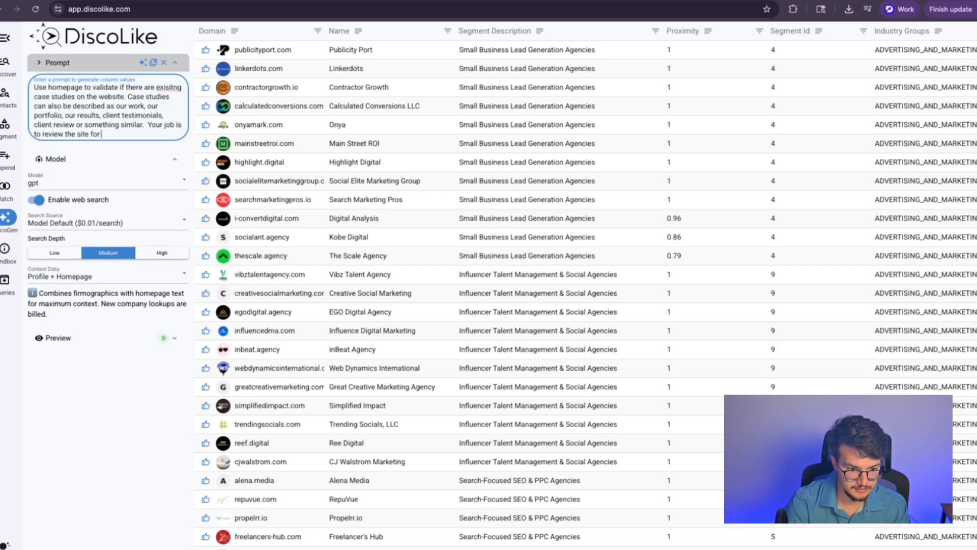
text( these secti)
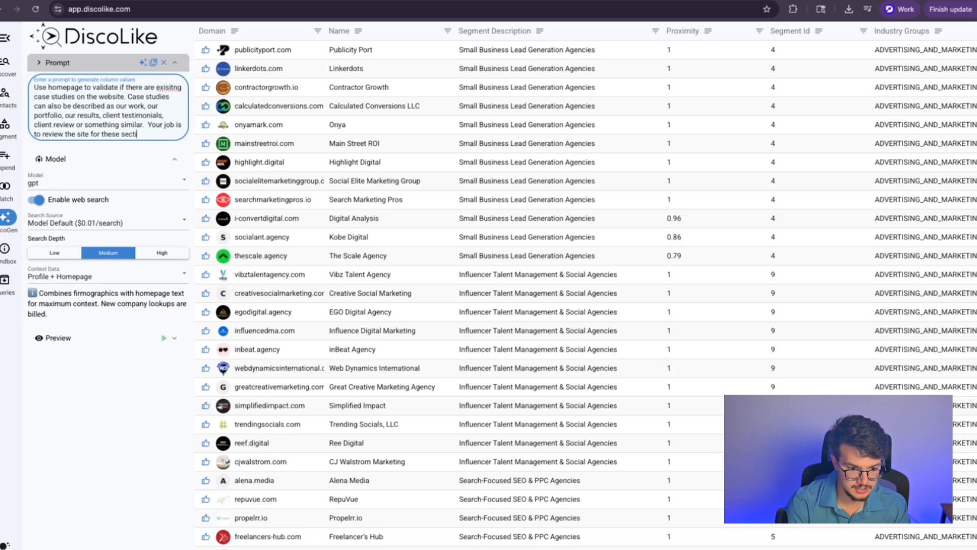
text(ons and pull)
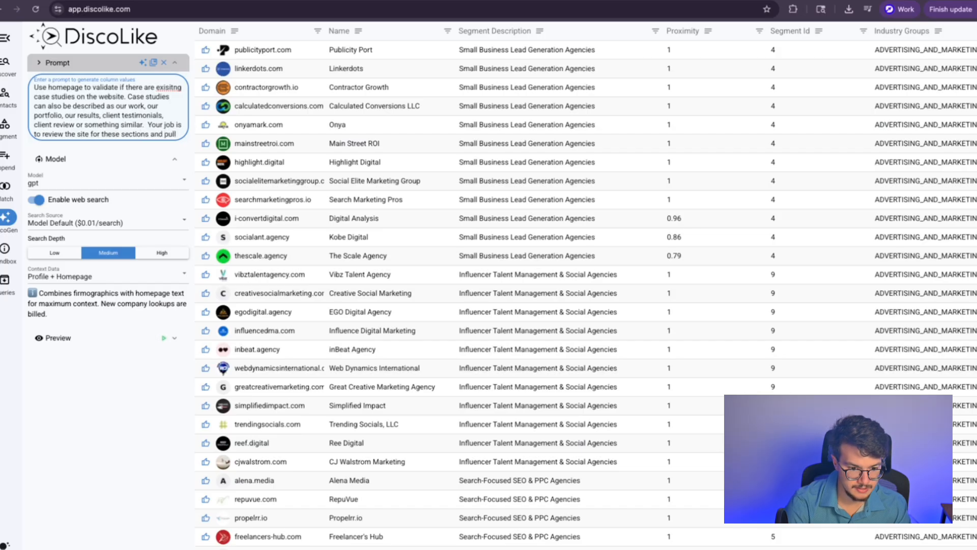
text( a Company Name of a case study/)
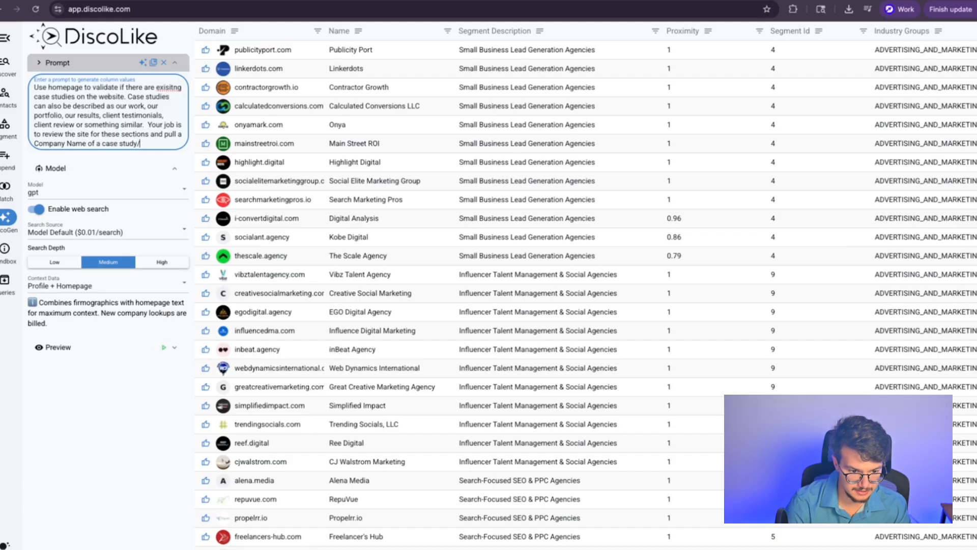
text(ey have. The company name is the only)
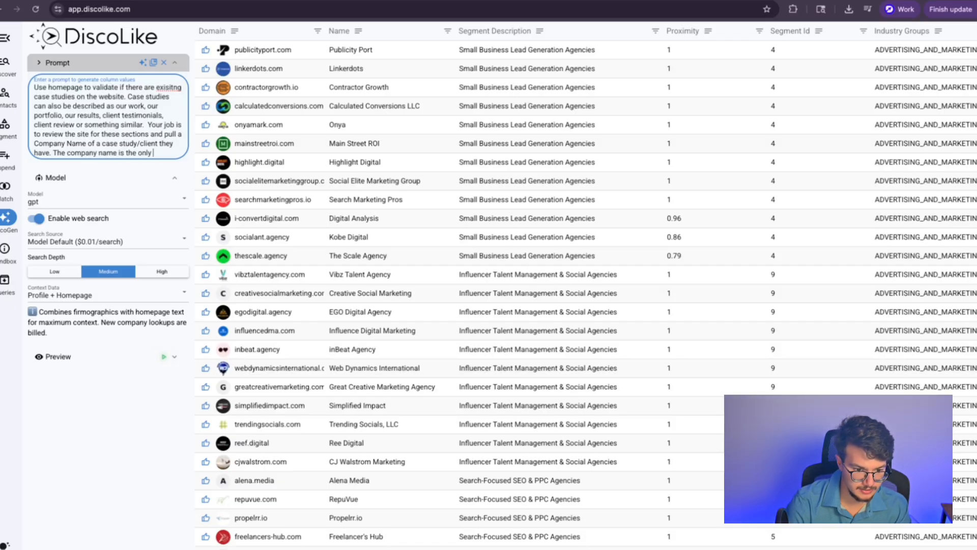
text(ed t)
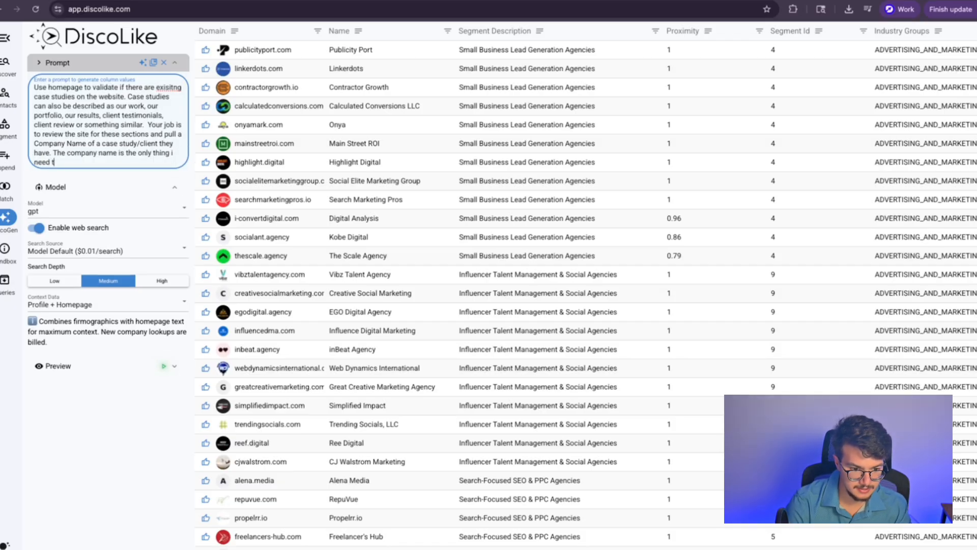
text(.)
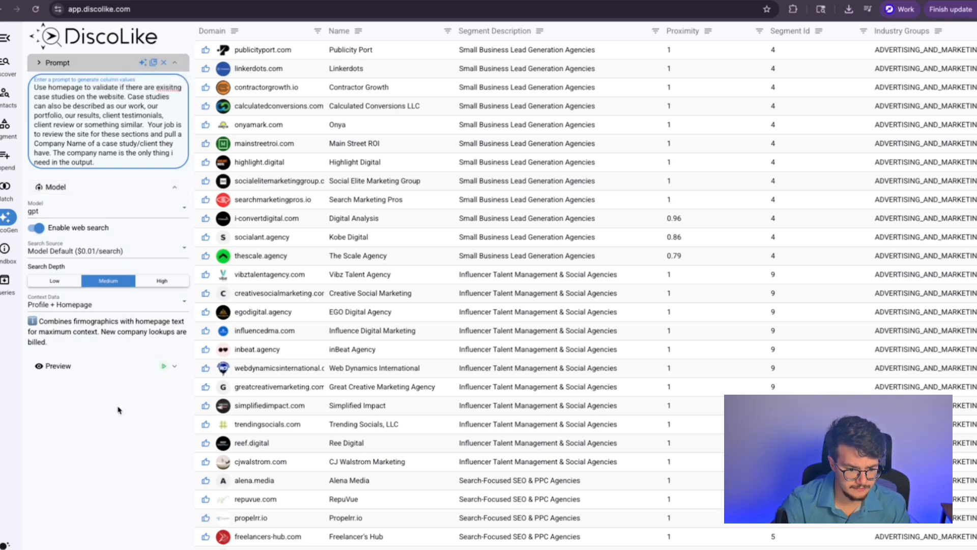
click(163, 366)
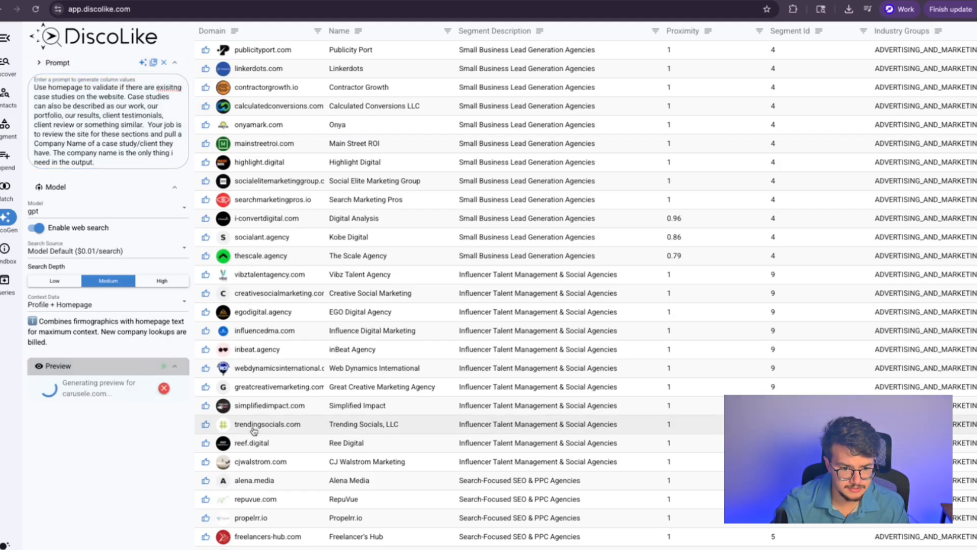
Step: Review the carusele.com preview result, which returns no case study information
scroll(338, 471, down, 4)
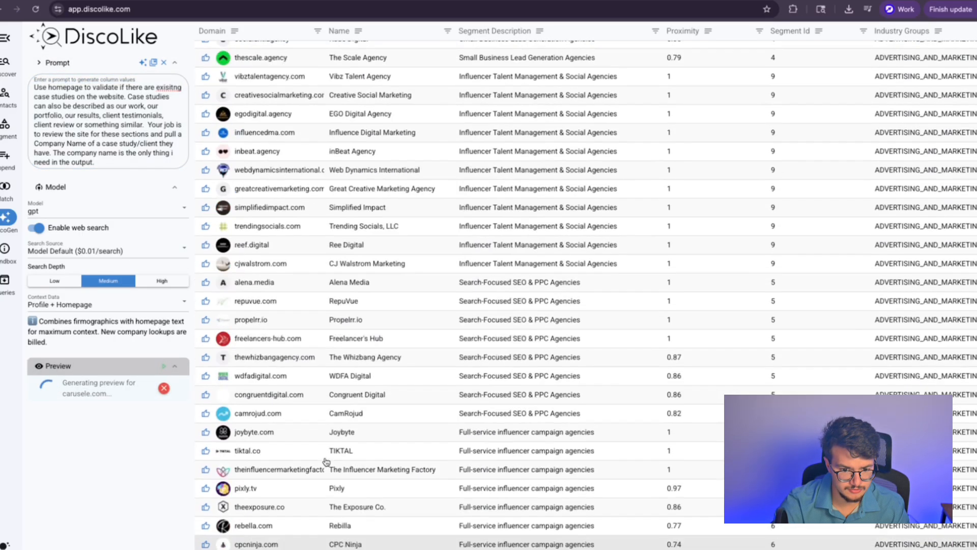
scroll(322, 464, up, 4)
scroll(302, 520, up, 10)
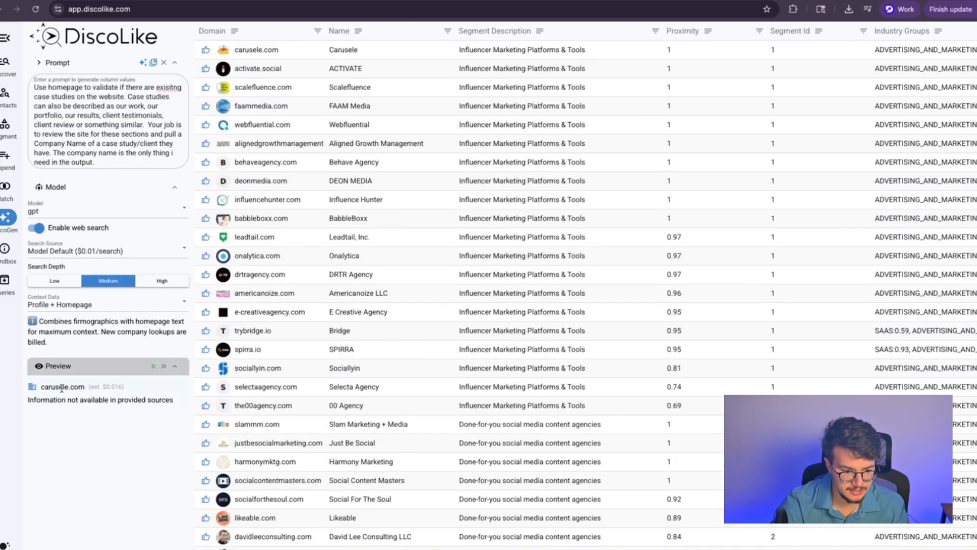
drag(28, 401, 156, 400)
click(157, 400)
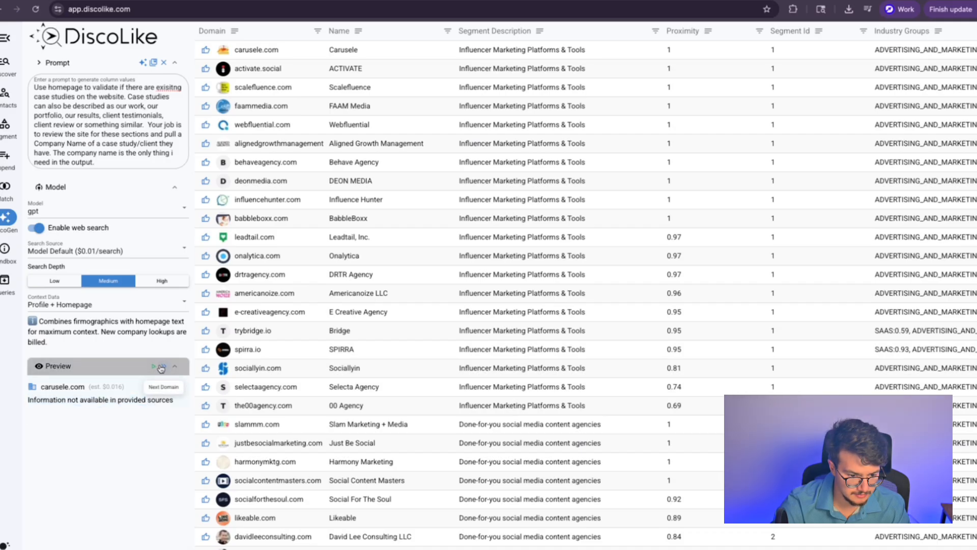
Step: Preview activate.social, which returns Avant Stay, and open its website
click(161, 367)
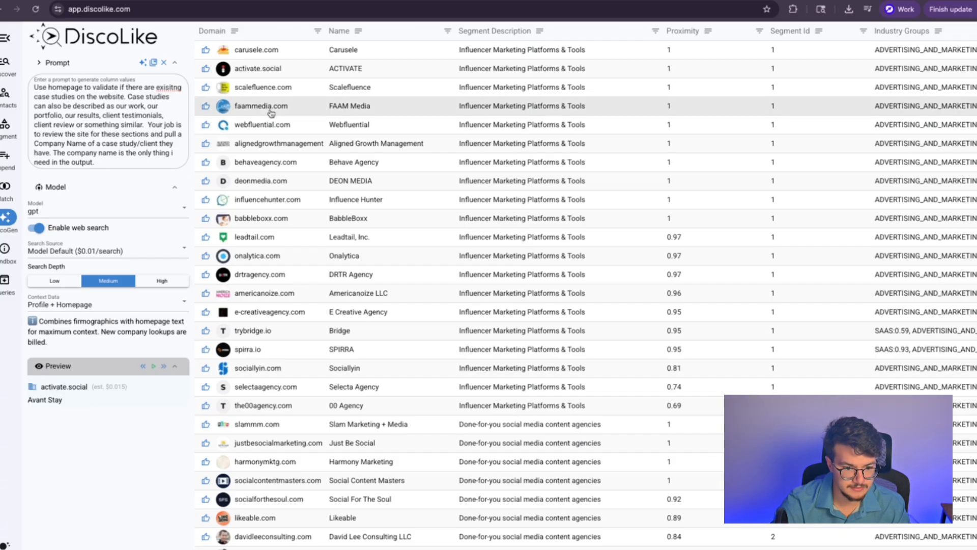
click(255, 69)
click(152, 0)
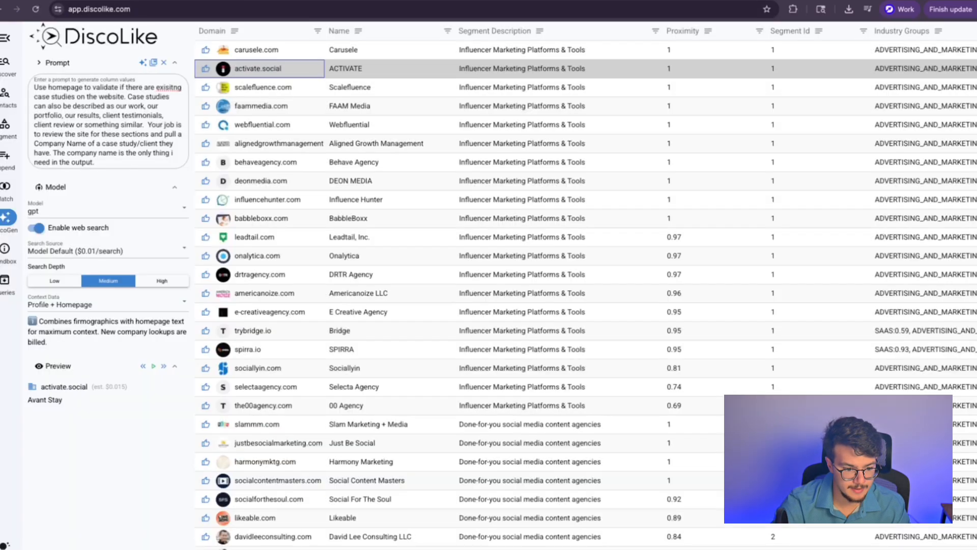
click(397, 1)
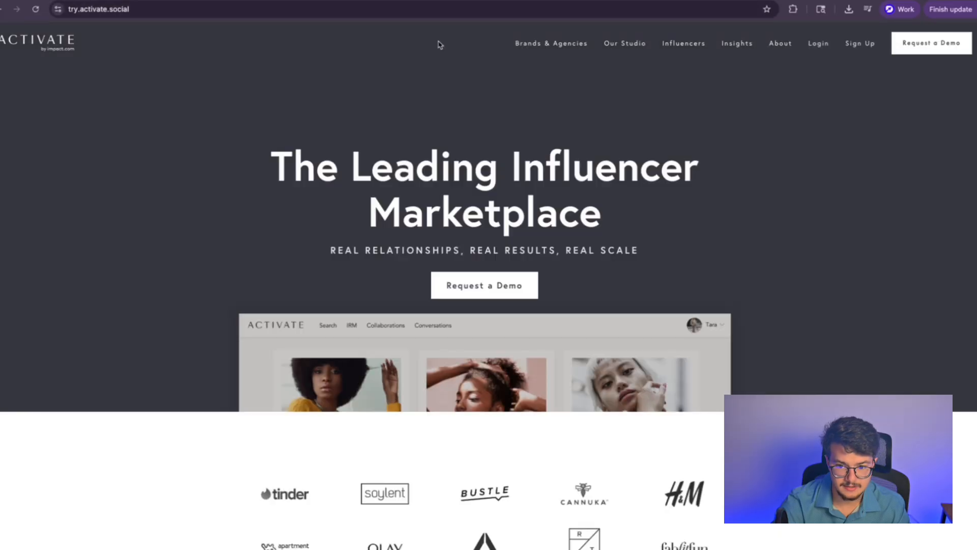
Step: Find the Avant Stay case study on ACTIVATE's homepage, then return to the DiscoLike table
scroll(447, 187, down, 7)
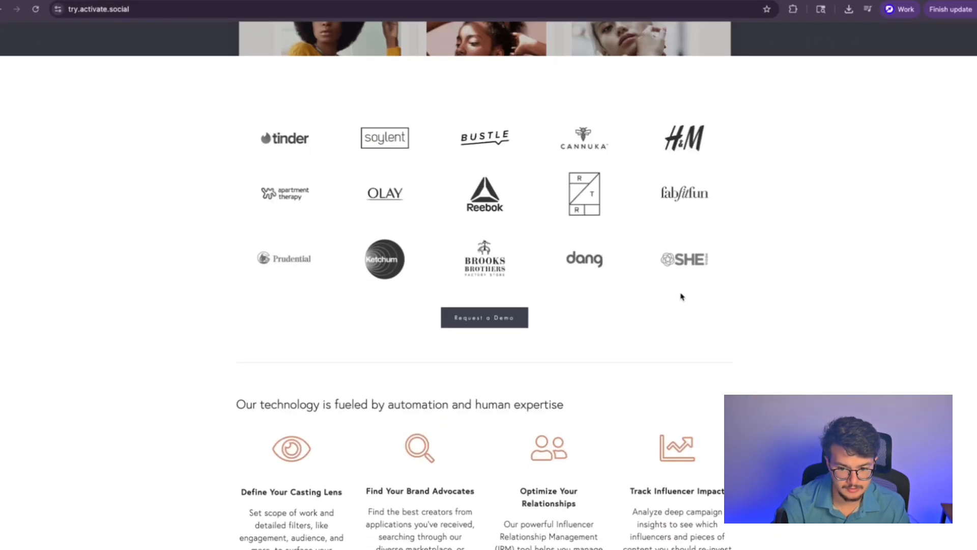
scroll(390, 218, down, 20)
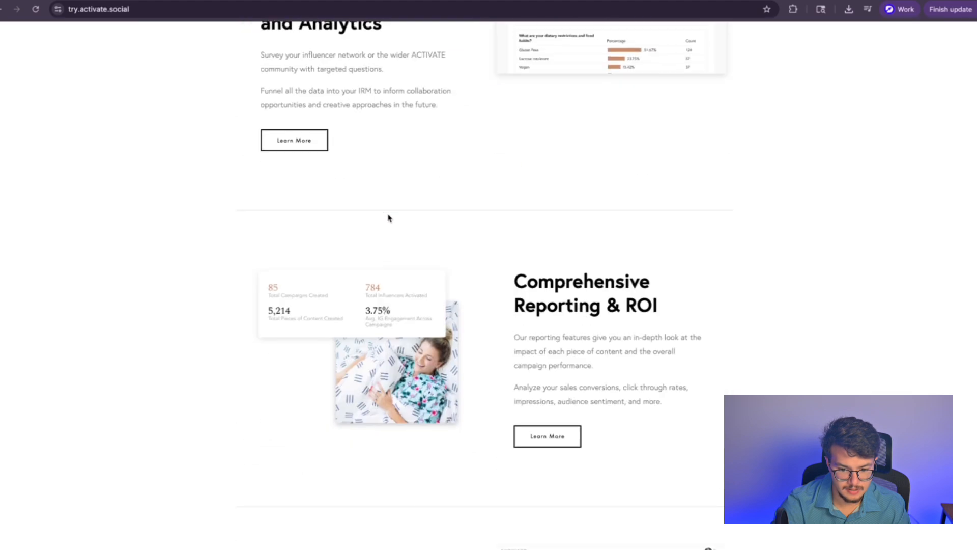
scroll(288, 196, up, 2)
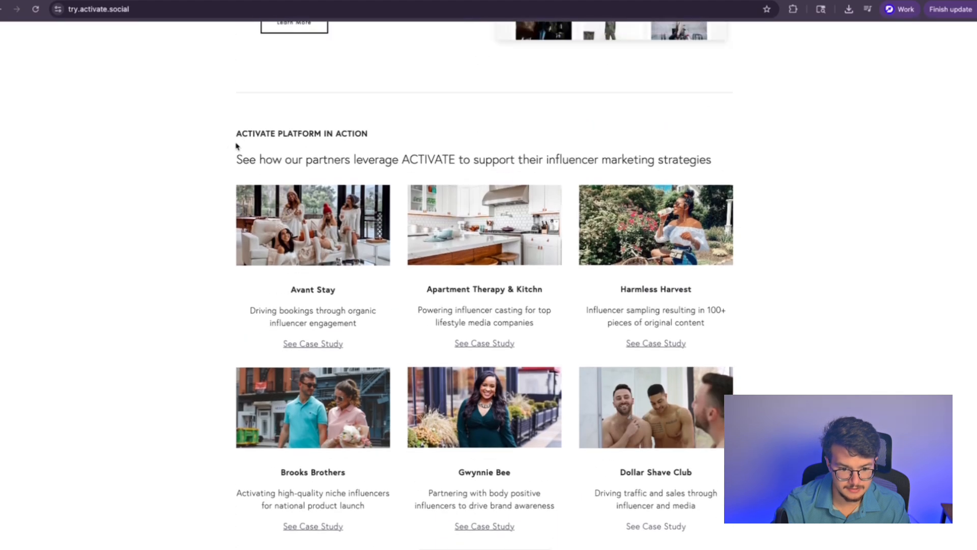
drag(238, 151, 704, 171)
click(319, 267)
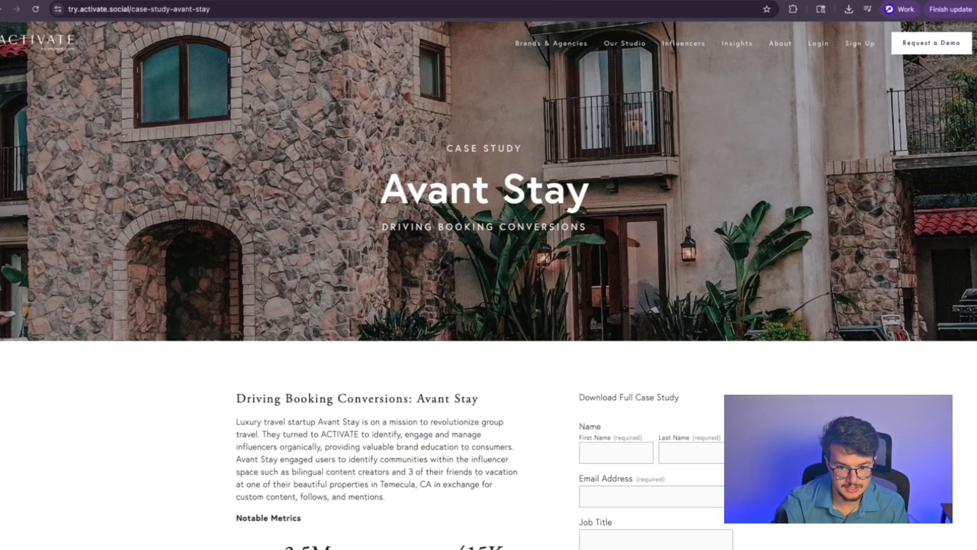
key(ctrl+shift+Tab)
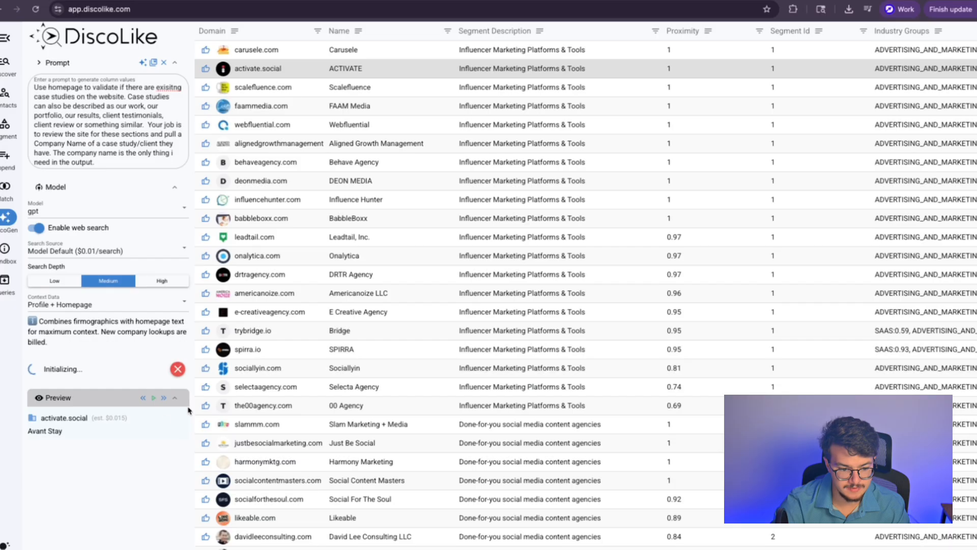
Step: Let the Case Study Company column fill in, then cancel the remaining generation
drag(188, 410, 57, 416)
click(77, 417)
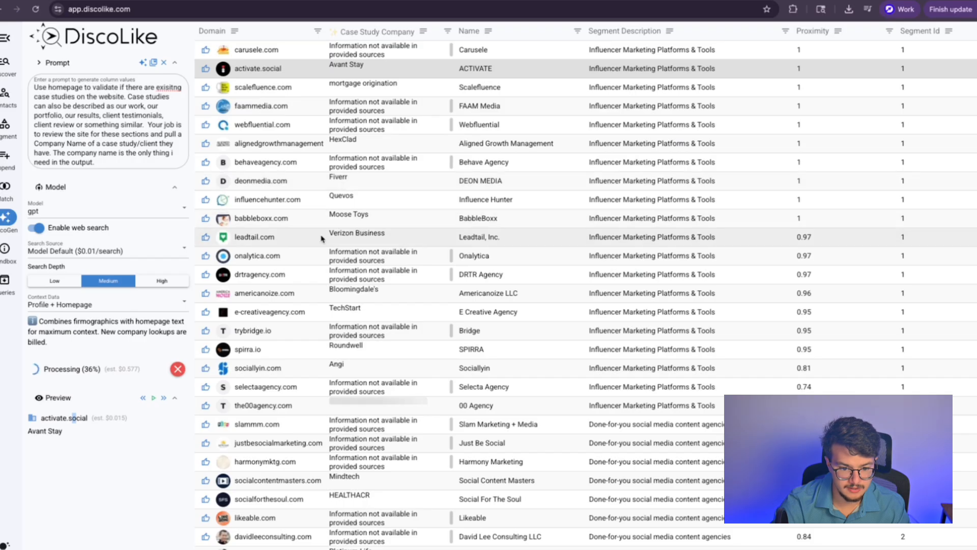
click(177, 370)
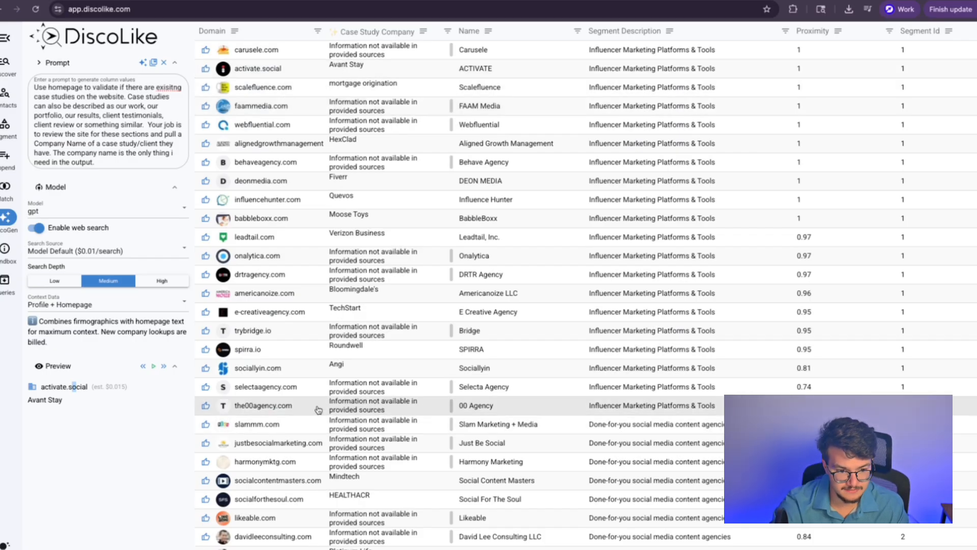
Step: Inspect carusele.com's company details panel, then close it
click(387, 50)
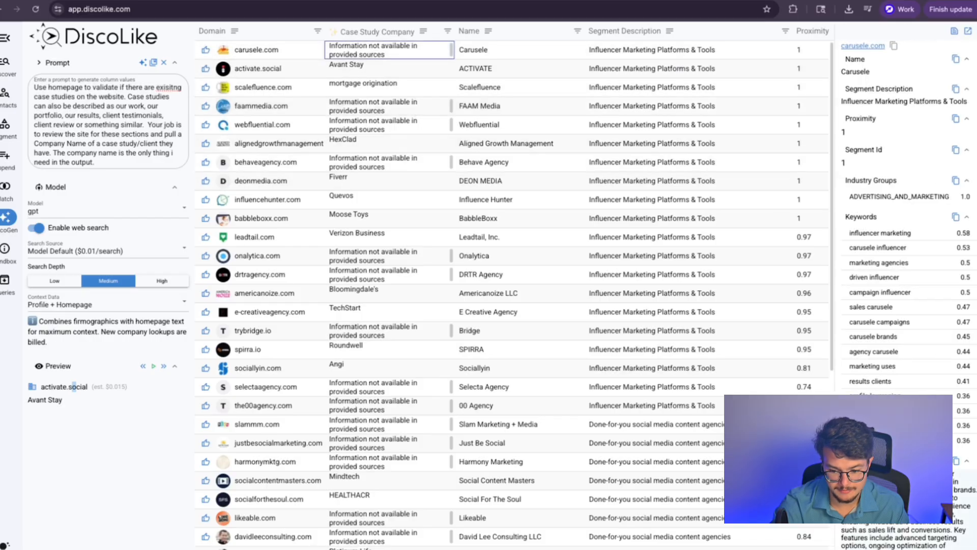
scroll(906, 285, down, 9)
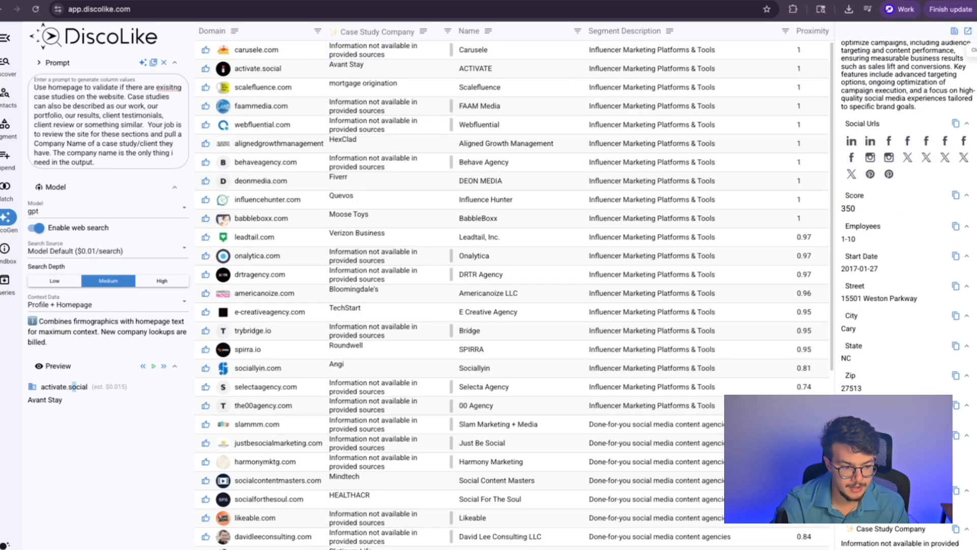
key(Escape)
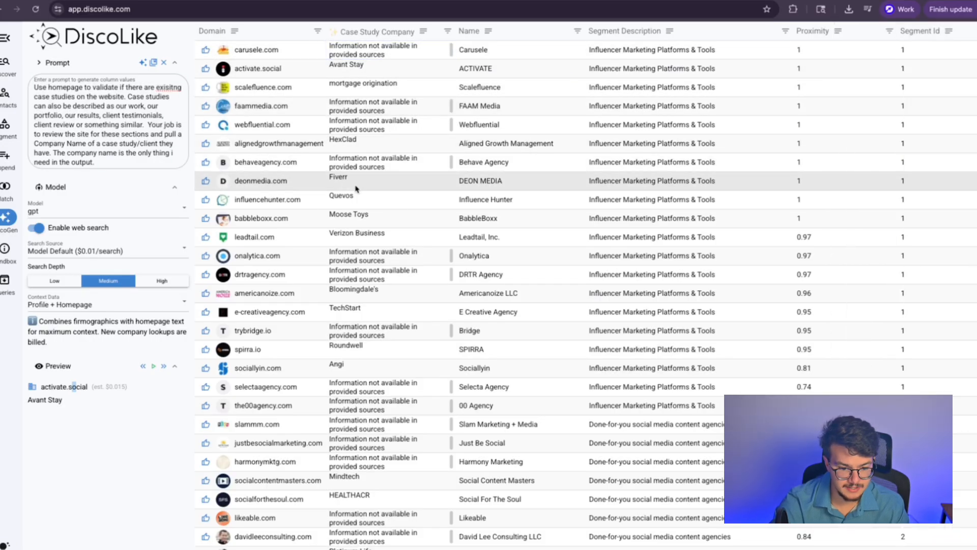
Step: Go back to the Discover lookalike search settings
click(20, 70)
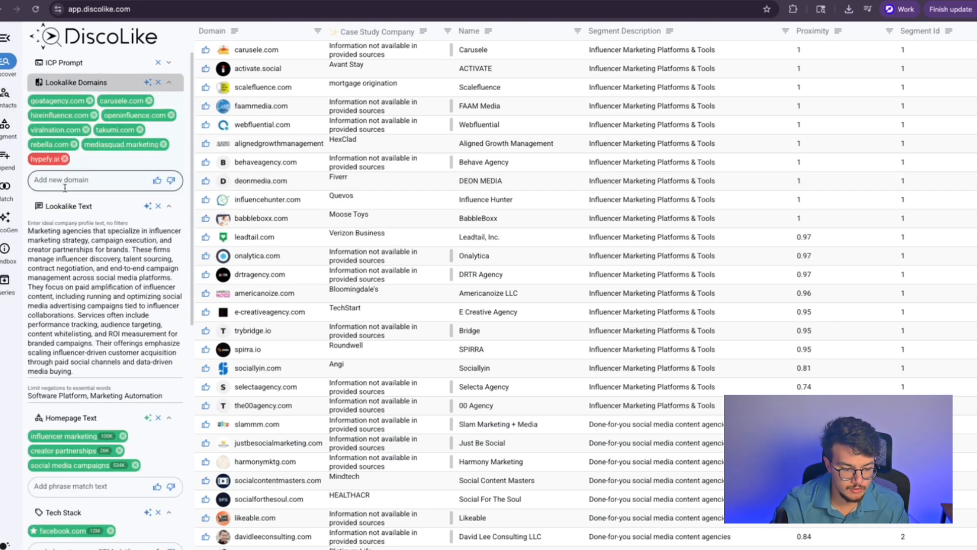
scroll(76, 254, down, 7)
scroll(82, 285, up, 7)
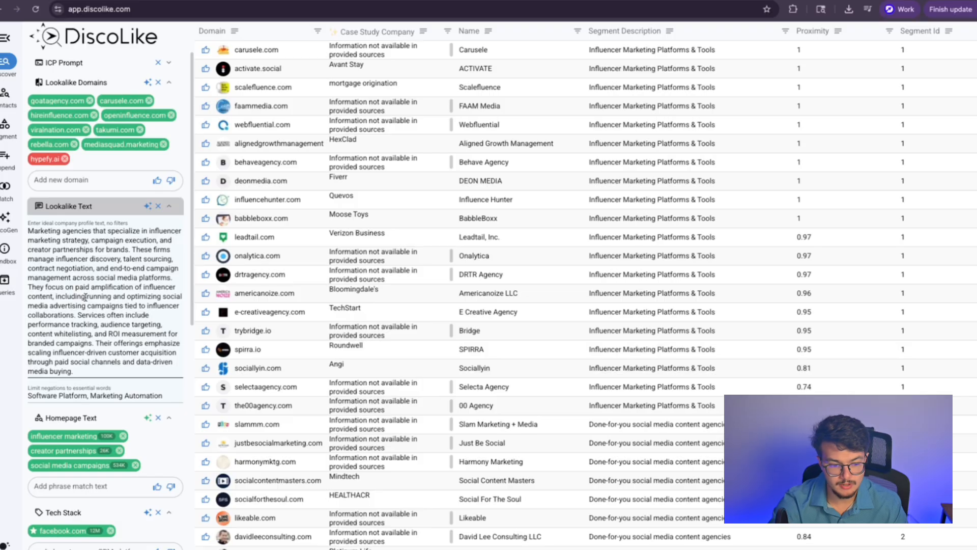